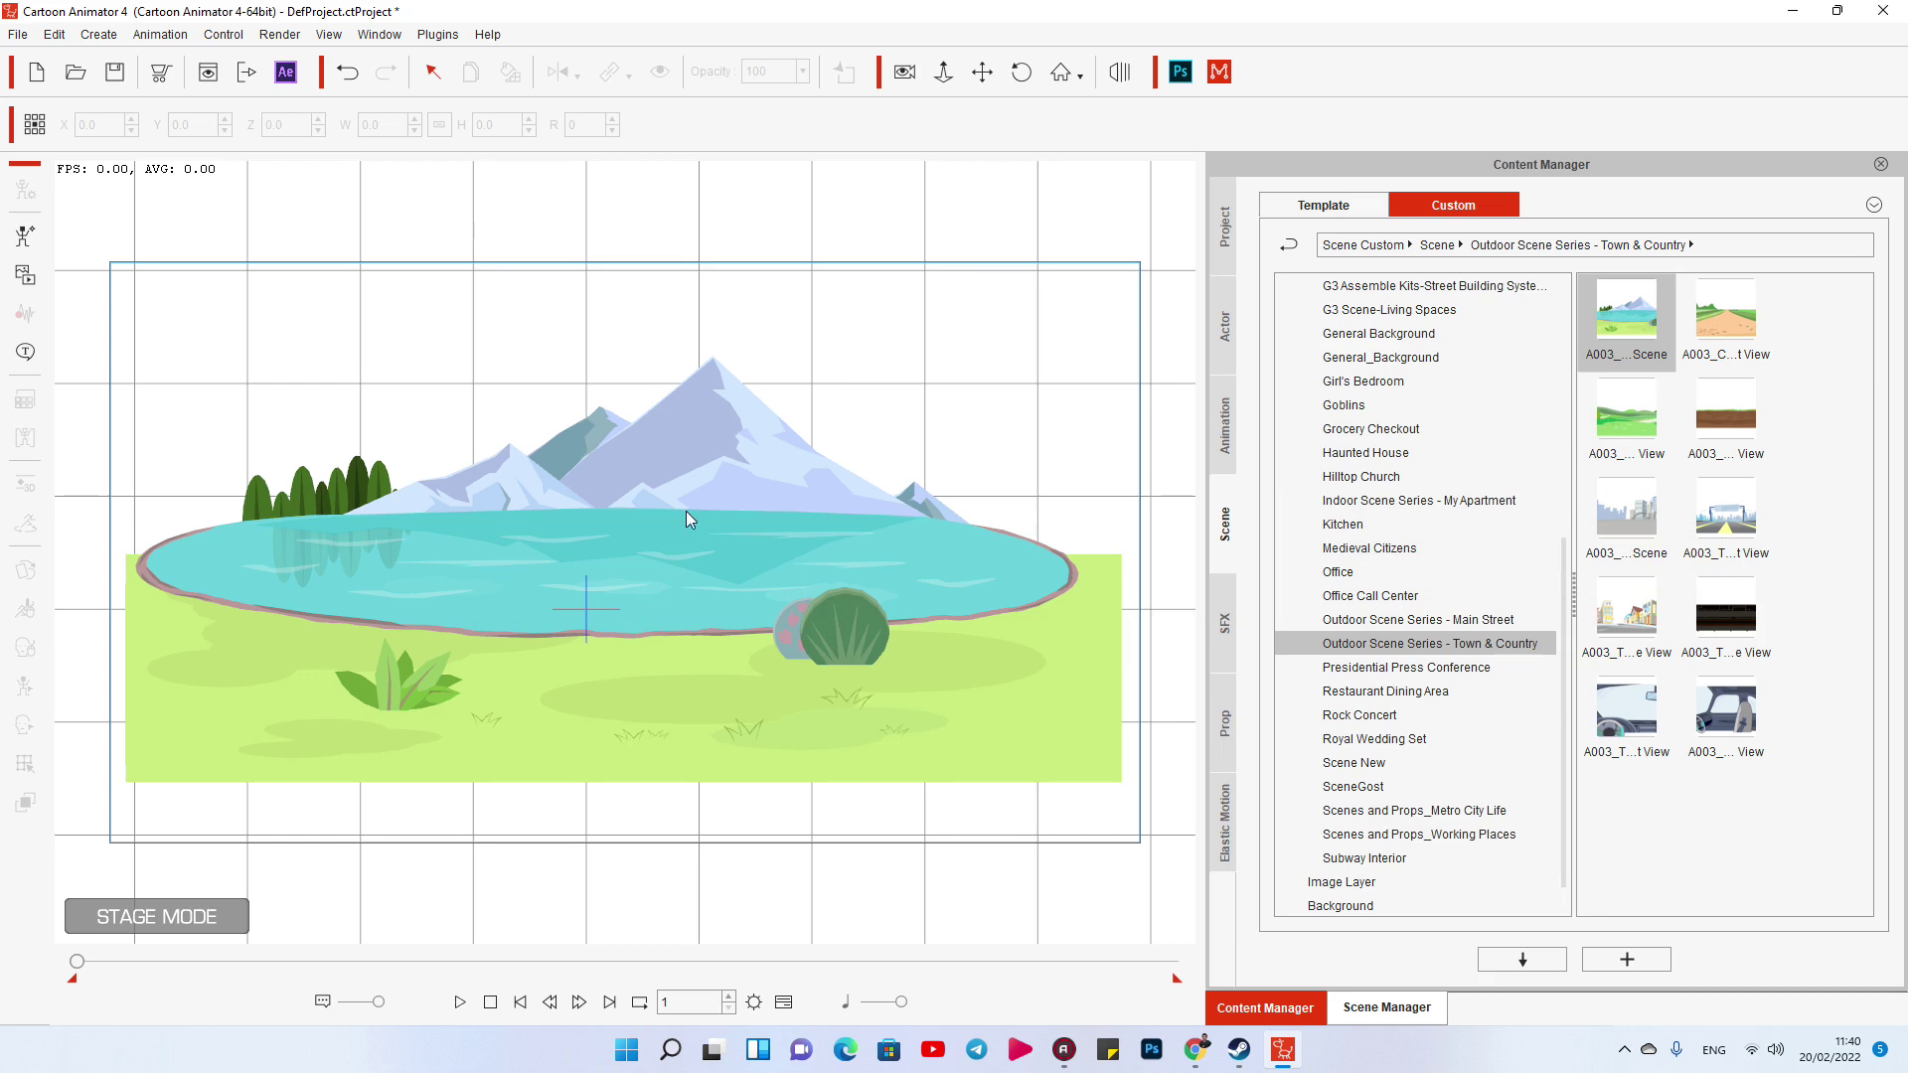
- Delete the plant, mountains, trees, bush and grassy ground from the scene, keeping only the river
{"action": "scroll", "coordinate": [845, 357], "scroll_direction": "up", "scroll_amount": 1}
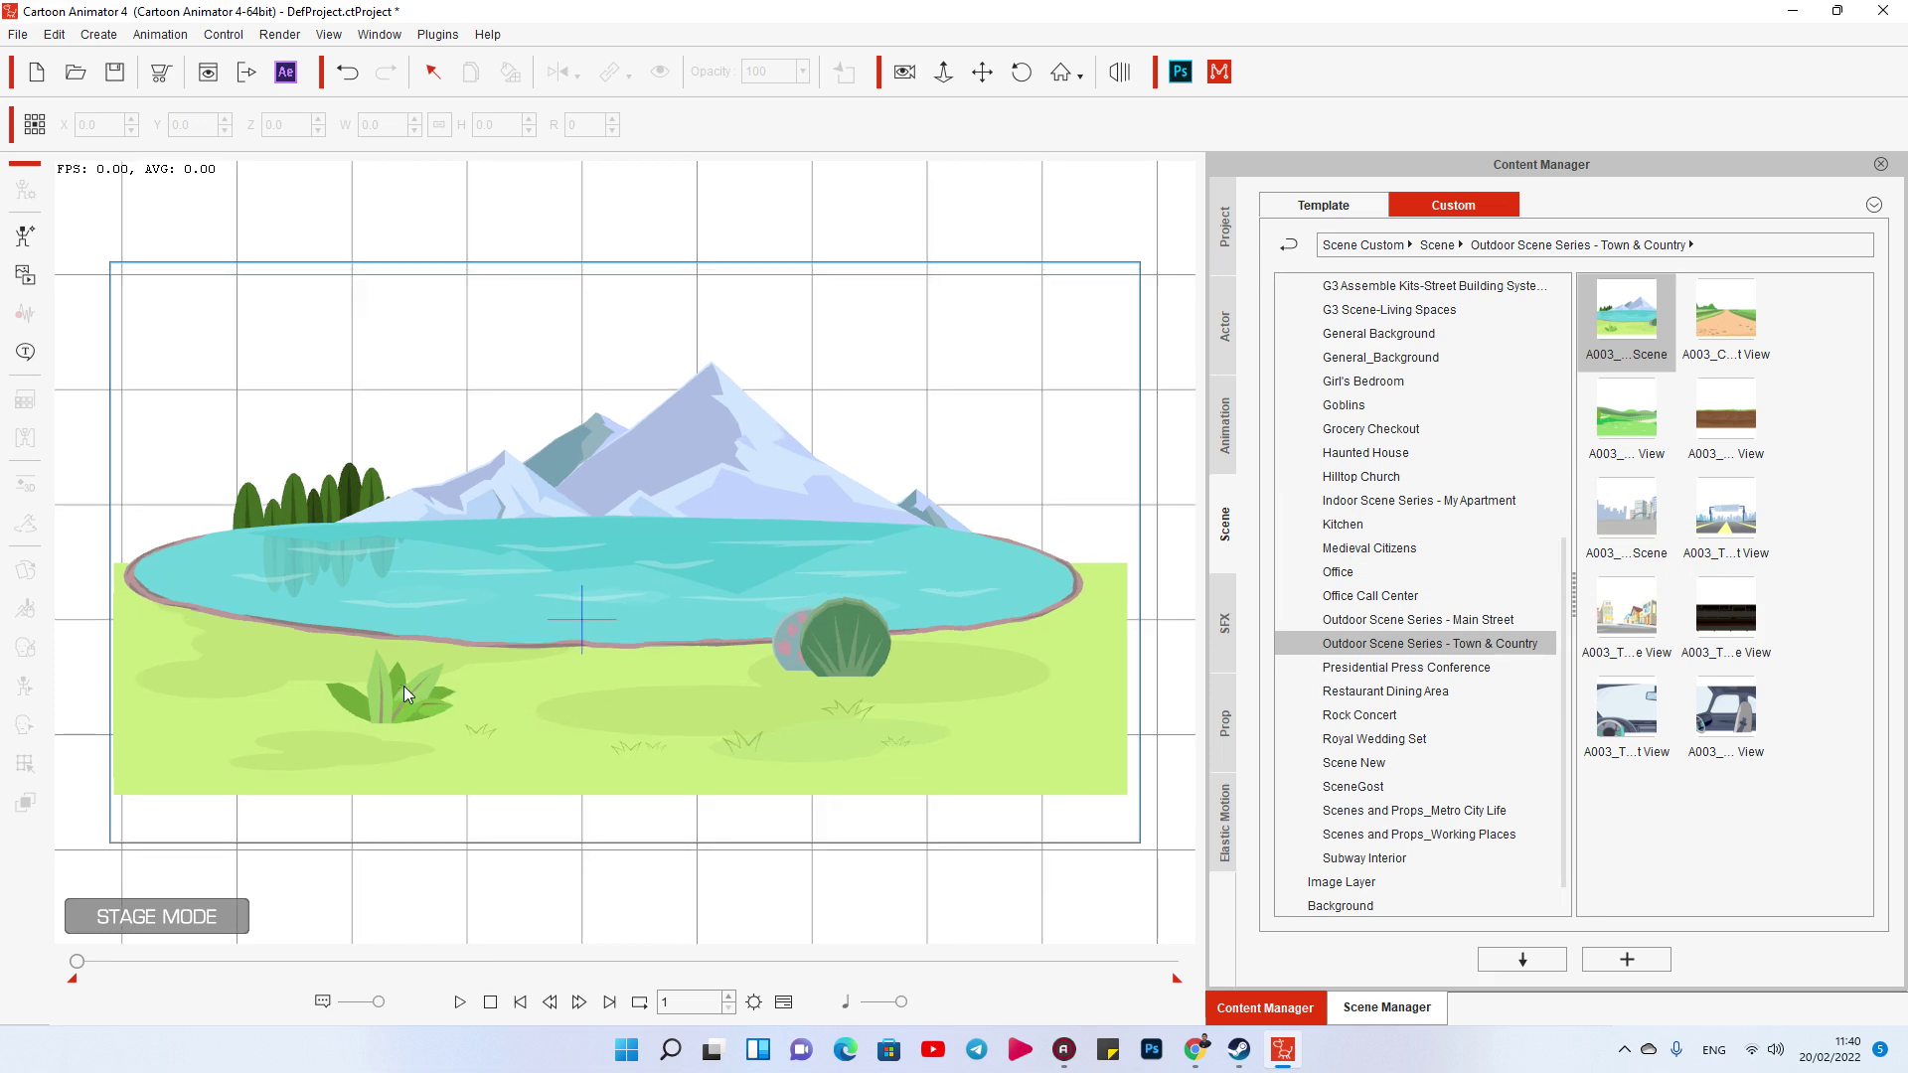
{"action": "left_click", "coordinate": [403, 686]}
{"action": "key", "text": "Delete"}
{"action": "left_click", "coordinate": [646, 487]}
{"action": "key", "text": "Delete"}
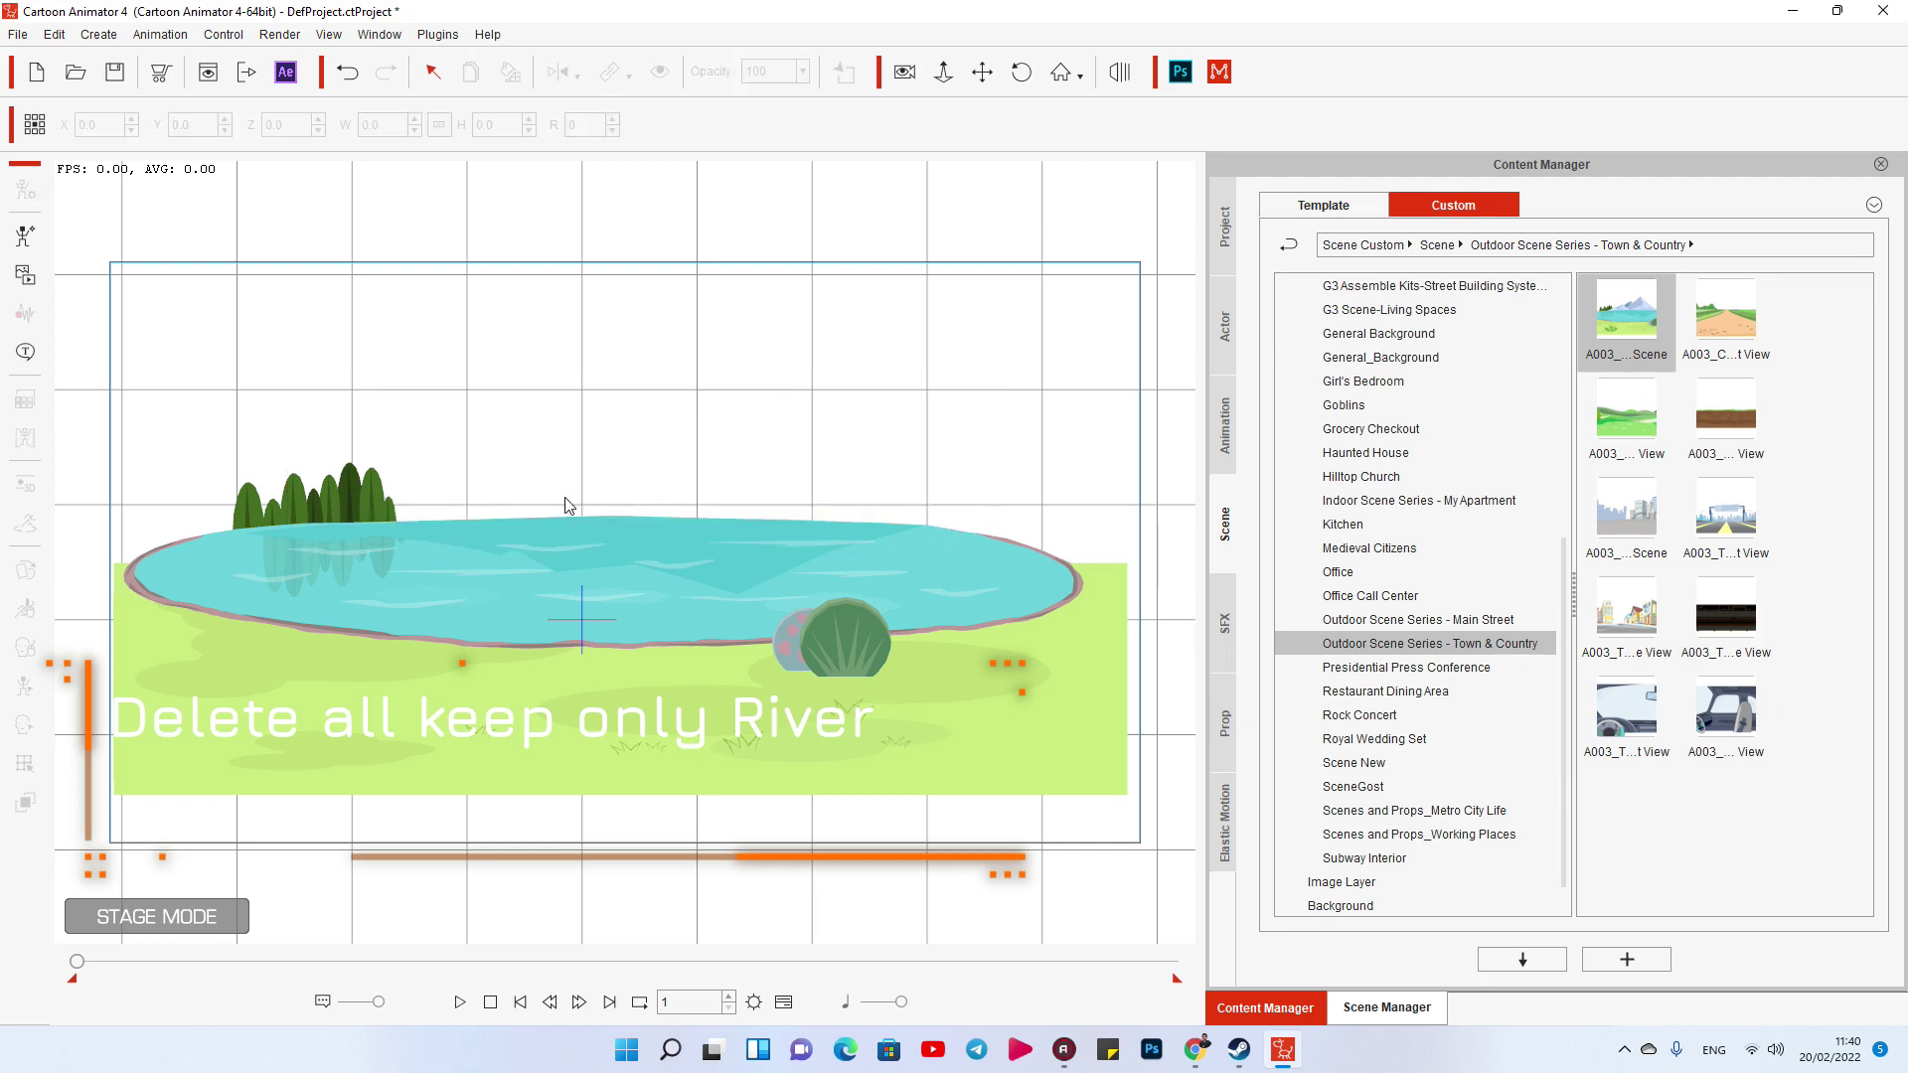
{"action": "left_click", "coordinate": [350, 497]}
{"action": "key", "text": "Delete"}
{"action": "left_click", "coordinate": [845, 641]}
{"action": "key", "text": "Delete"}
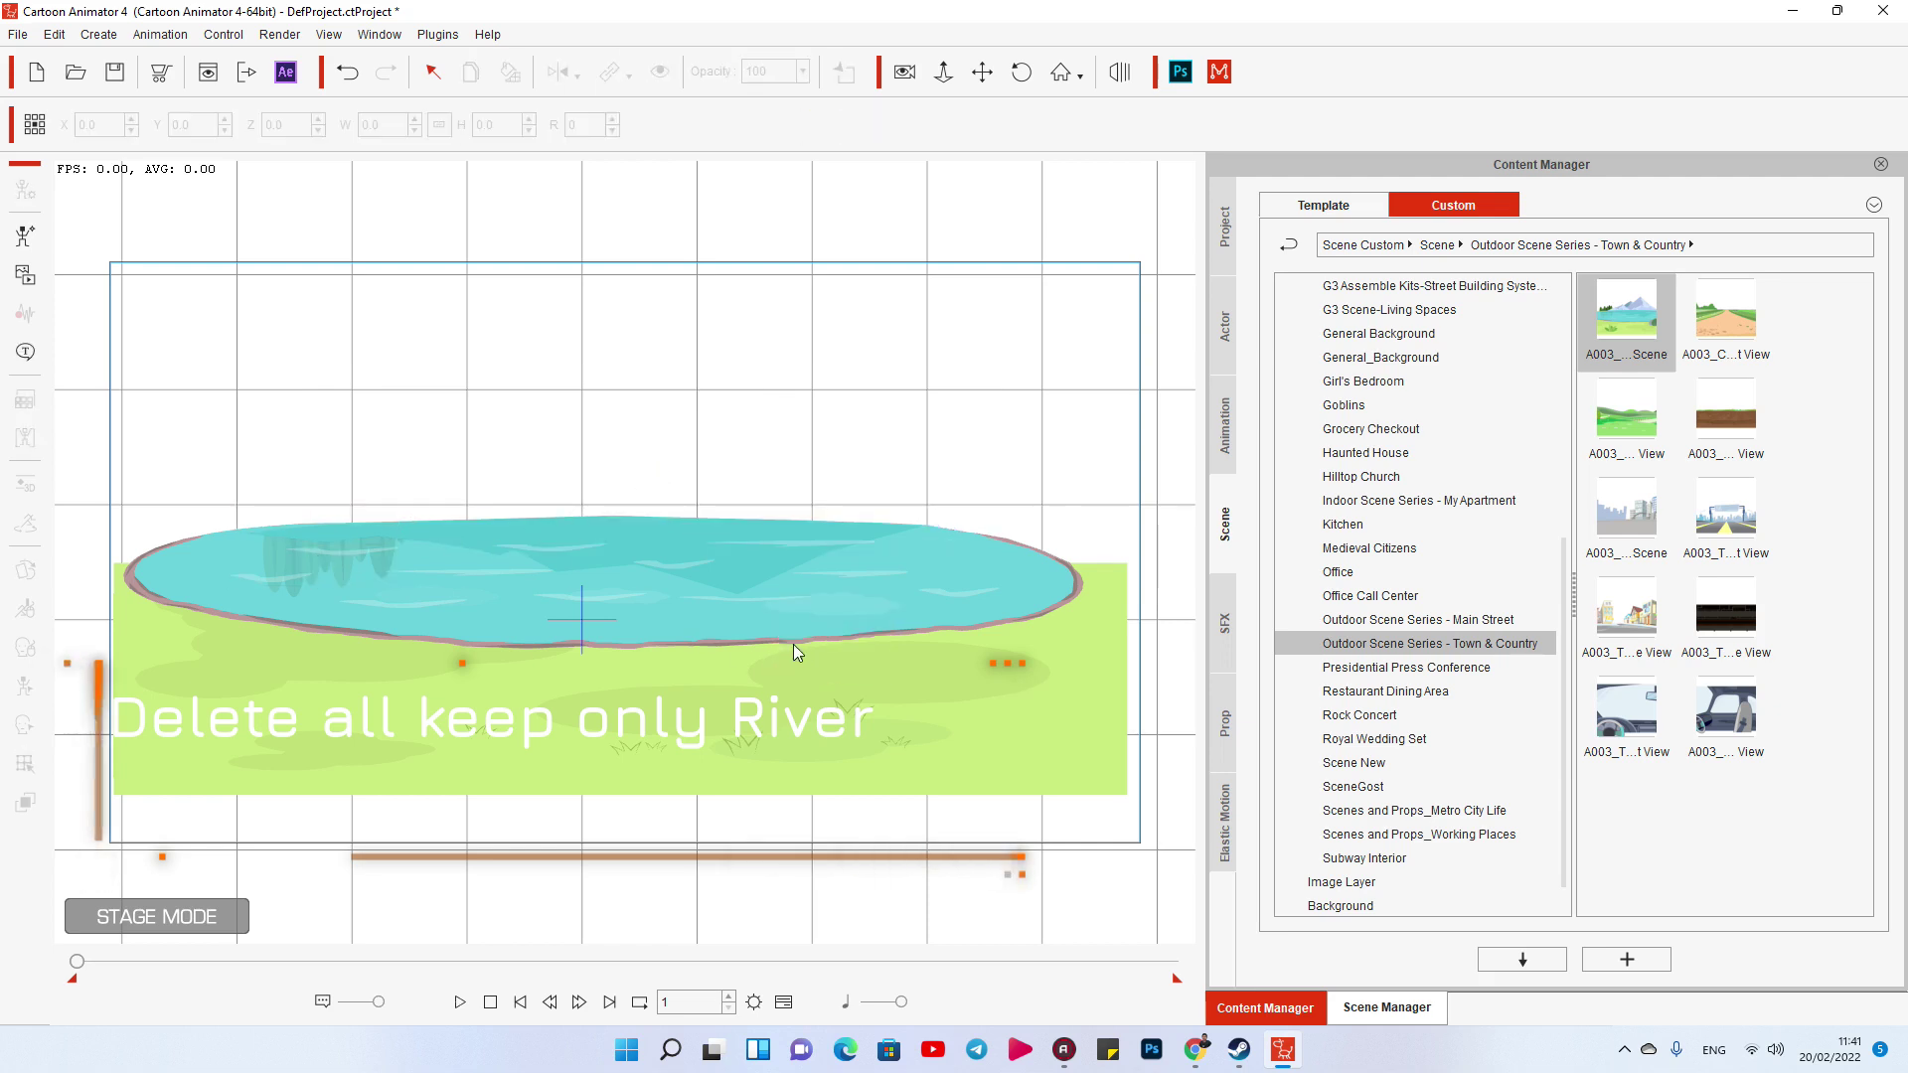
{"action": "left_click", "coordinate": [729, 728]}
{"action": "key", "text": "Delete"}
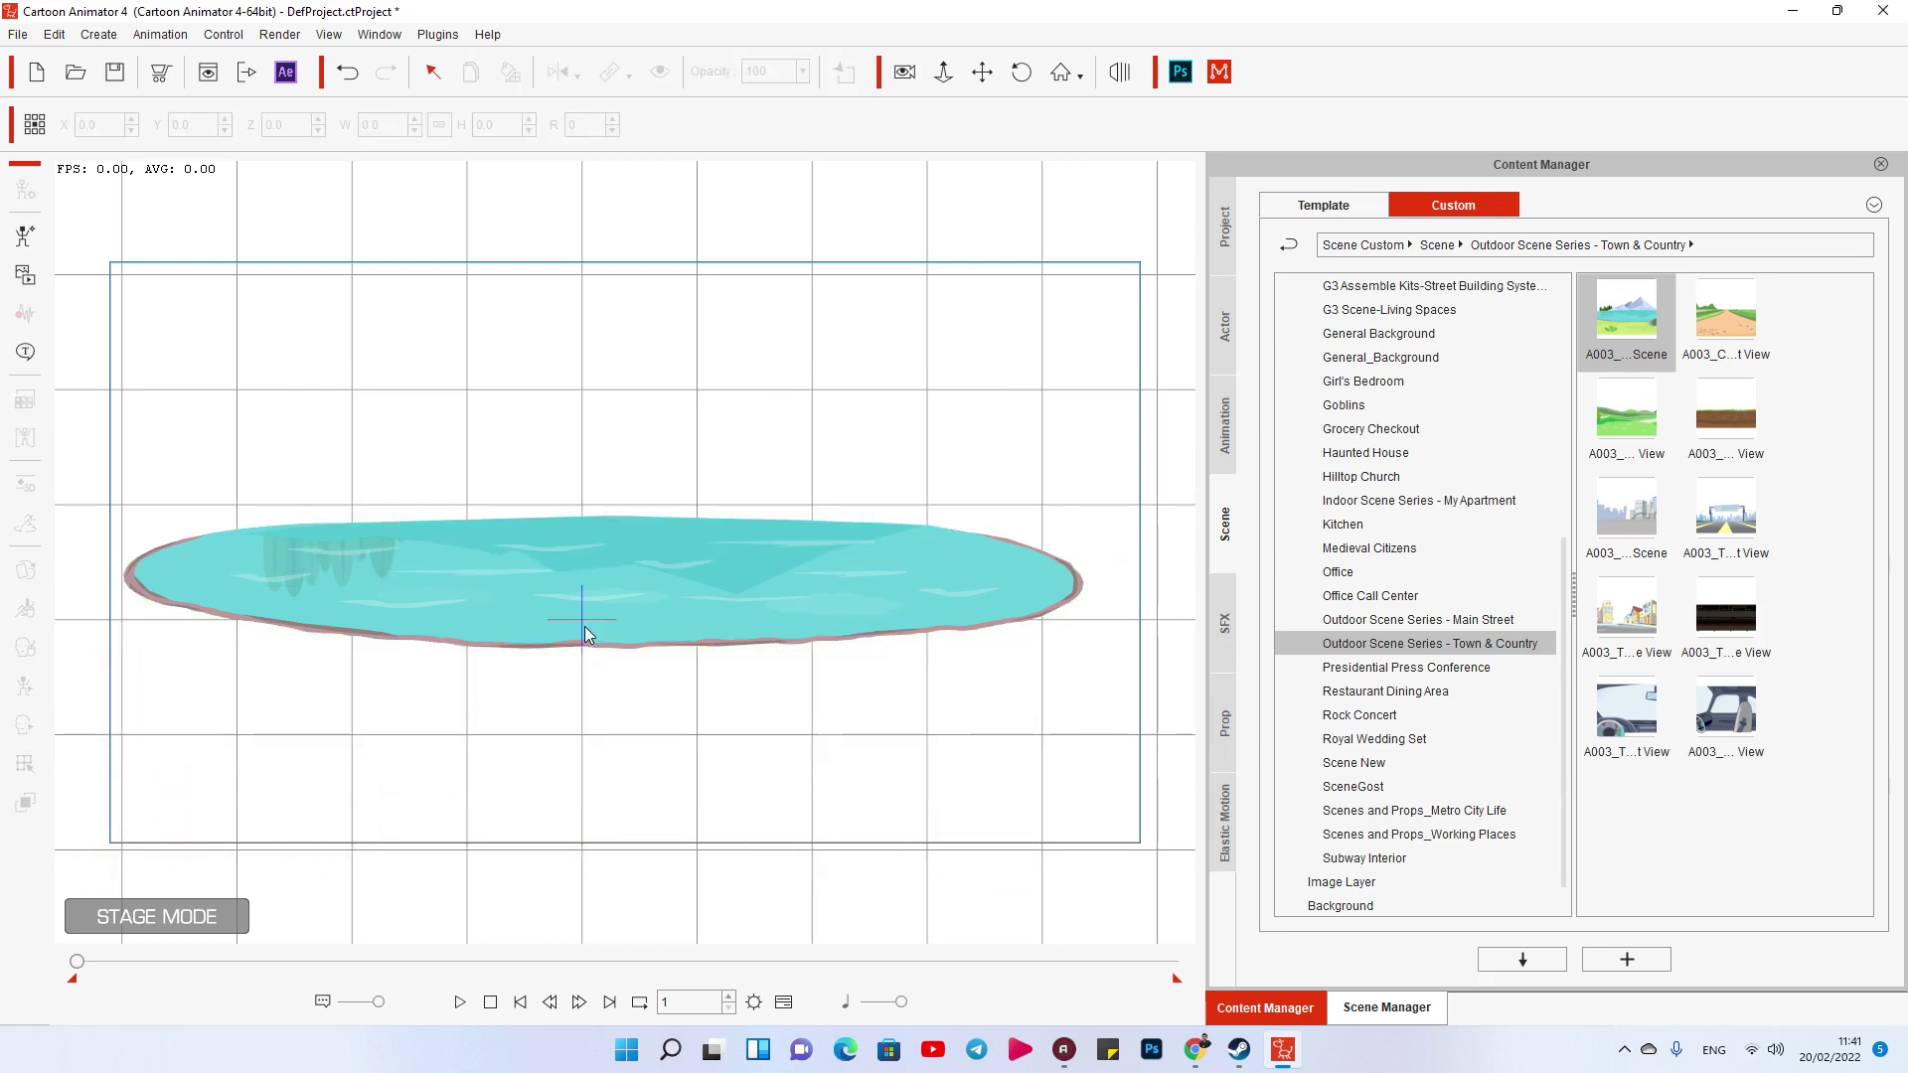
- Set the project's background color to blue (#0000ff)
{"action": "left_click_drag", "start_coordinate": [782, 732], "coordinate": [799, 588]}
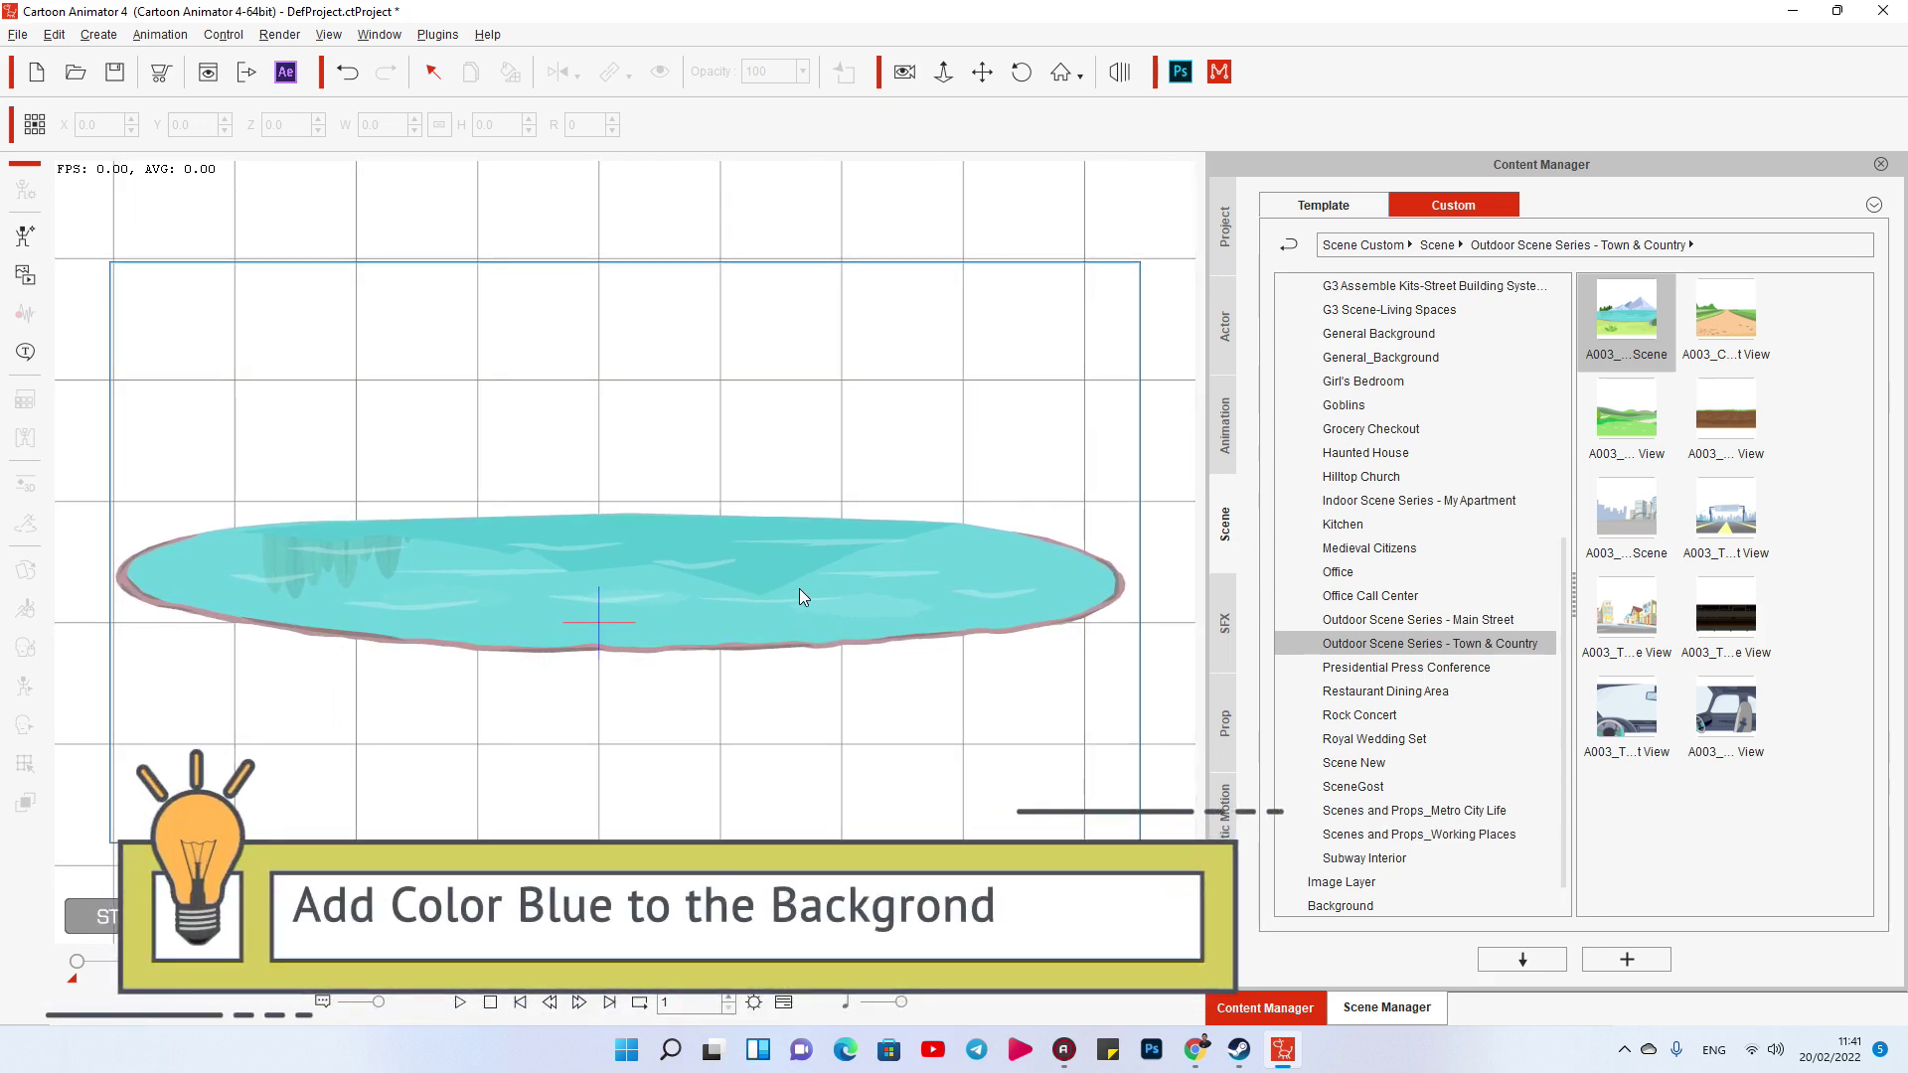
{"action": "left_click", "coordinate": [752, 1002]}
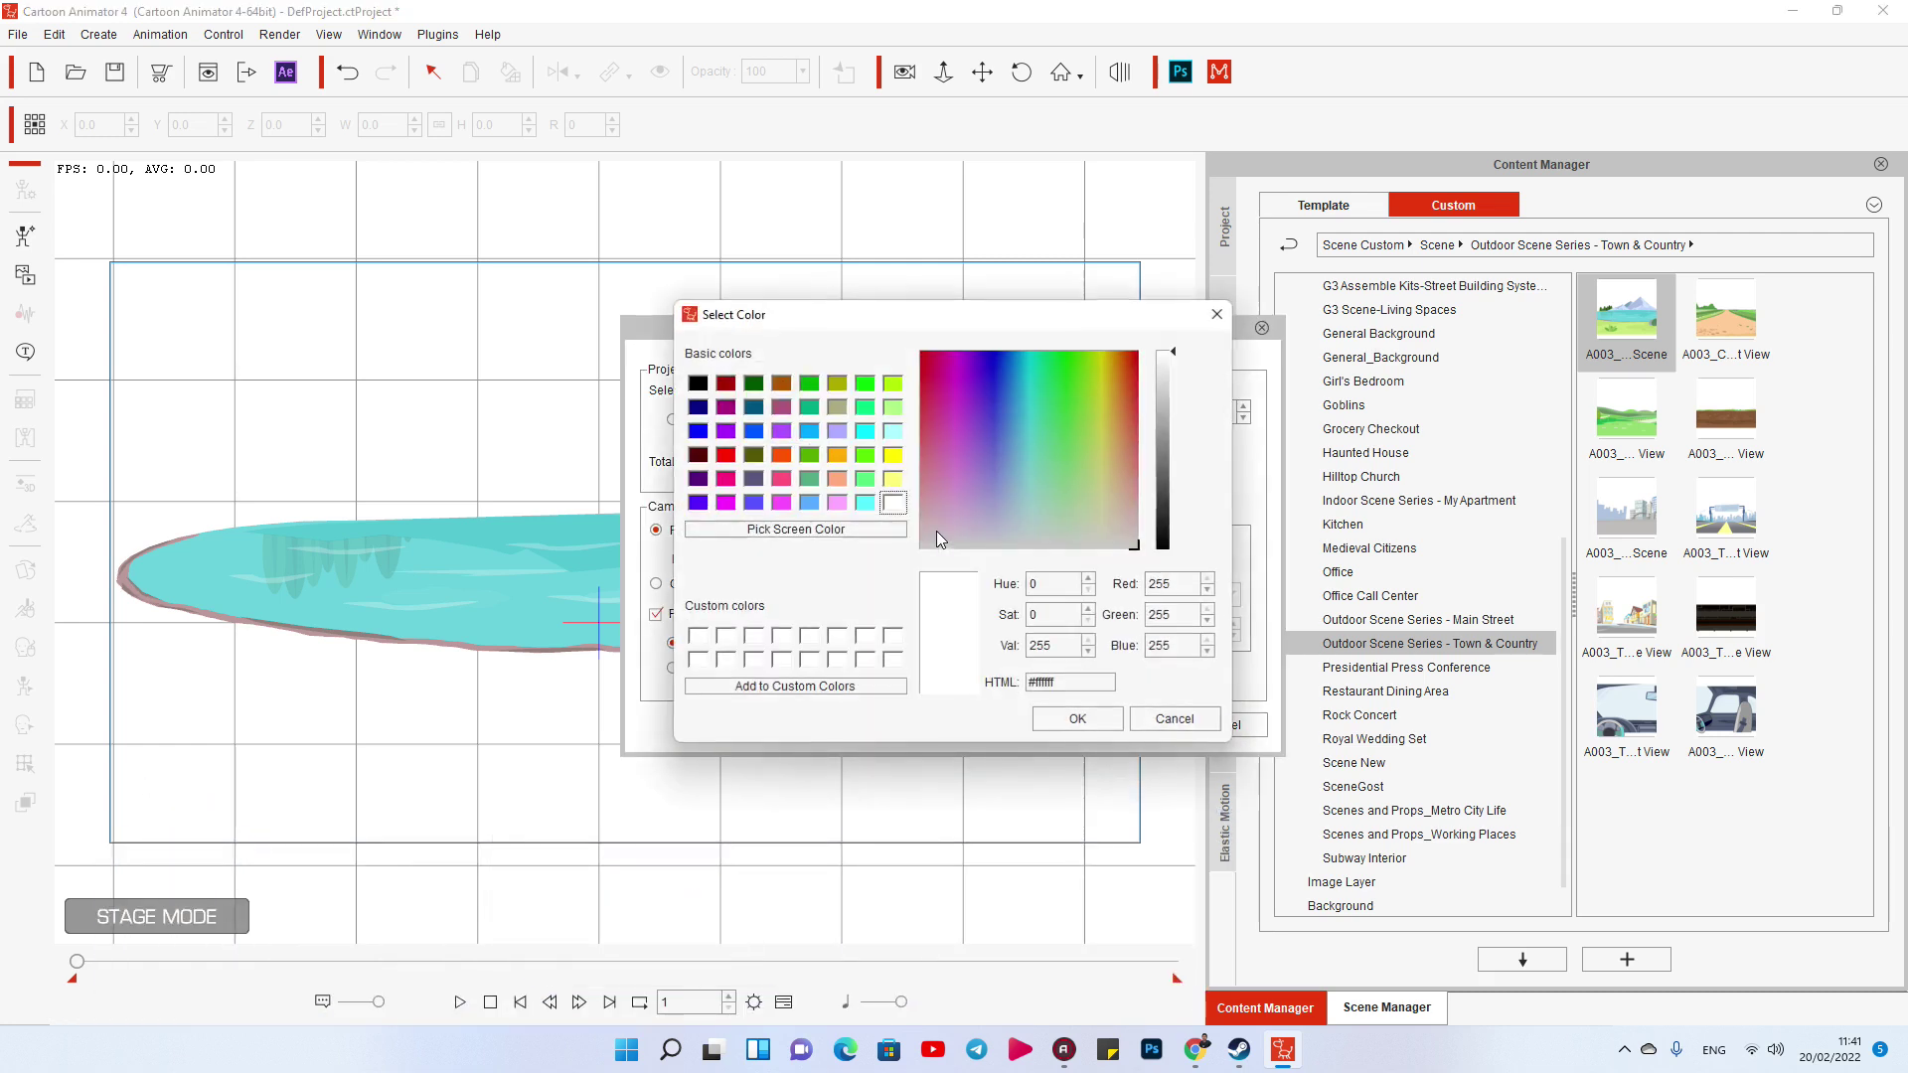
{"action": "left_click", "coordinate": [698, 431]}
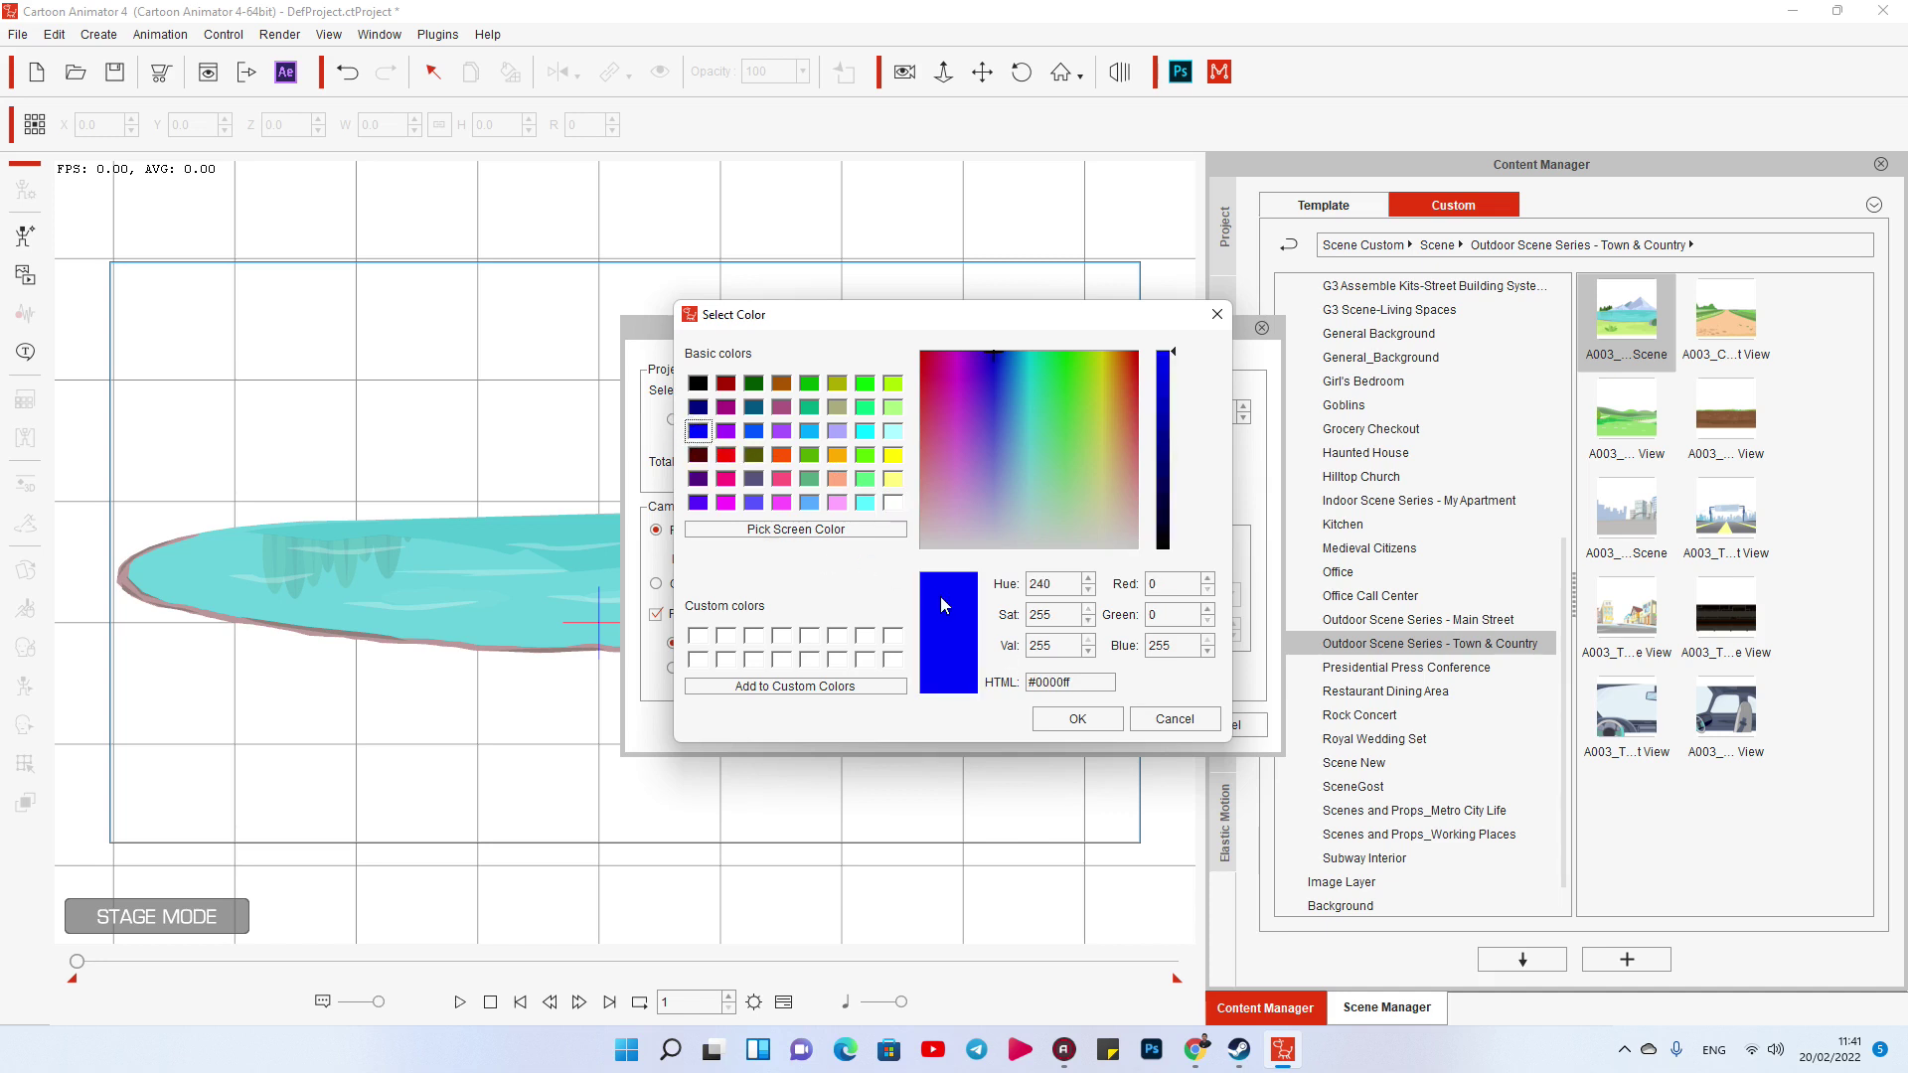
{"action": "left_click", "coordinate": [1078, 719]}
{"action": "left_click", "coordinate": [1118, 733]}
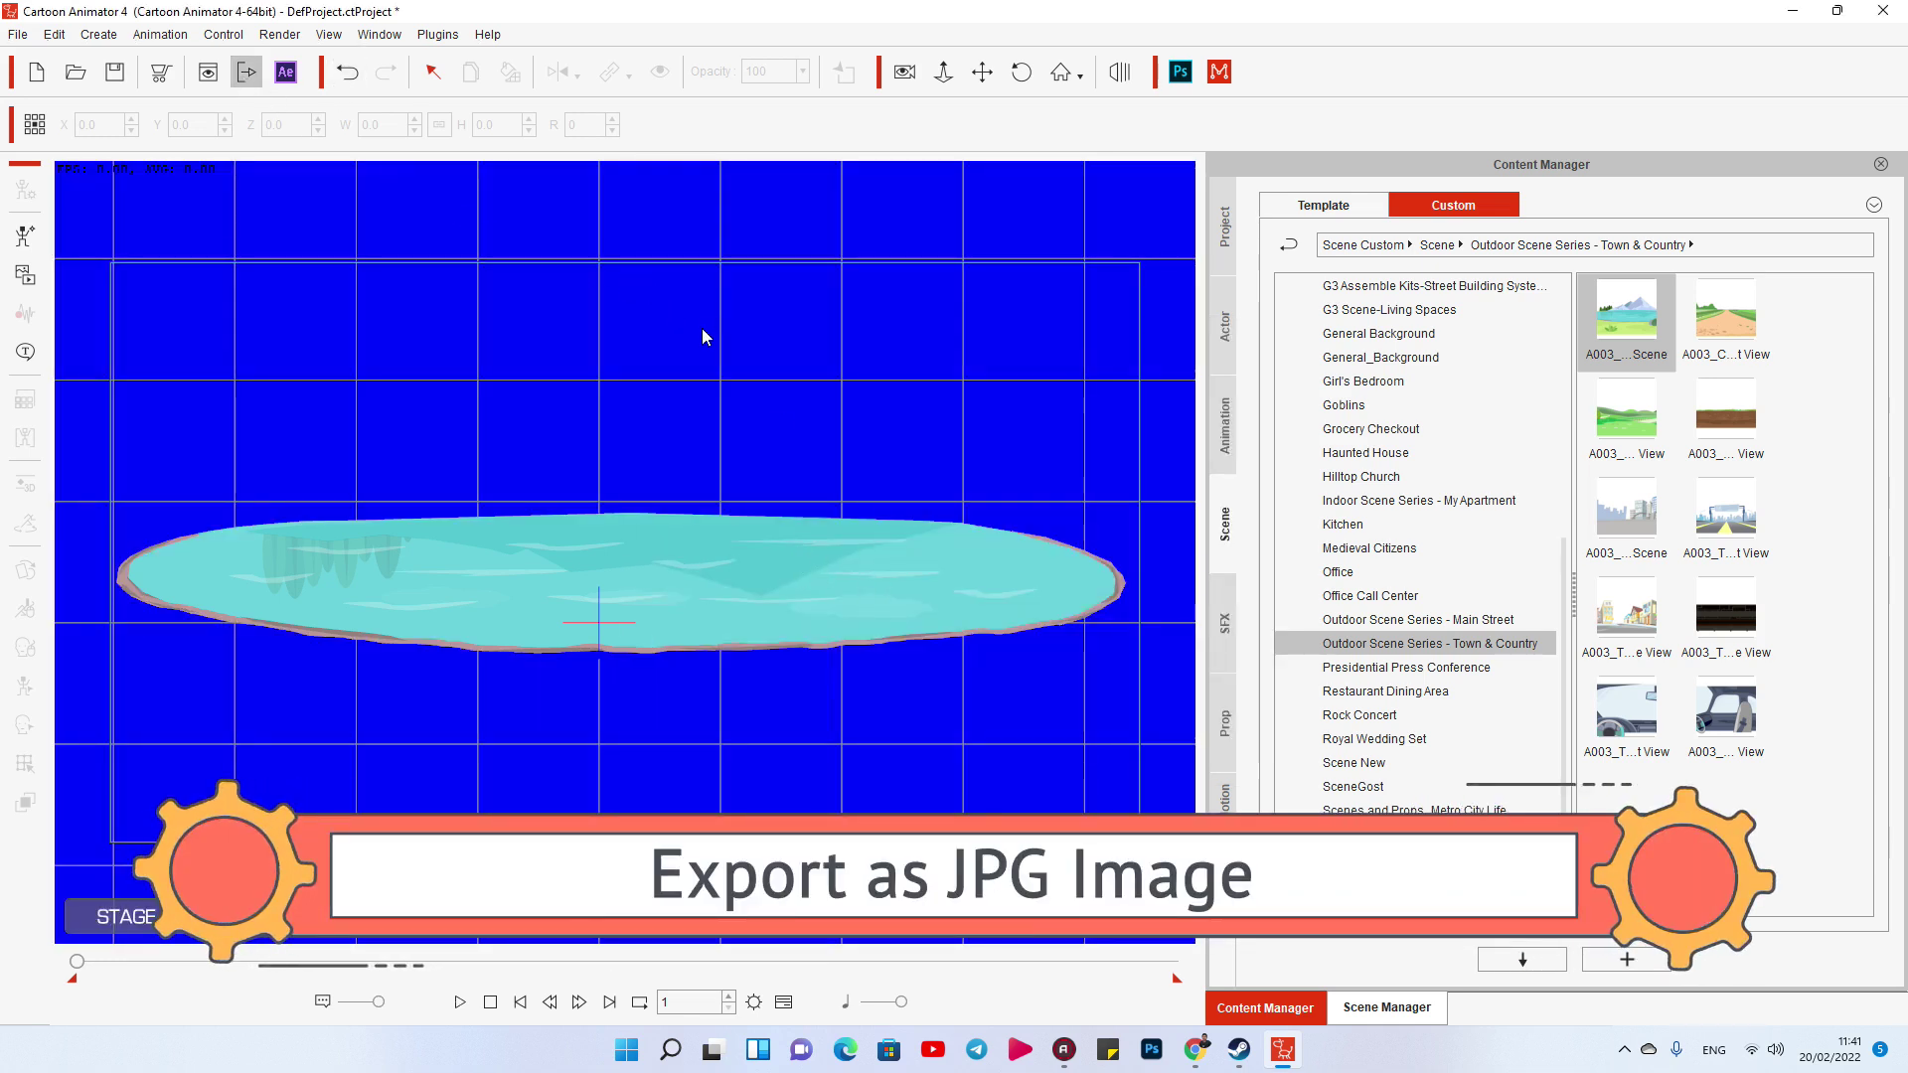
- Configure the render output as a JPG image of the current frame at HD 1080p (1920x1080)
{"action": "left_click", "coordinate": [246, 71]}
{"action": "left_click", "coordinate": [1336, 651]}
{"action": "left_click", "coordinate": [1336, 728]}
{"action": "left_click", "coordinate": [1411, 91]}
{"action": "left_click", "coordinate": [1392, 155]}
{"action": "left_click", "coordinate": [1223, 91]}
{"action": "left_click", "coordinate": [1395, 157]}
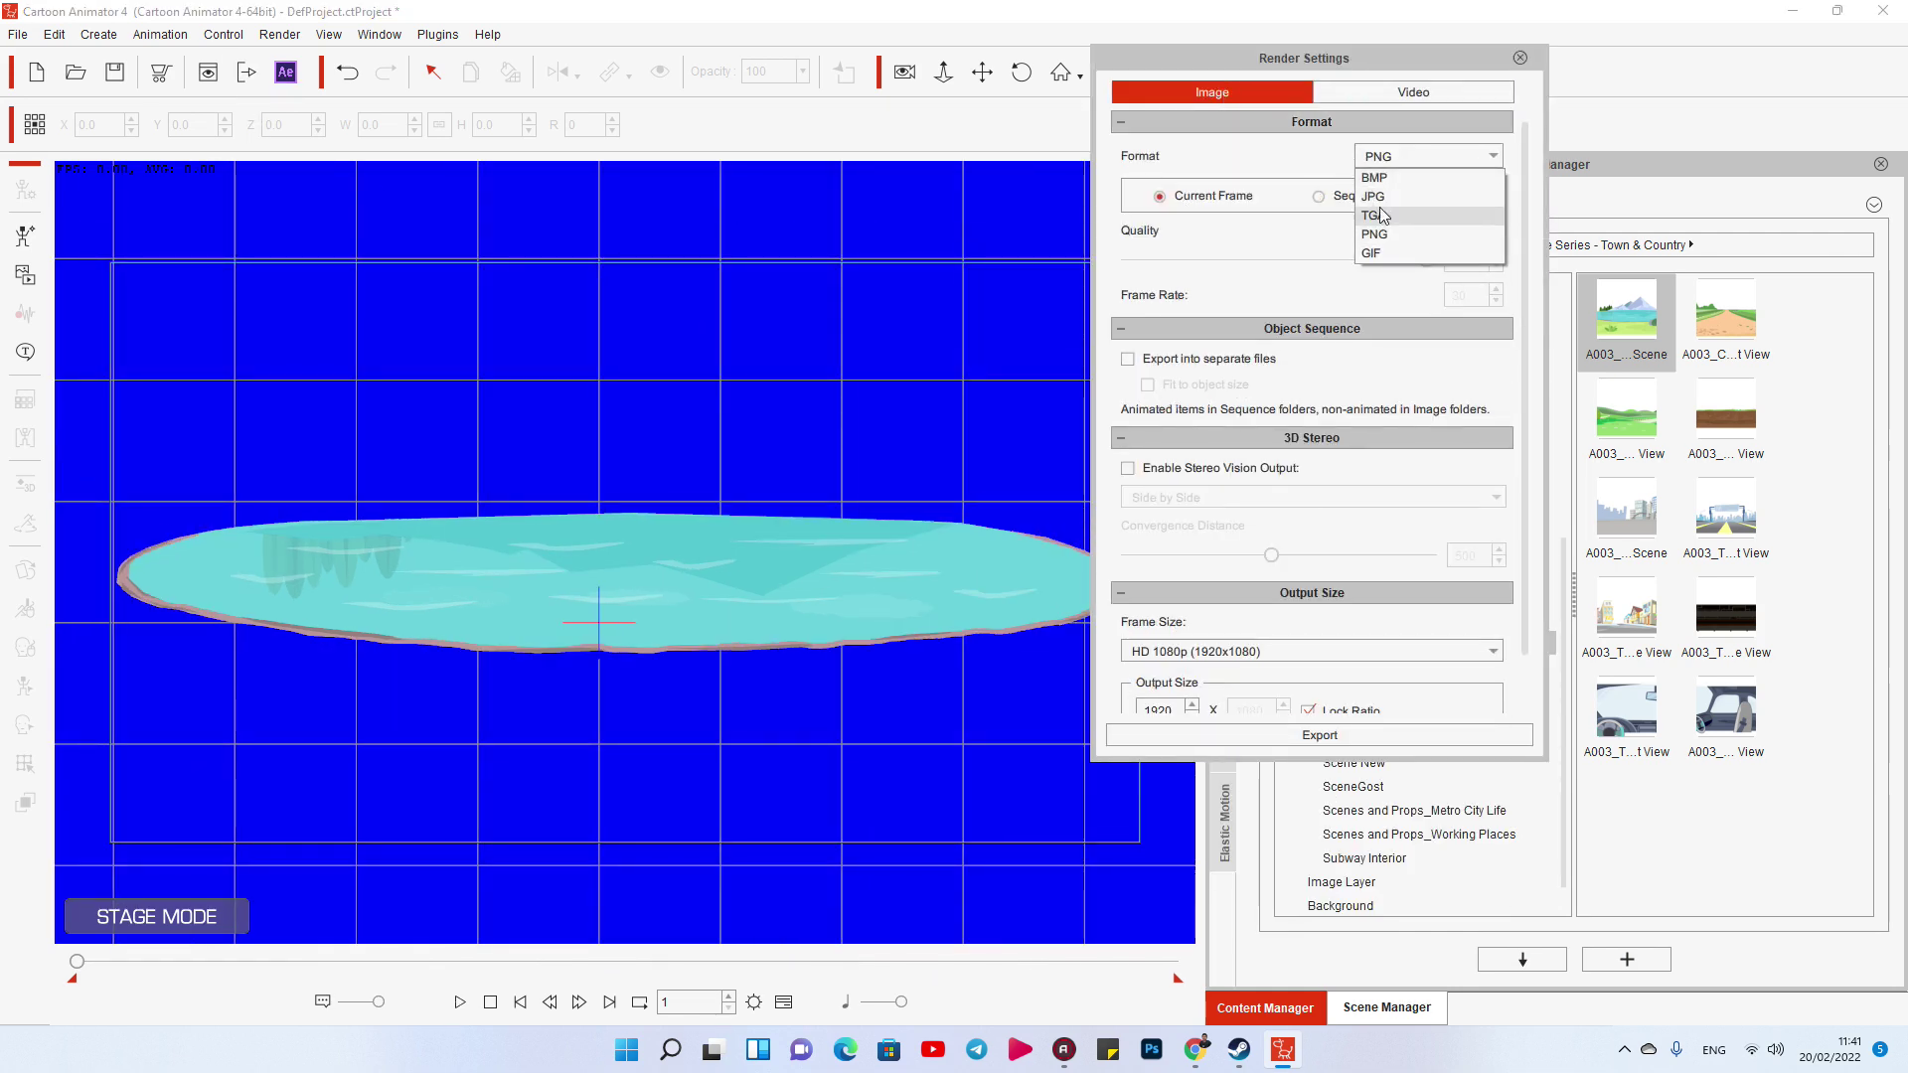
{"action": "left_click", "coordinate": [1374, 195]}
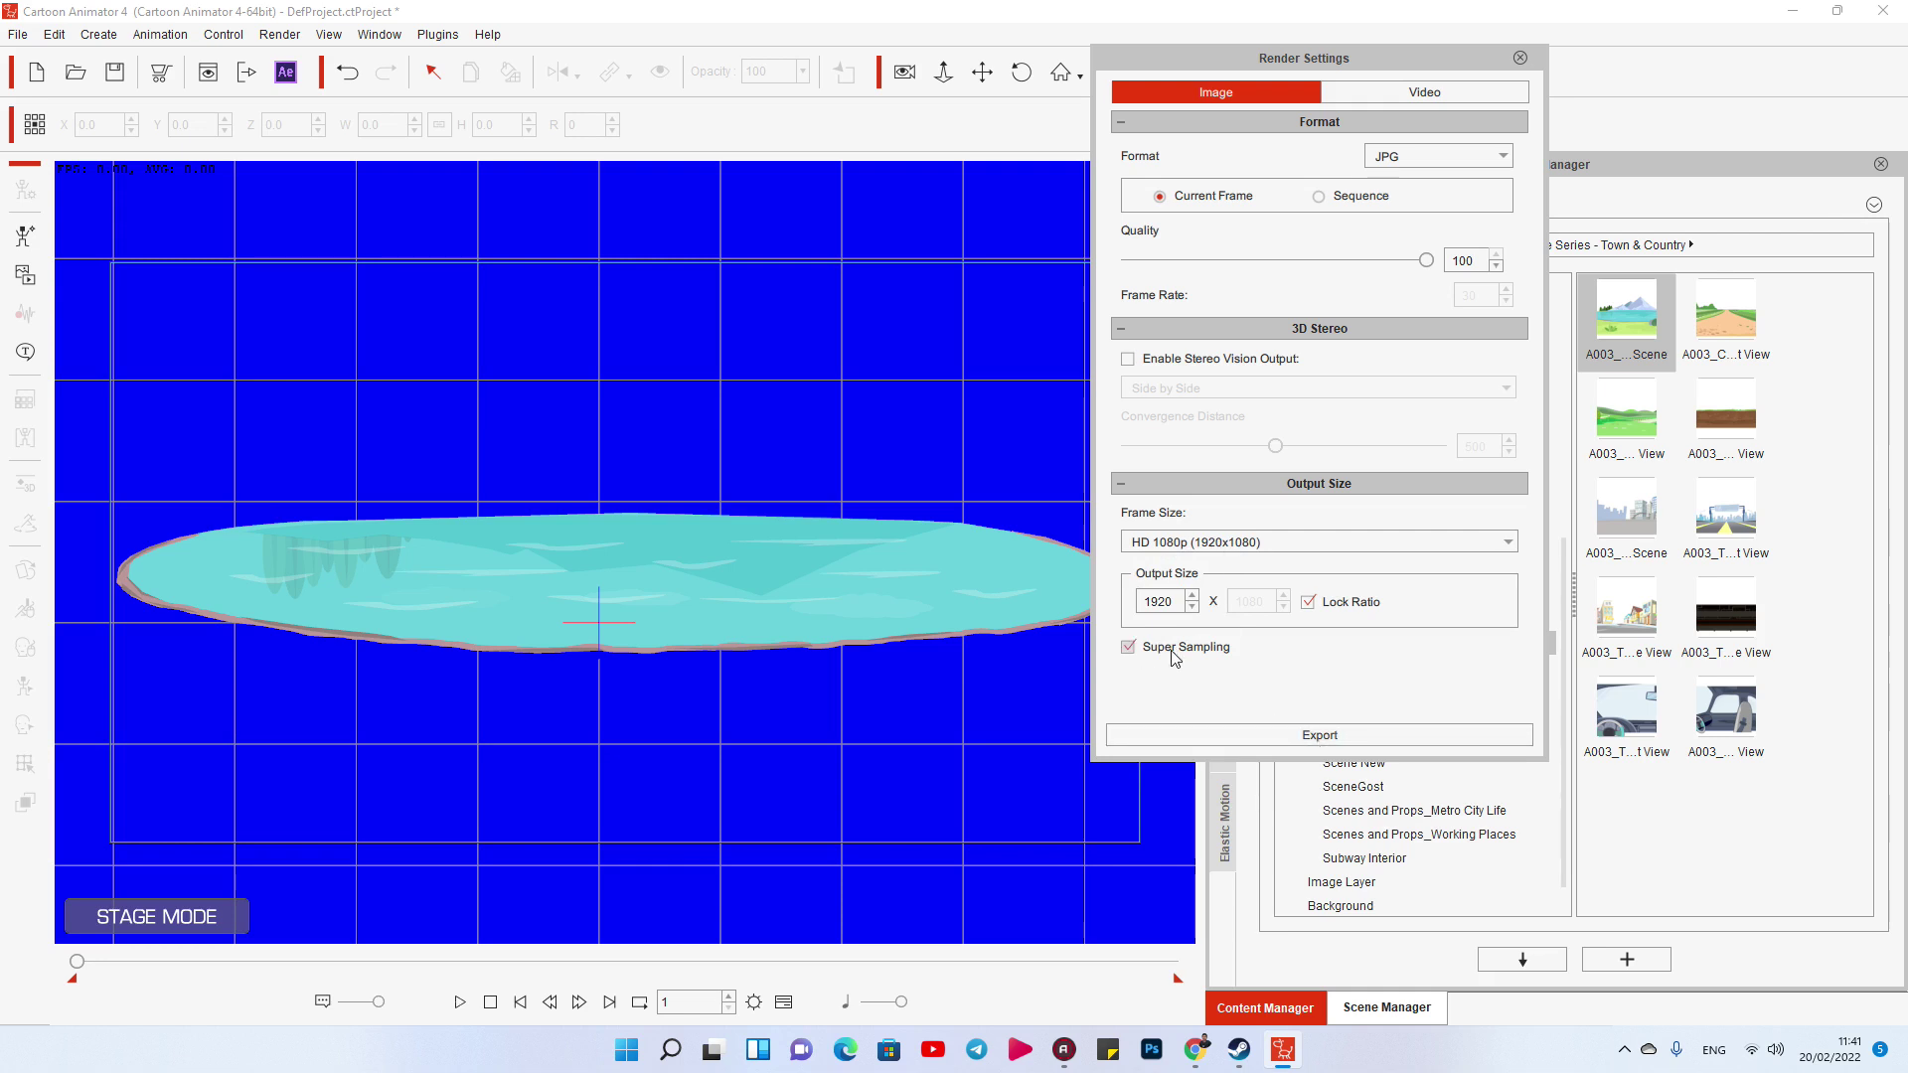
- Export the image to the desktop under the name River and close the render settings
{"action": "left_click", "coordinate": [1314, 734]}
{"action": "type", "text": "River"}
{"action": "key", "text": "Return"}
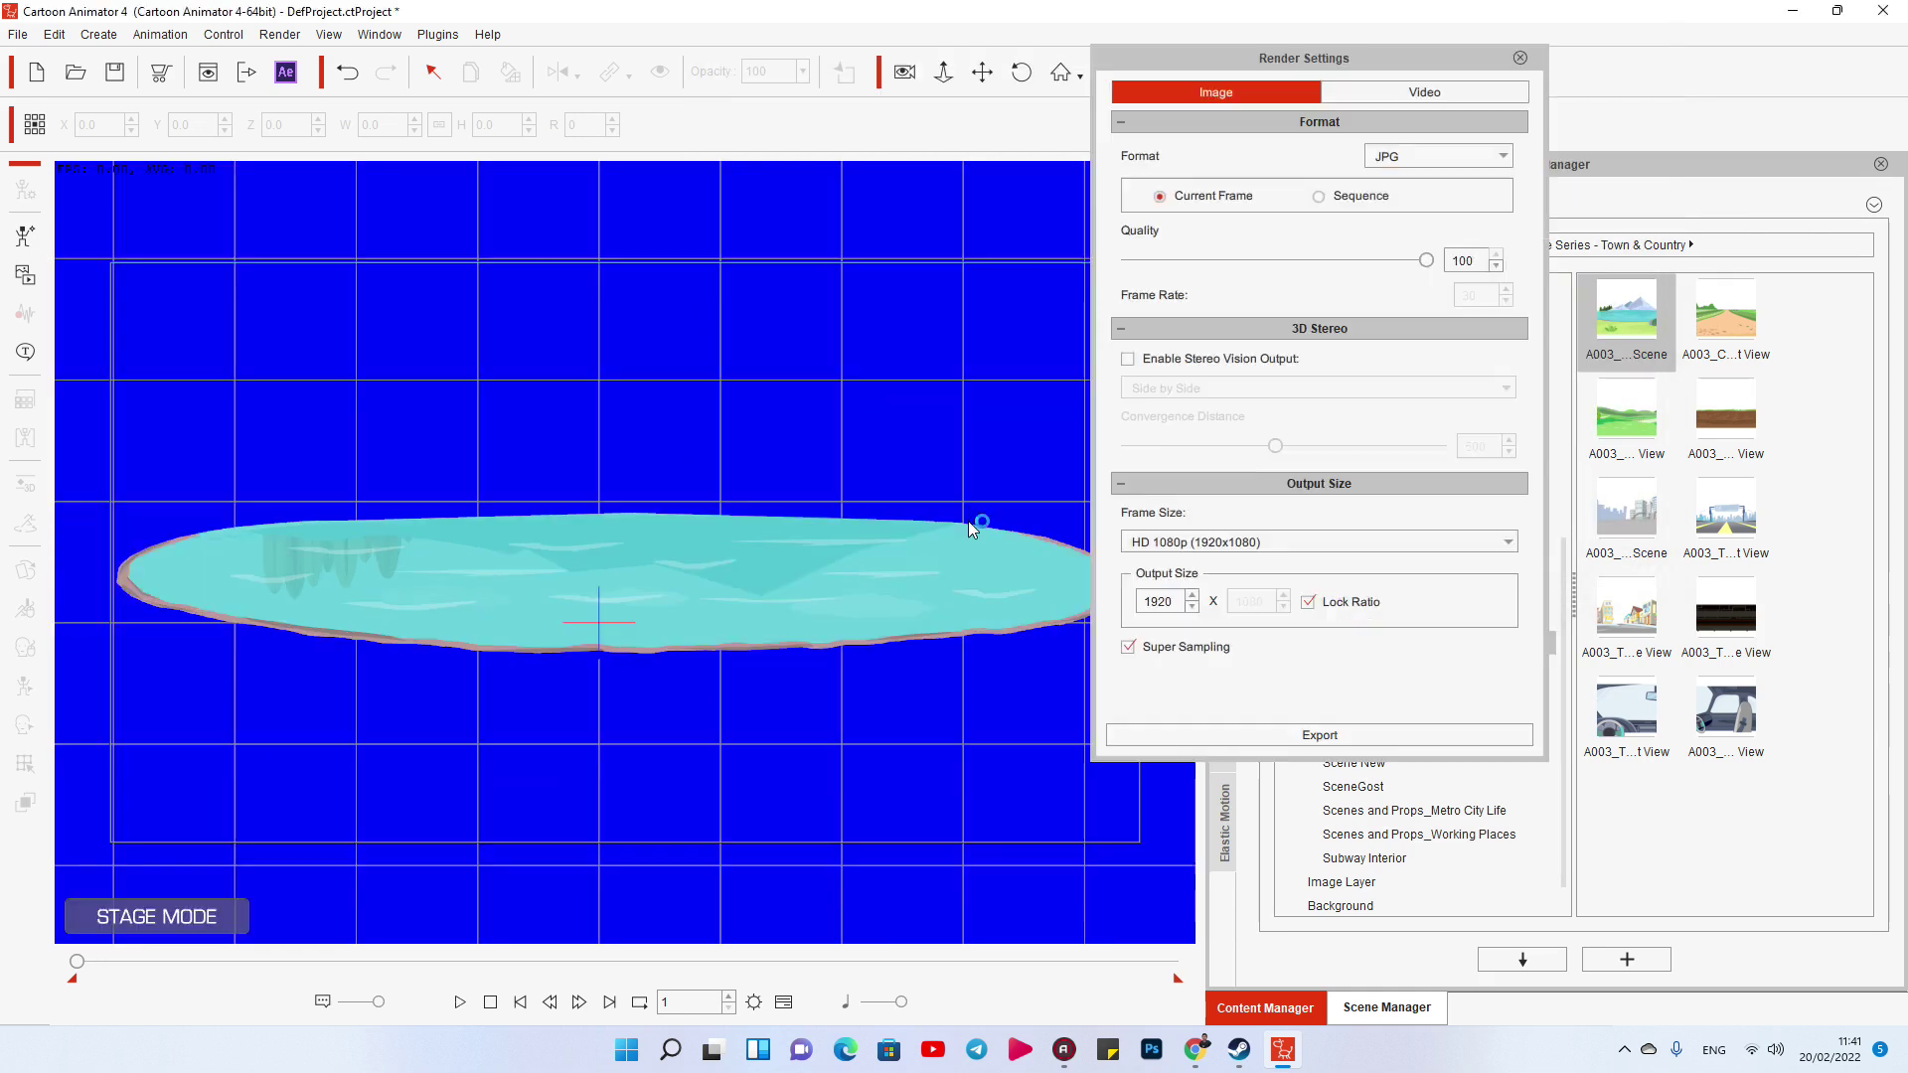
{"action": "left_click", "coordinate": [1491, 84]}
{"action": "left_click", "coordinate": [1528, 55]}
- Switch to DP Animation Maker and add River.jpg from the desktop as a new slide
{"action": "left_click", "coordinate": [1793, 11]}
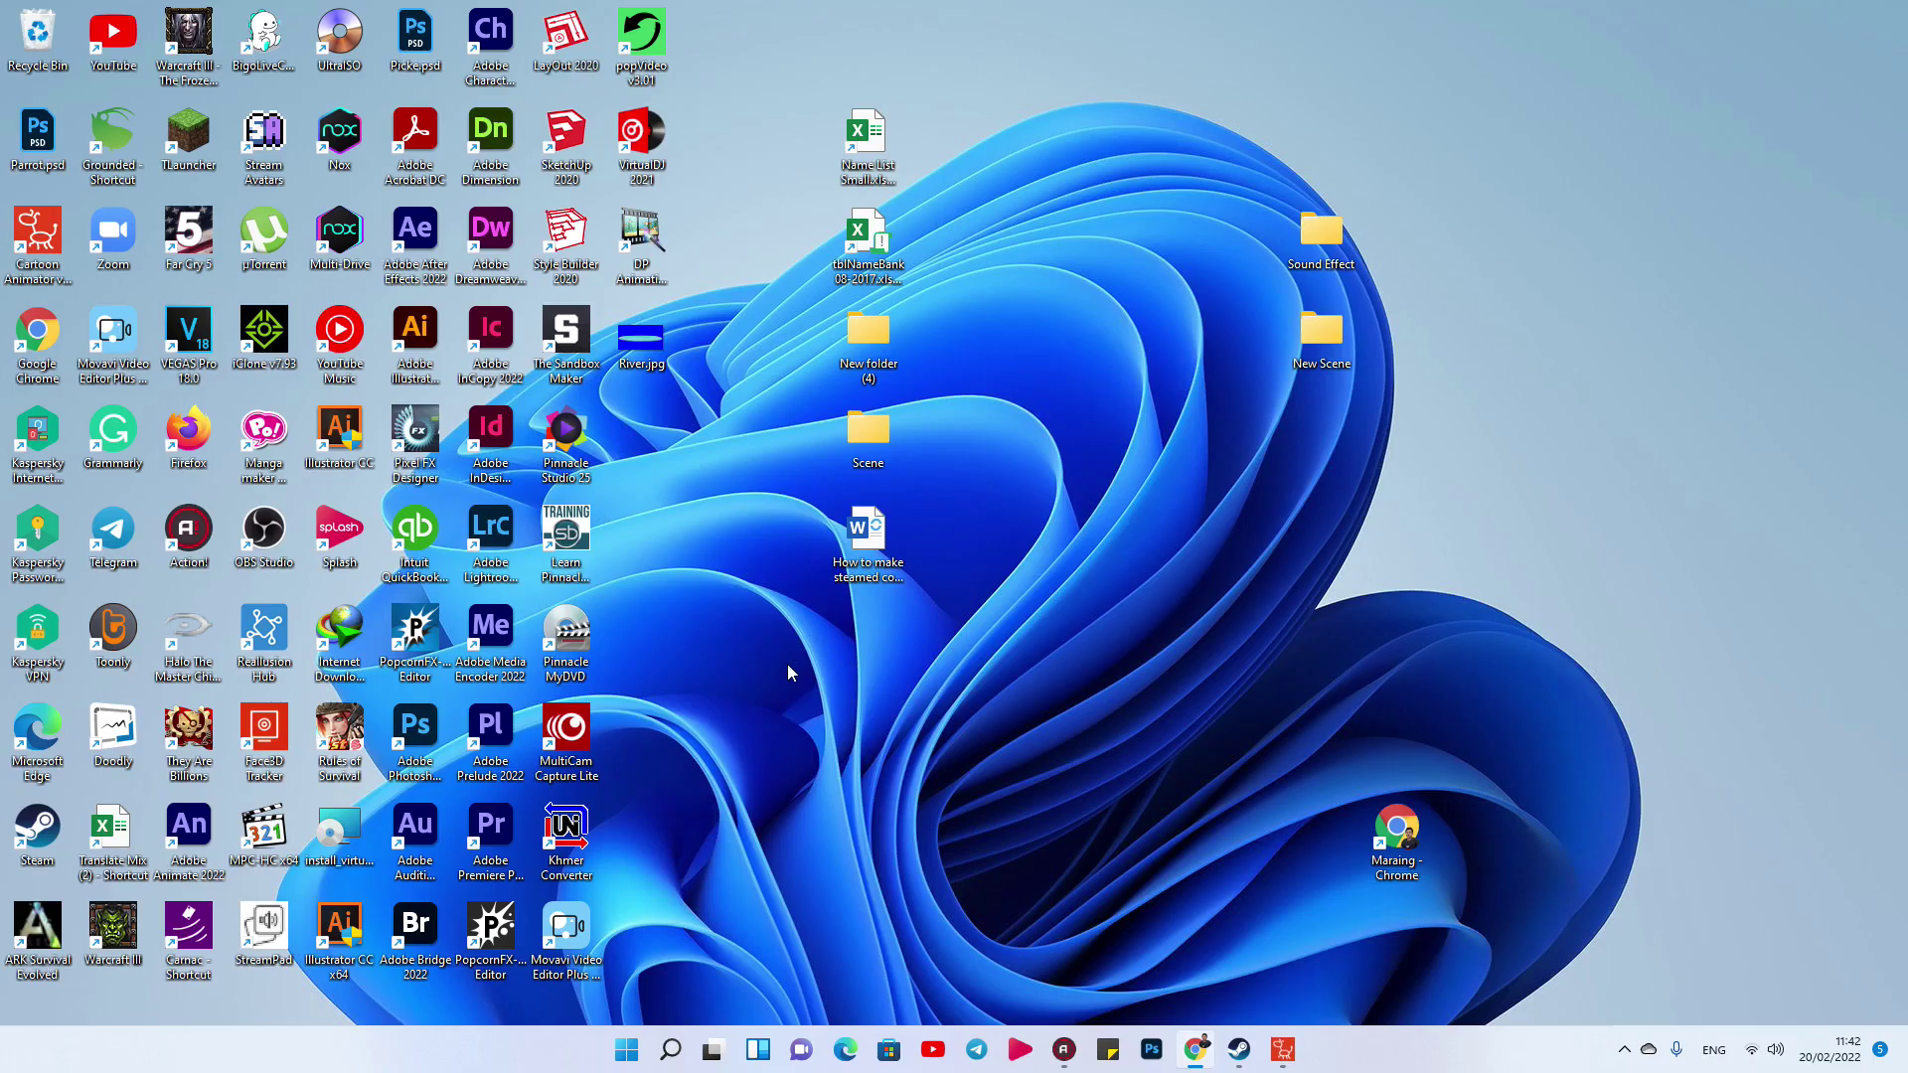
{"action": "left_click", "coordinate": [645, 223]}
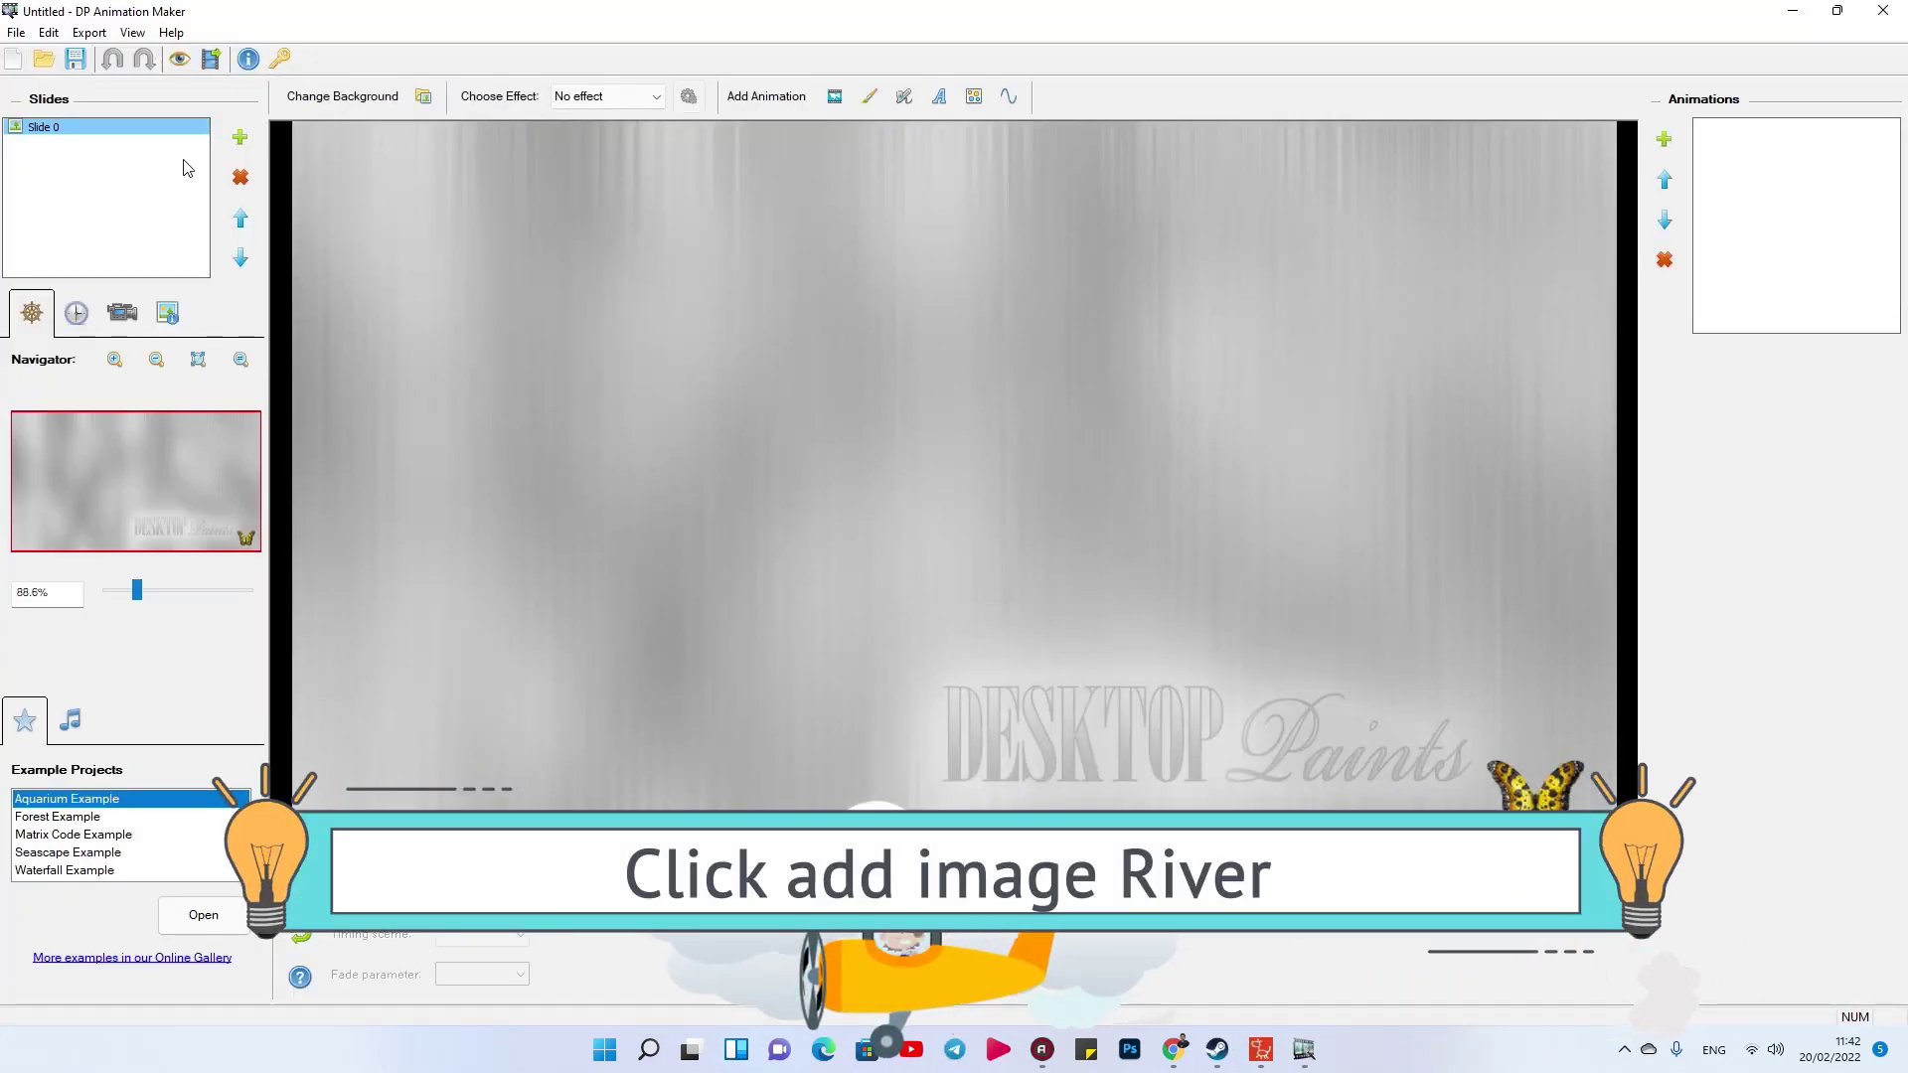
{"action": "left_click", "coordinate": [239, 139]}
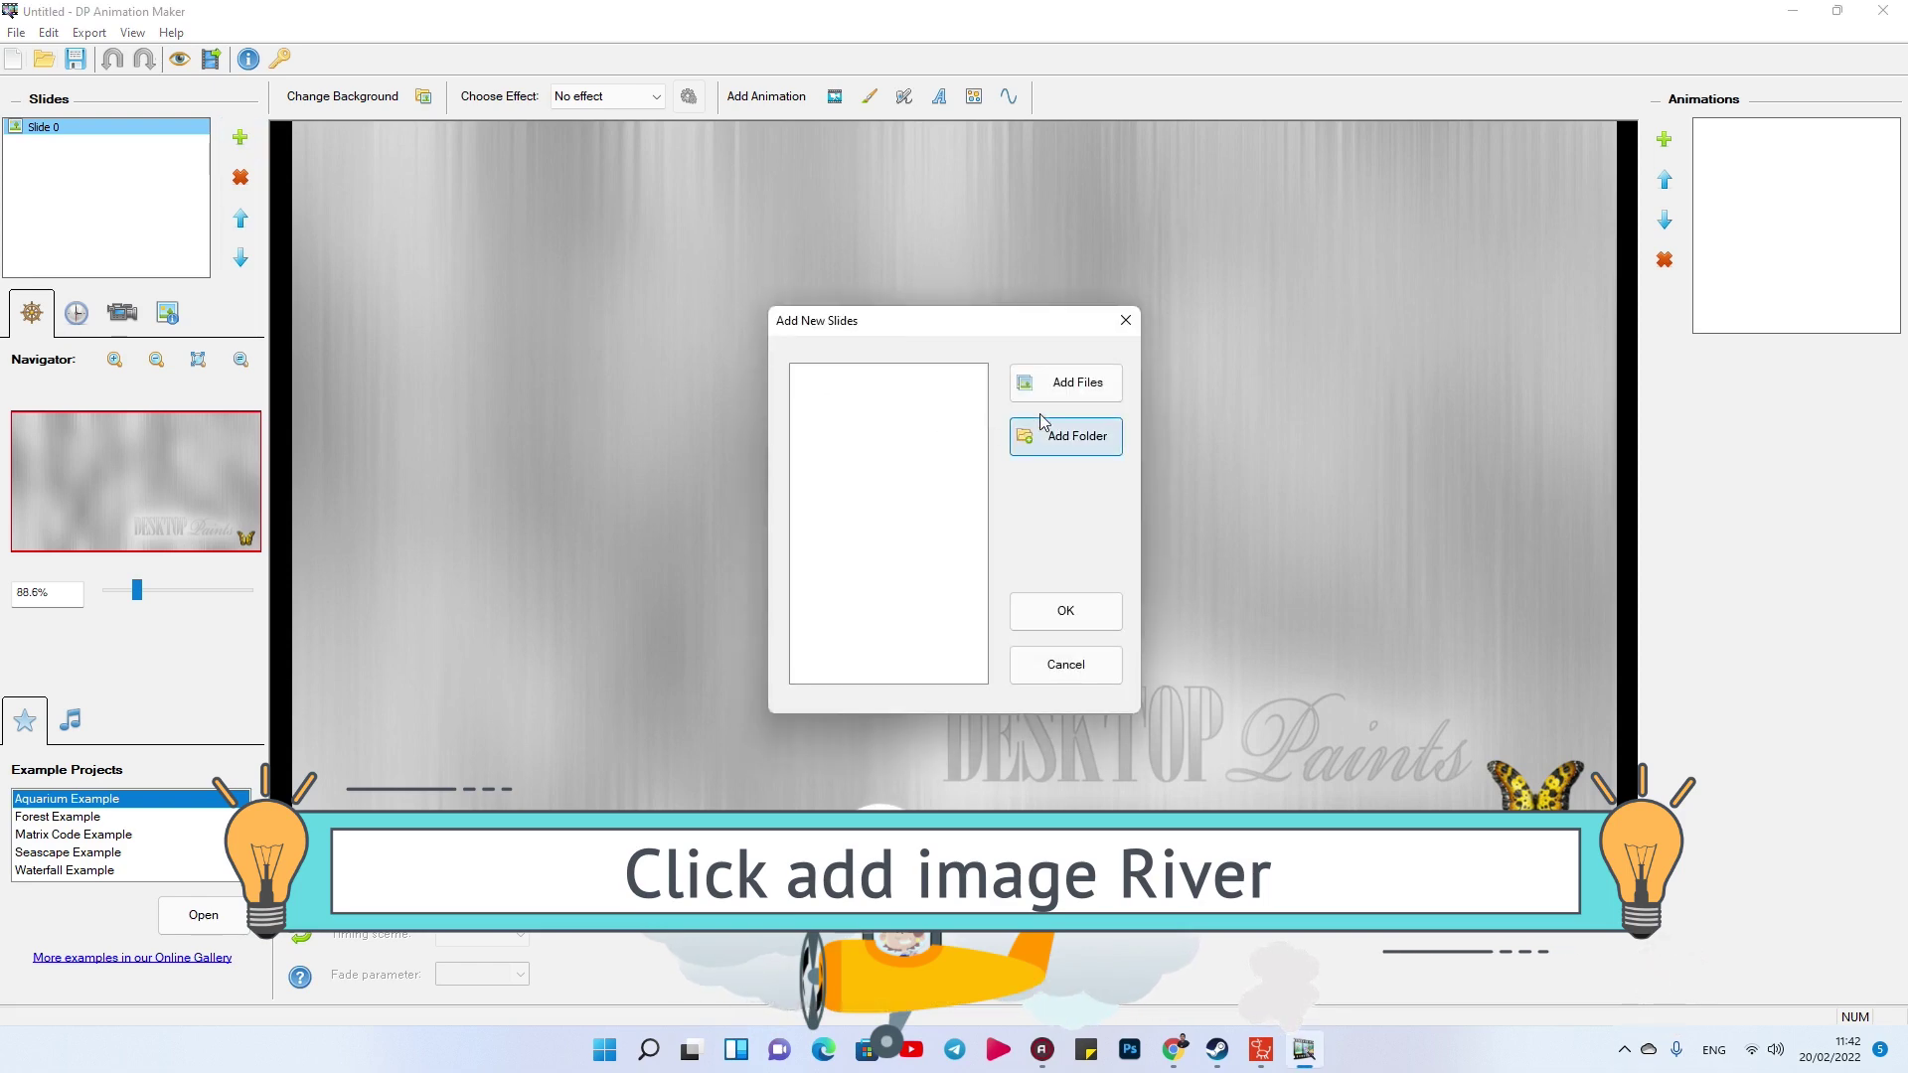
{"action": "left_click", "coordinate": [1074, 388]}
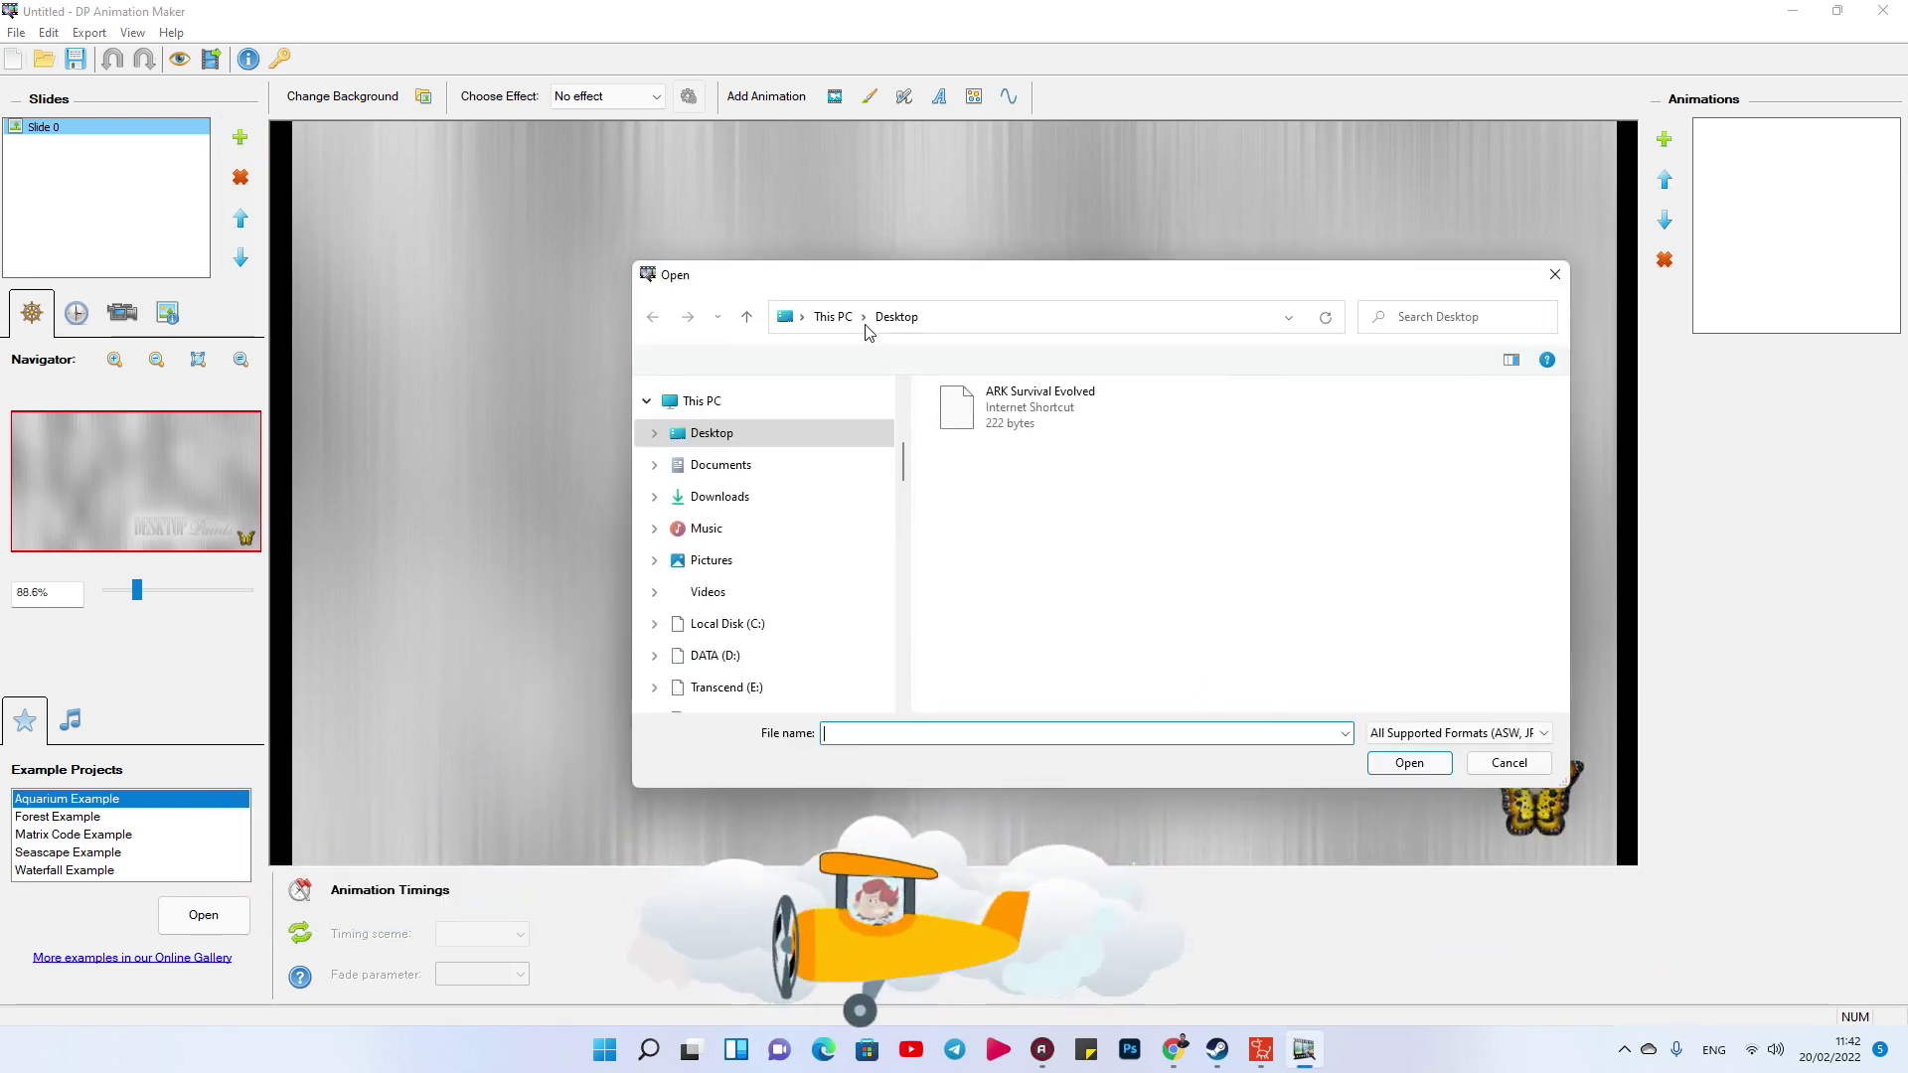
{"action": "scroll", "coordinate": [1094, 541], "scroll_direction": "down", "scroll_amount": 3}
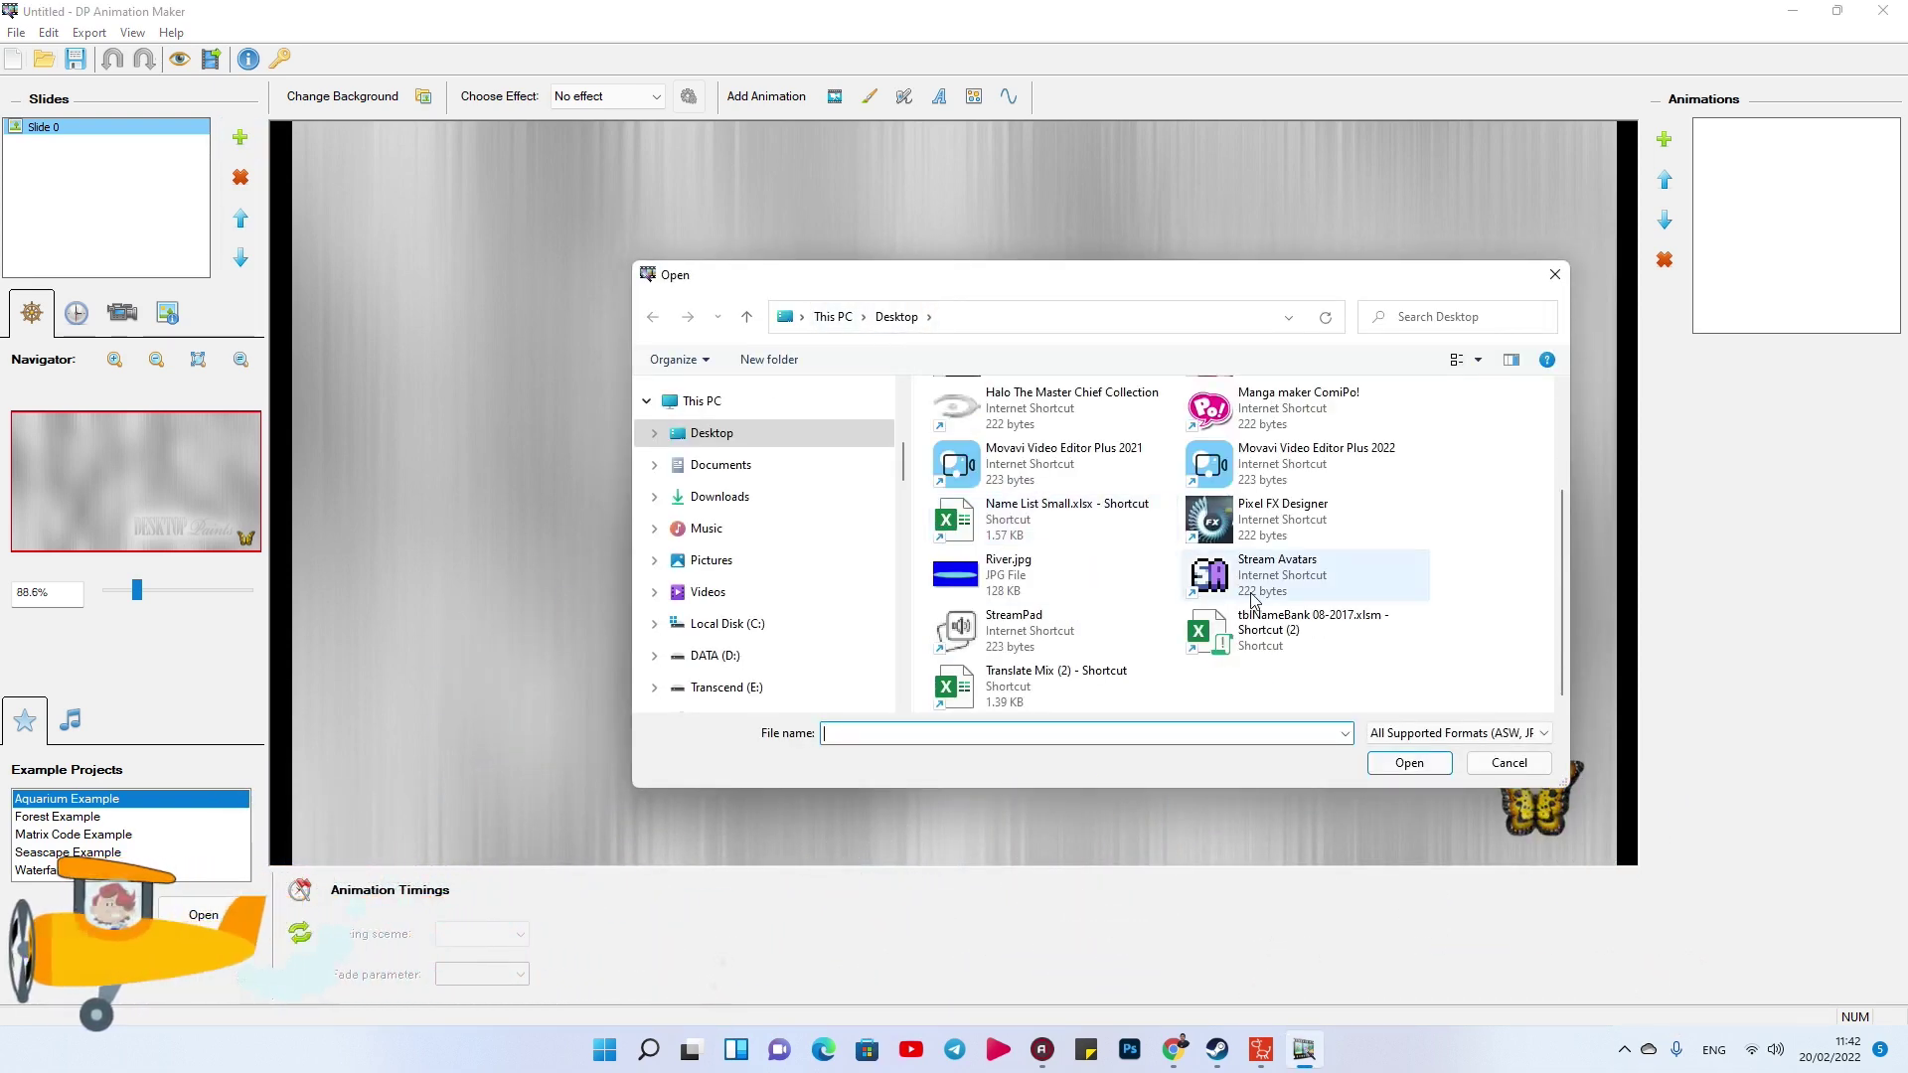
{"action": "scroll", "coordinate": [1026, 674], "scroll_direction": "up", "scroll_amount": 3}
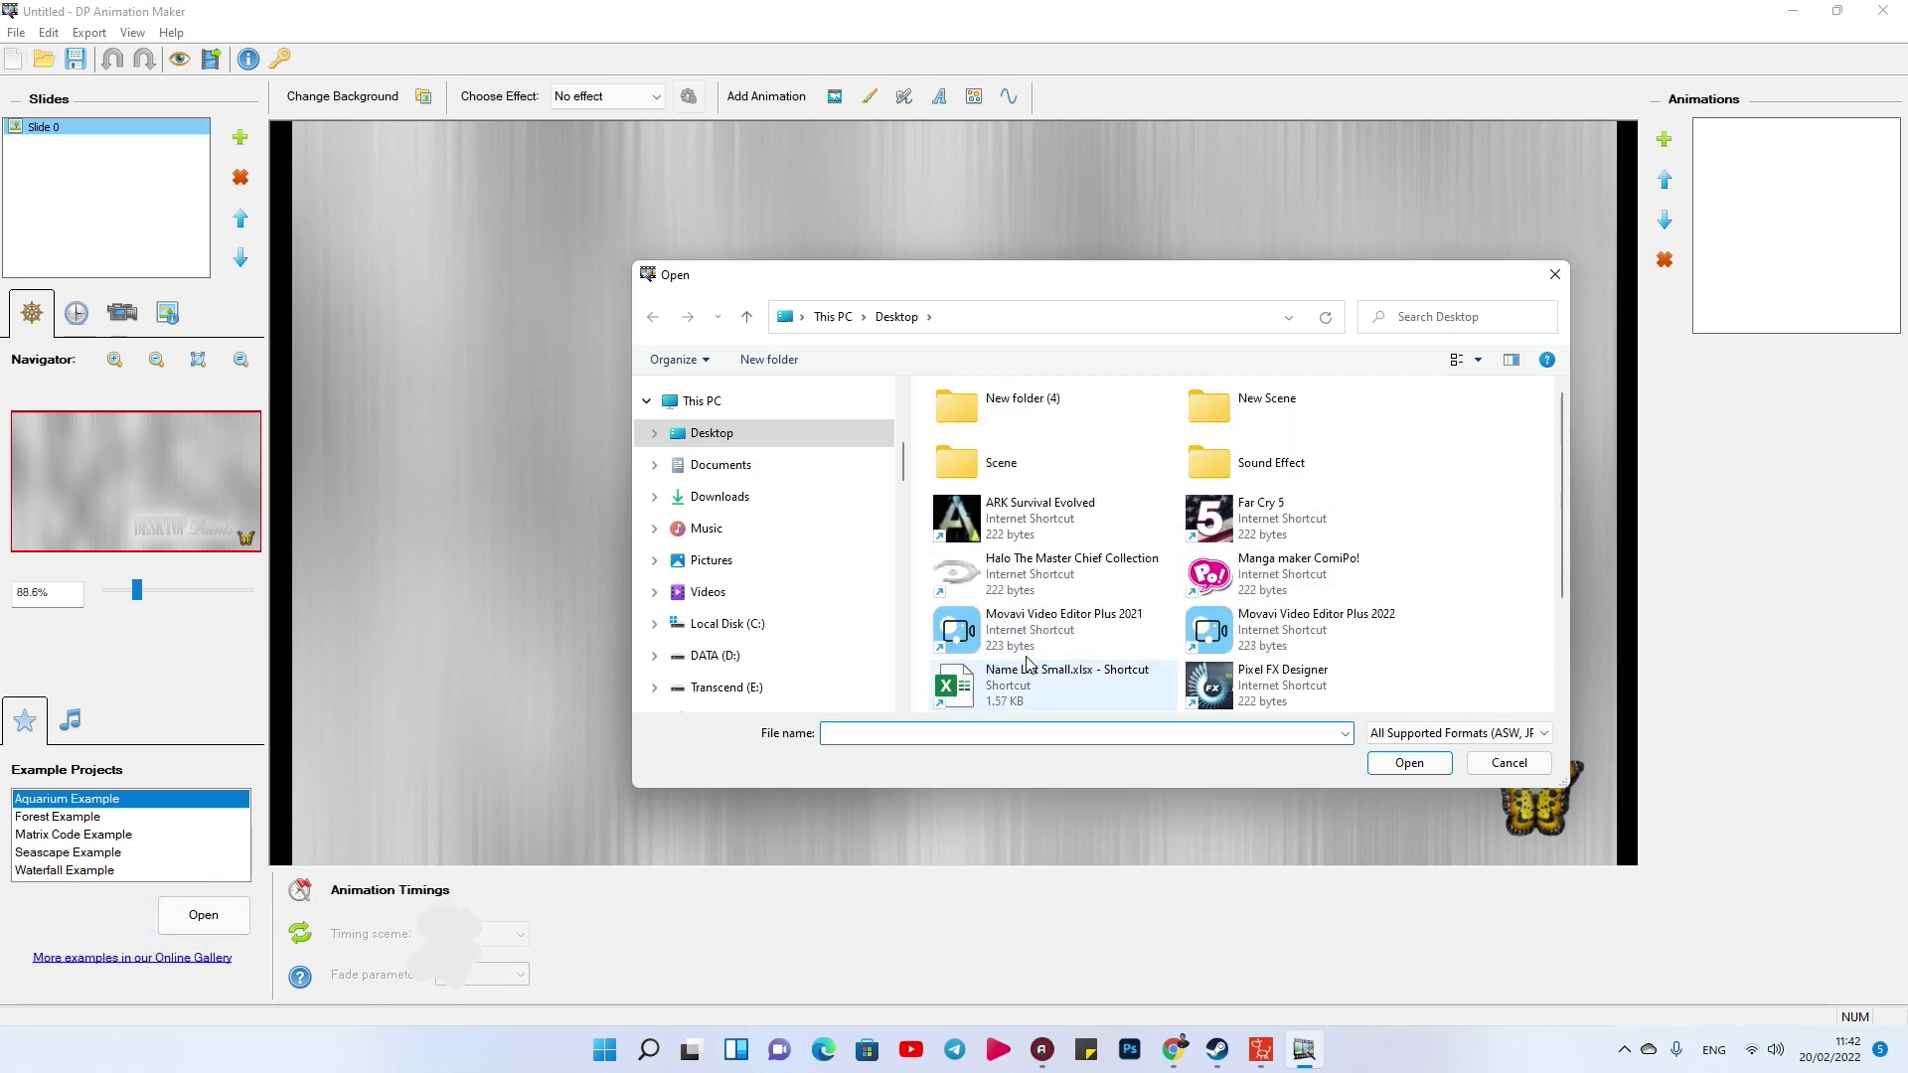
{"action": "scroll", "coordinate": [1029, 664], "scroll_direction": "down", "scroll_amount": 3}
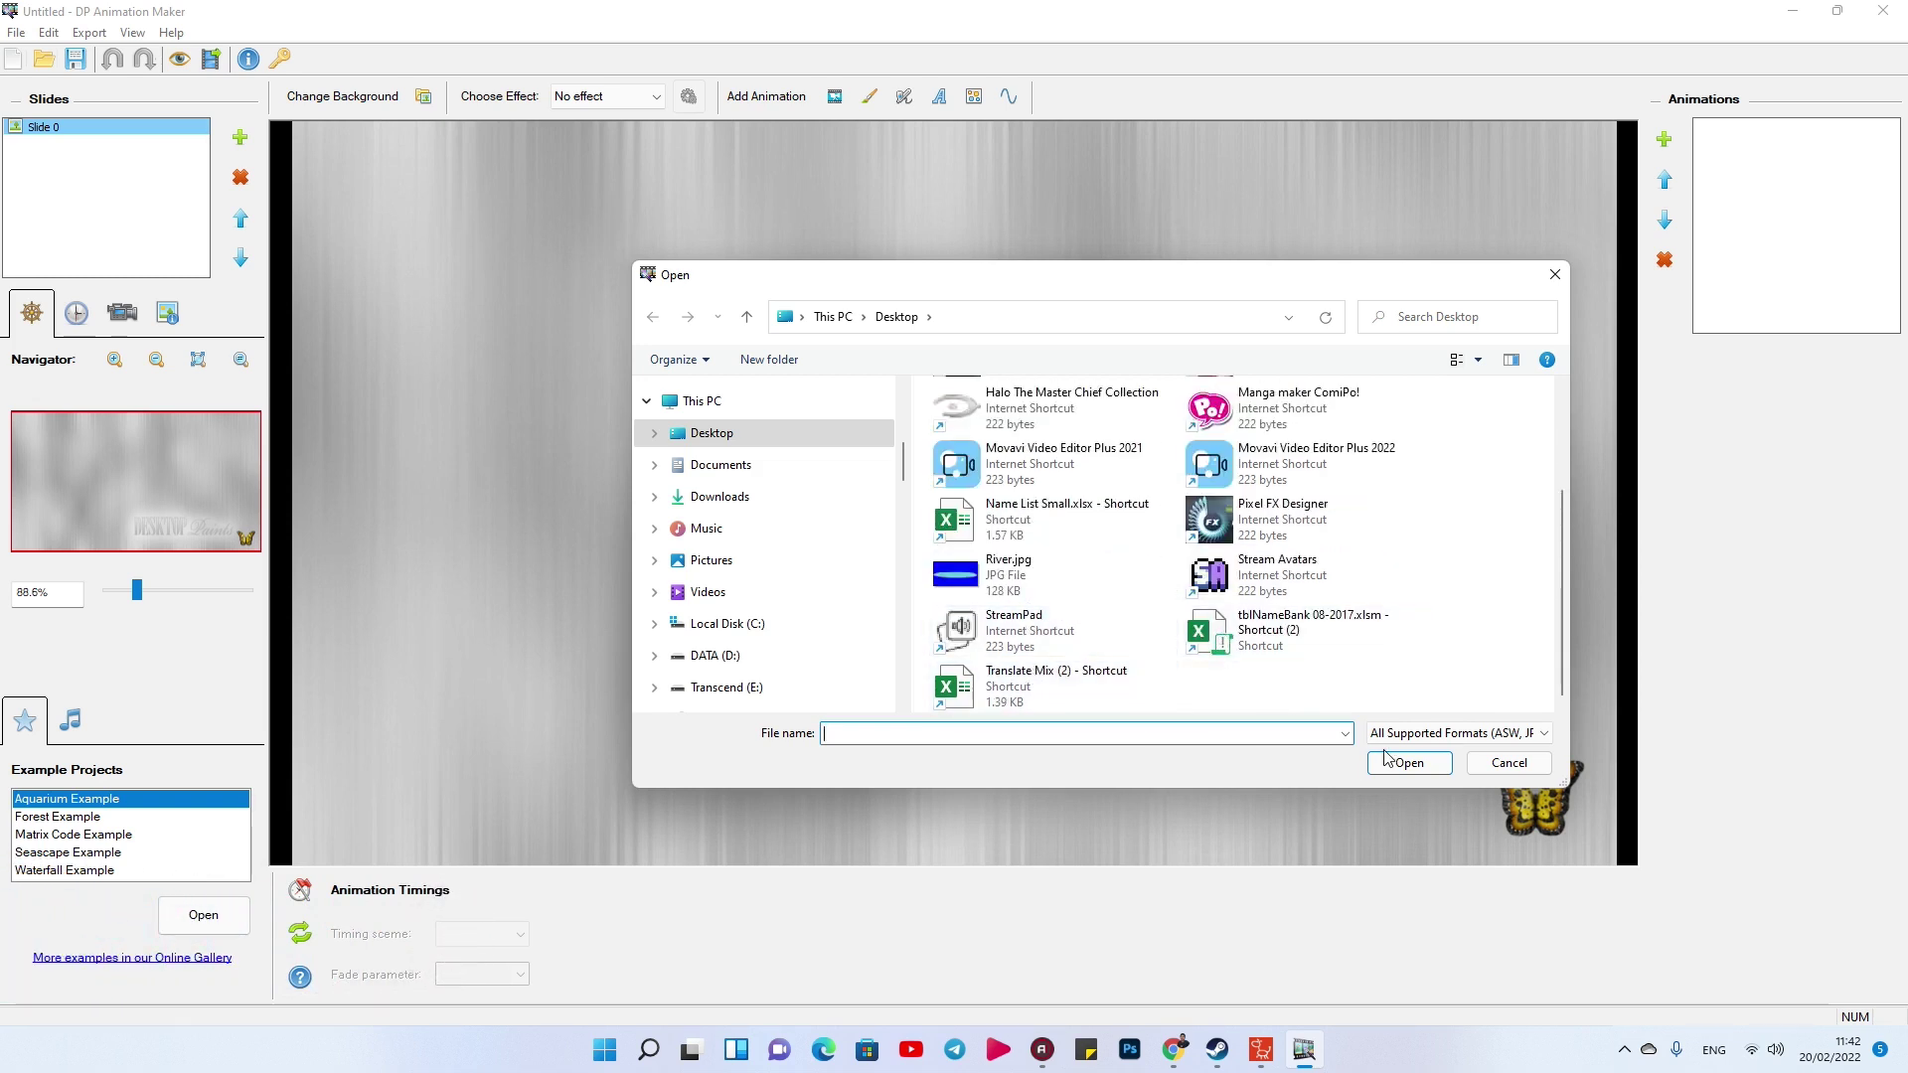
{"action": "left_click", "coordinate": [1345, 736]}
{"action": "left_click", "coordinate": [1305, 756]}
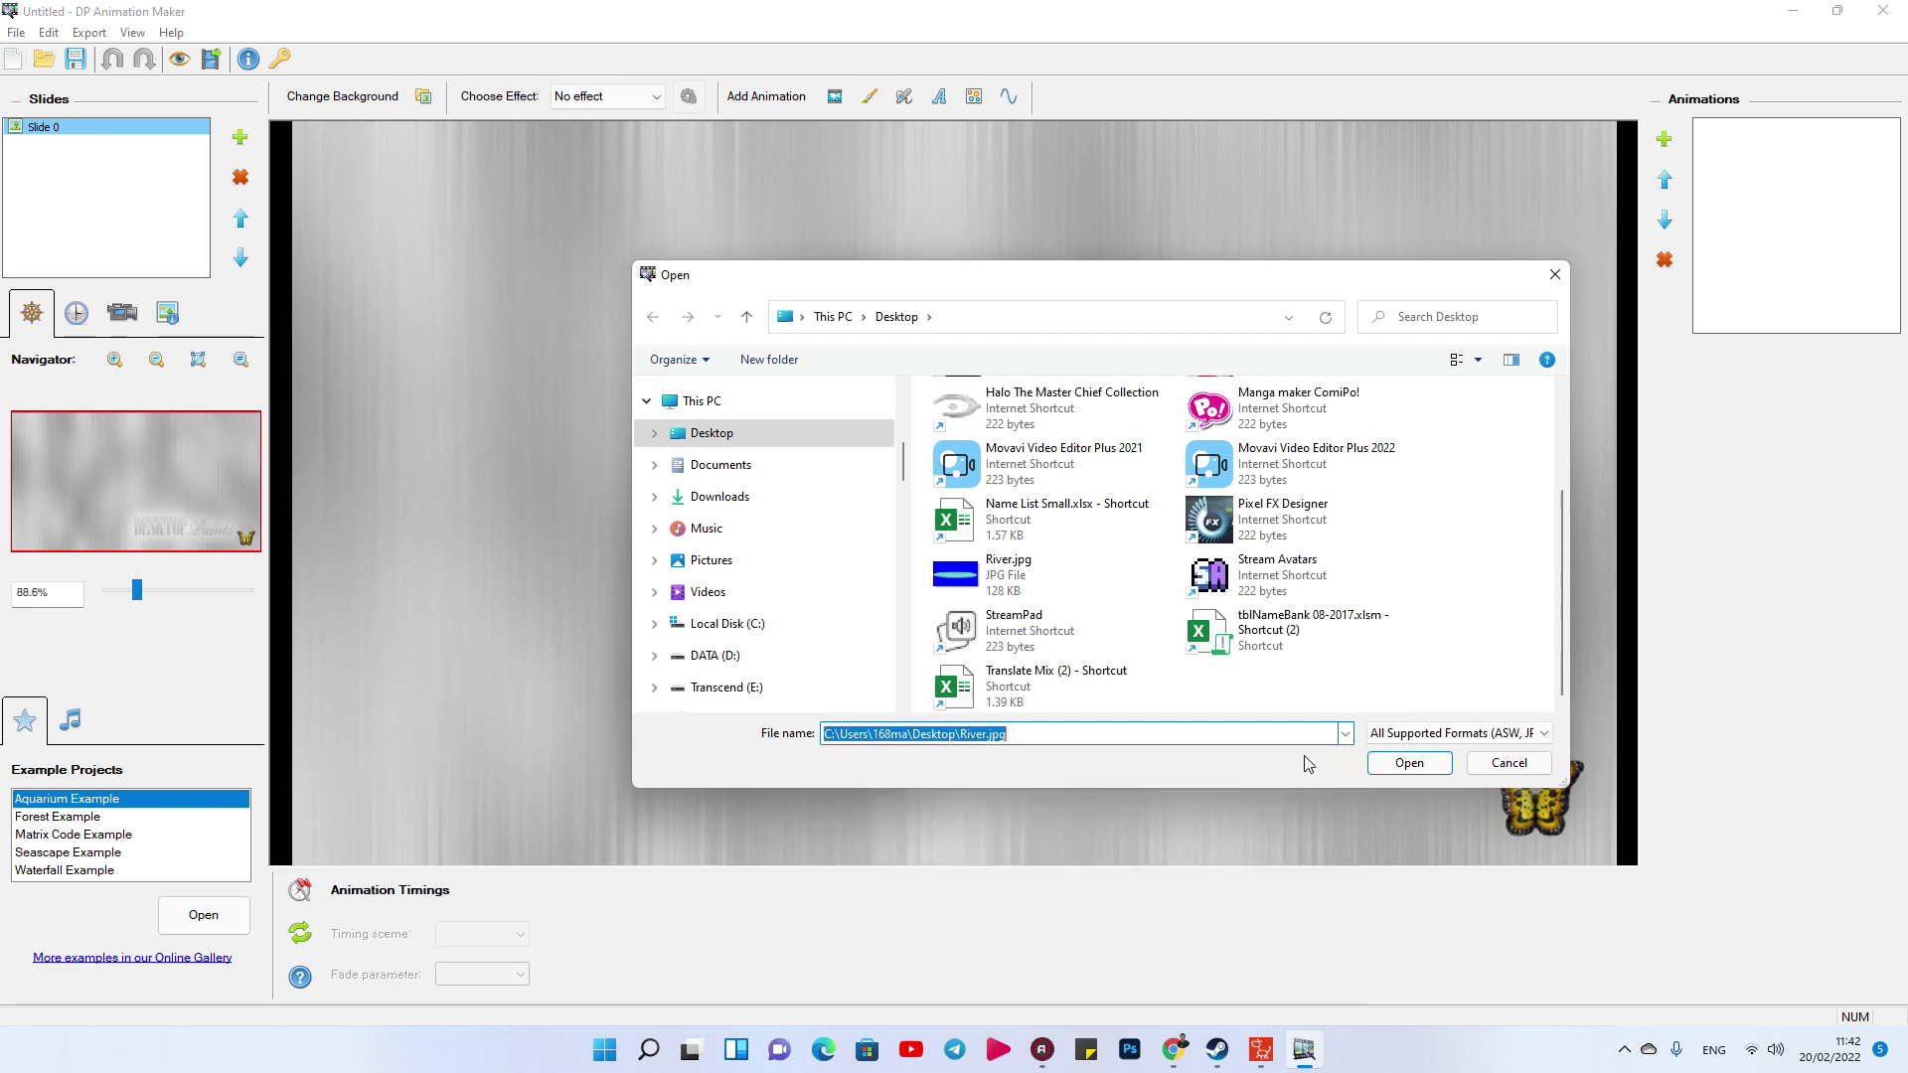
{"action": "left_click", "coordinate": [1432, 767]}
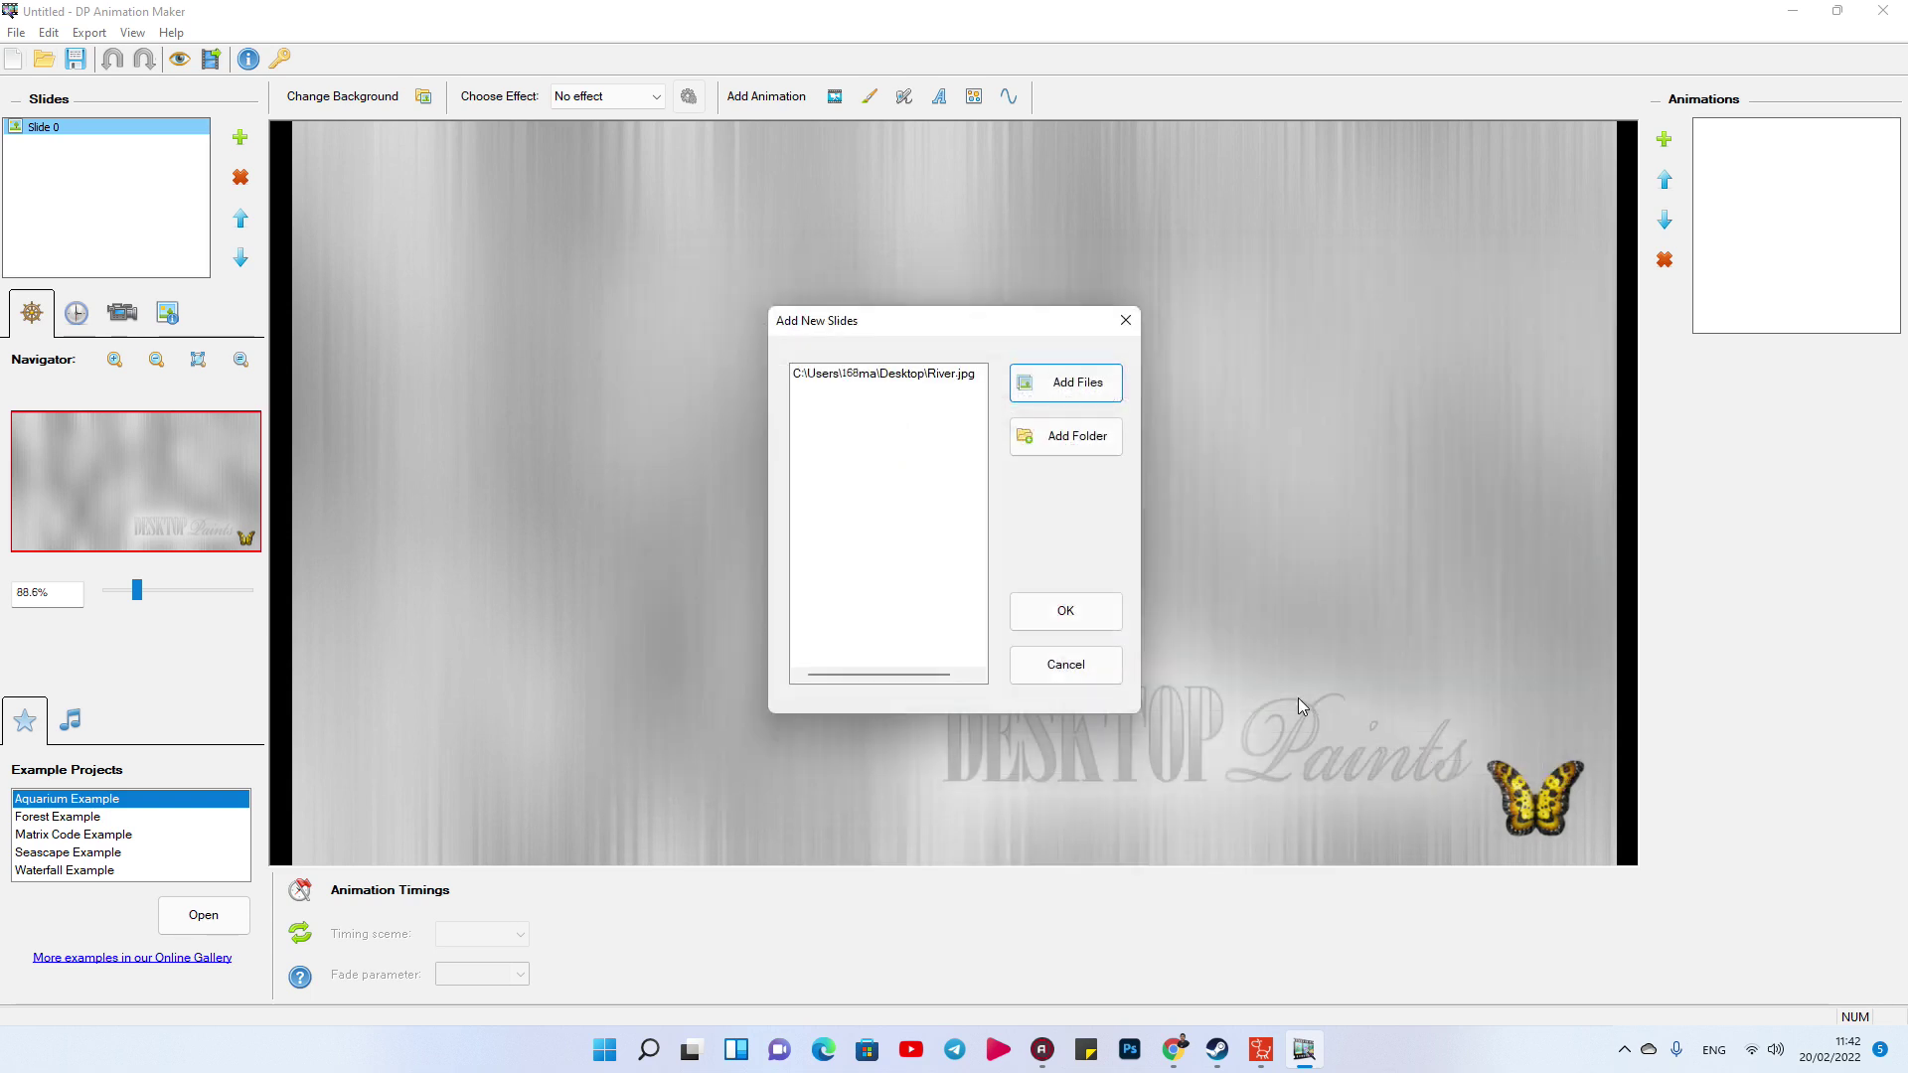
{"action": "left_click", "coordinate": [1065, 613]}
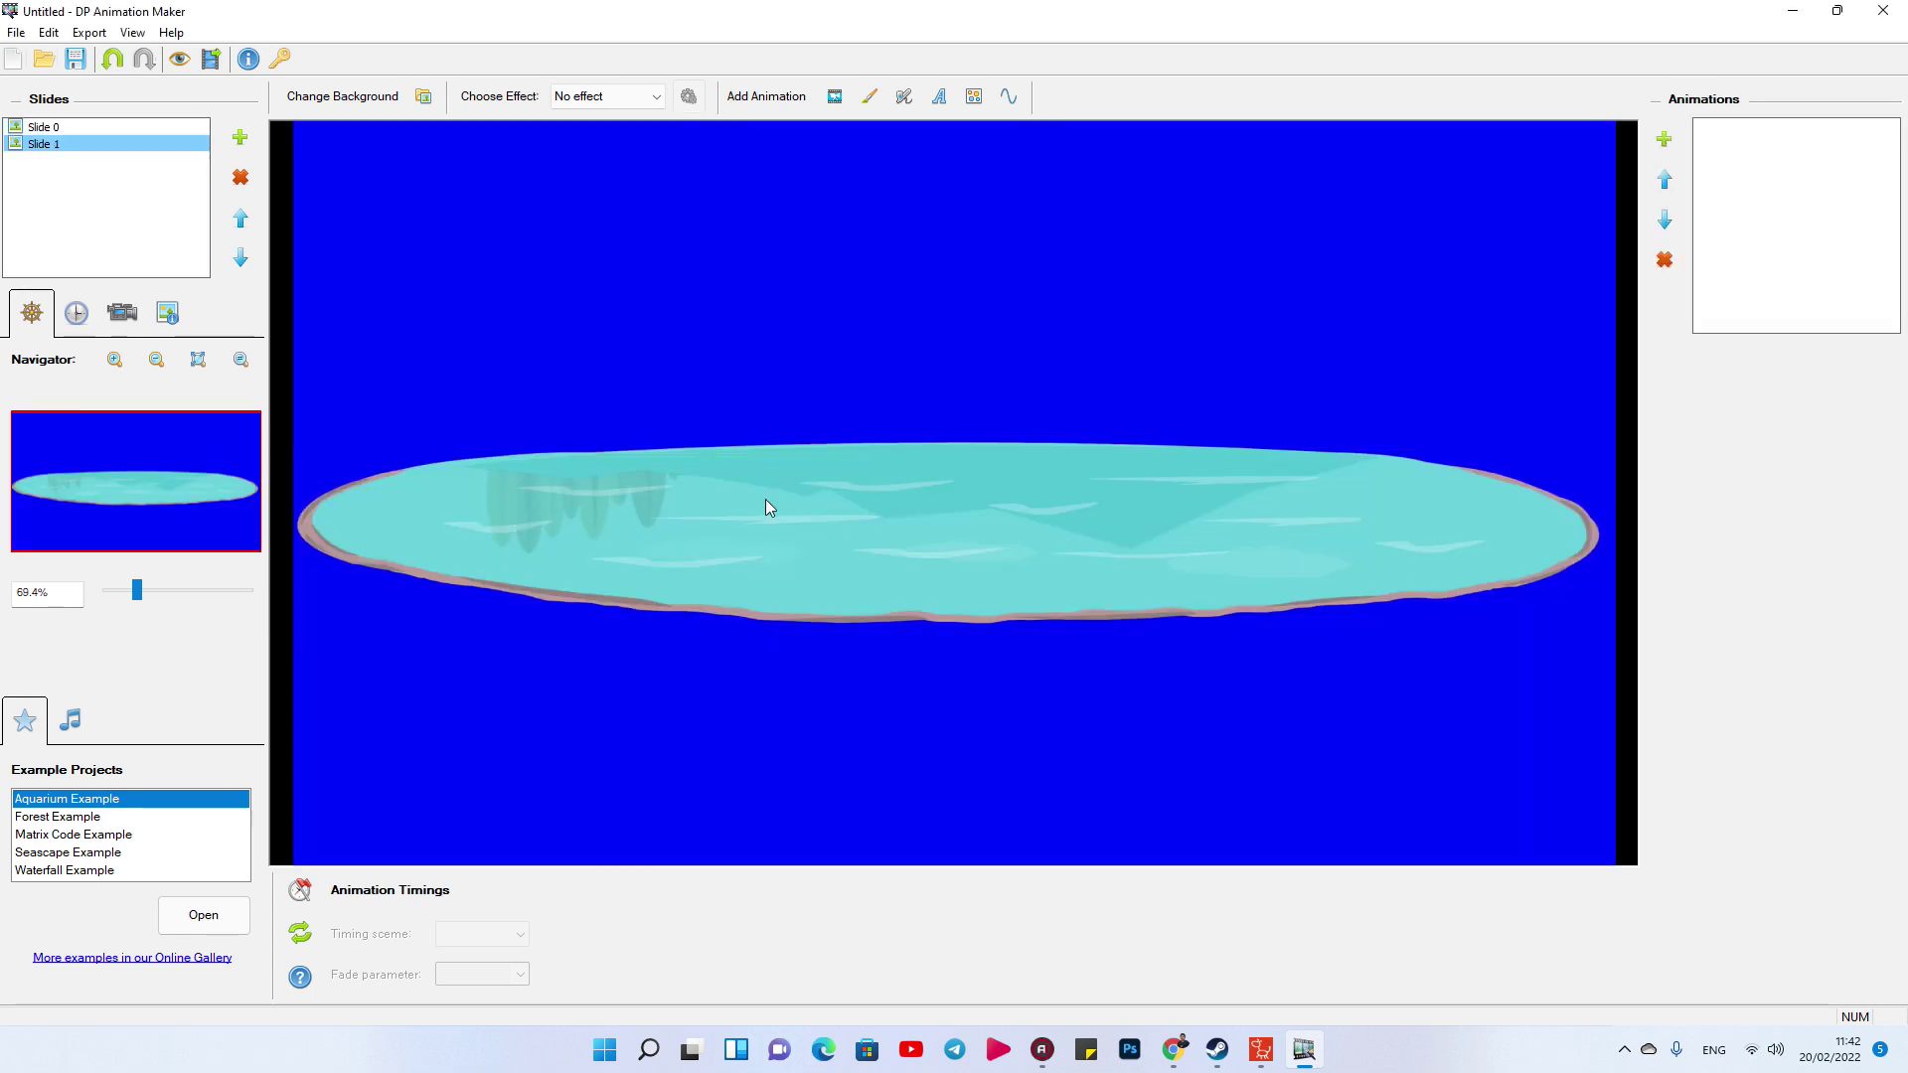
- Add the Wave brush from the Warping Brushes to the river slide and close the animation library
{"action": "left_click", "coordinate": [871, 98]}
{"action": "left_click_drag", "start_coordinate": [462, 159], "coordinate": [1153, 105]}
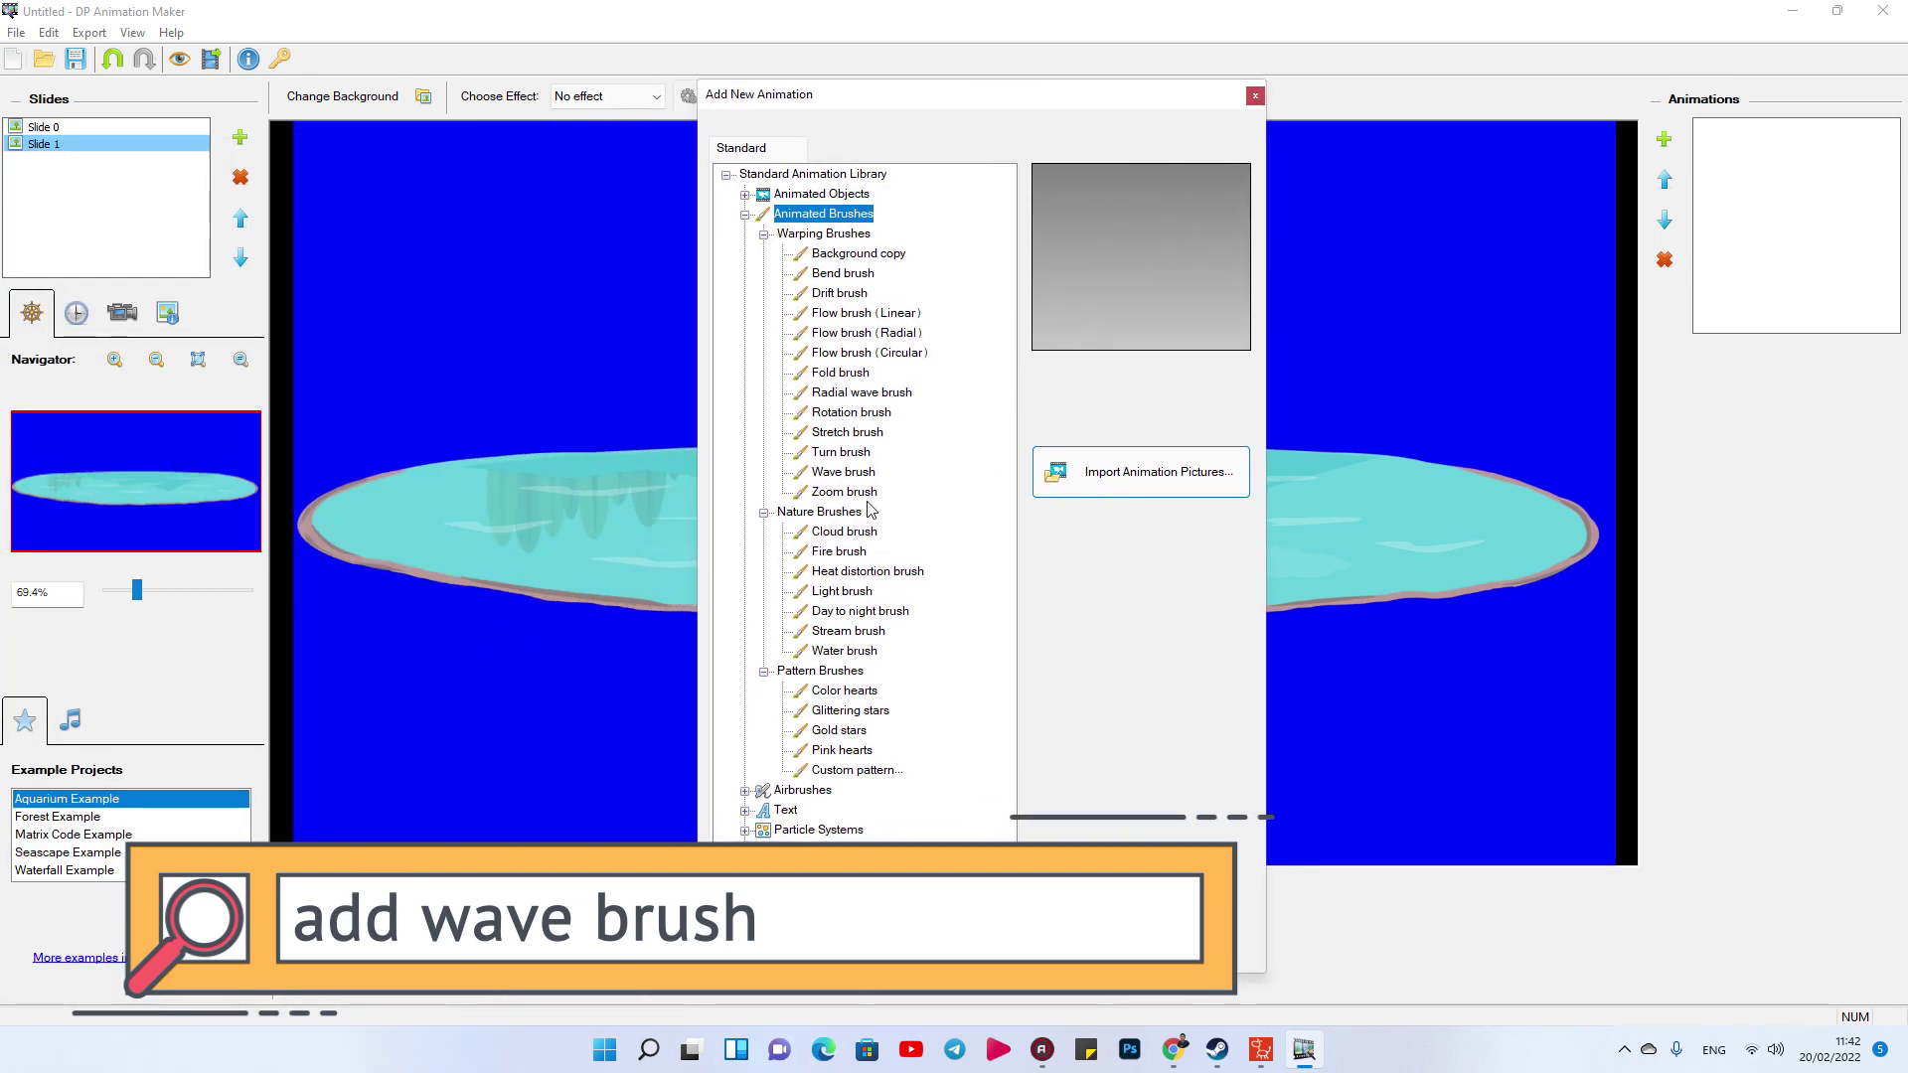
{"action": "left_click", "coordinate": [852, 474]}
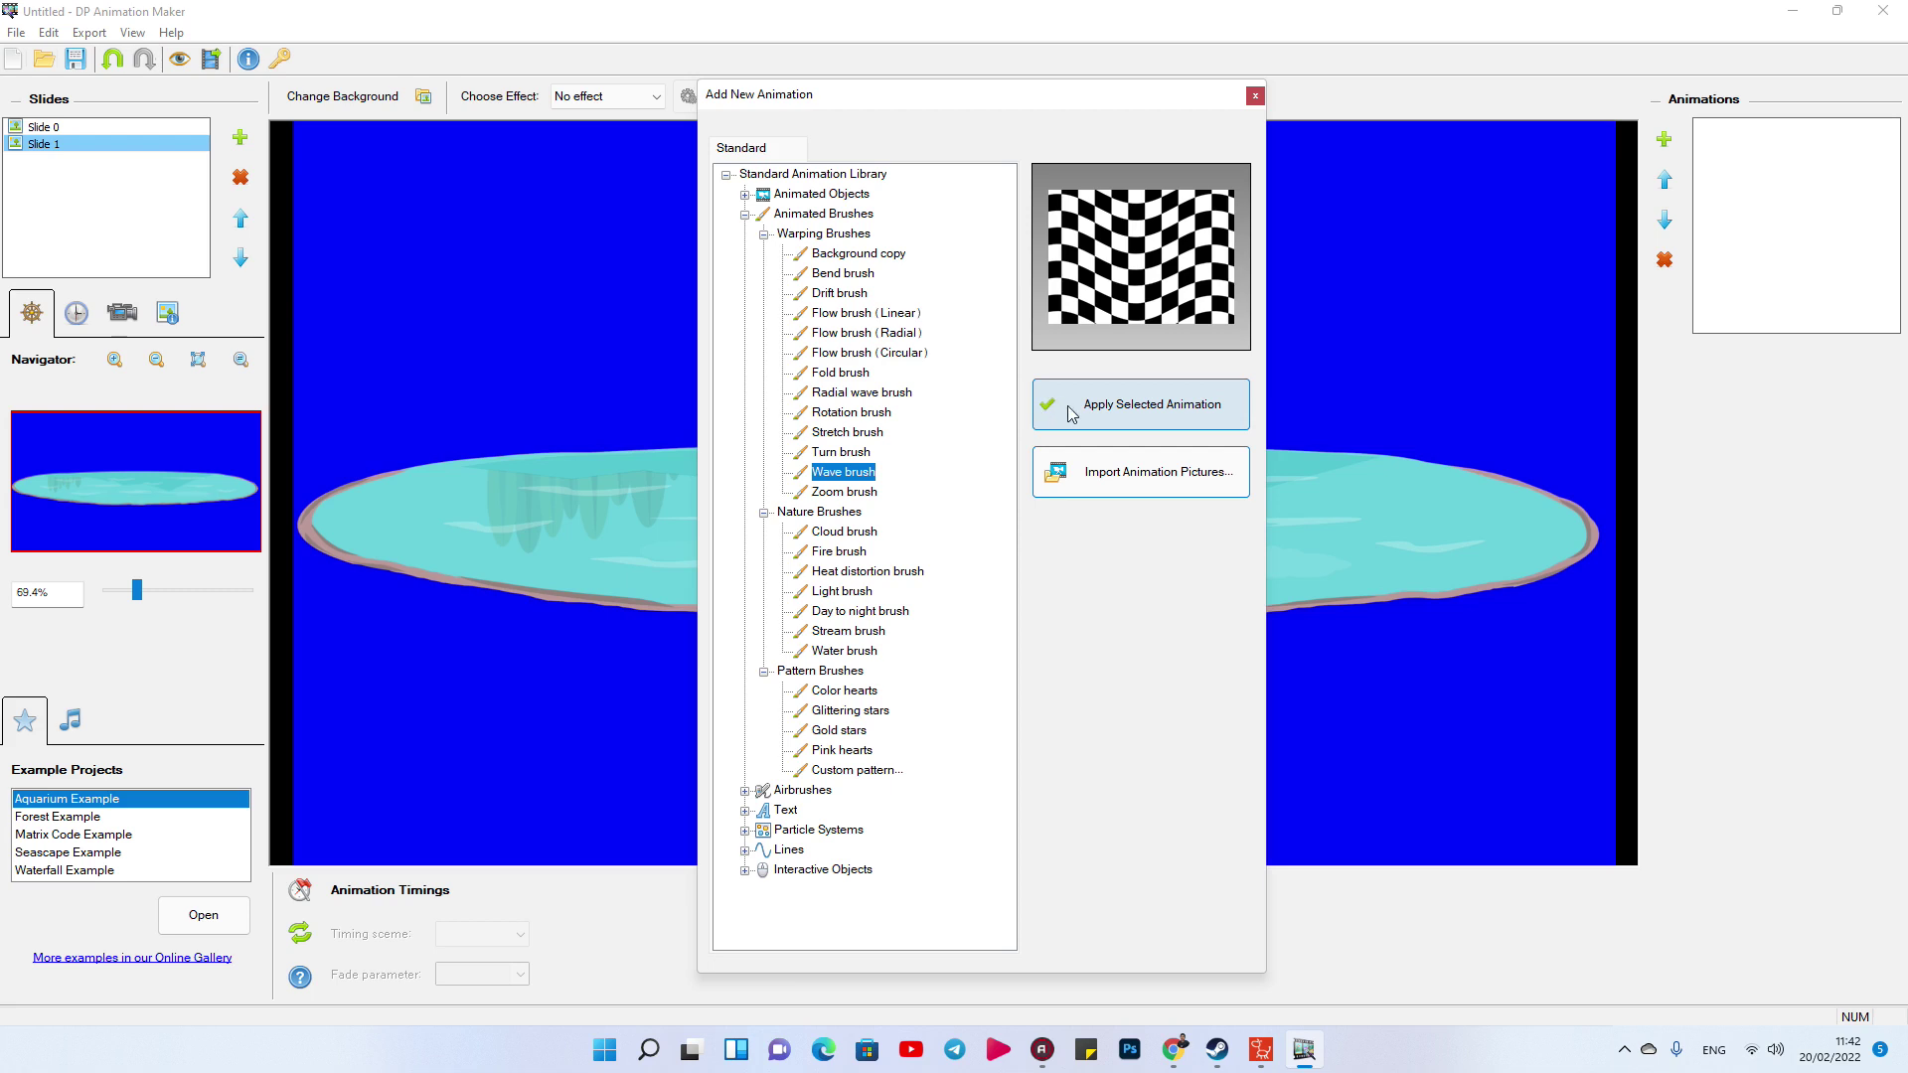
{"action": "left_click", "coordinate": [1195, 415]}
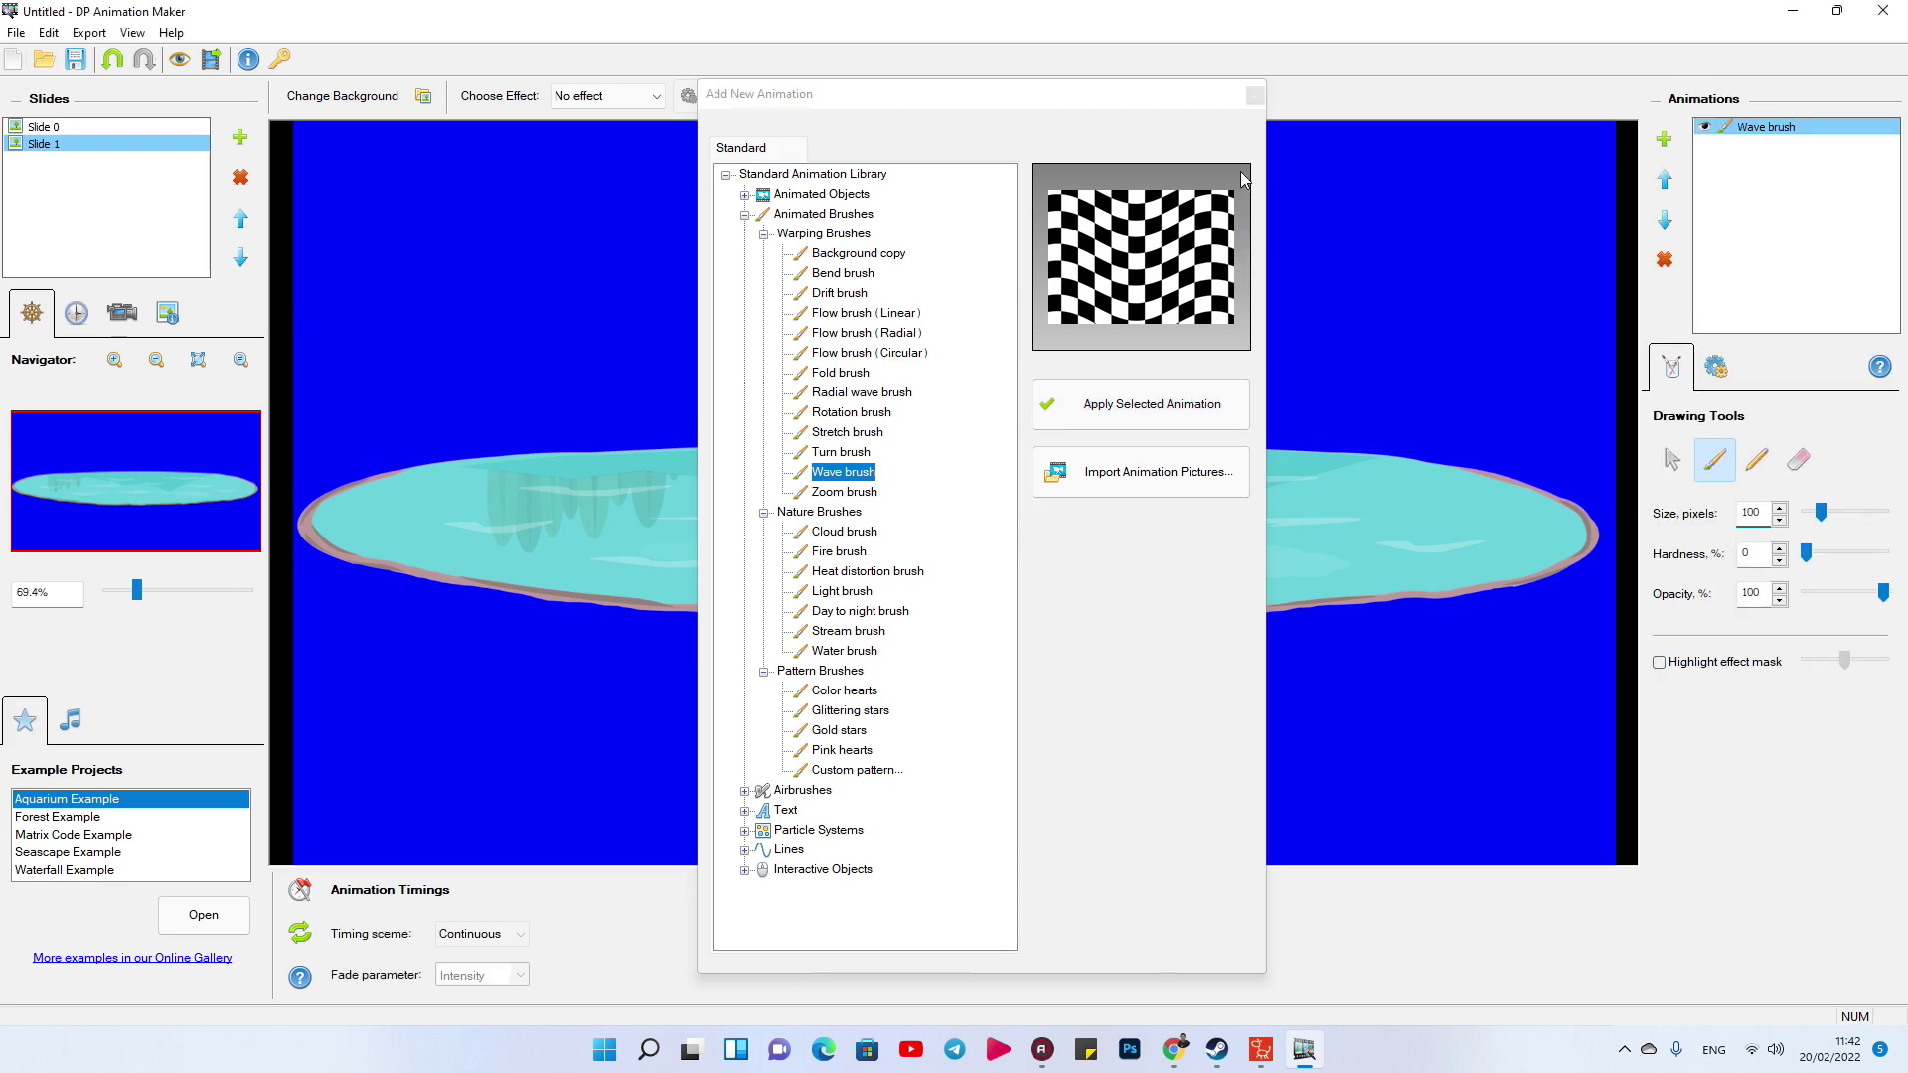
{"action": "left_click", "coordinate": [1255, 98]}
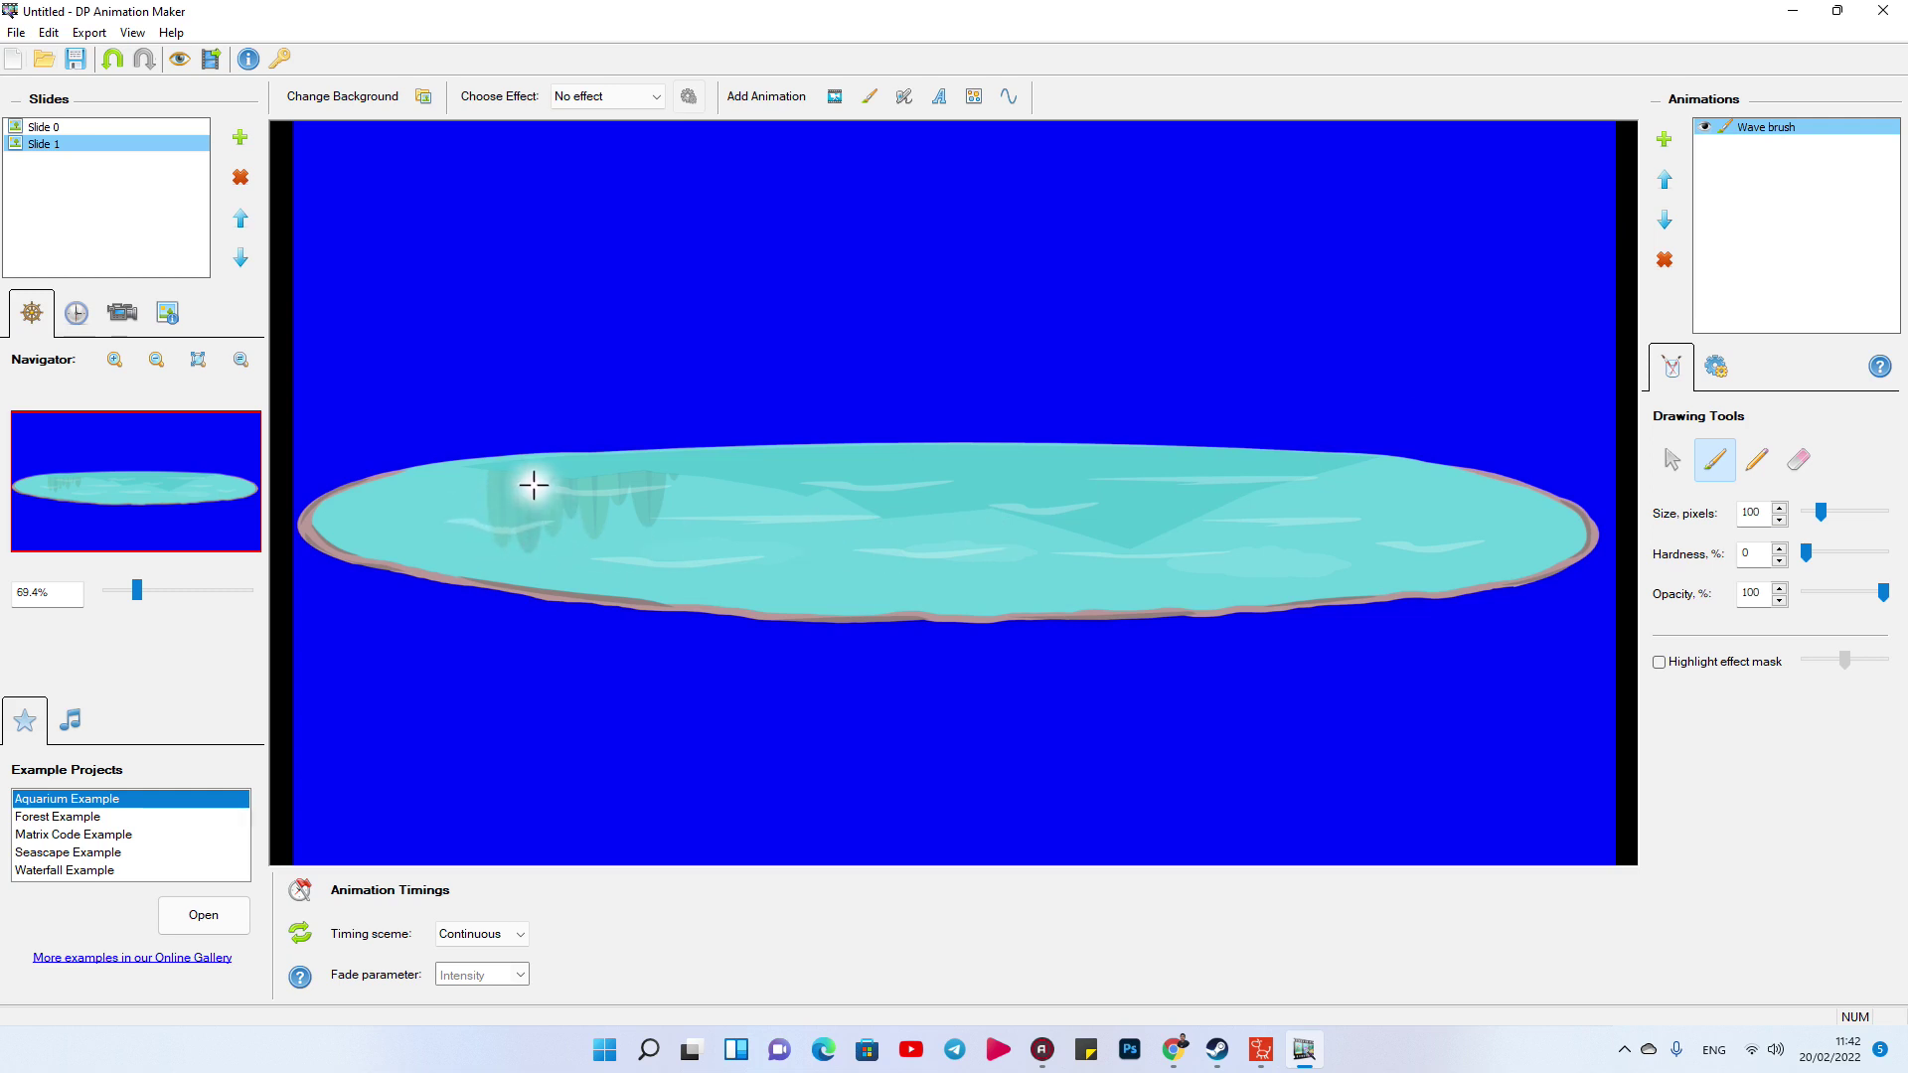
- Paint the wave effect over the river's surface and along its edges with the 100-pixel brush
{"action": "mouse_move", "coordinate": [839, 481]}
{"action": "left_mouse_down"}
{"action": "mouse_move", "coordinate": [1100, 506]}
{"action": "mouse_move", "coordinate": [1155, 497]}
{"action": "mouse_move", "coordinate": [1095, 483]}
{"action": "mouse_move", "coordinate": [1326, 480]}
{"action": "mouse_move", "coordinate": [1317, 502]}
{"action": "mouse_move", "coordinate": [1209, 533]}
{"action": "mouse_move", "coordinate": [1481, 545]}
{"action": "mouse_move", "coordinate": [1260, 584]}
{"action": "mouse_move", "coordinate": [1055, 560]}
{"action": "mouse_move", "coordinate": [1237, 557]}
{"action": "mouse_move", "coordinate": [863, 554]}
{"action": "left_mouse_up"}
{"action": "mouse_move", "coordinate": [1019, 553]}
{"action": "left_mouse_down"}
{"action": "mouse_move", "coordinate": [609, 563]}
{"action": "mouse_move", "coordinate": [766, 569]}
{"action": "left_mouse_up"}
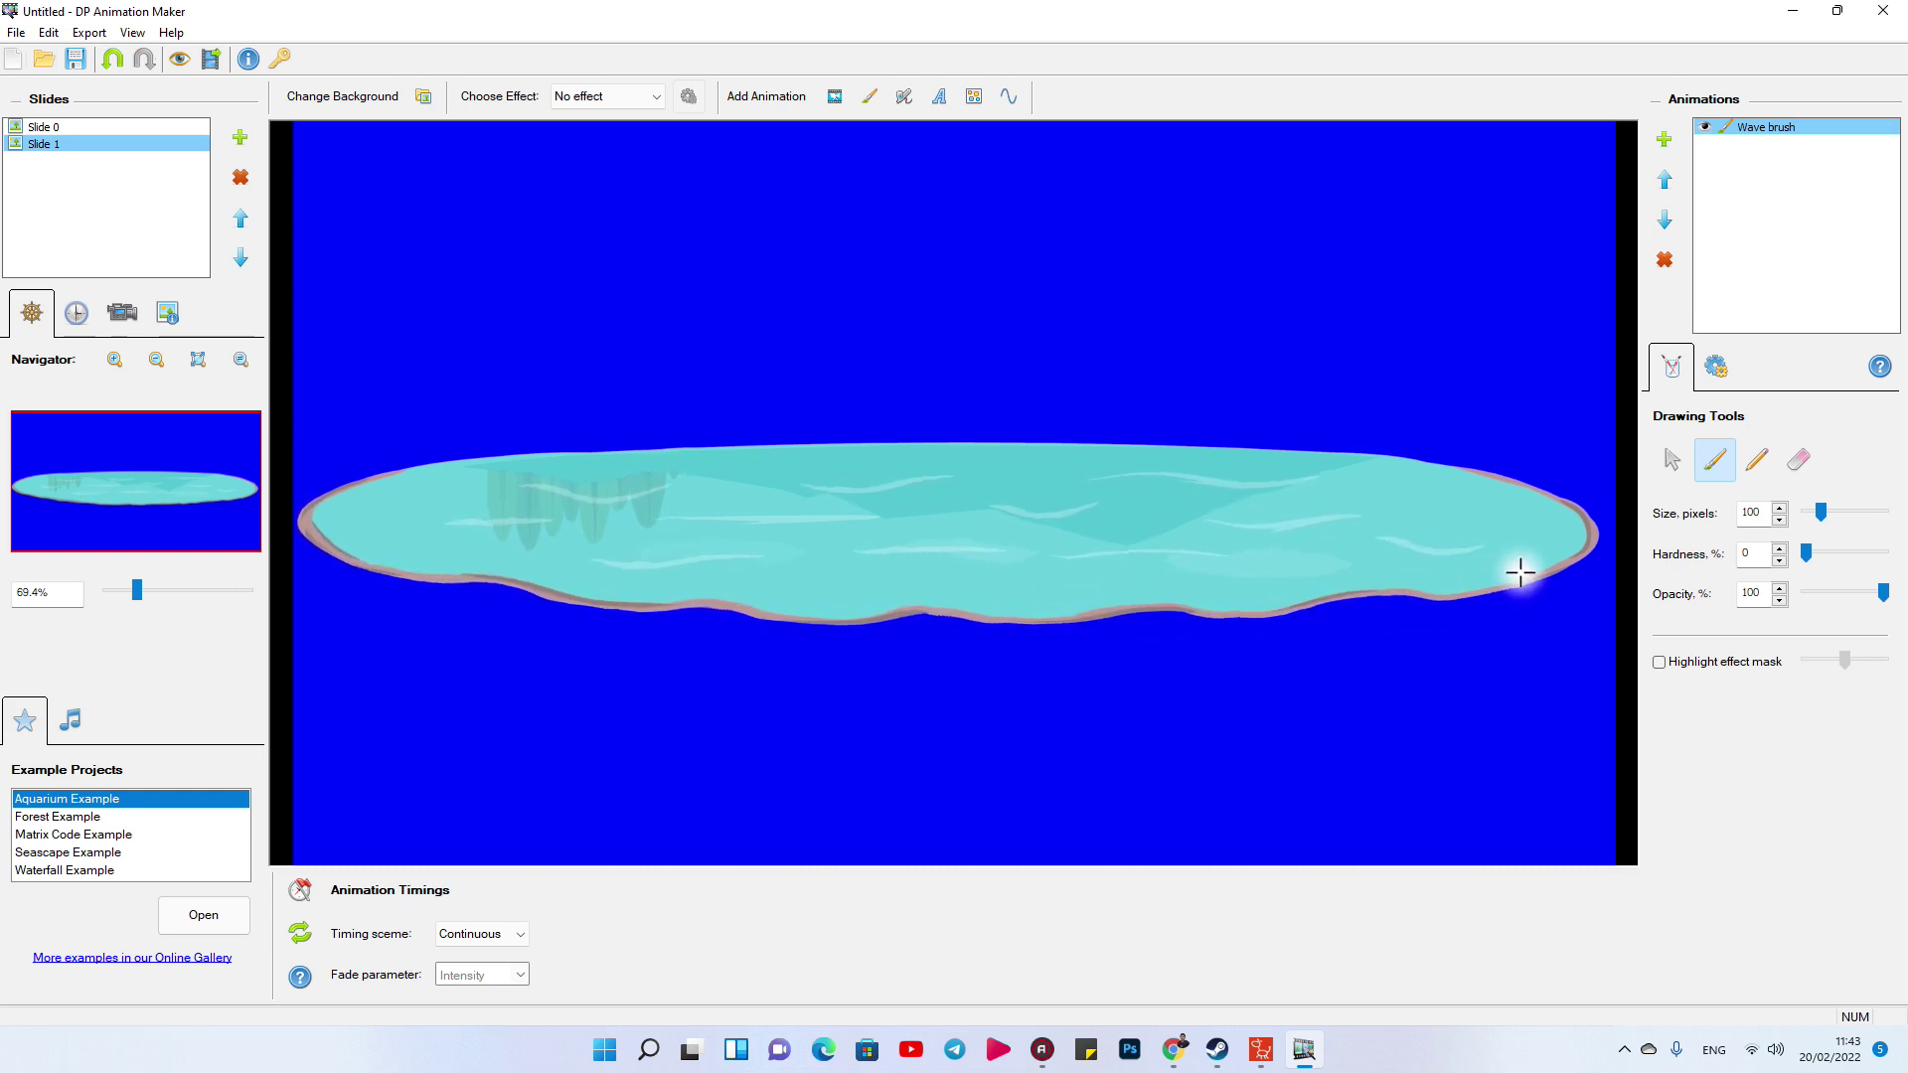
{"action": "mouse_move", "coordinate": [1570, 551]}
{"action": "left_mouse_down"}
{"action": "mouse_move", "coordinate": [1567, 509]}
{"action": "mouse_move", "coordinate": [1529, 494]}
{"action": "mouse_move", "coordinate": [1369, 481]}
{"action": "left_mouse_up"}
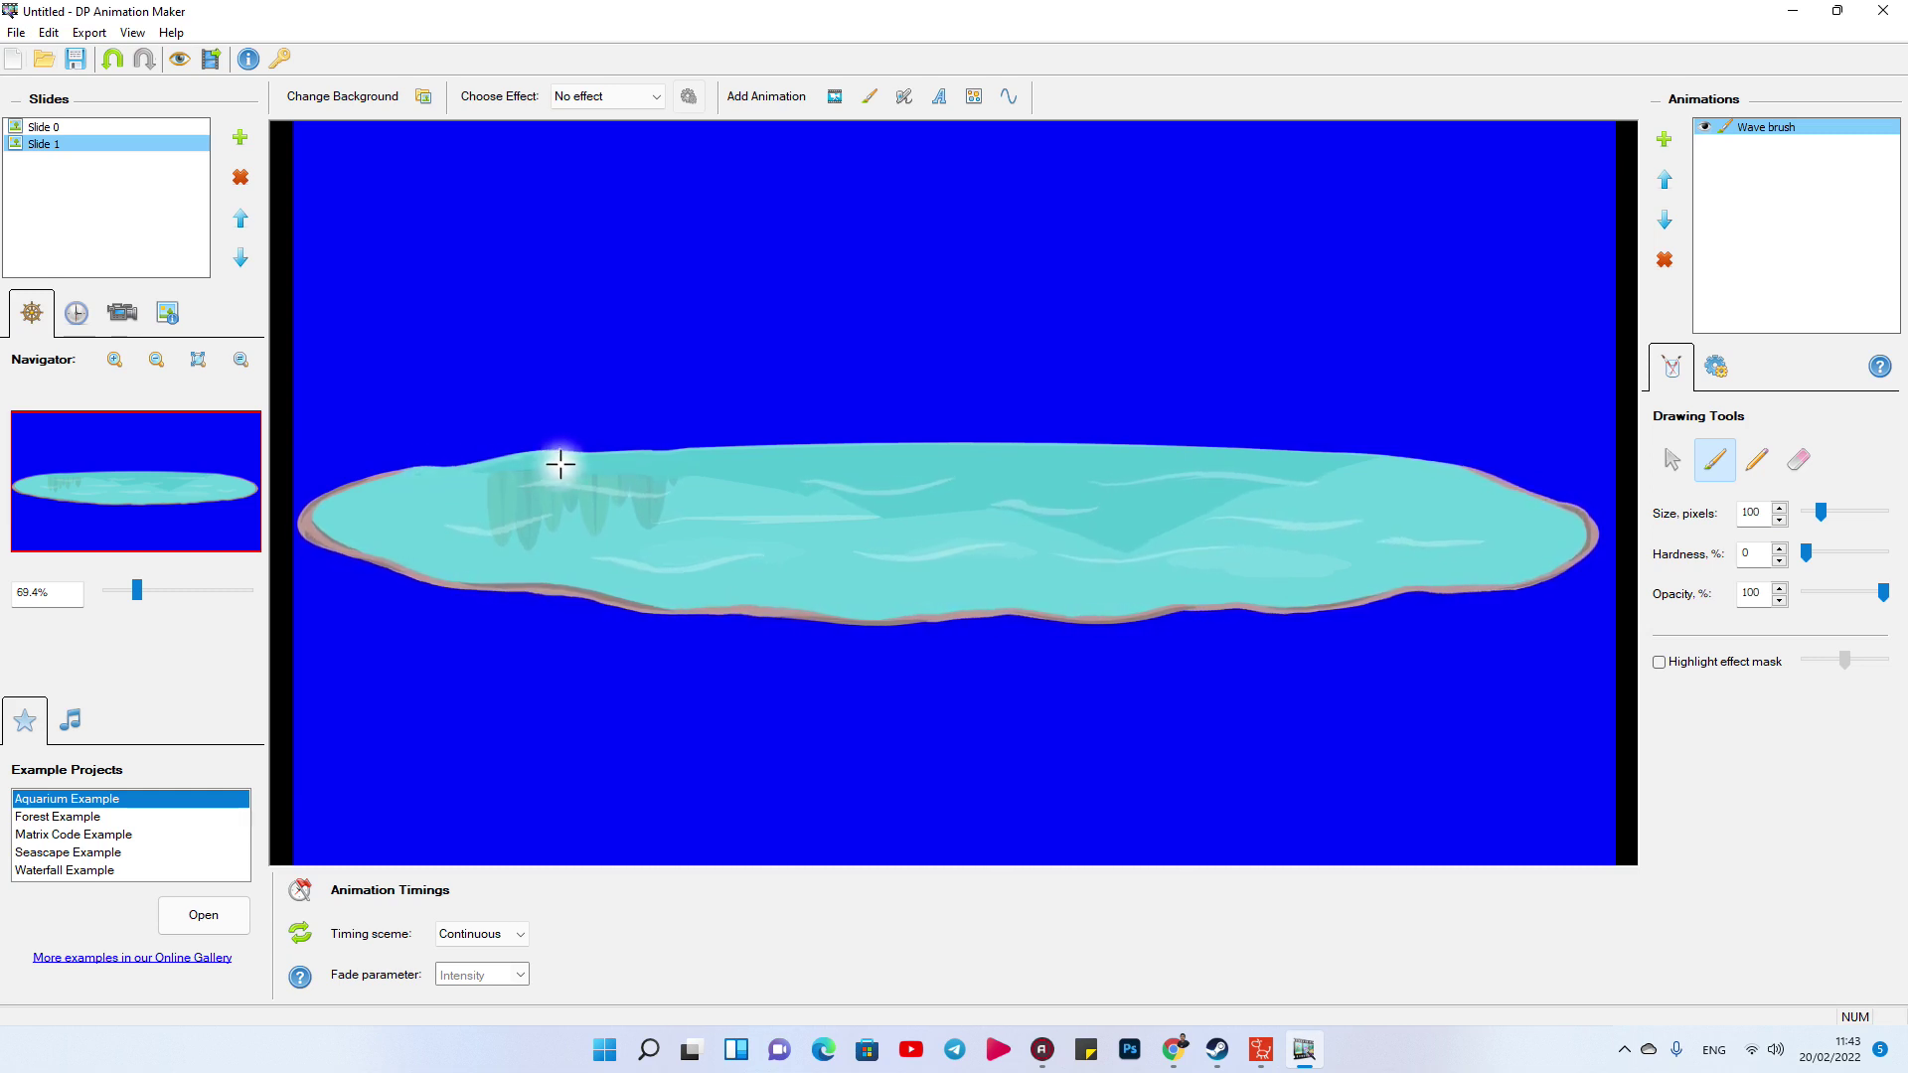
{"action": "mouse_move", "coordinate": [682, 458]}
{"action": "left_mouse_down"}
{"action": "mouse_move", "coordinate": [878, 443]}
{"action": "mouse_move", "coordinate": [1517, 500]}
{"action": "mouse_move", "coordinate": [1324, 610]}
{"action": "left_mouse_up"}
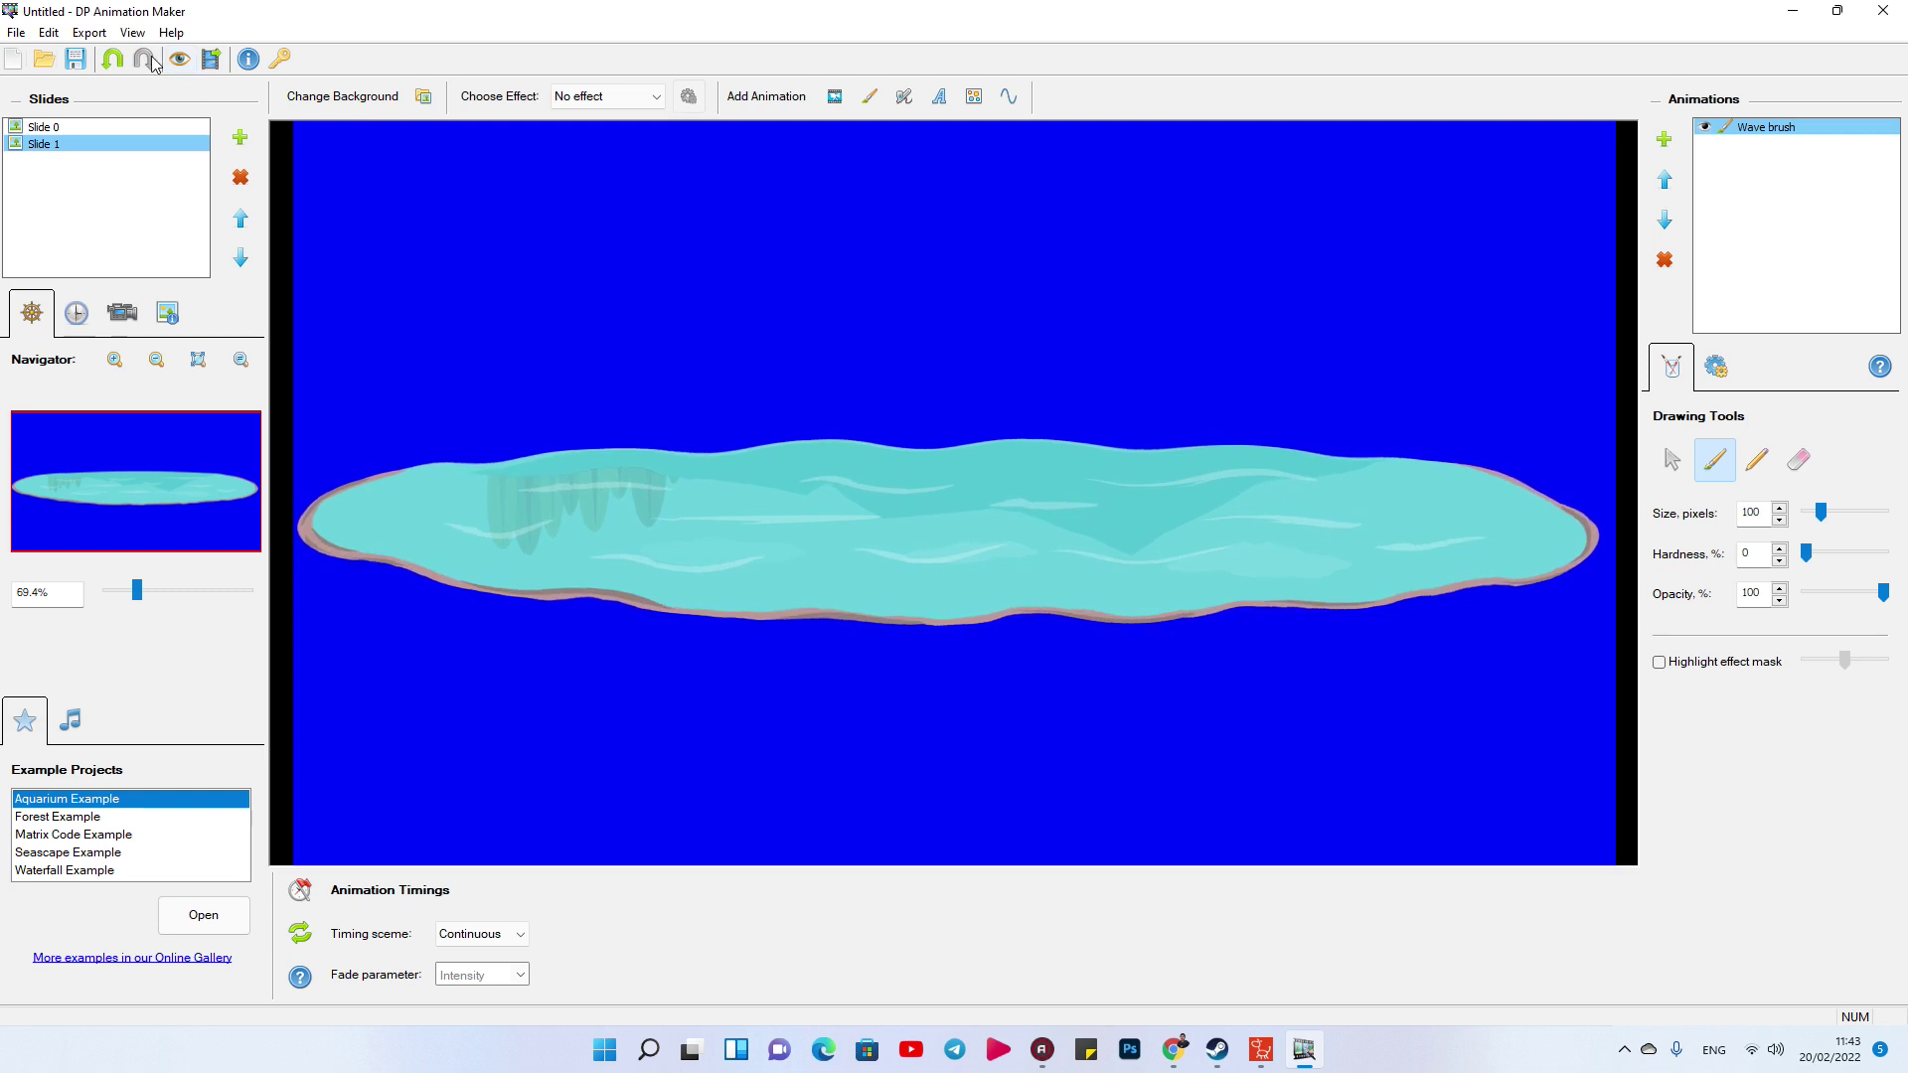
- Choose MPEG-4 (MP4) as the export format and save the file to the desktop as River
{"action": "left_click", "coordinate": [211, 59]}
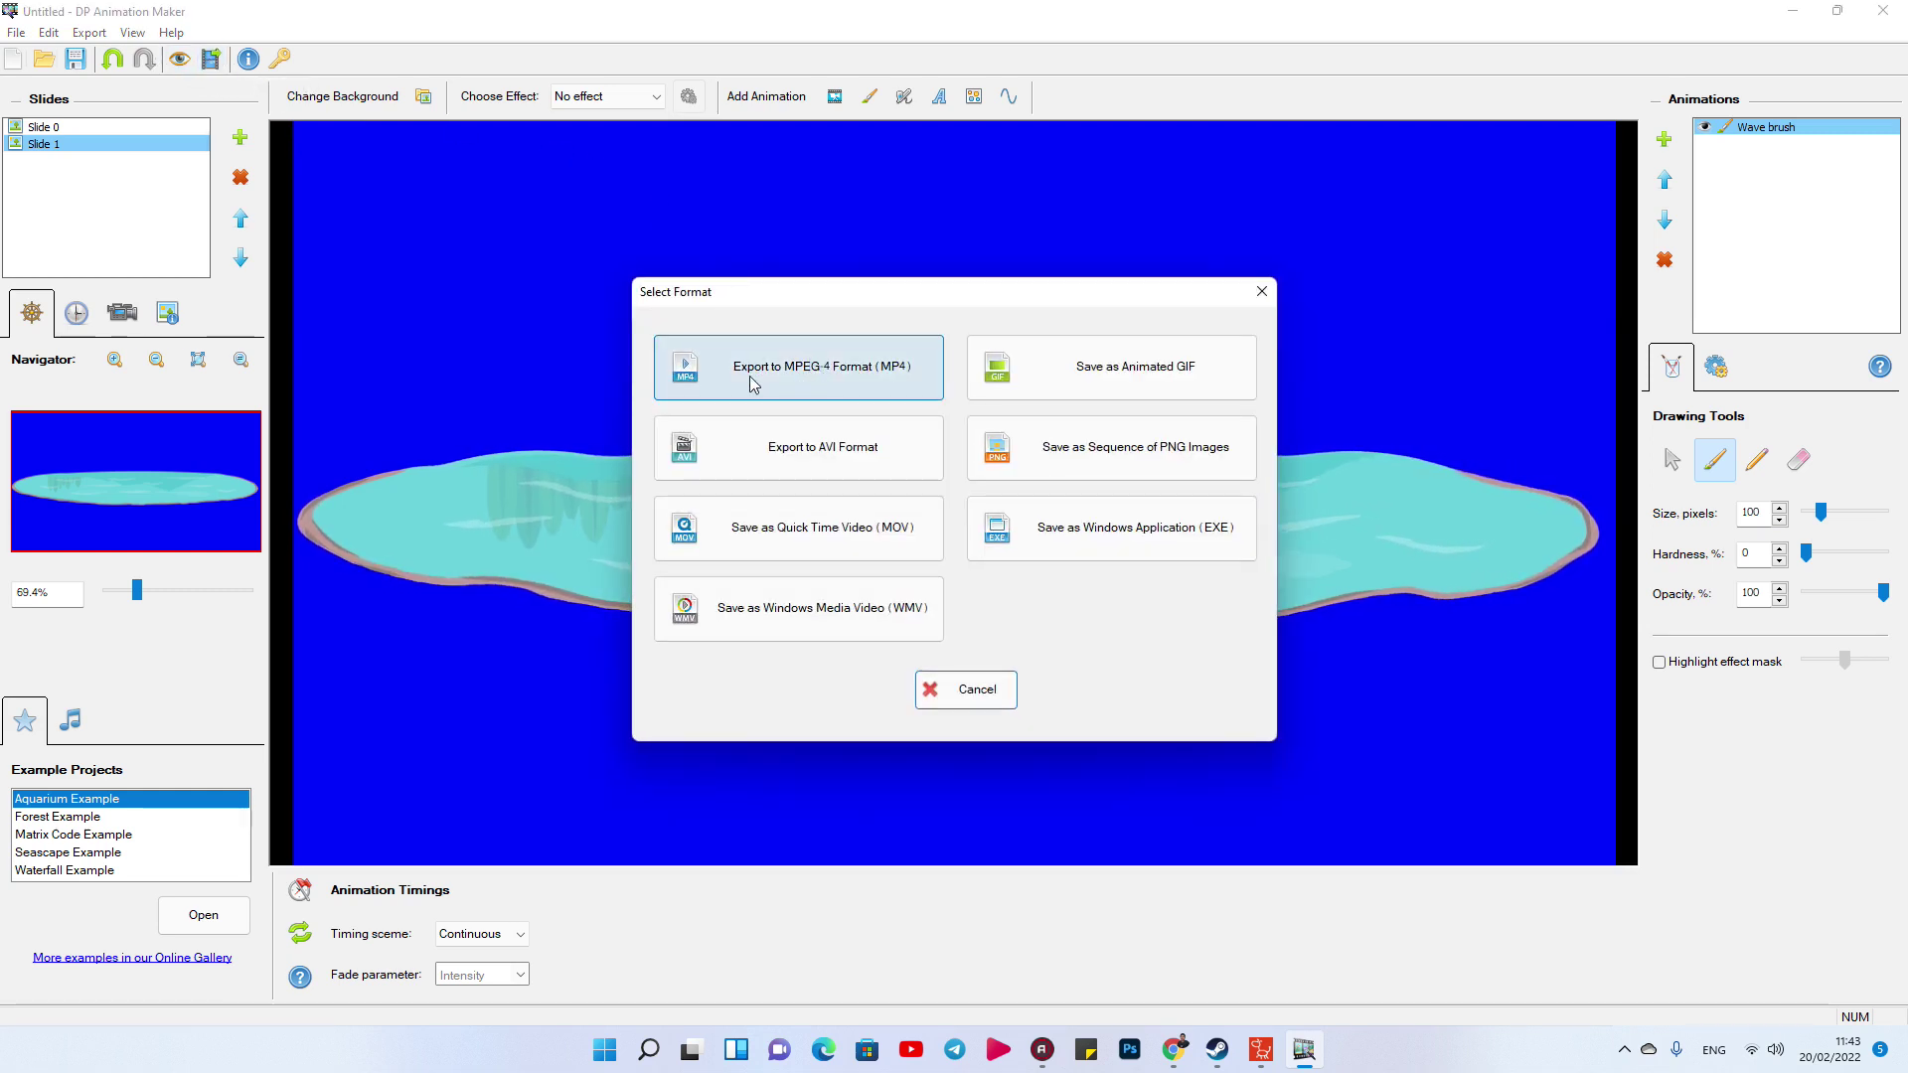
{"action": "left_click", "coordinate": [872, 385]}
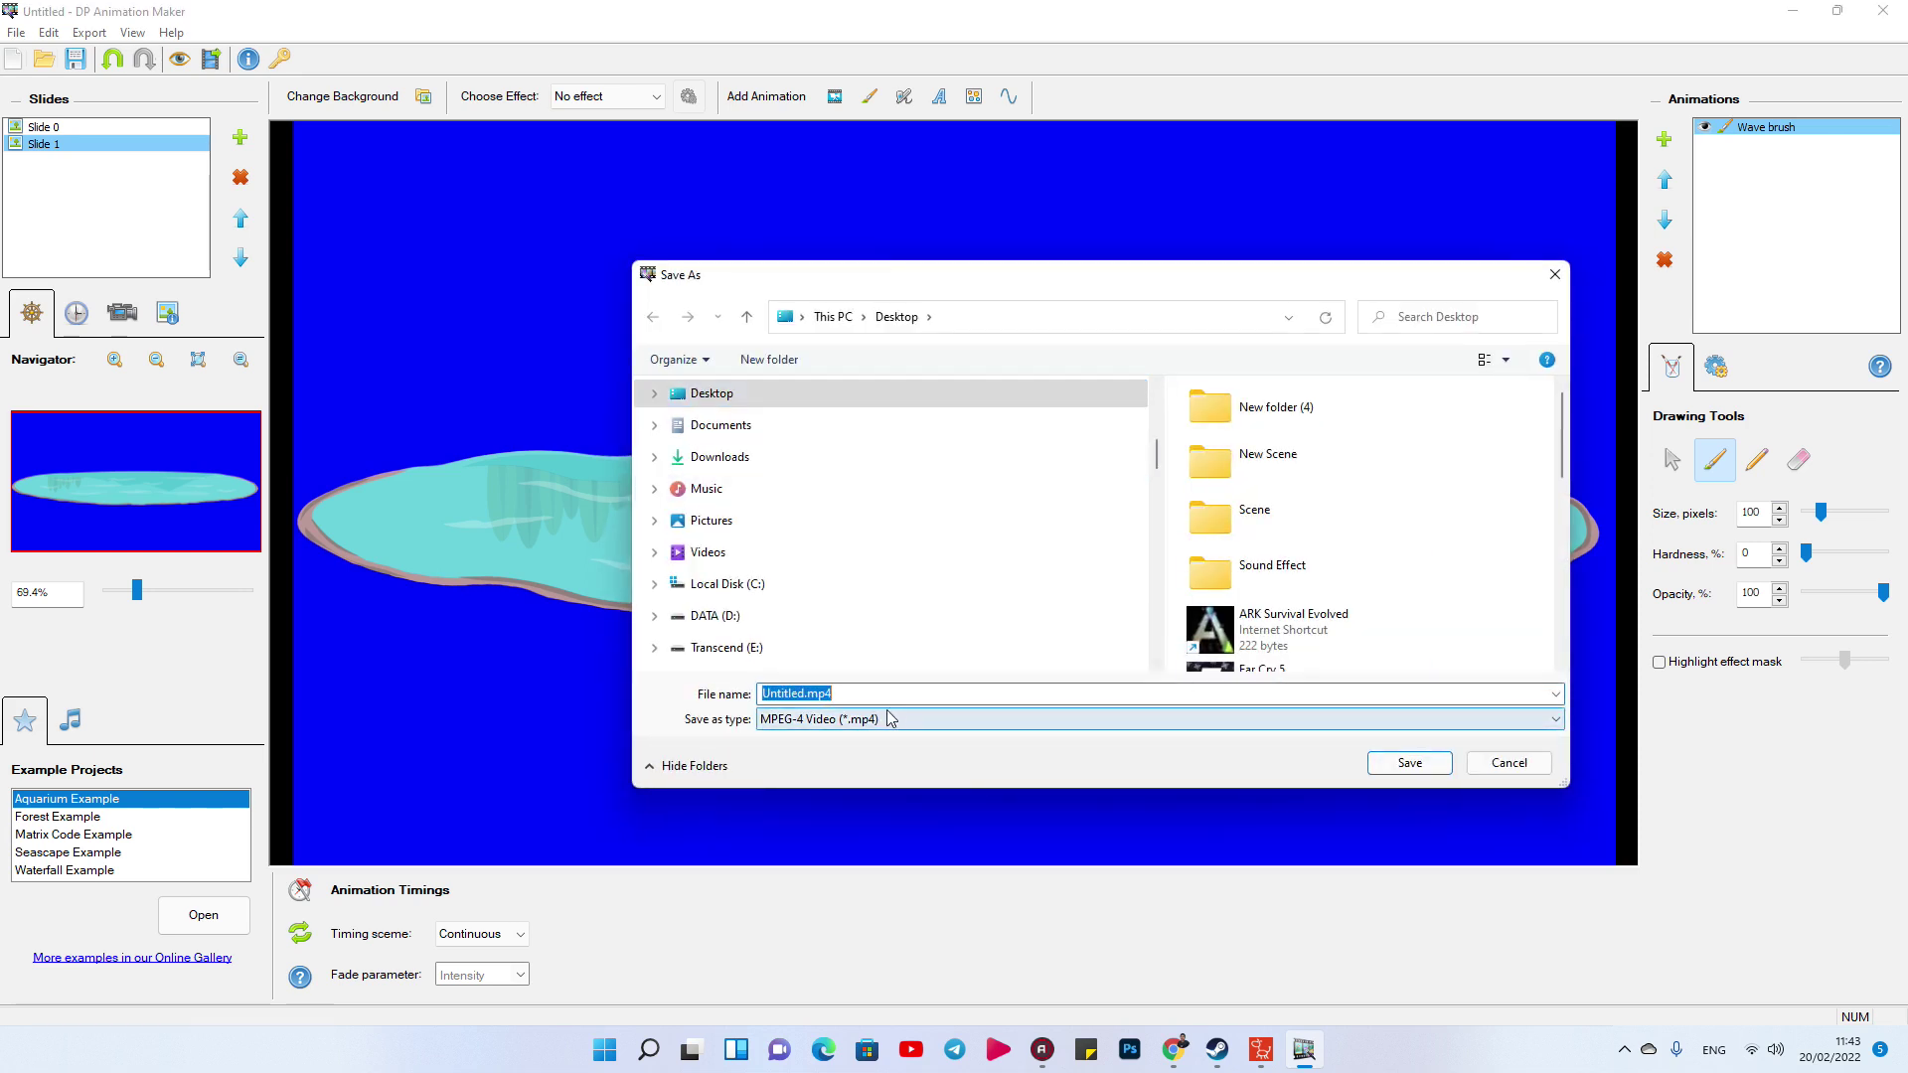
{"action": "type", "text": "River"}
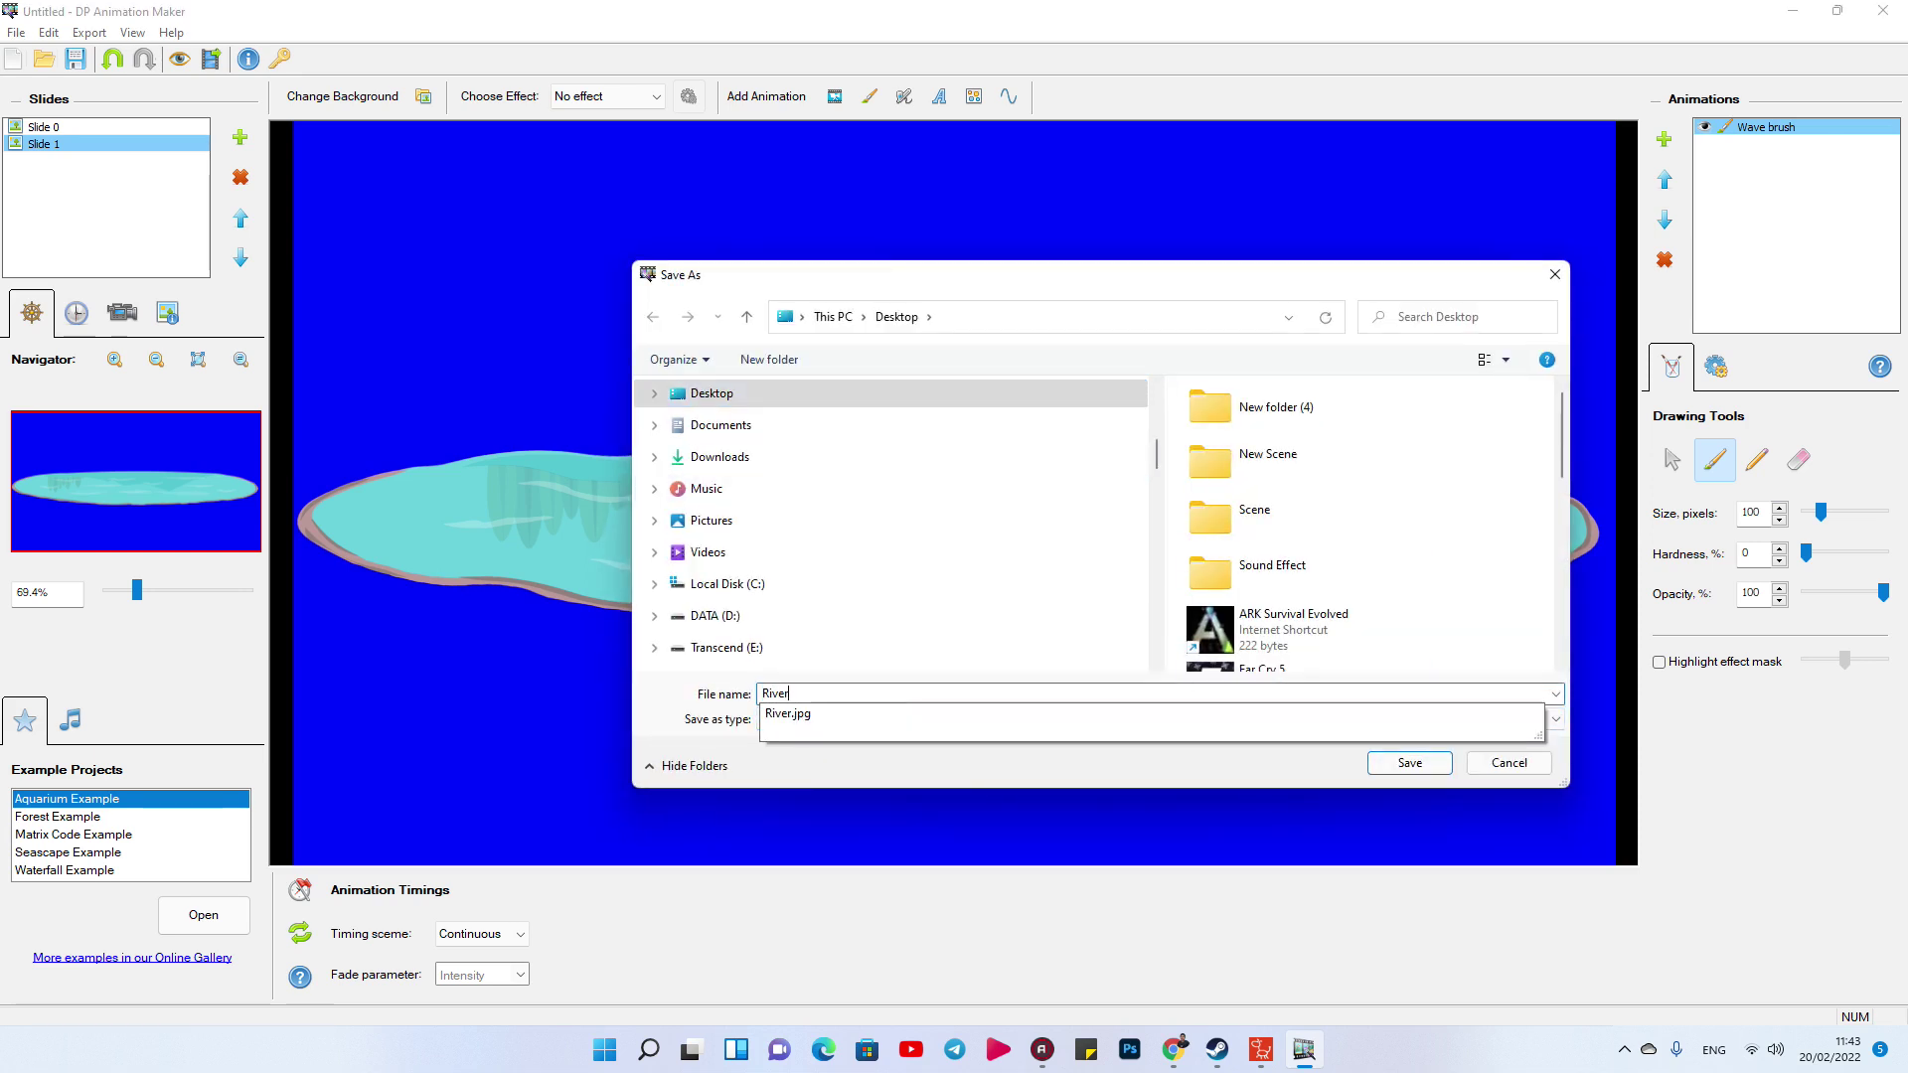
{"action": "left_click", "coordinate": [1407, 762]}
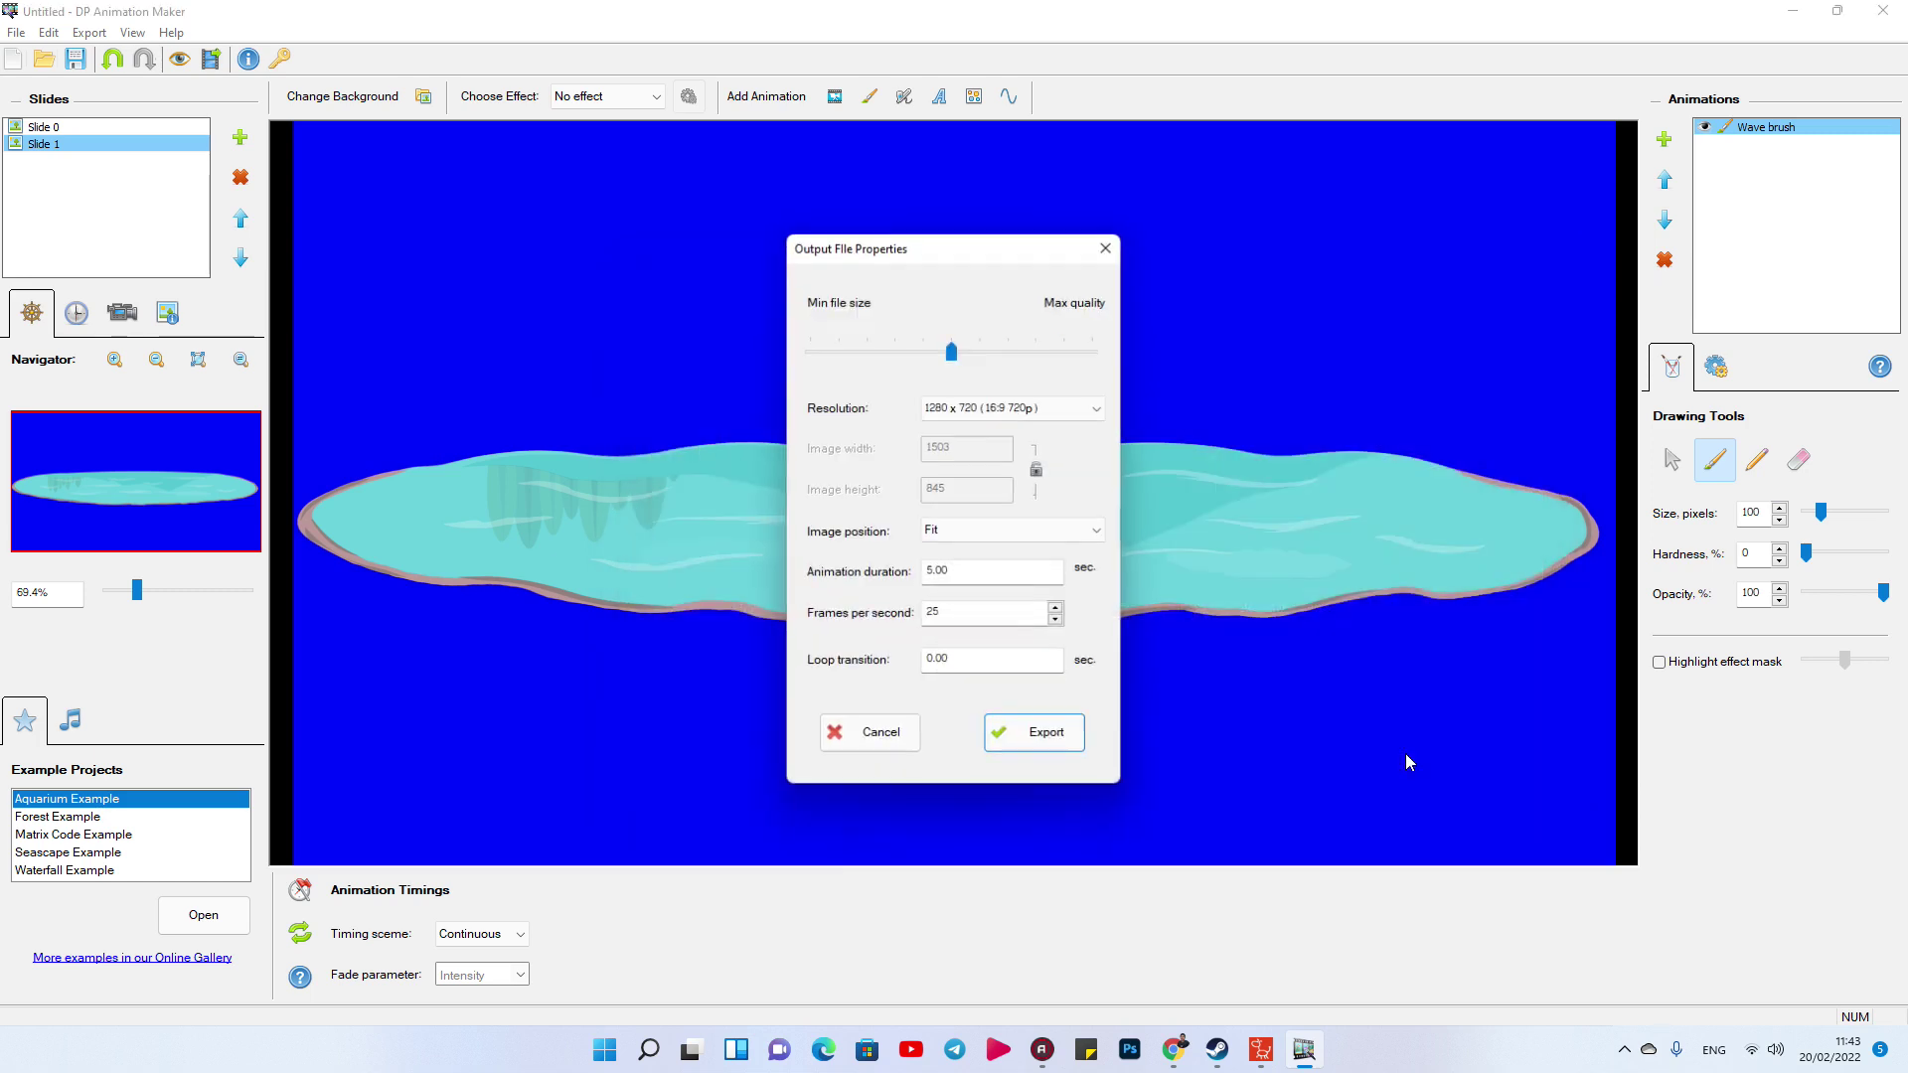
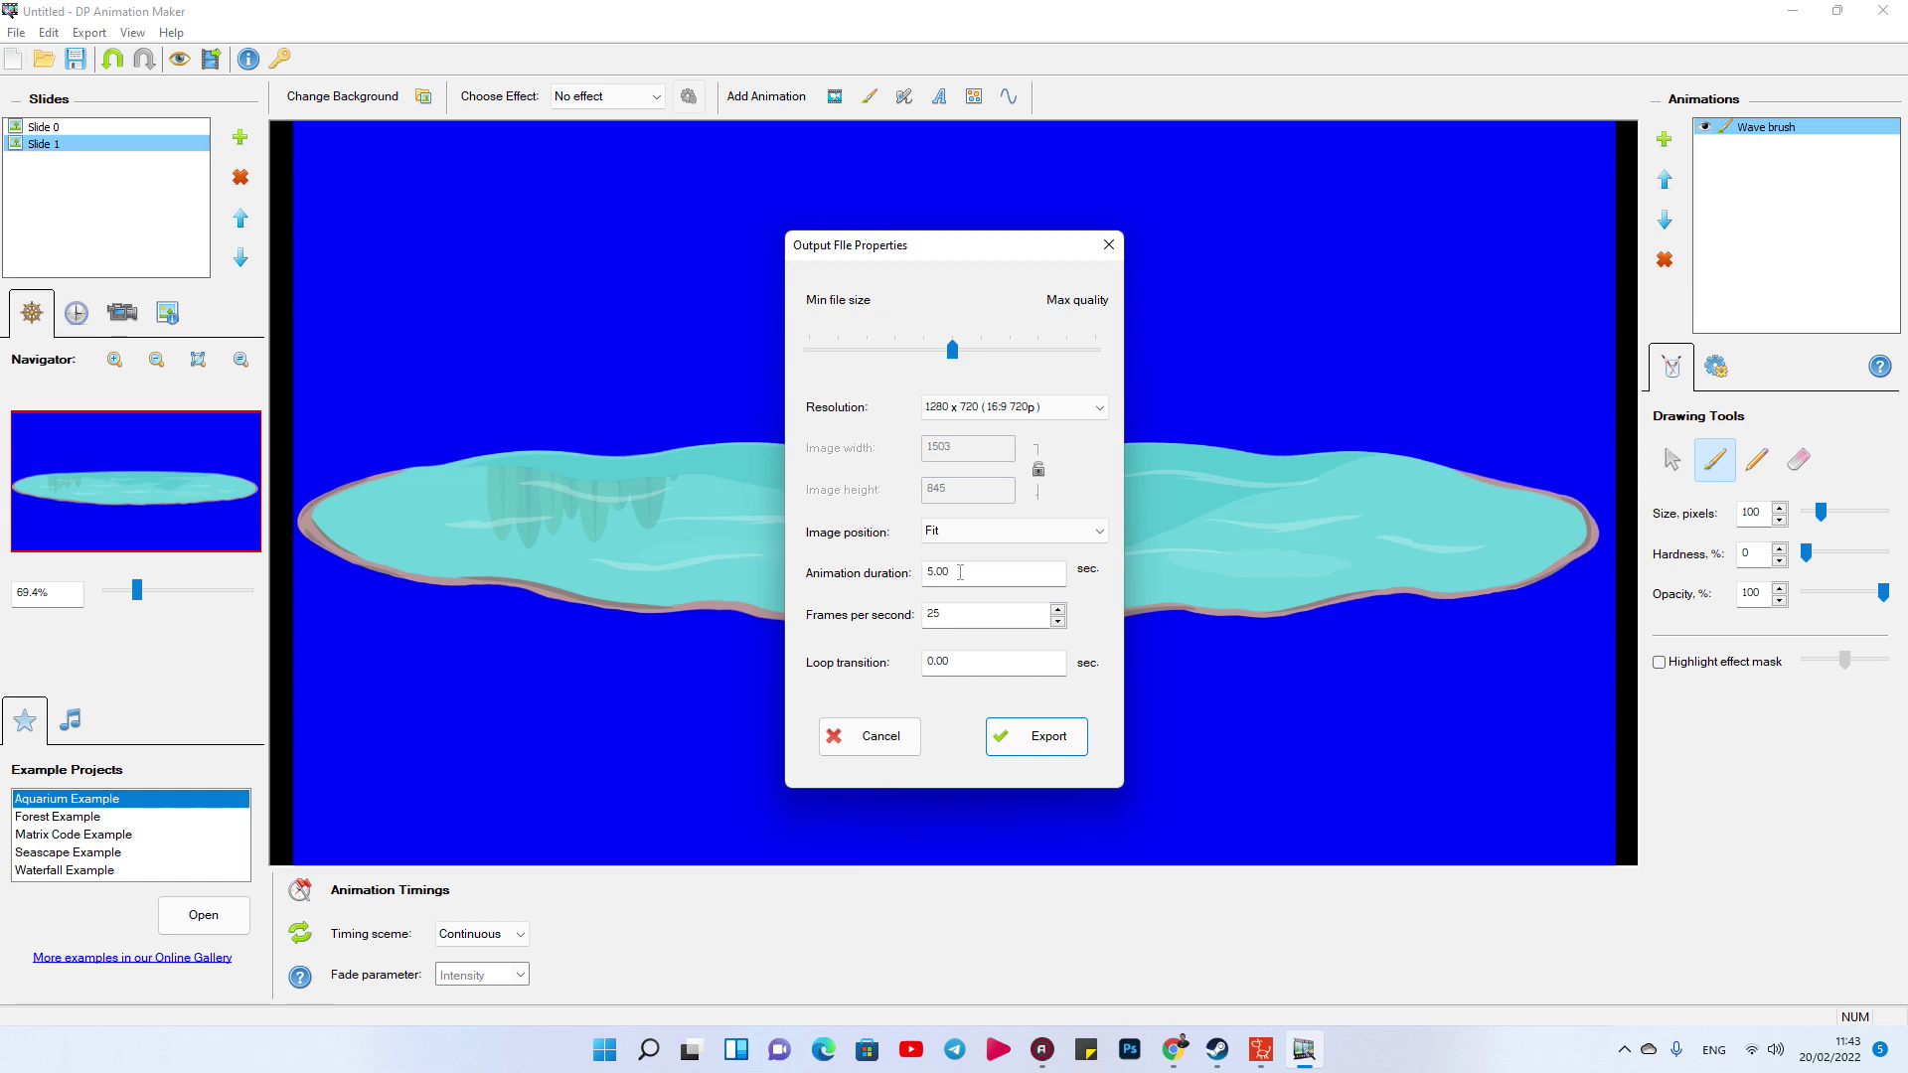
- Set the animation duration to 60 seconds, export the MP4 video and minimize the program
{"action": "left_click_drag", "start_coordinate": [960, 573], "coordinate": [828, 578]}
{"action": "type", "text": "60"}
{"action": "left_click_drag", "start_coordinate": [947, 617], "coordinate": [878, 617]}
{"action": "left_click", "coordinate": [1045, 739]}
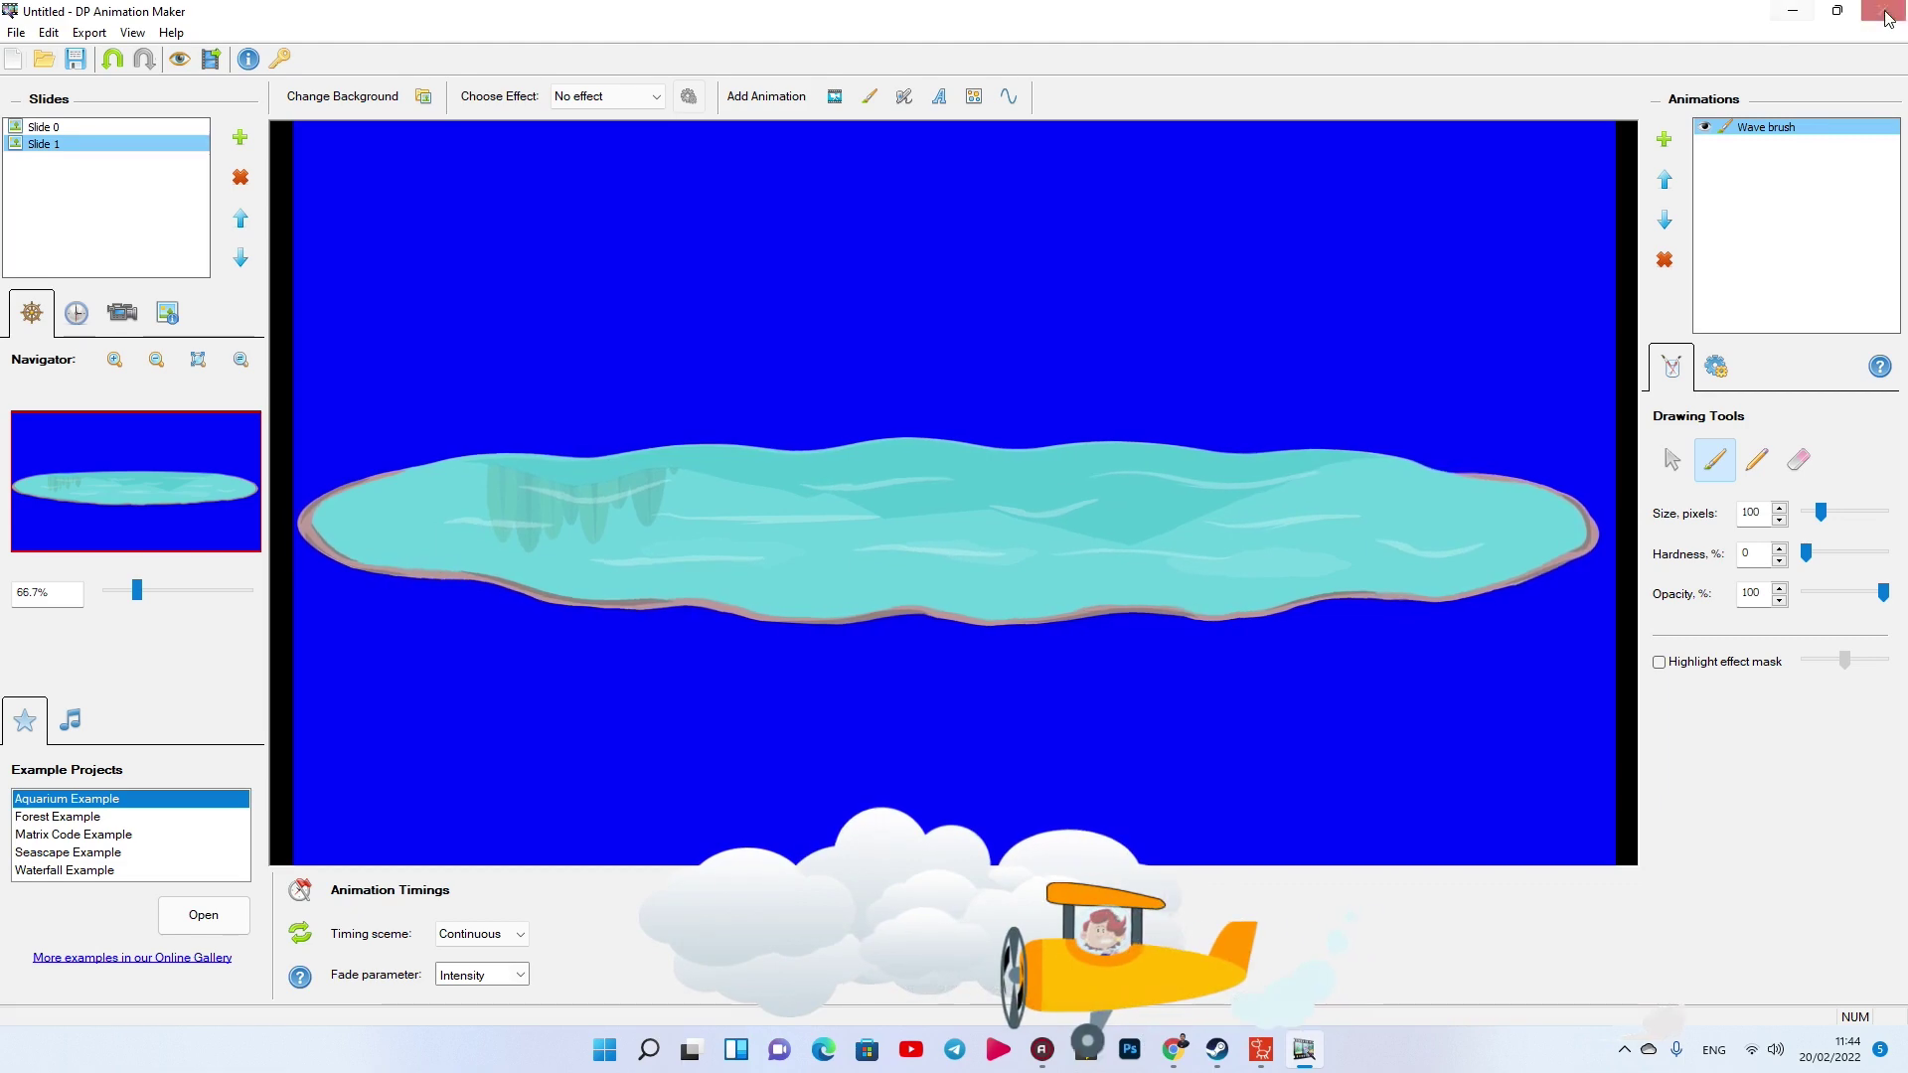
{"action": "left_click", "coordinate": [1792, 16]}
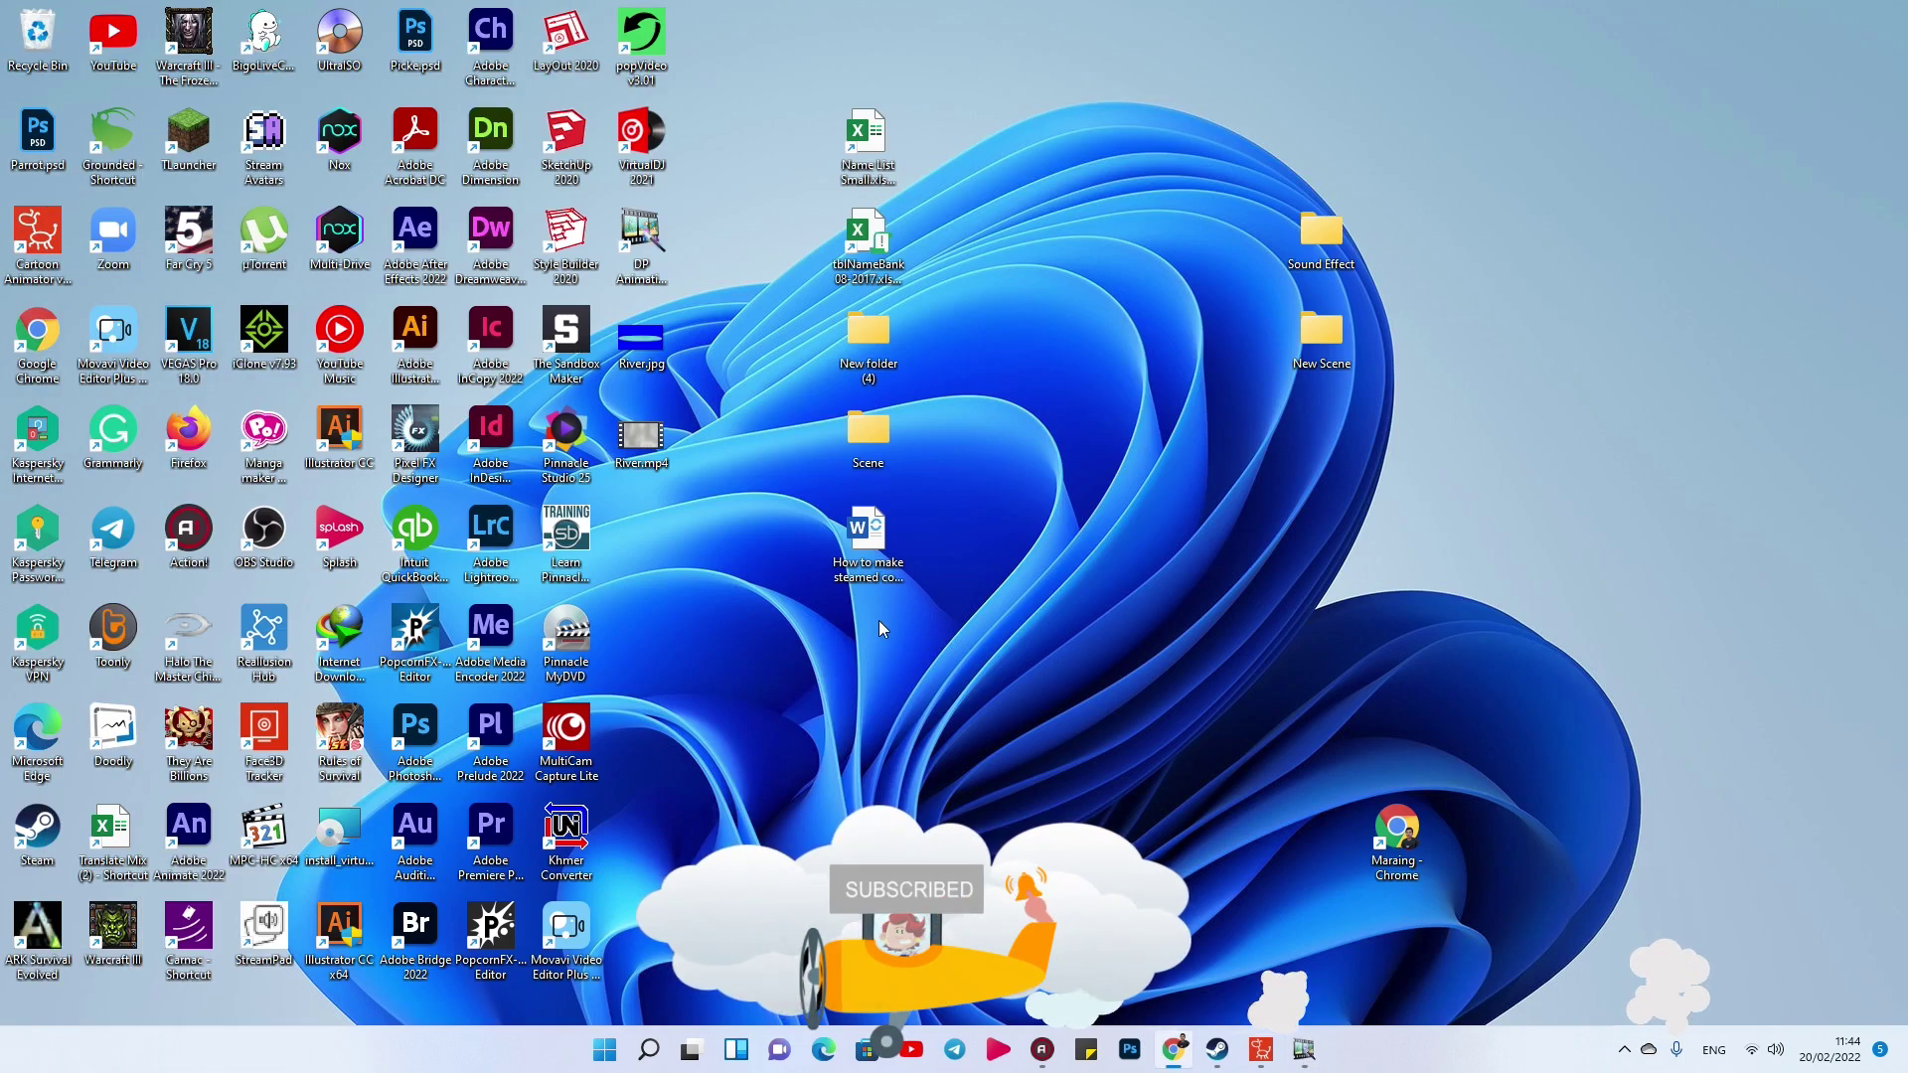
- Play the exported River.mp4 from the desktop, skip ahead to the river section and pause it
{"action": "double_click", "coordinate": [641, 444]}
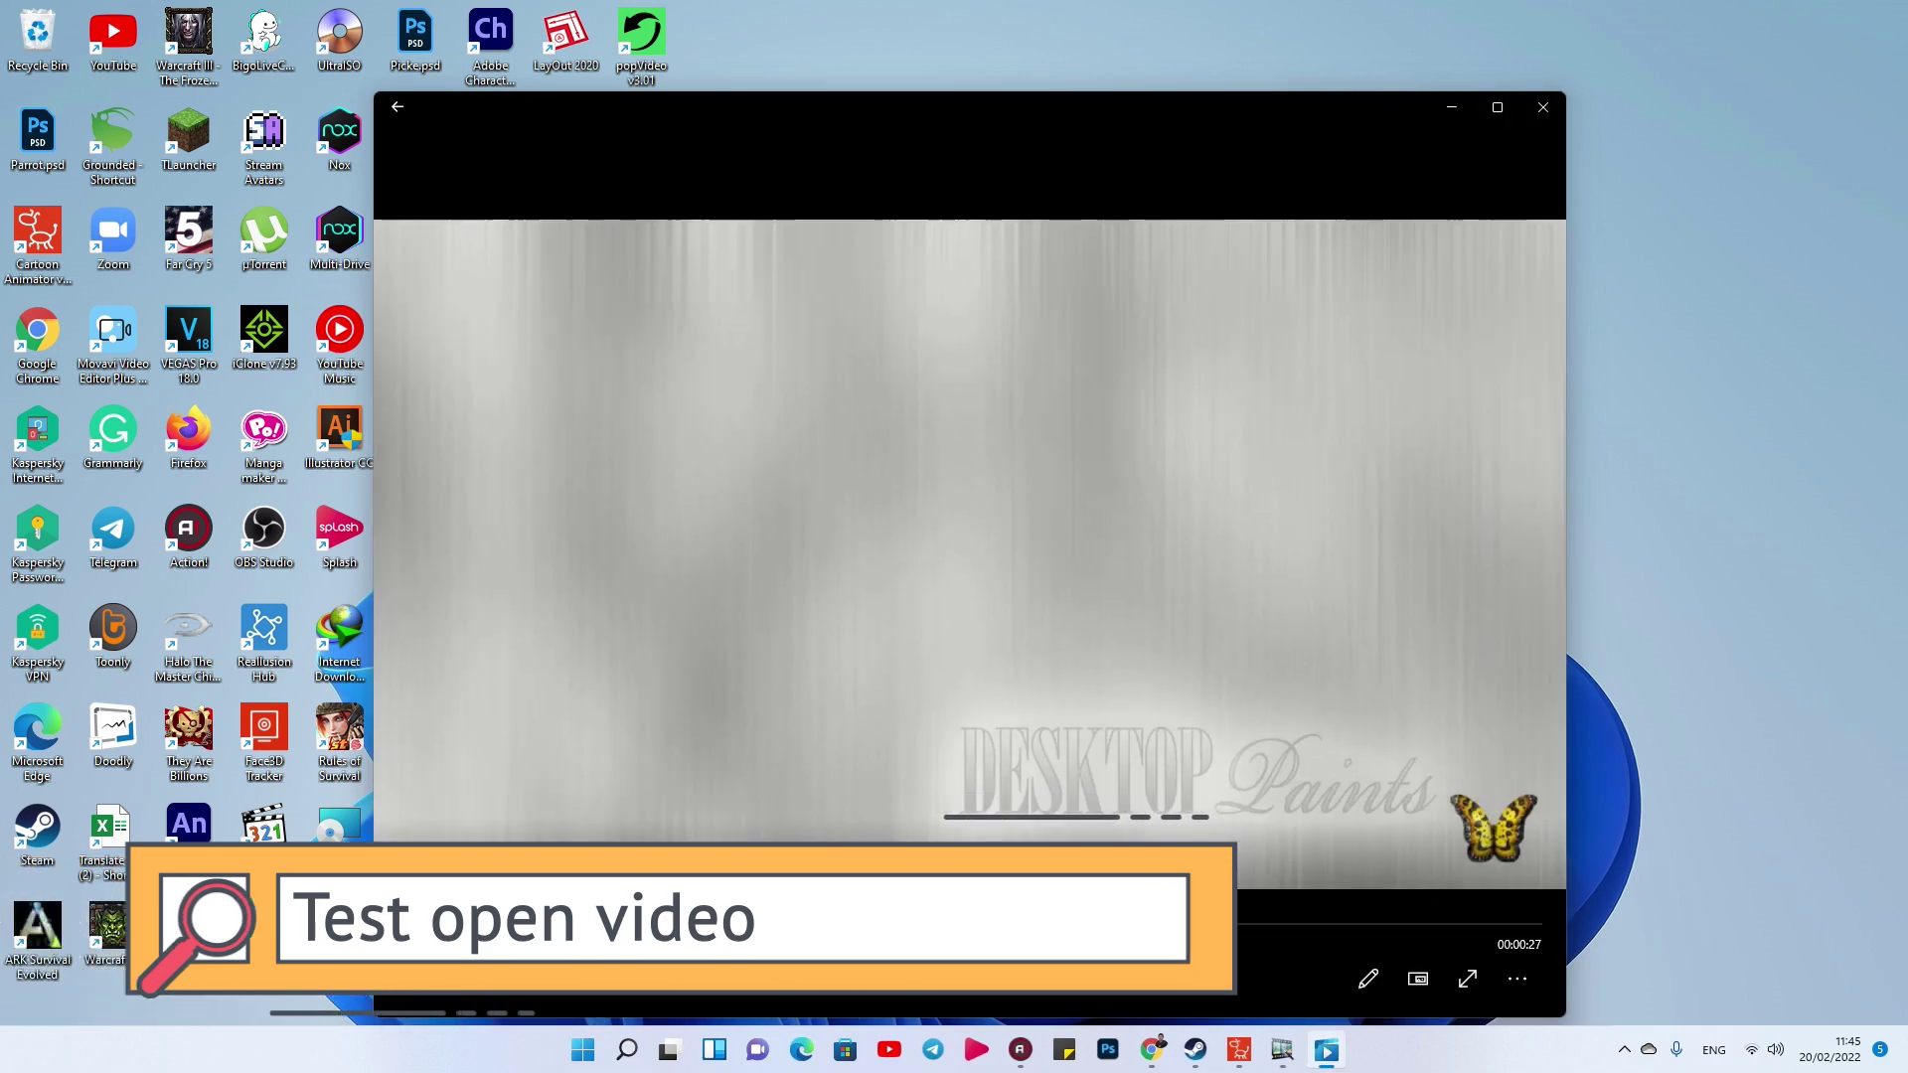
{"action": "left_click", "coordinate": [1115, 925]}
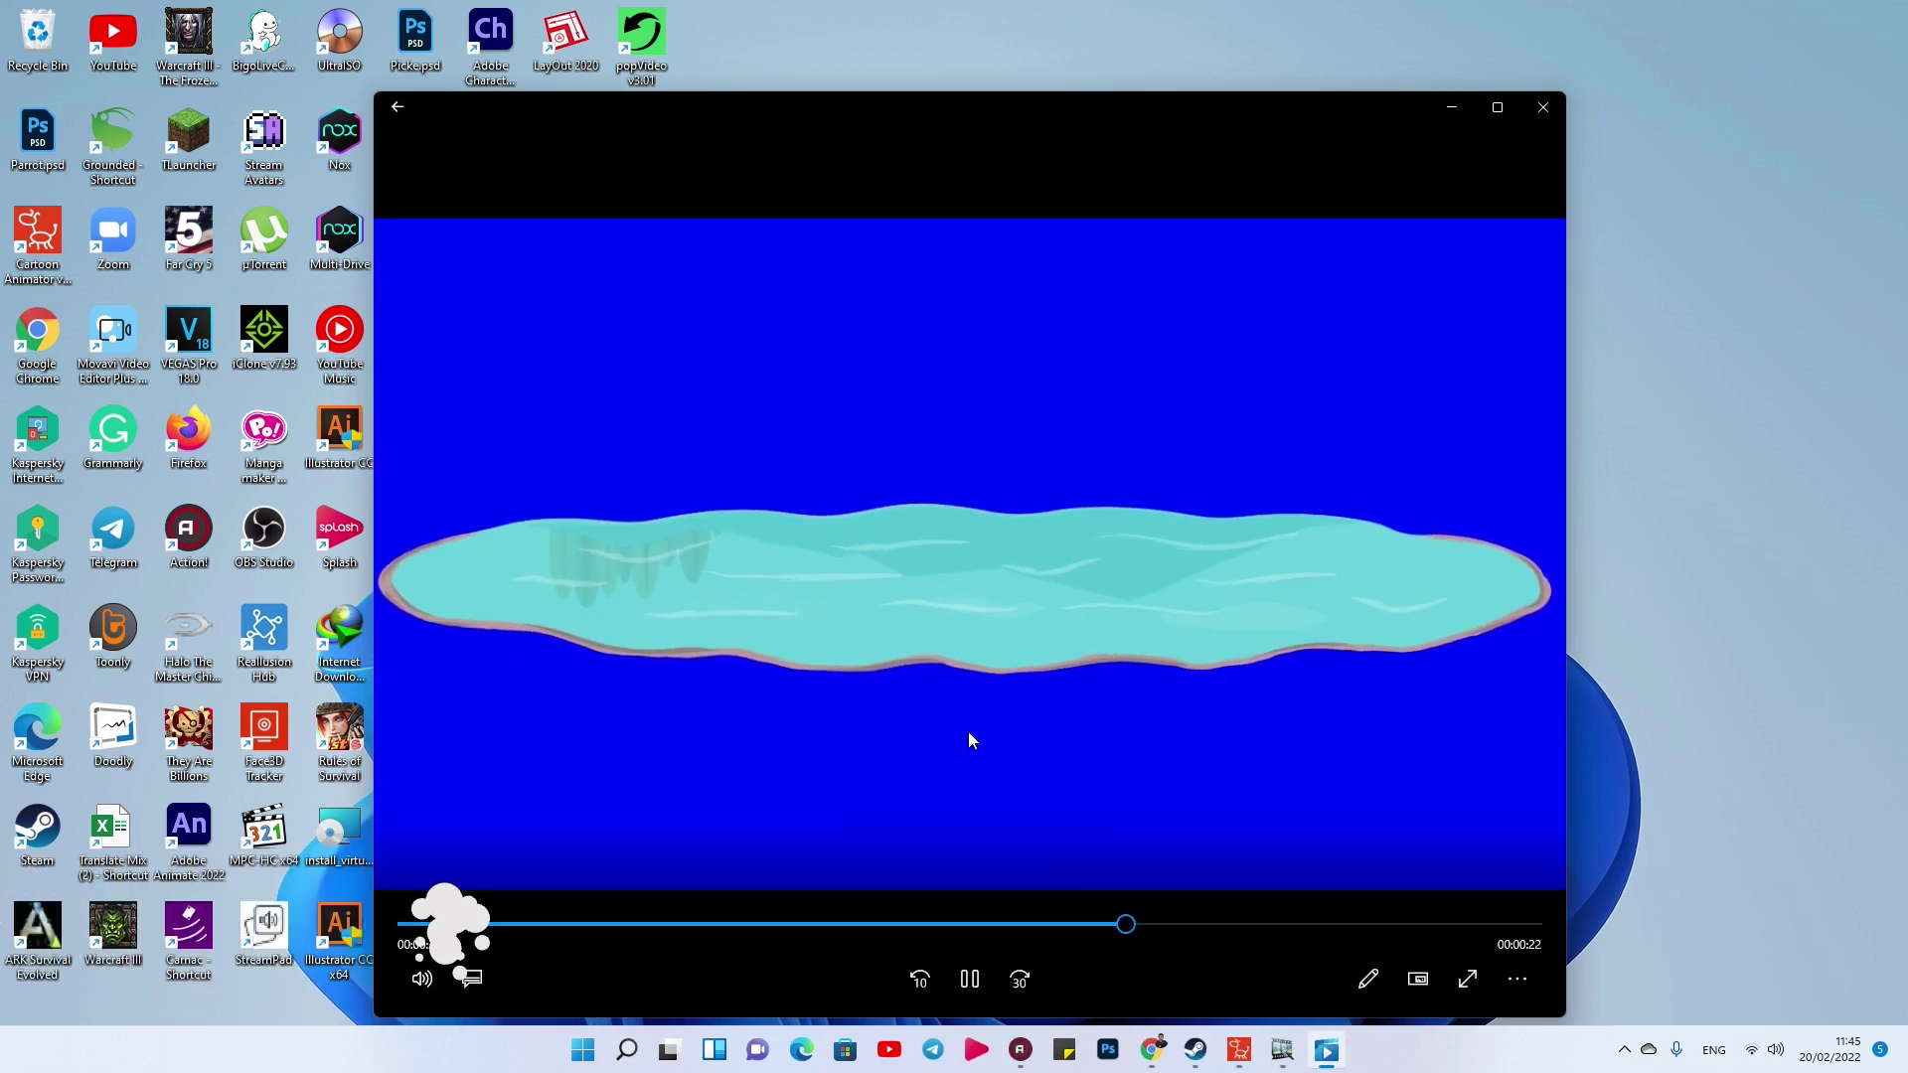
{"action": "left_click", "coordinate": [964, 982]}
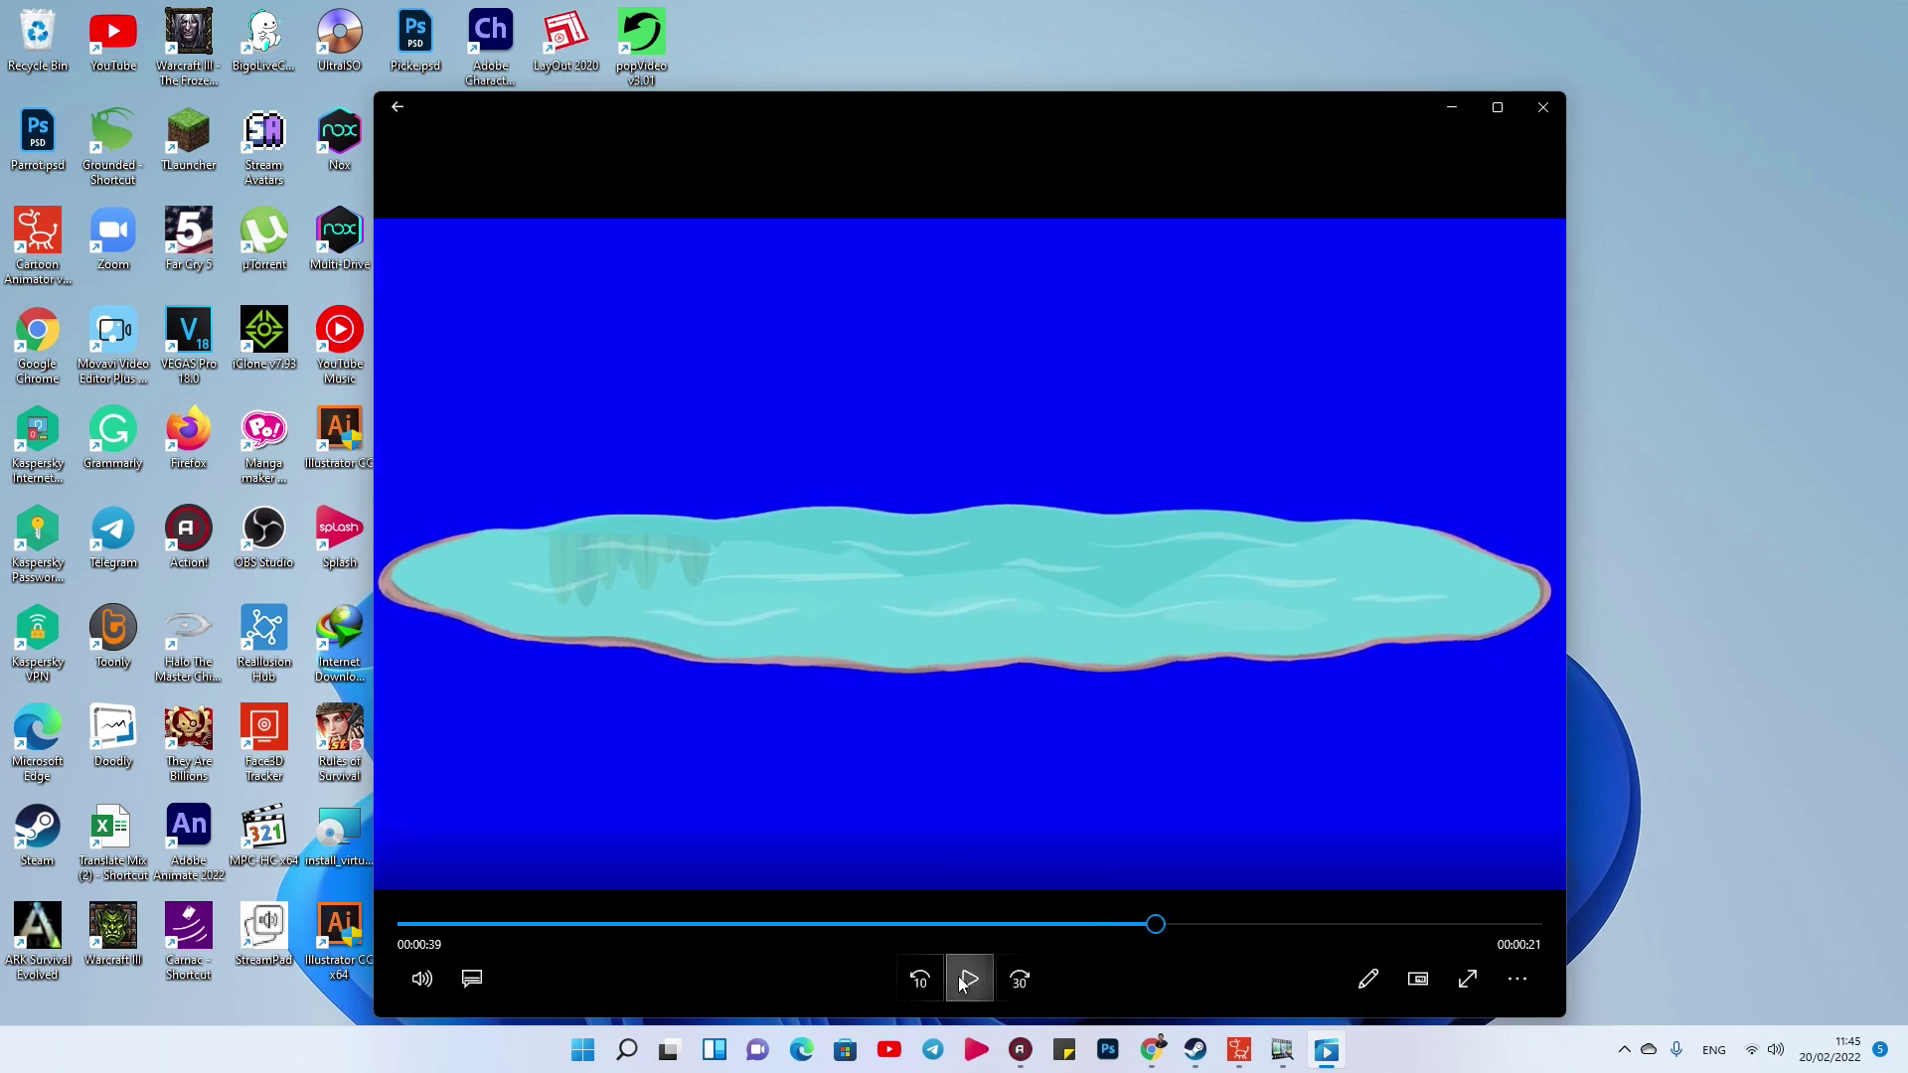
- Delete Slide 0 from the DP Animation Maker project, minimize the program and close the video player
{"action": "left_click", "coordinate": [1282, 1051]}
{"action": "left_click", "coordinate": [60, 128]}
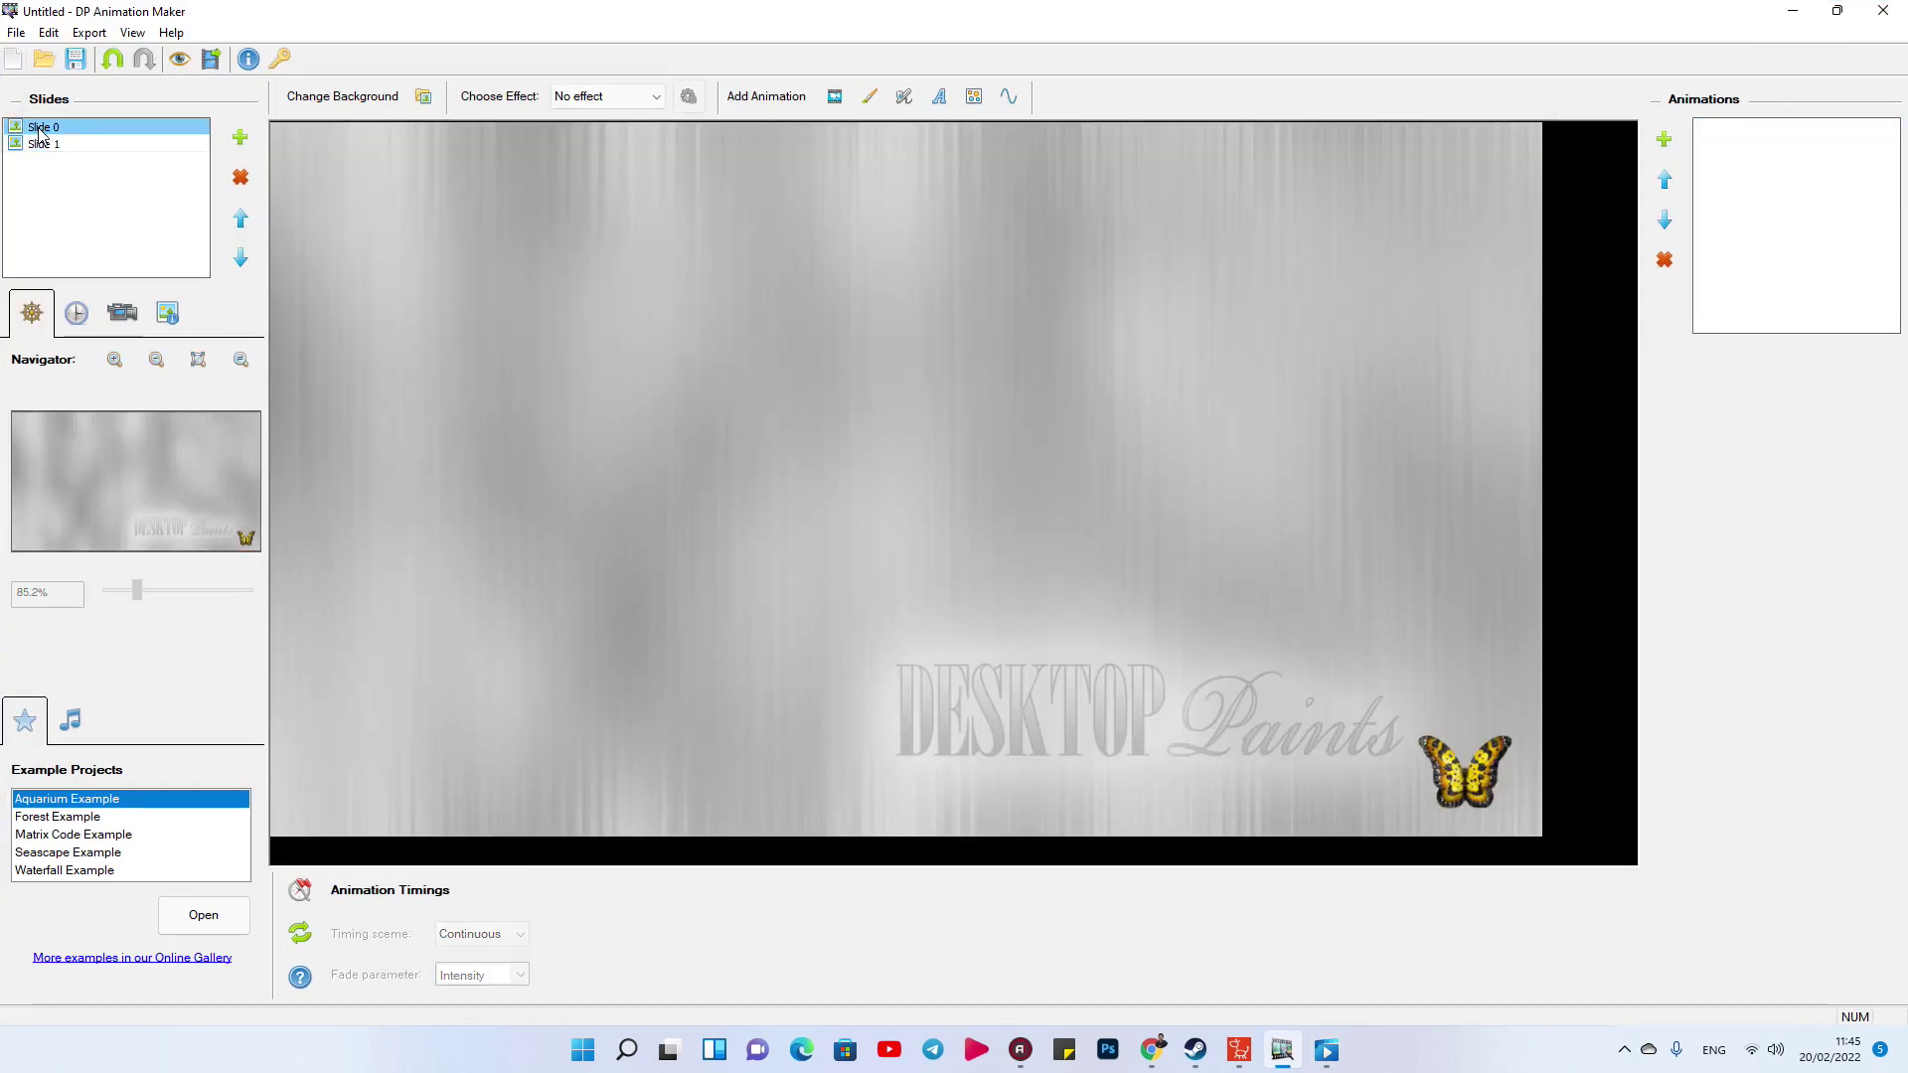
{"action": "left_click", "coordinate": [240, 180]}
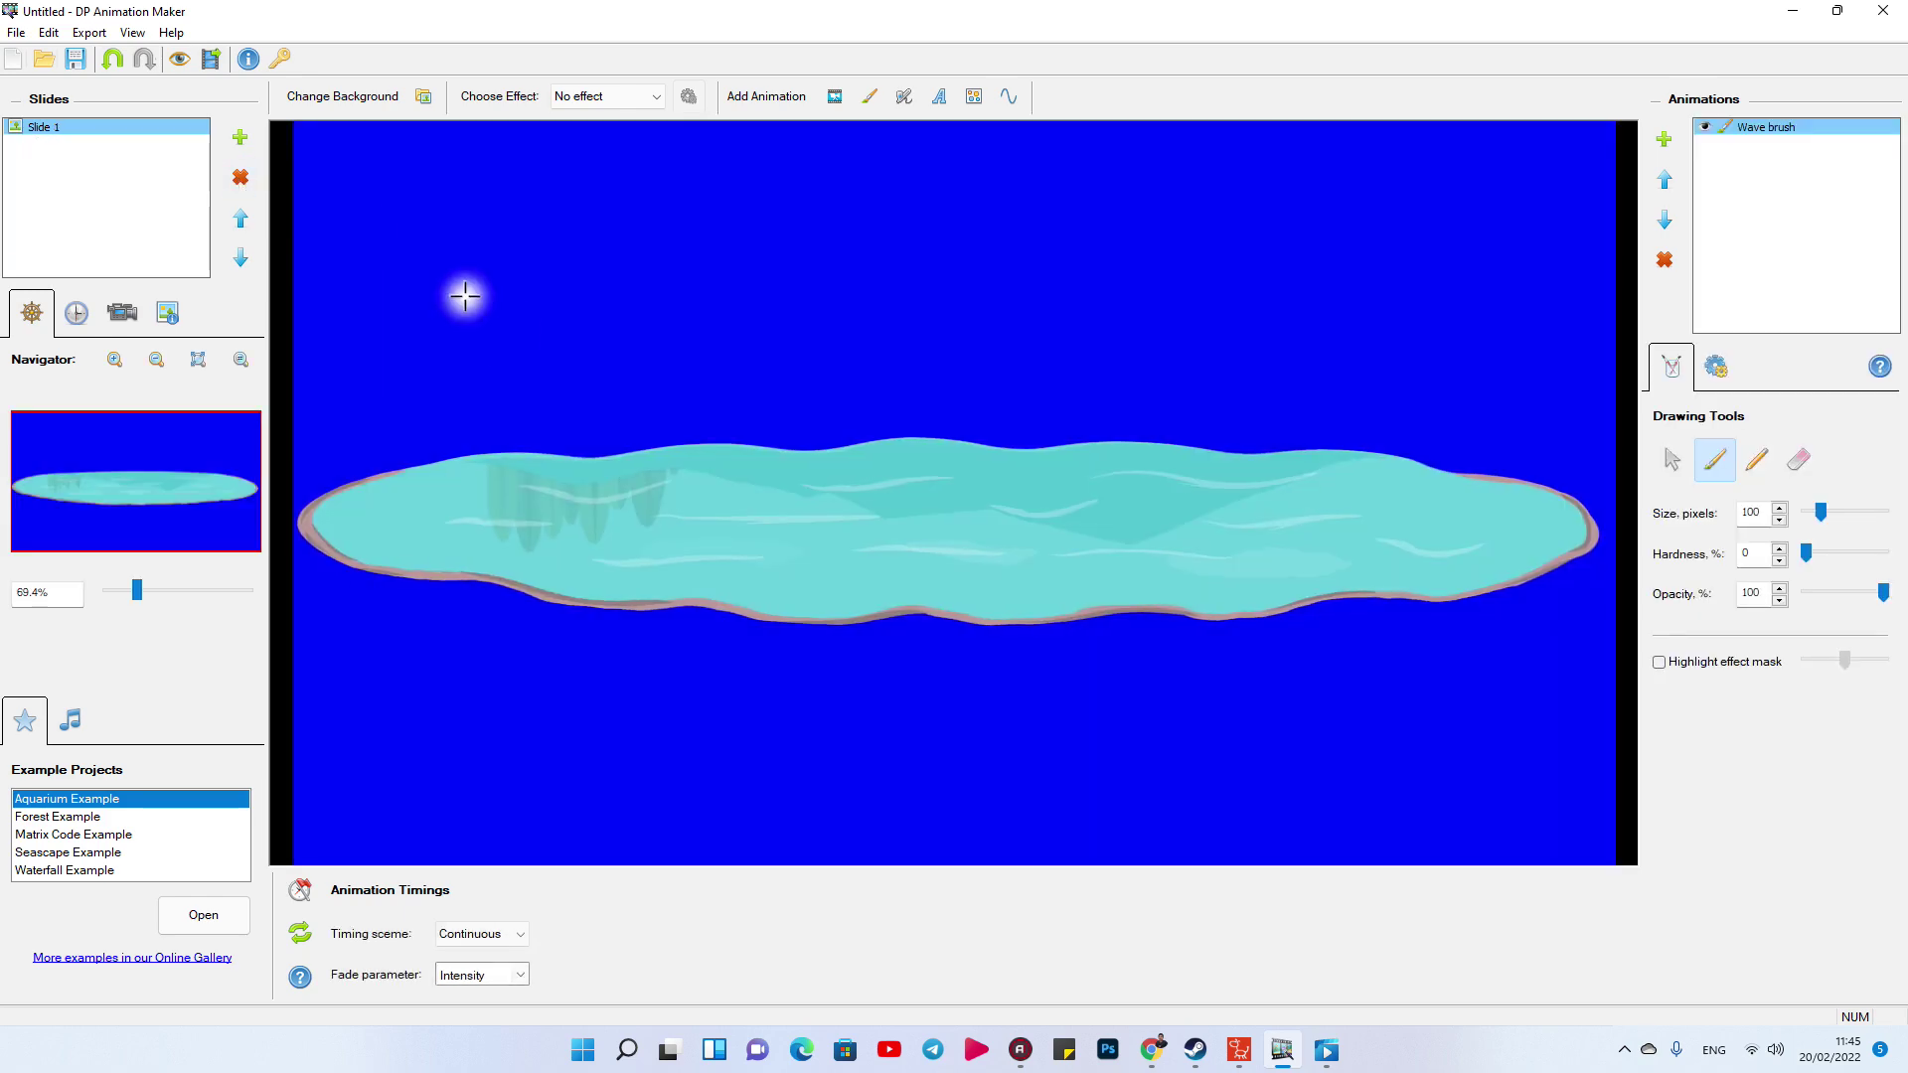
{"action": "left_click", "coordinate": [1793, 10]}
{"action": "left_click", "coordinate": [1544, 106]}
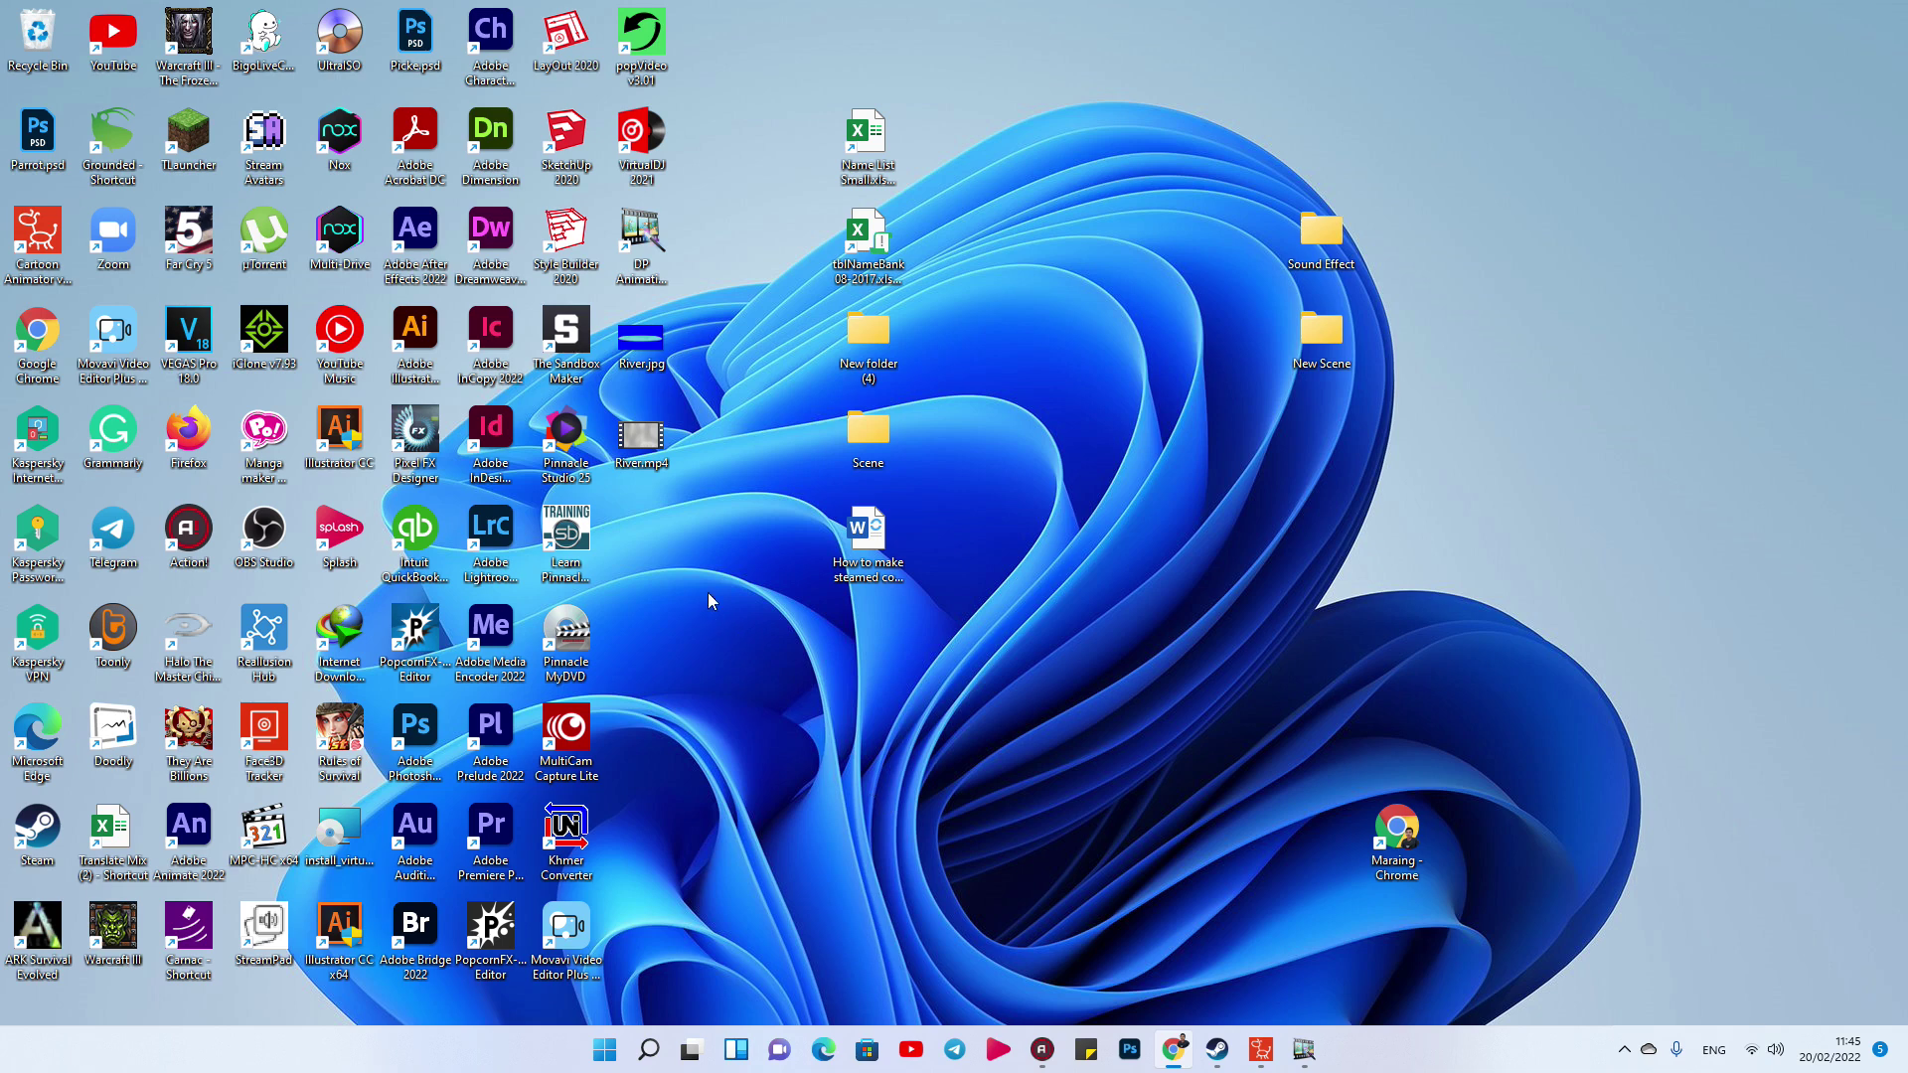
- Launch Movavi Video Editor Plus 2022 from the Steam library and add River.mp4 from the desktop to the video track
{"action": "left_click", "coordinate": [116, 345]}
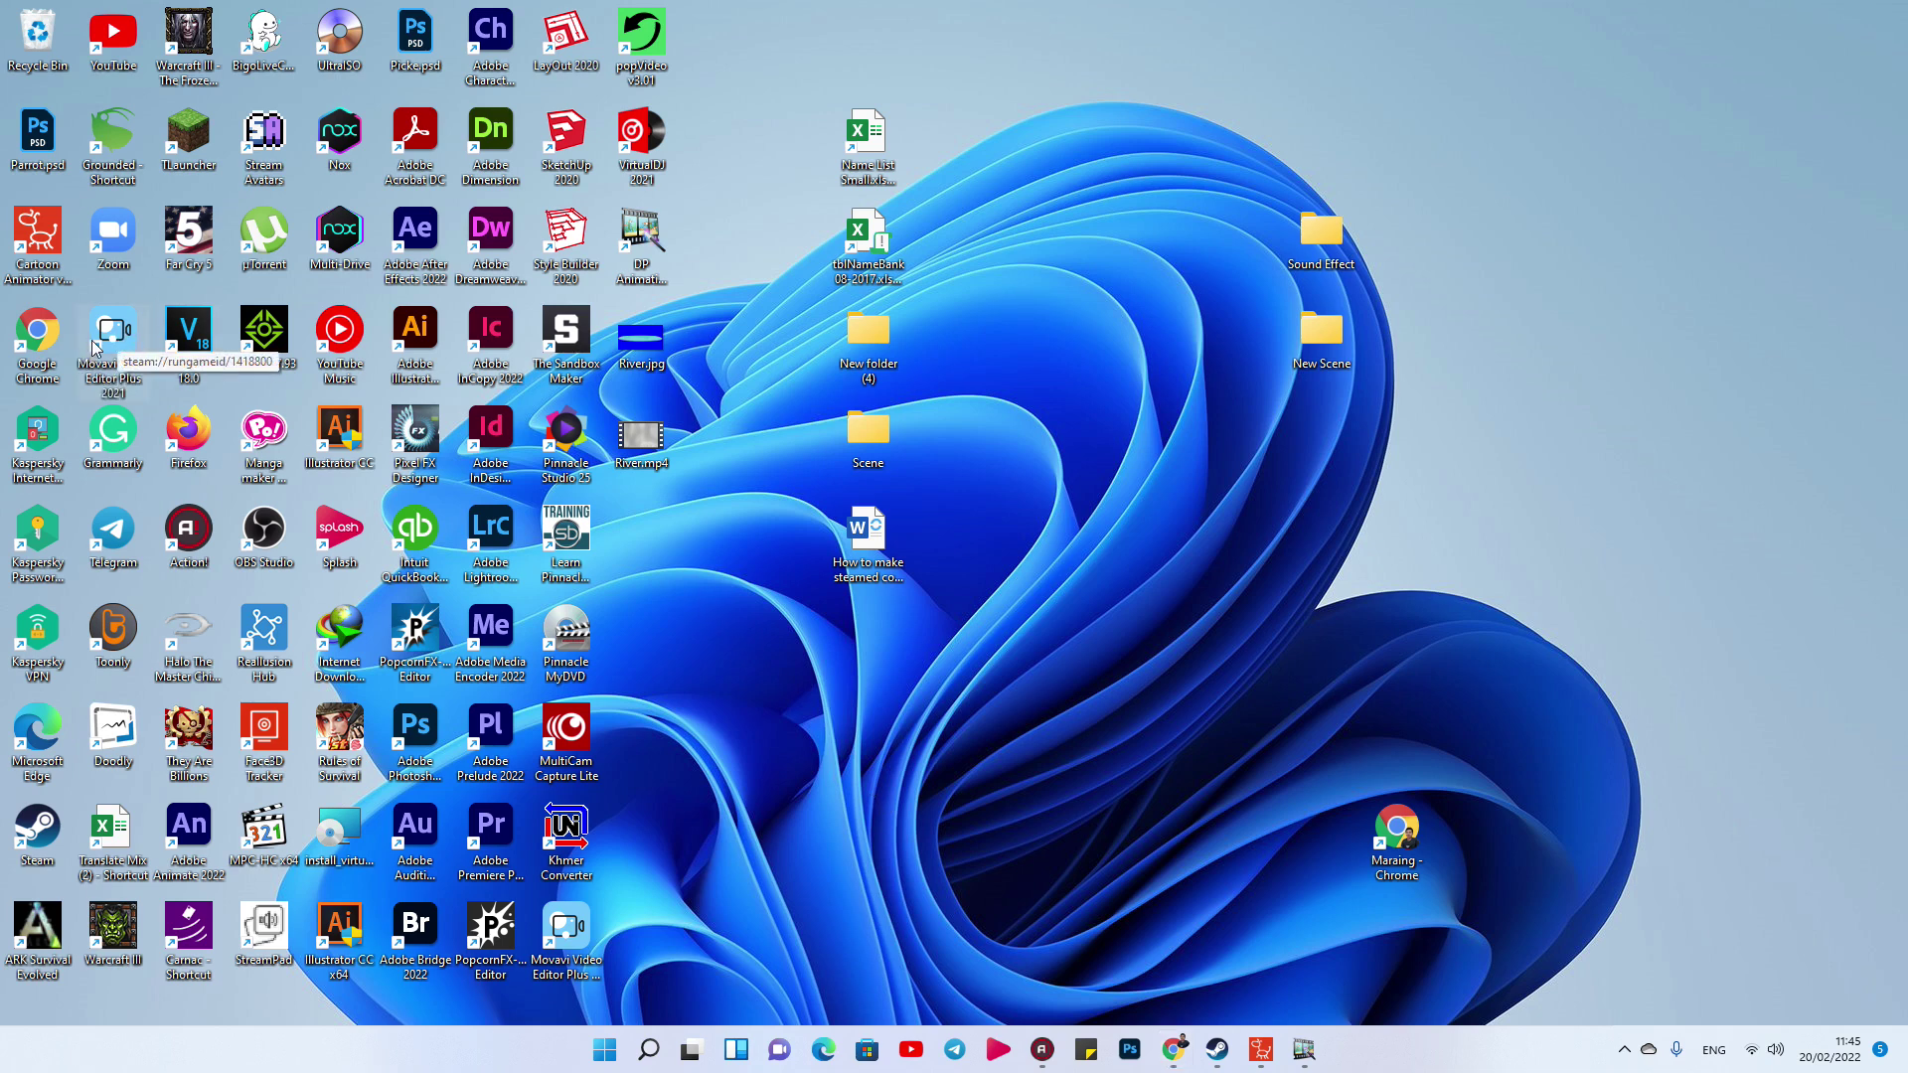
{"action": "left_click", "coordinate": [1217, 1049]}
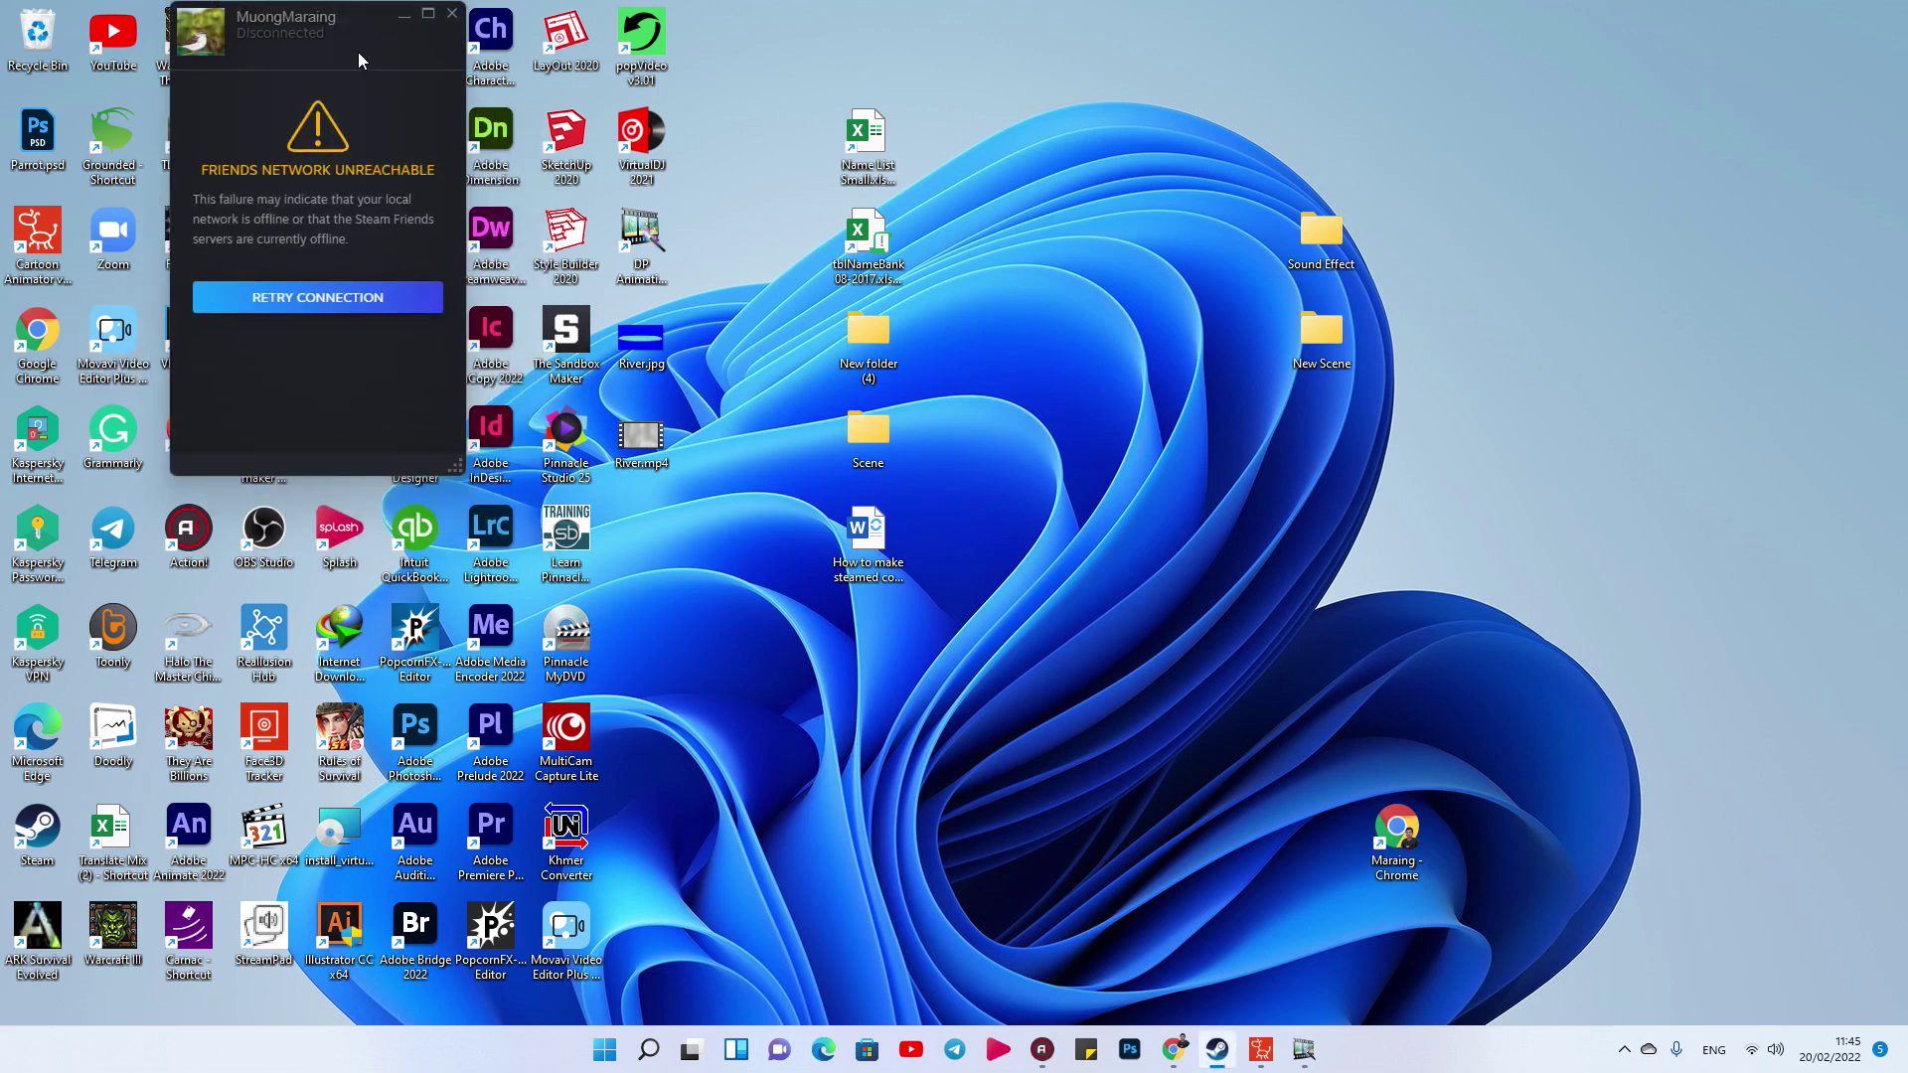
{"action": "left_click", "coordinate": [1623, 1053]}
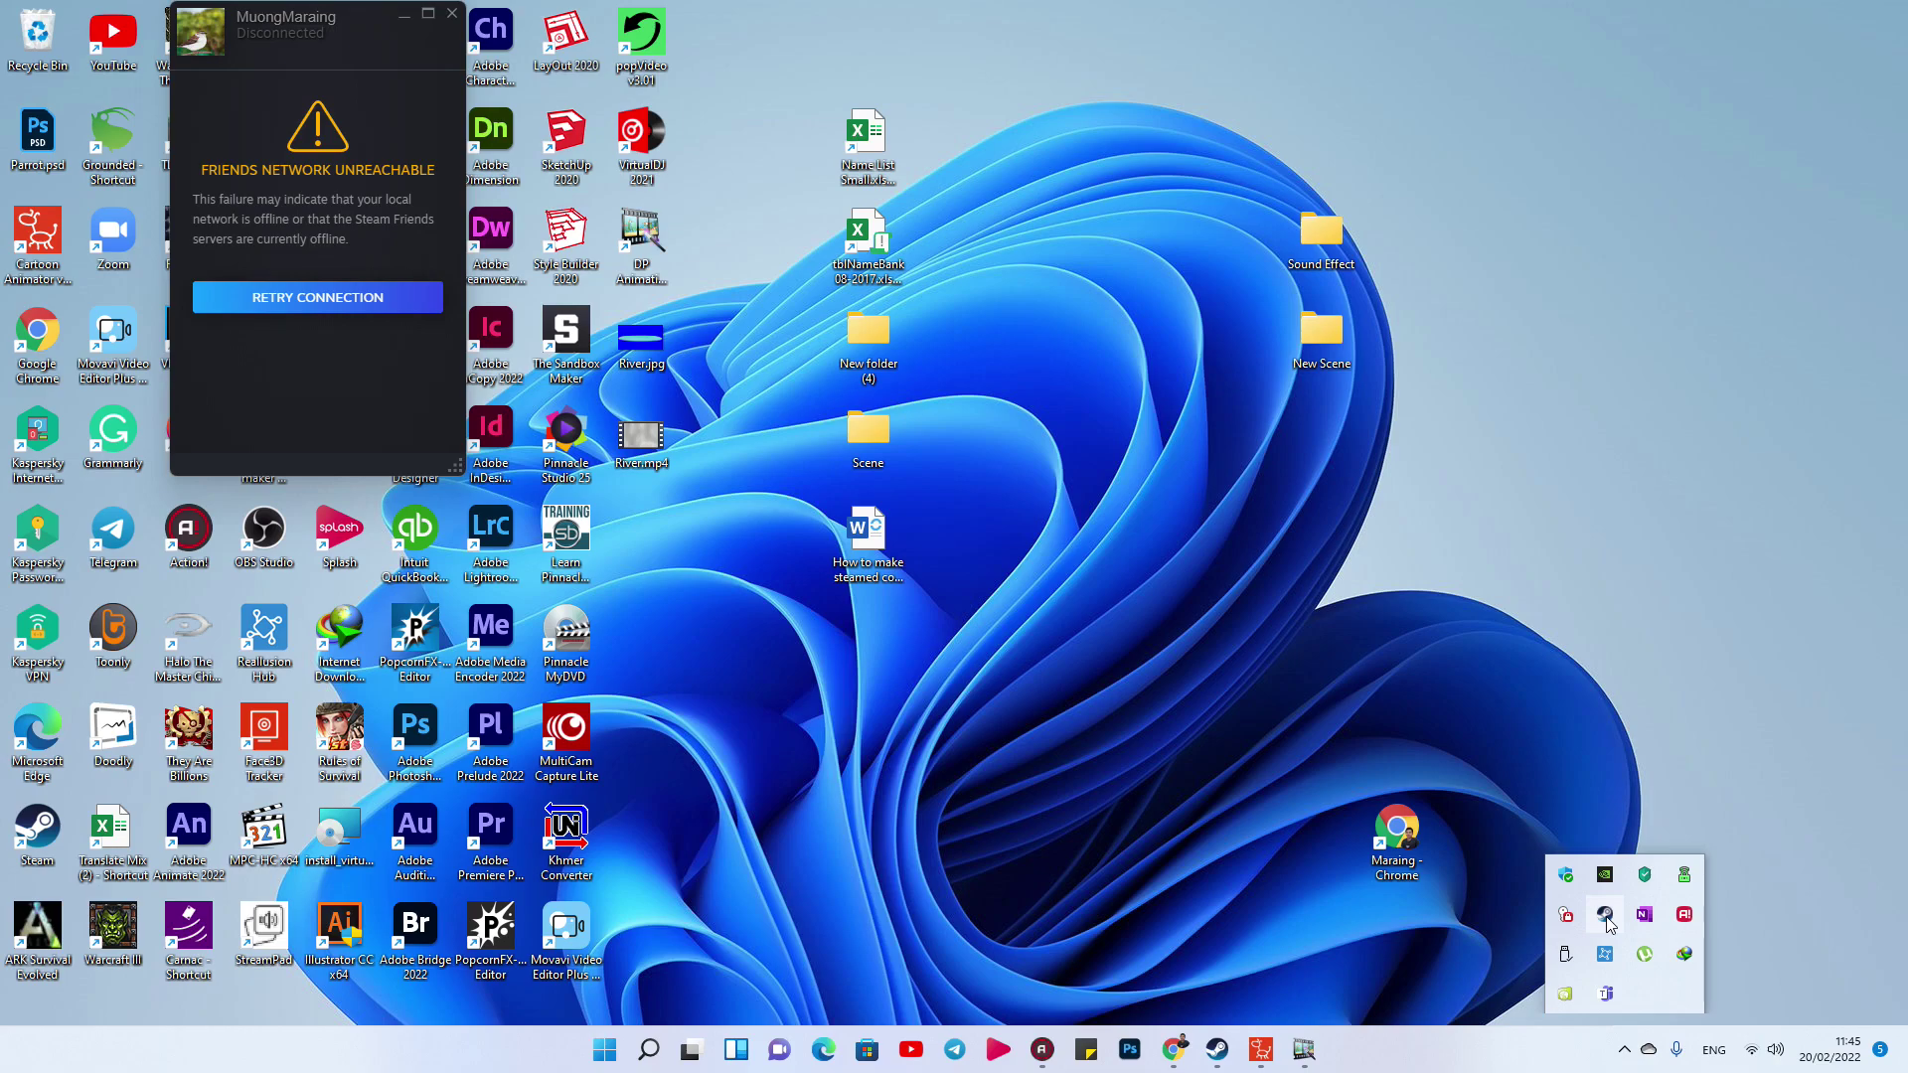
{"action": "left_click", "coordinate": [149, 288]}
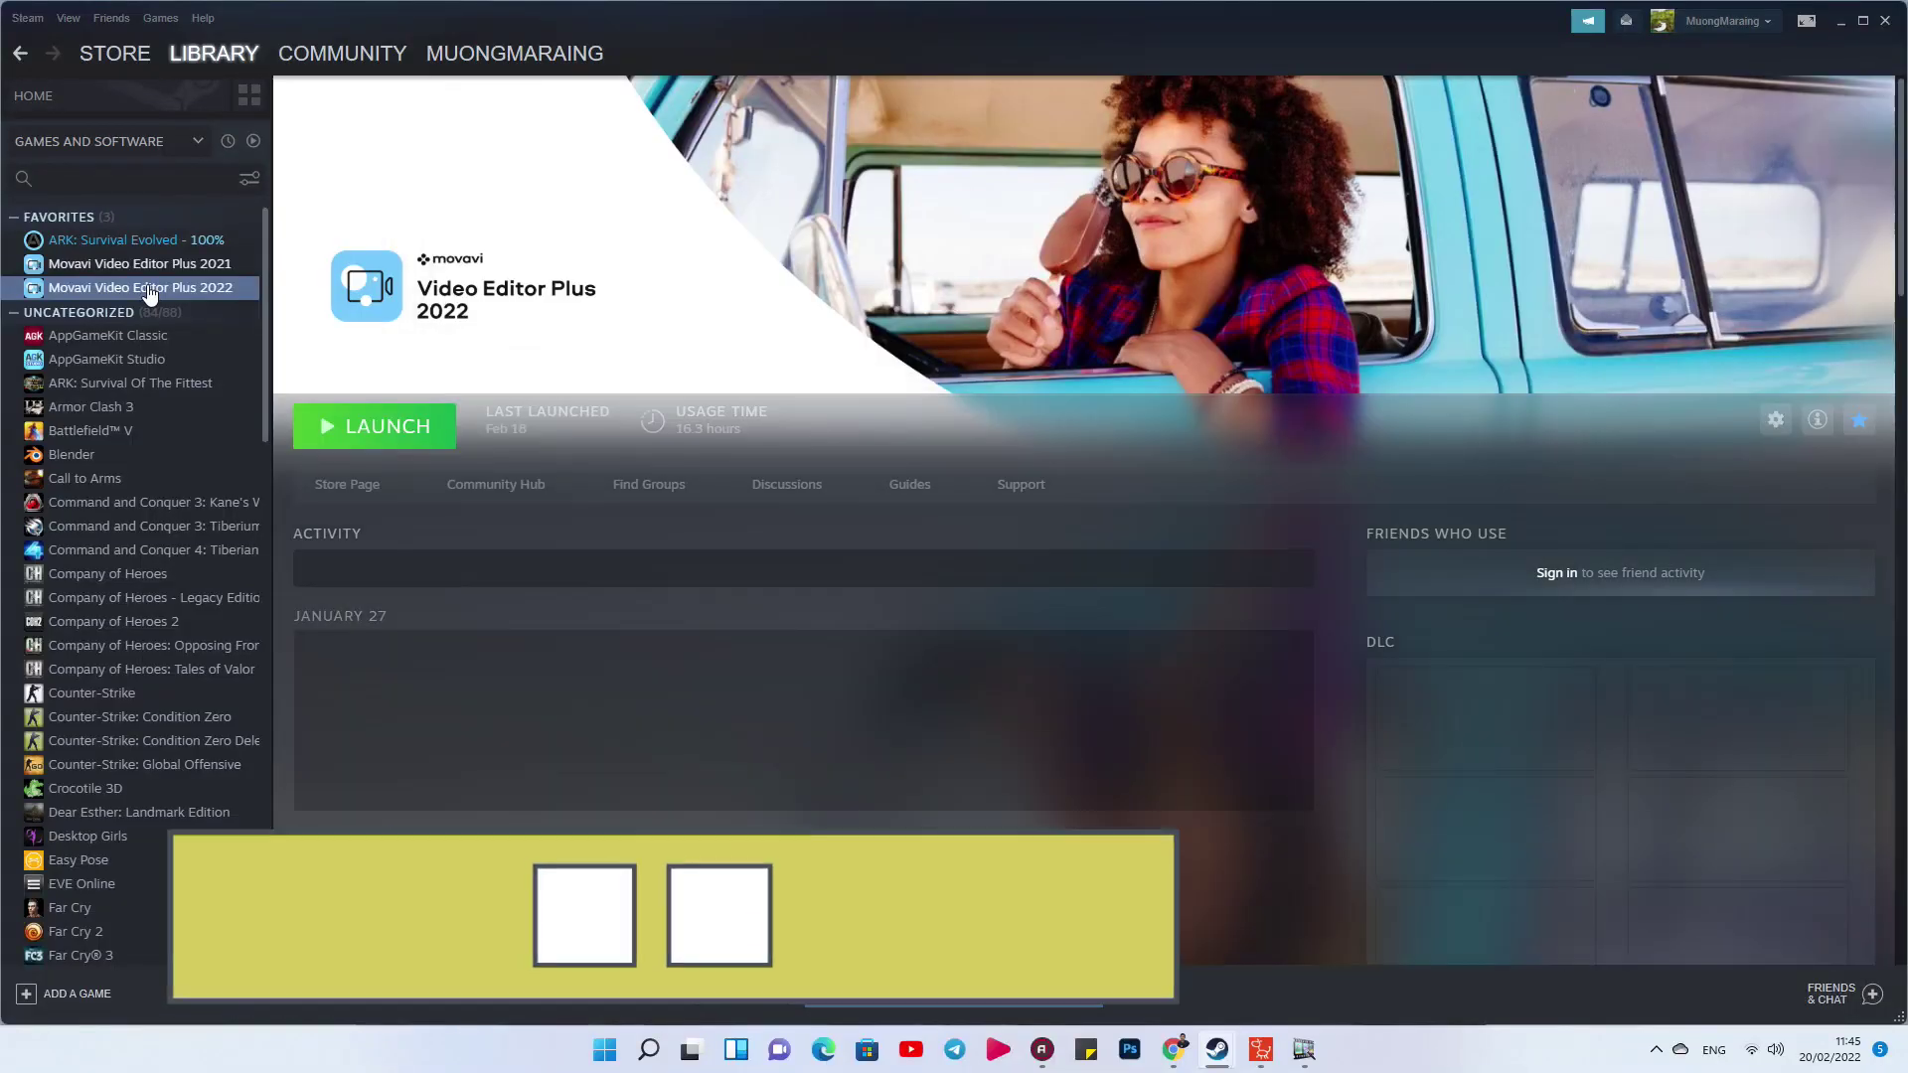
{"action": "left_click", "coordinate": [384, 433]}
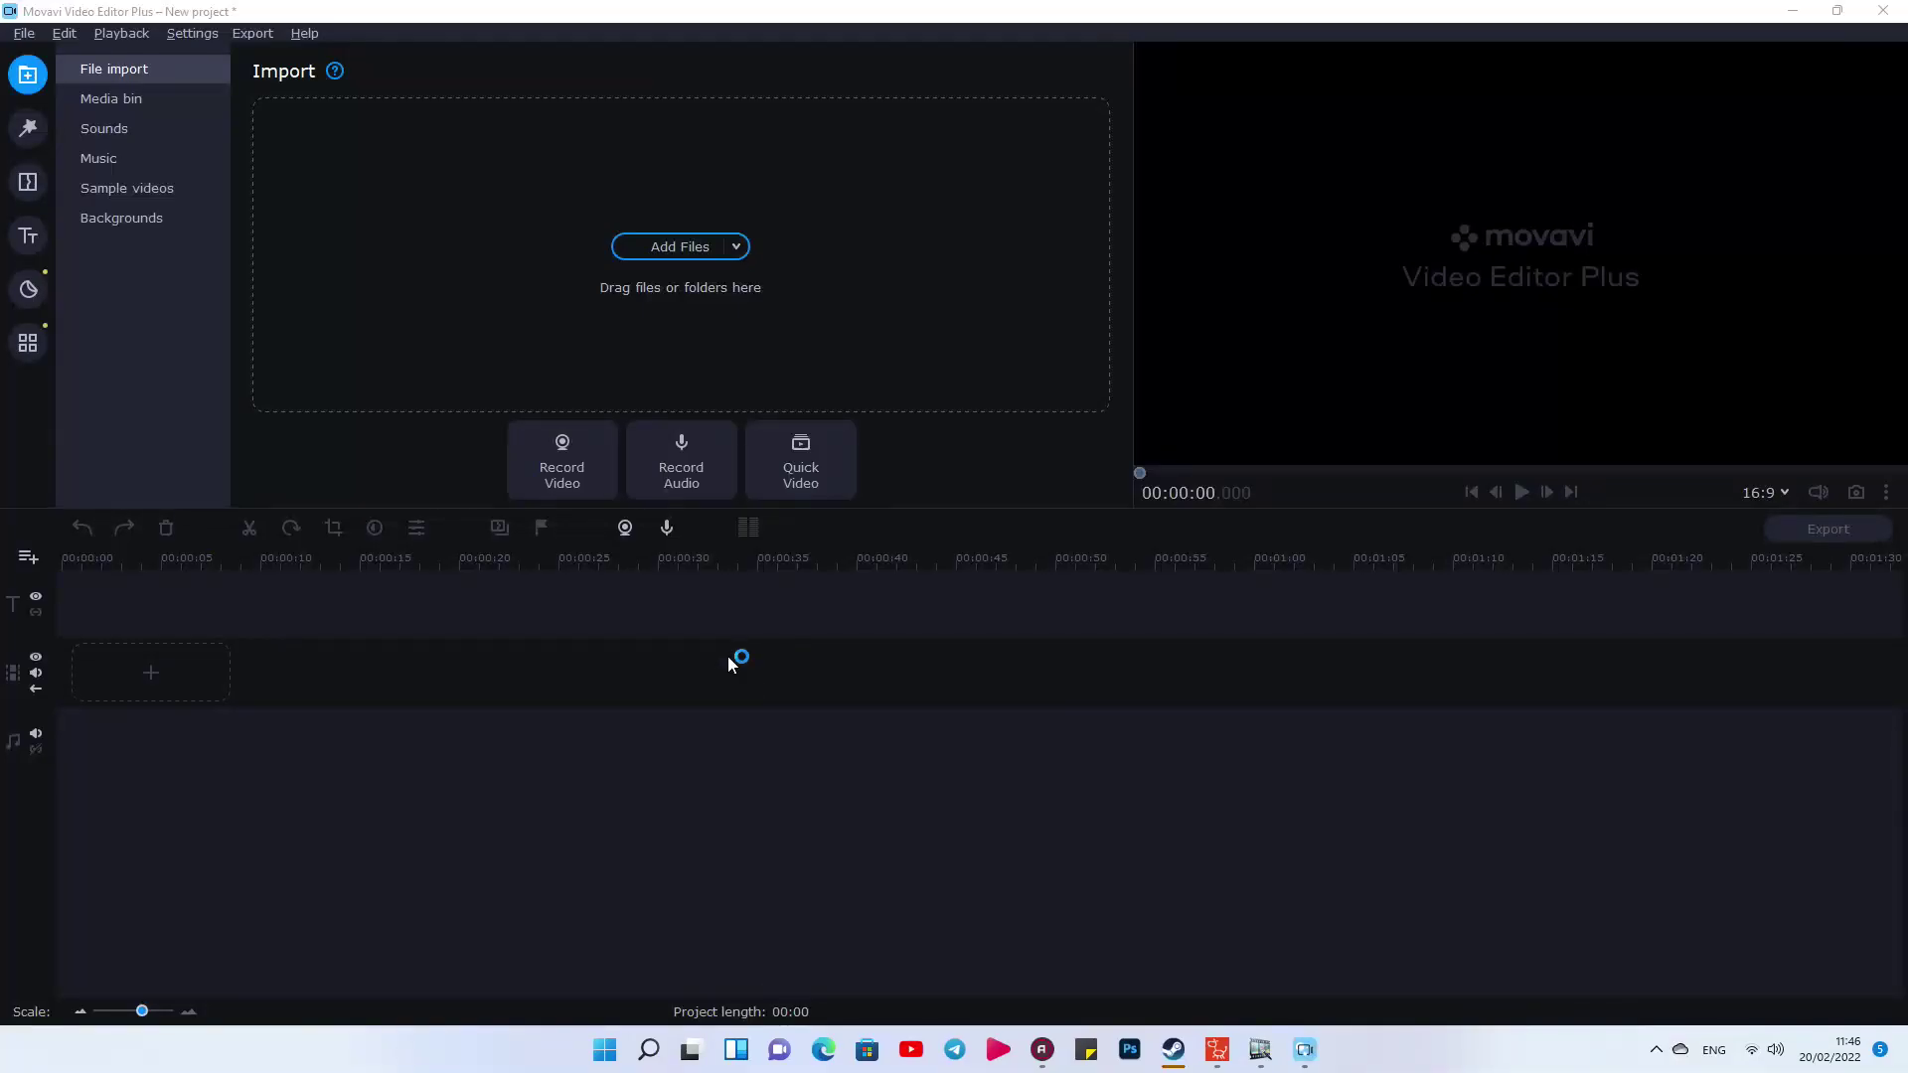
{"action": "left_click_drag", "start_coordinate": [1643, 12], "coordinate": [1739, 135]}
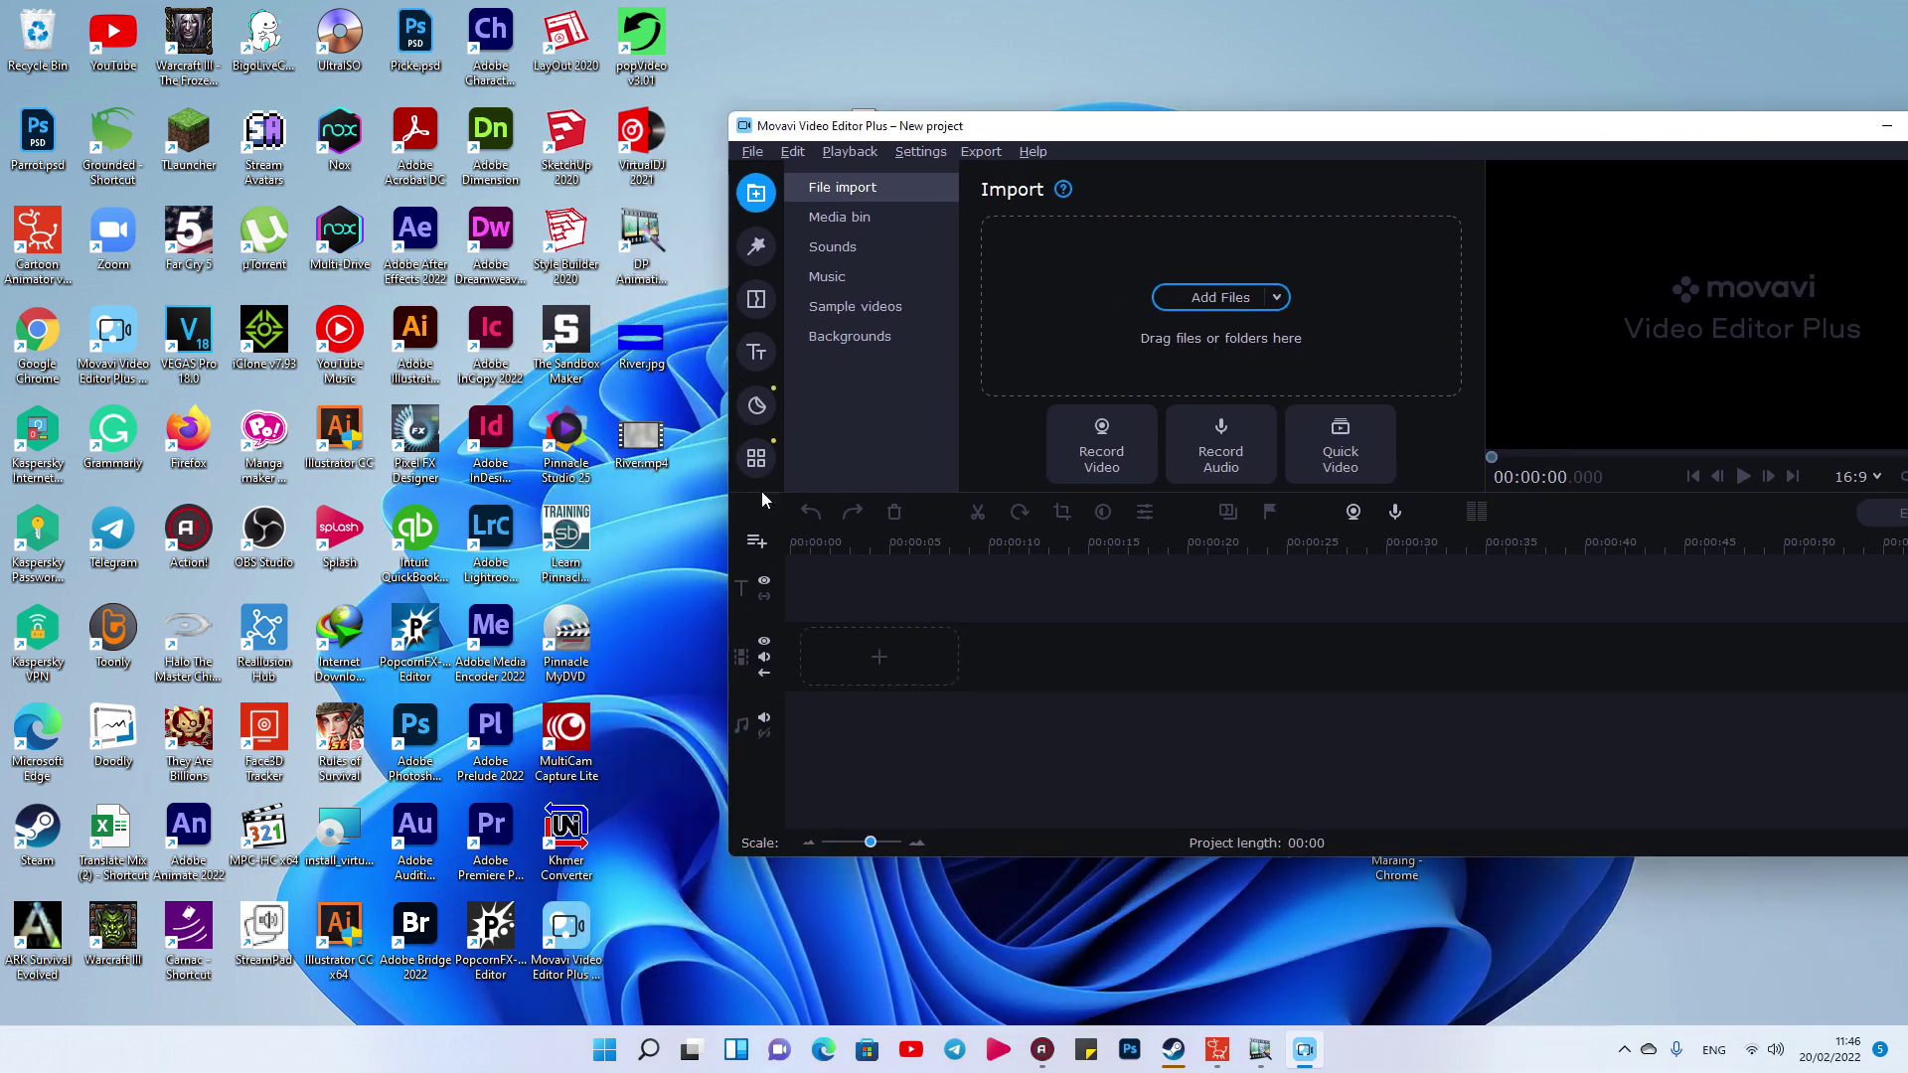
{"action": "double_click", "coordinate": [1206, 136]}
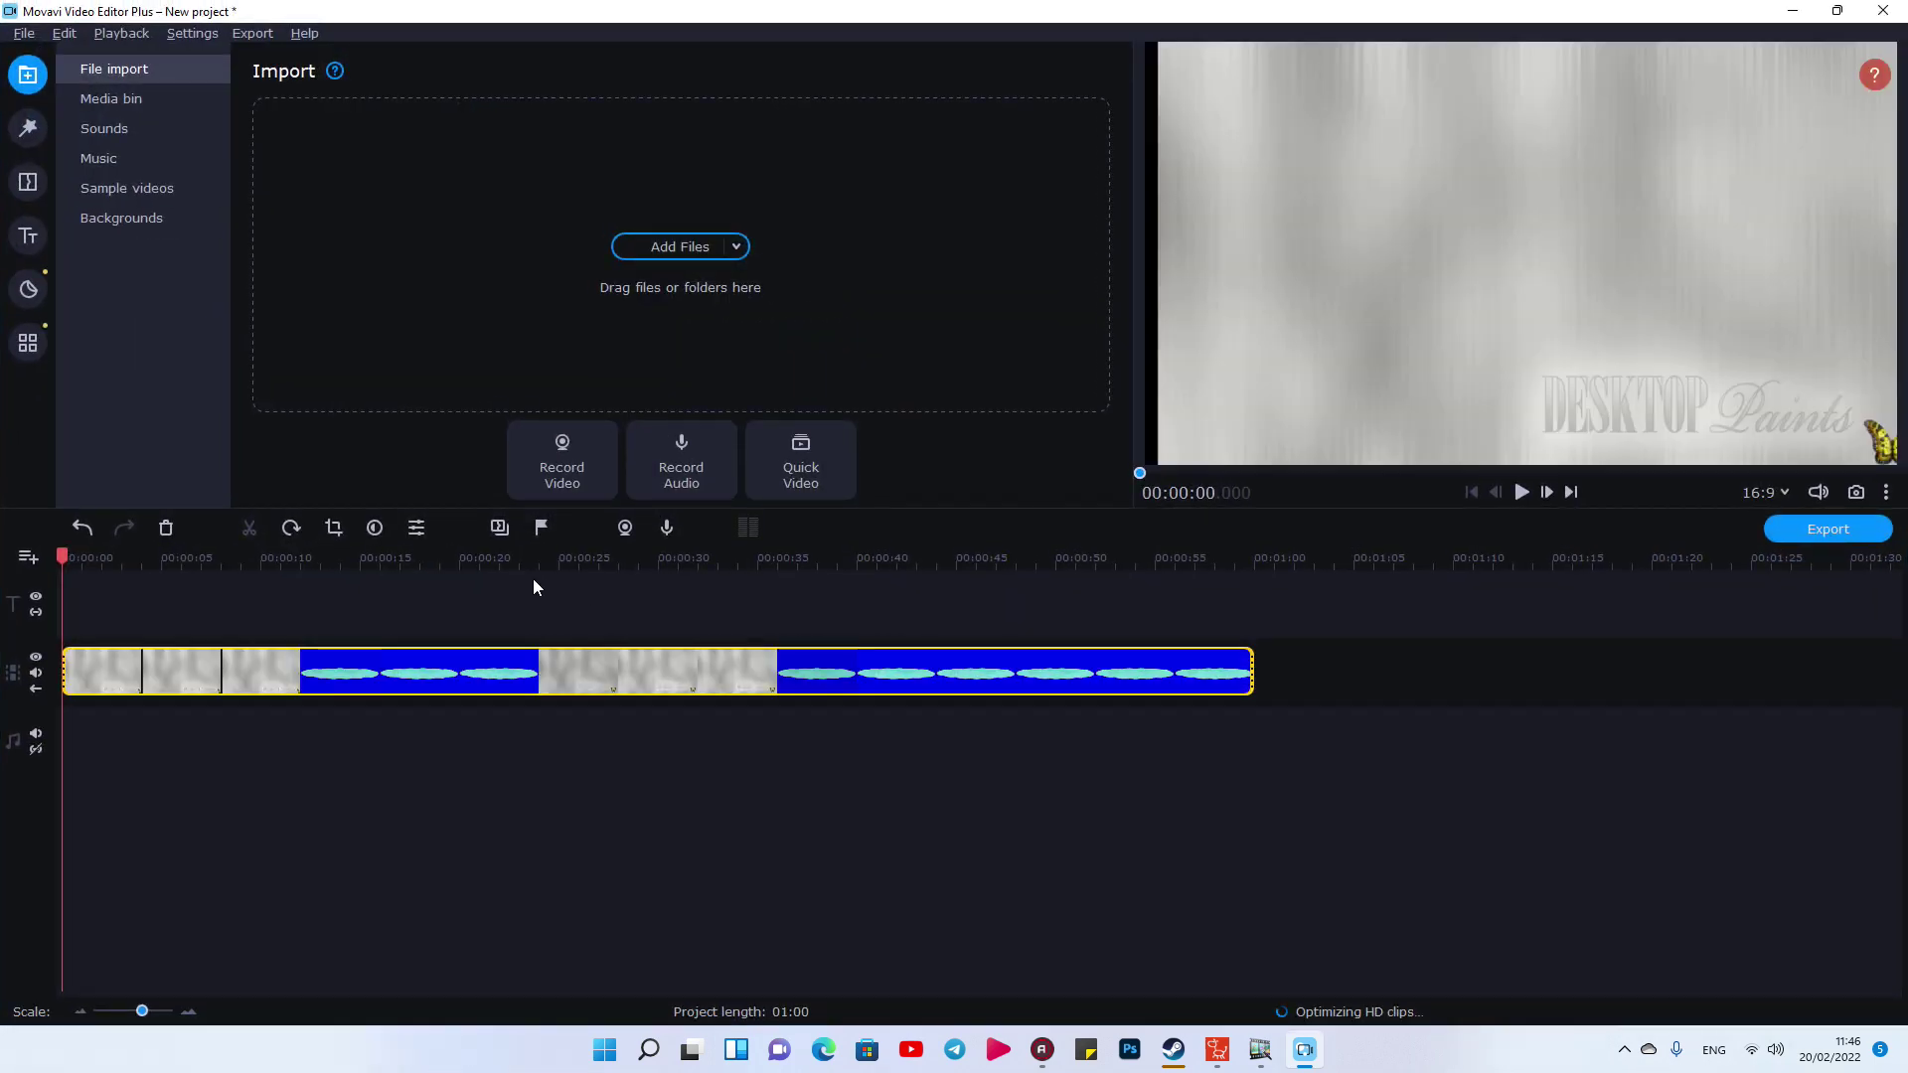
- Split the clip at about 12.75 seconds, just inside the first river section, and delete the part before it
{"action": "mouse_move", "coordinate": [295, 560]}
{"action": "left_mouse_down"}
{"action": "mouse_move", "coordinate": [337, 558]}
{"action": "mouse_move", "coordinate": [250, 560]}
{"action": "mouse_move", "coordinate": [313, 563]}
{"action": "left_mouse_up"}
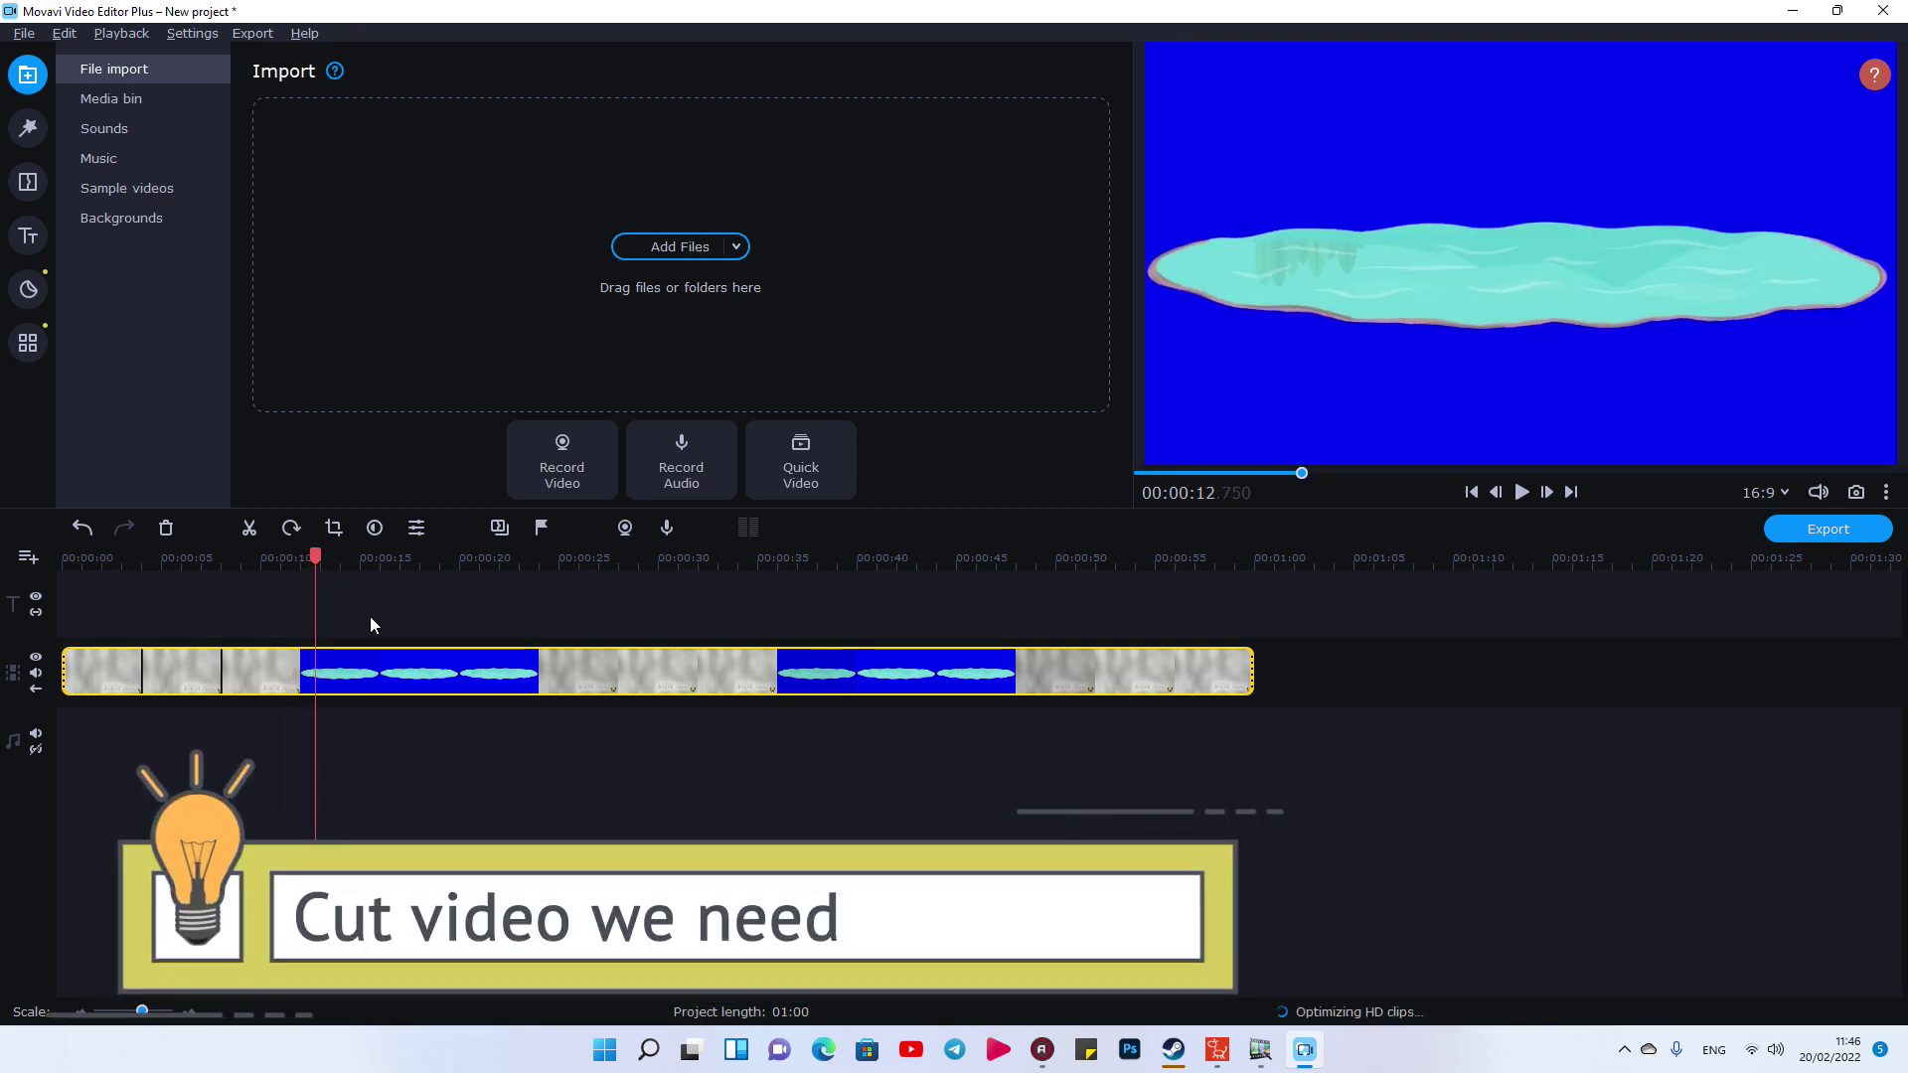
{"action": "key", "text": "ctrl+b"}
{"action": "left_click", "coordinate": [230, 667]}
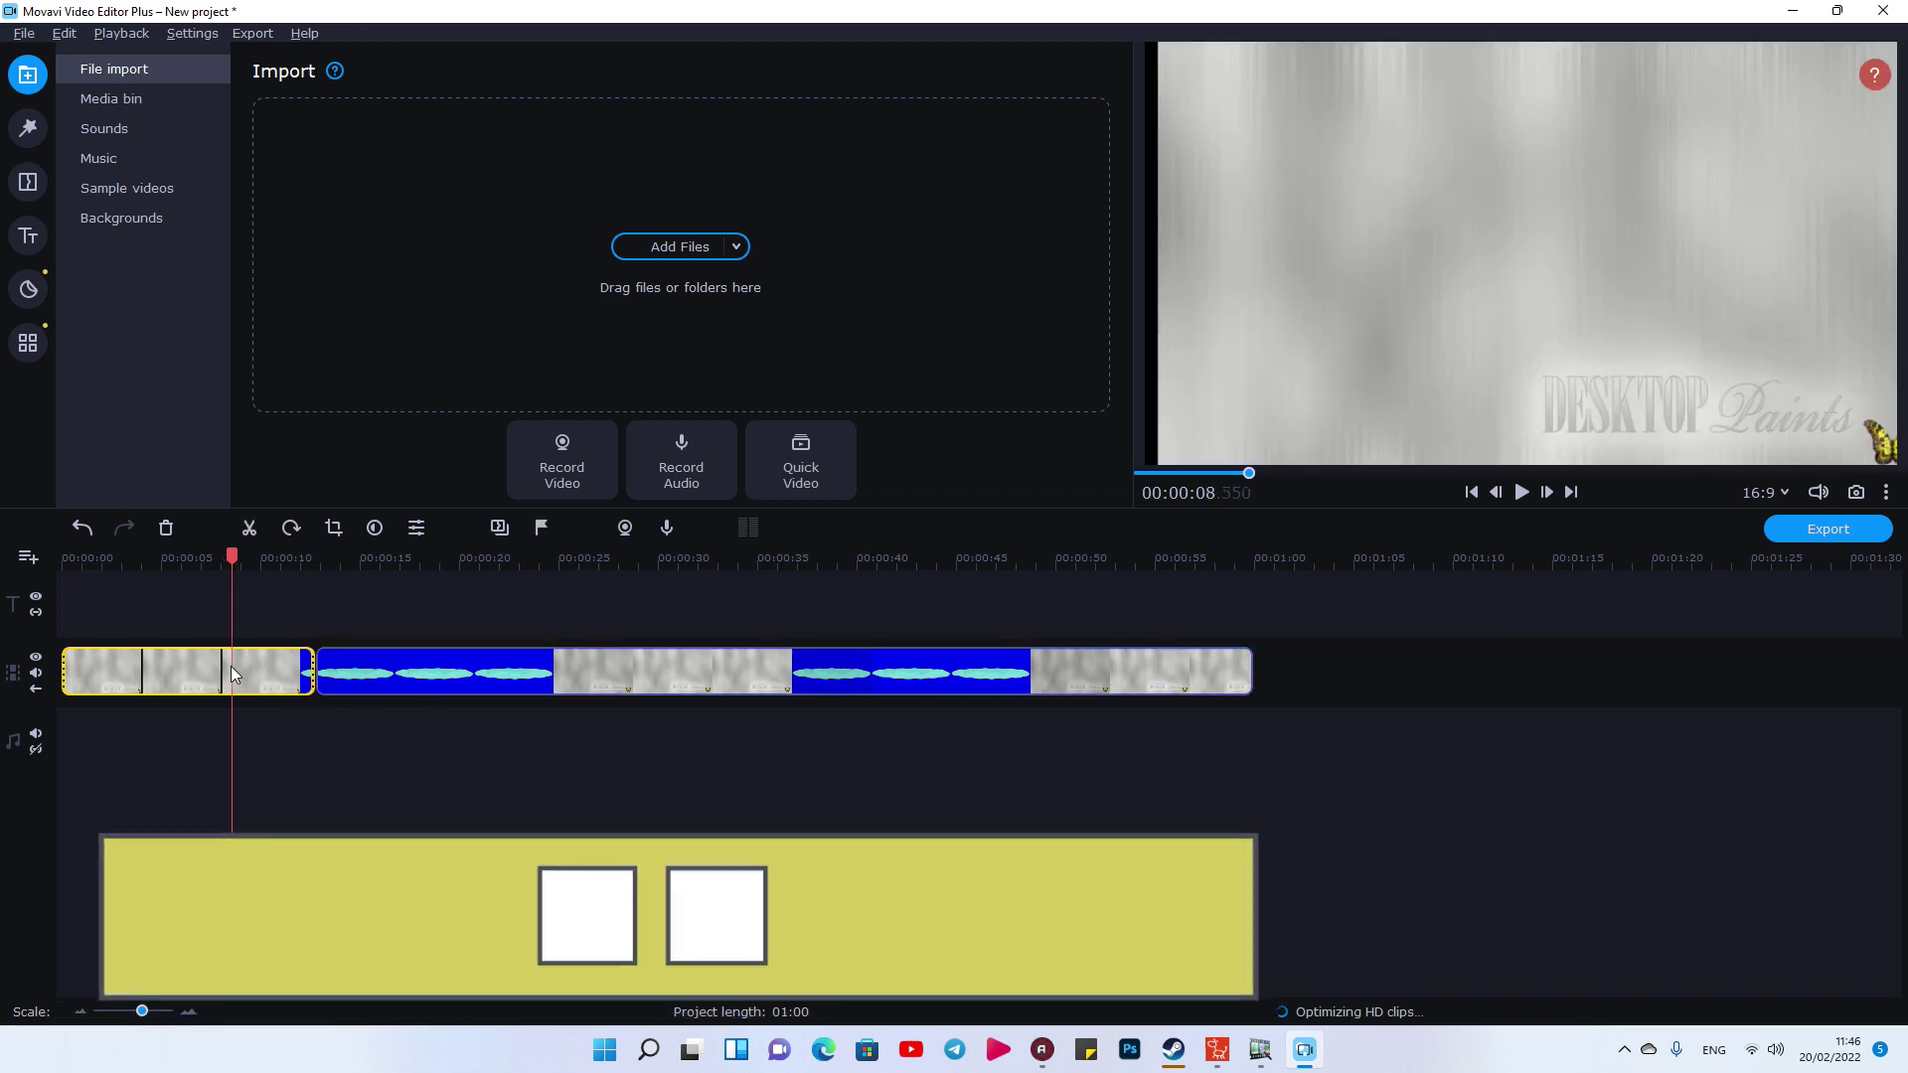
{"action": "key", "text": "Delete"}
- Remove everything after the first river section, leaving a river clip about 9 seconds long
{"action": "key", "text": "space"}
{"action": "left_click", "coordinate": [753, 562]}
{"action": "left_click_drag", "start_coordinate": [741, 564], "coordinate": [244, 558]}
{"action": "left_click", "coordinate": [245, 677]}
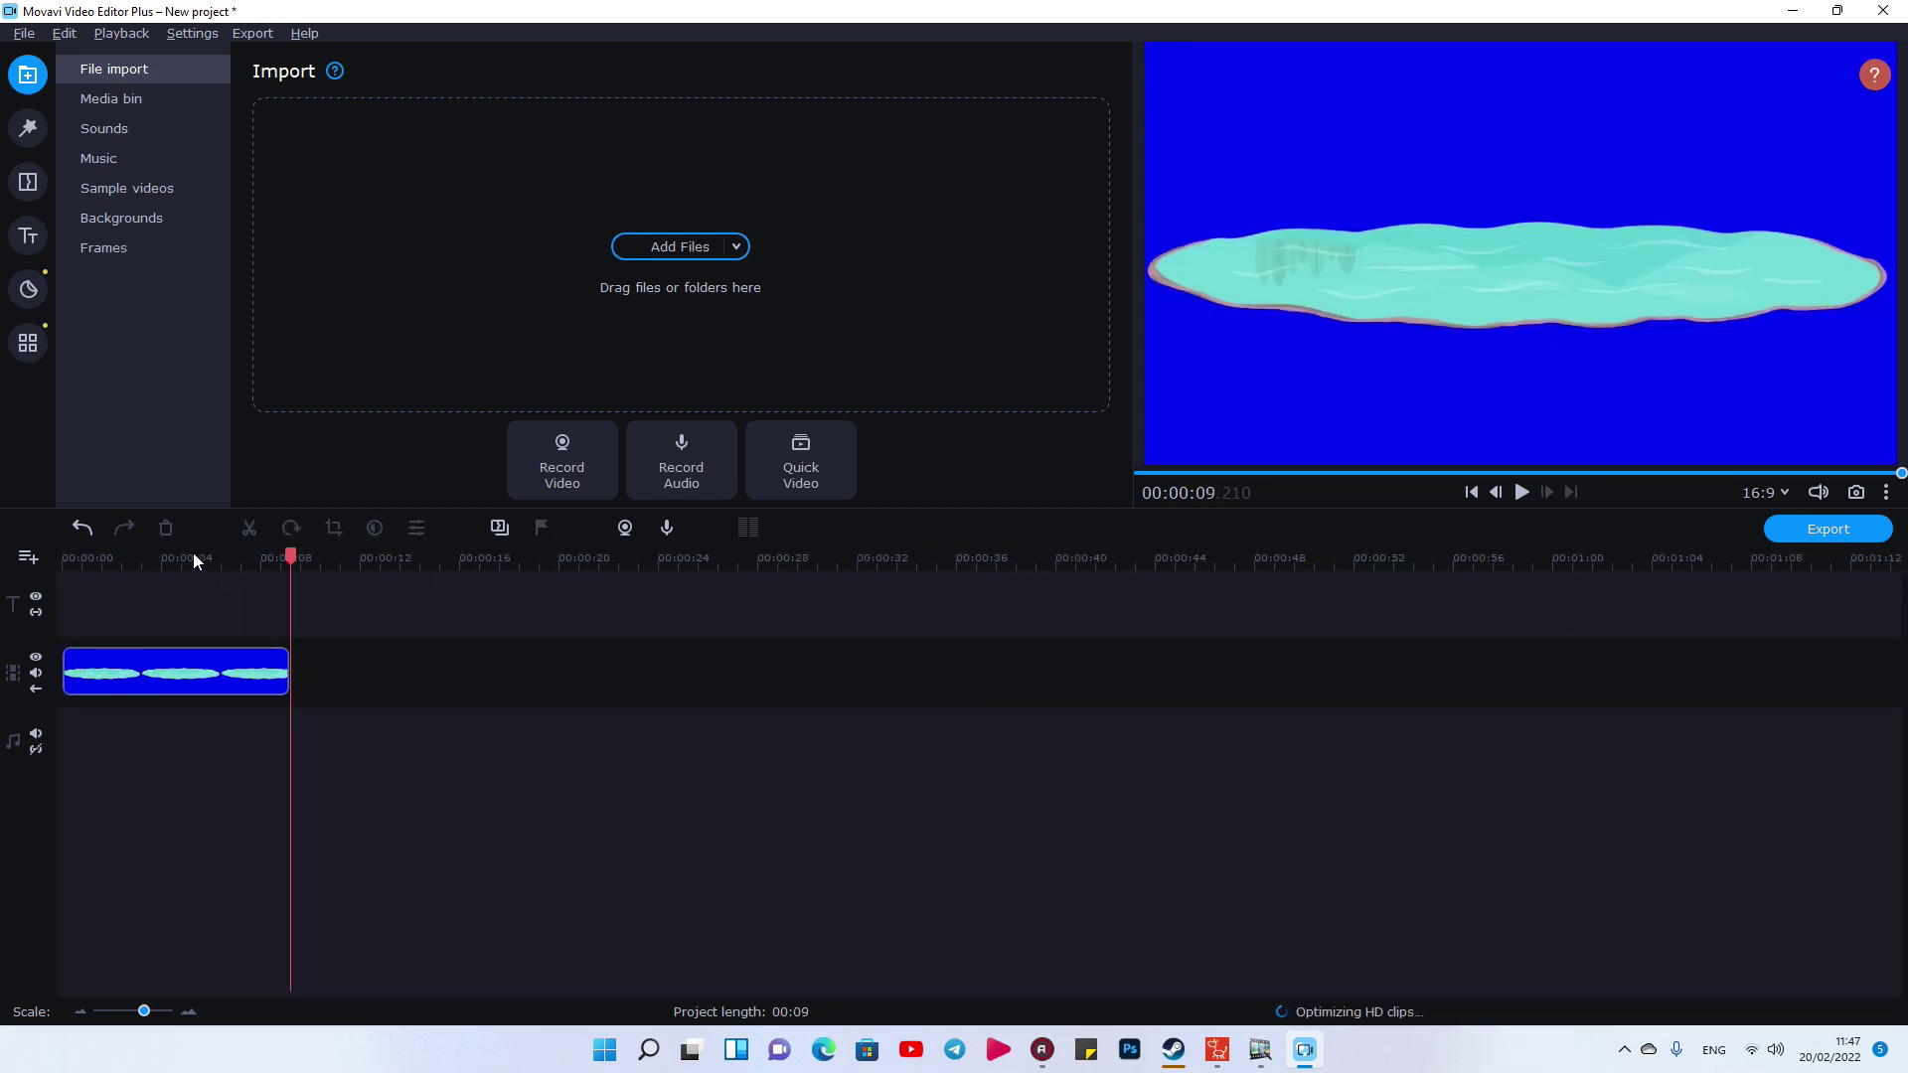
- Play back the trimmed river clip, try rotating it and undo the rotation
{"action": "key", "text": "space"}
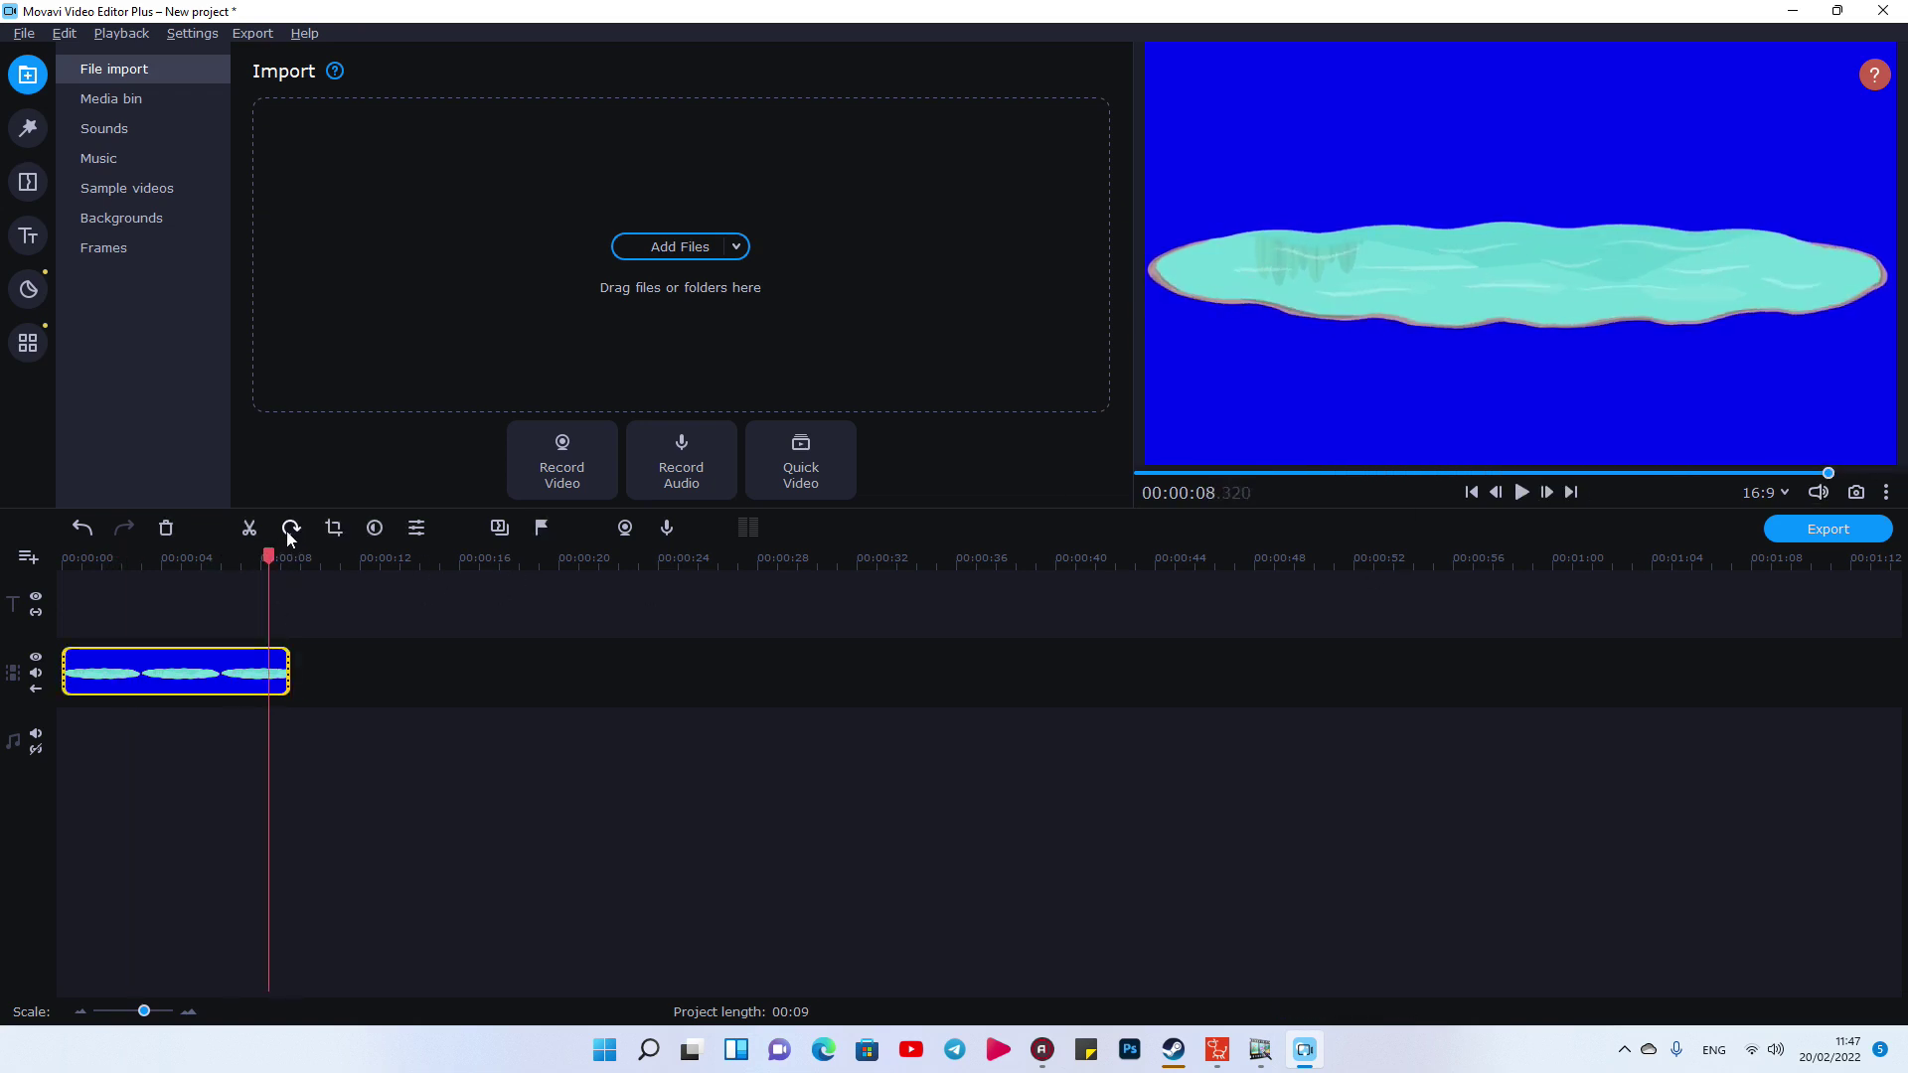
{"action": "left_click", "coordinate": [292, 530]}
{"action": "key", "text": "ctrl+z"}
{"action": "key", "text": "space"}
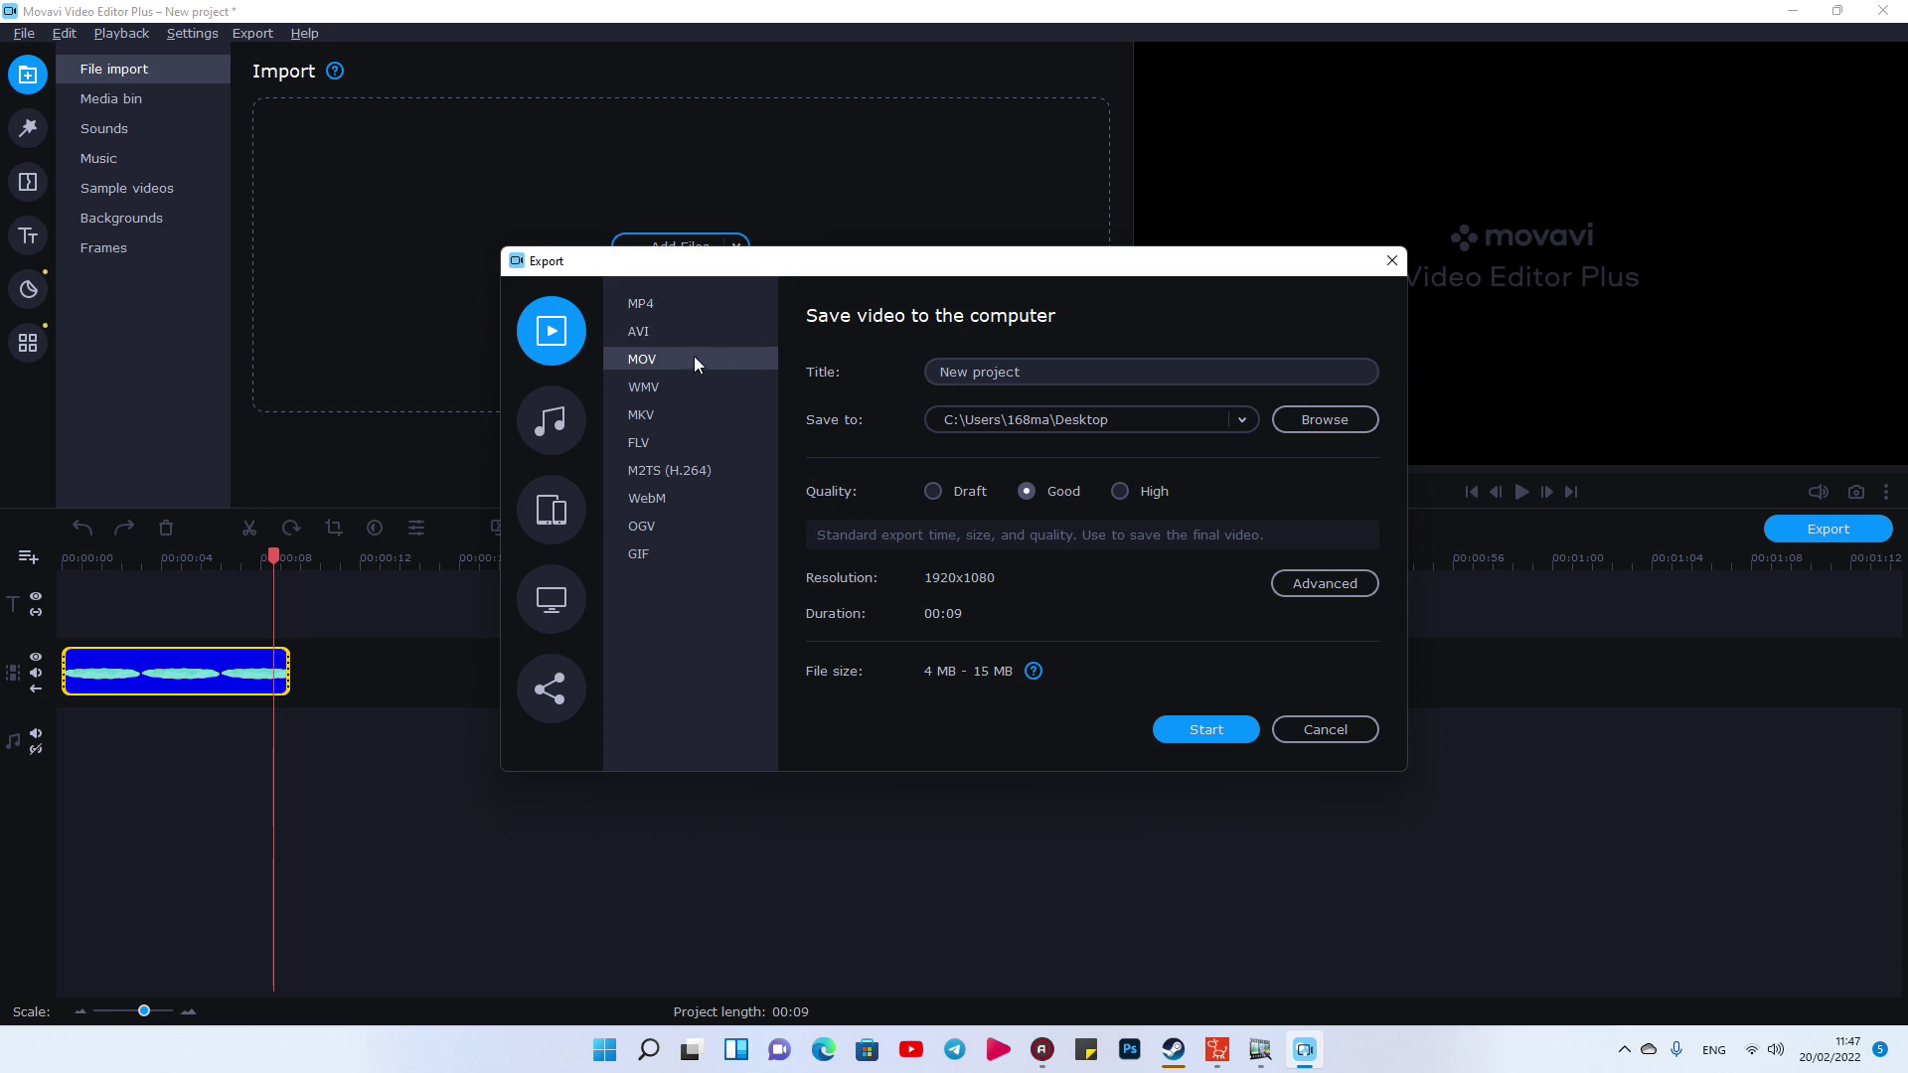
- Export the clip in MOV format to the desktop with the title River and close the output folder
{"action": "left_click_drag", "start_coordinate": [1121, 371], "coordinate": [884, 372]}
{"action": "type", "text": "R"}
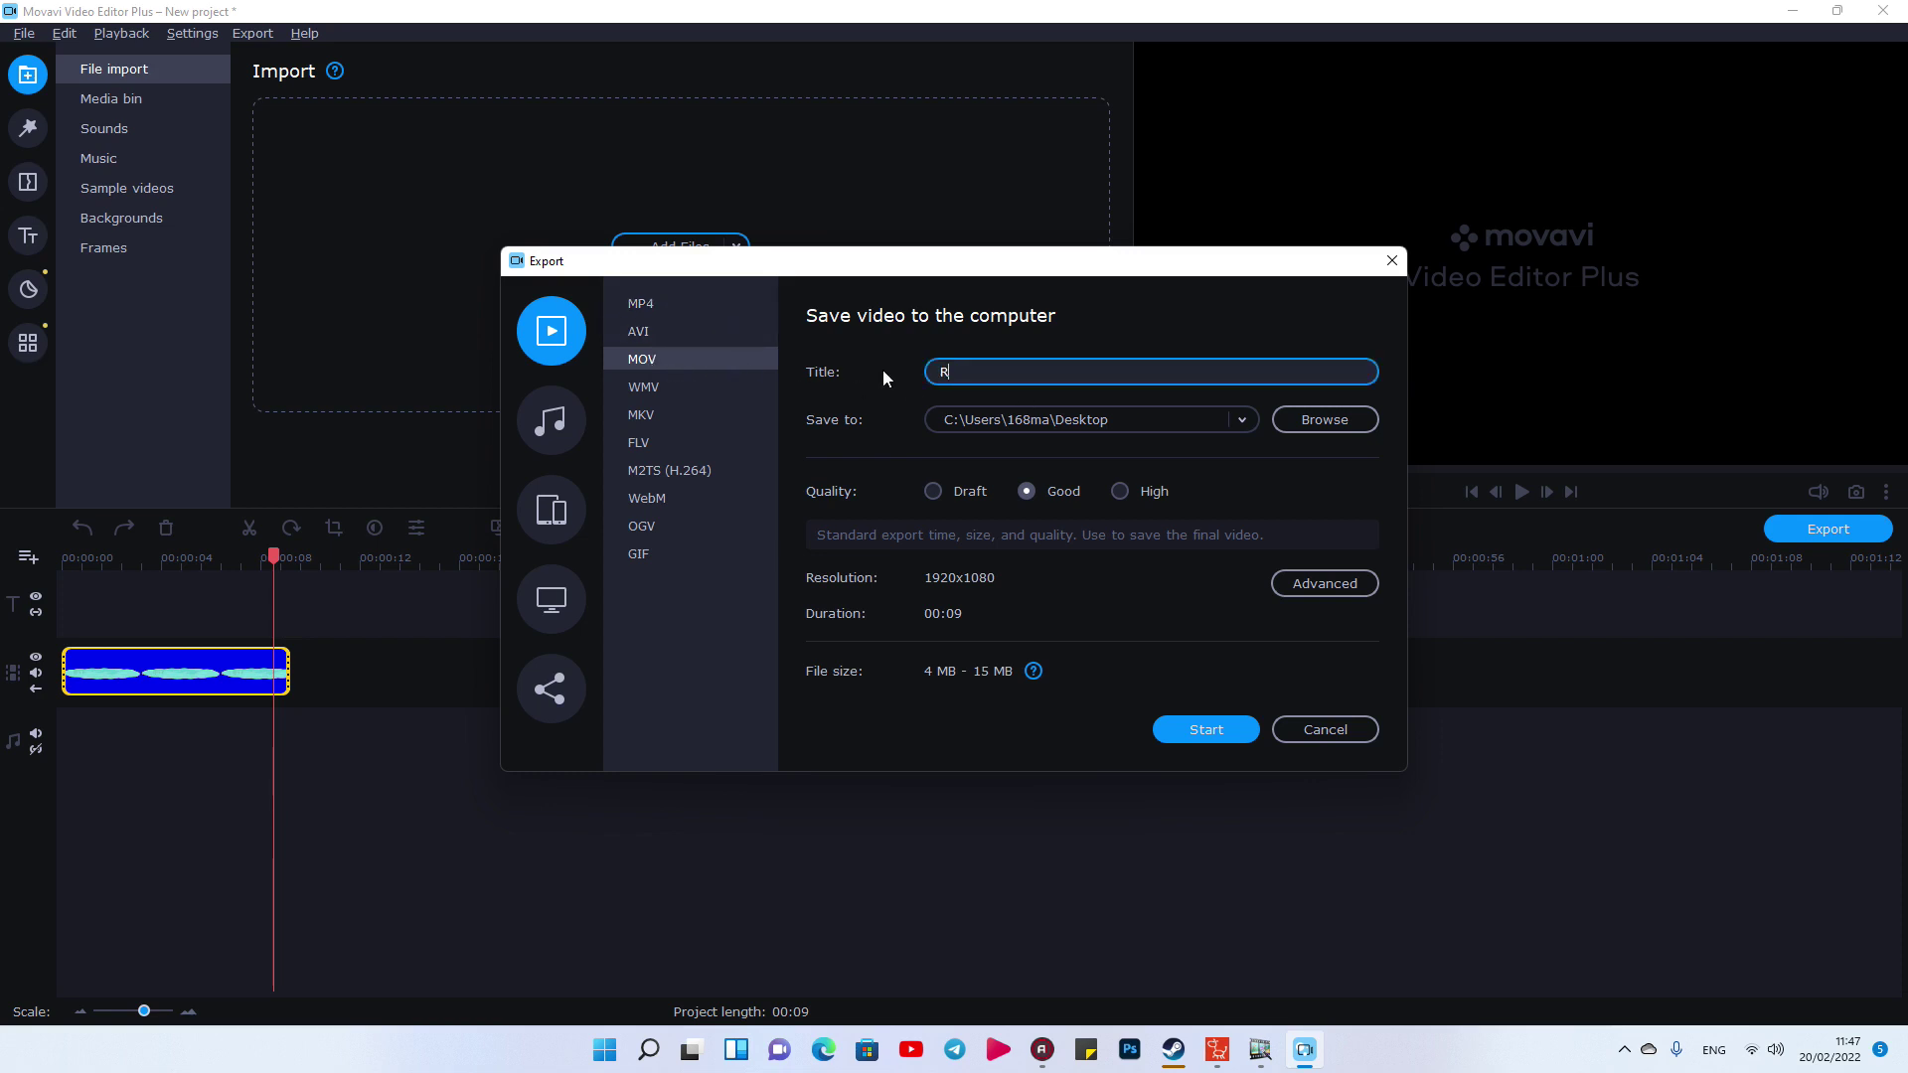
{"action": "type", "text": "iver"}
{"action": "left_click", "coordinate": [1181, 734]}
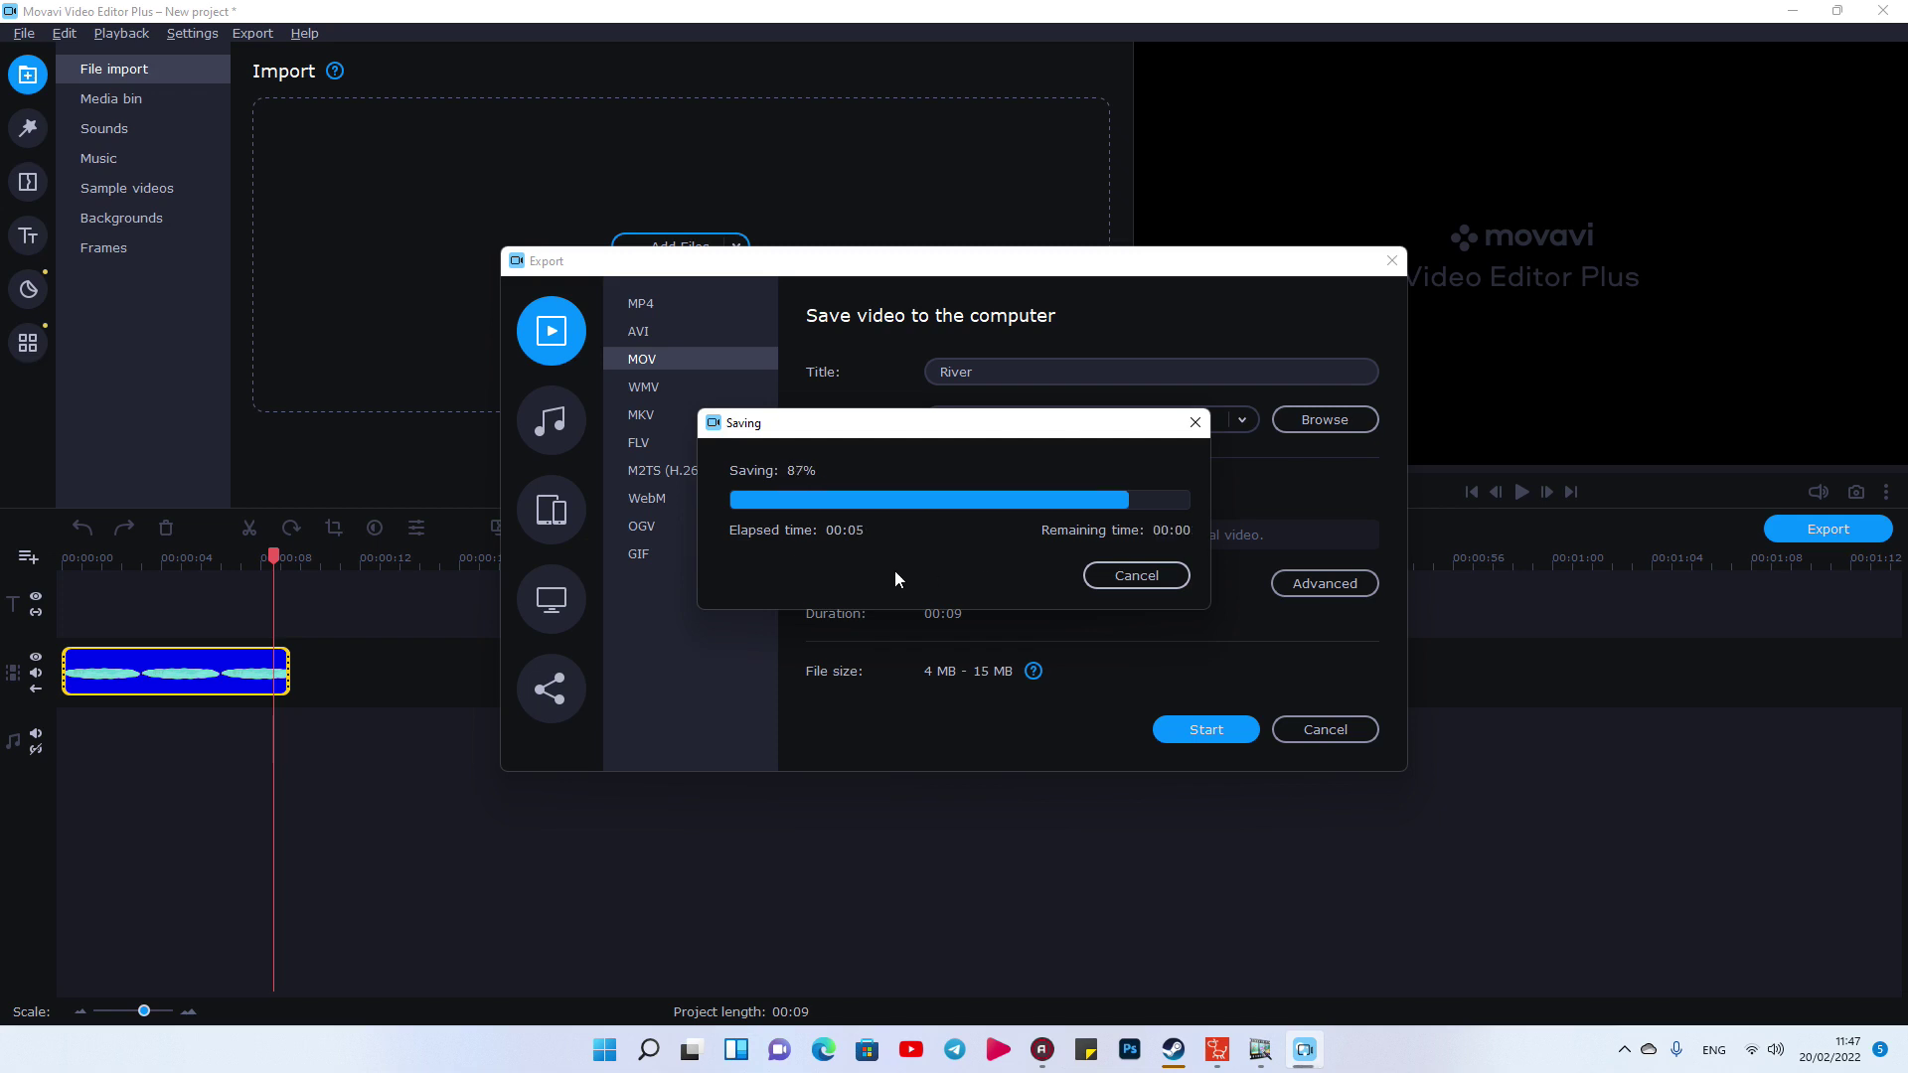
{"action": "left_click", "coordinate": [1135, 561]}
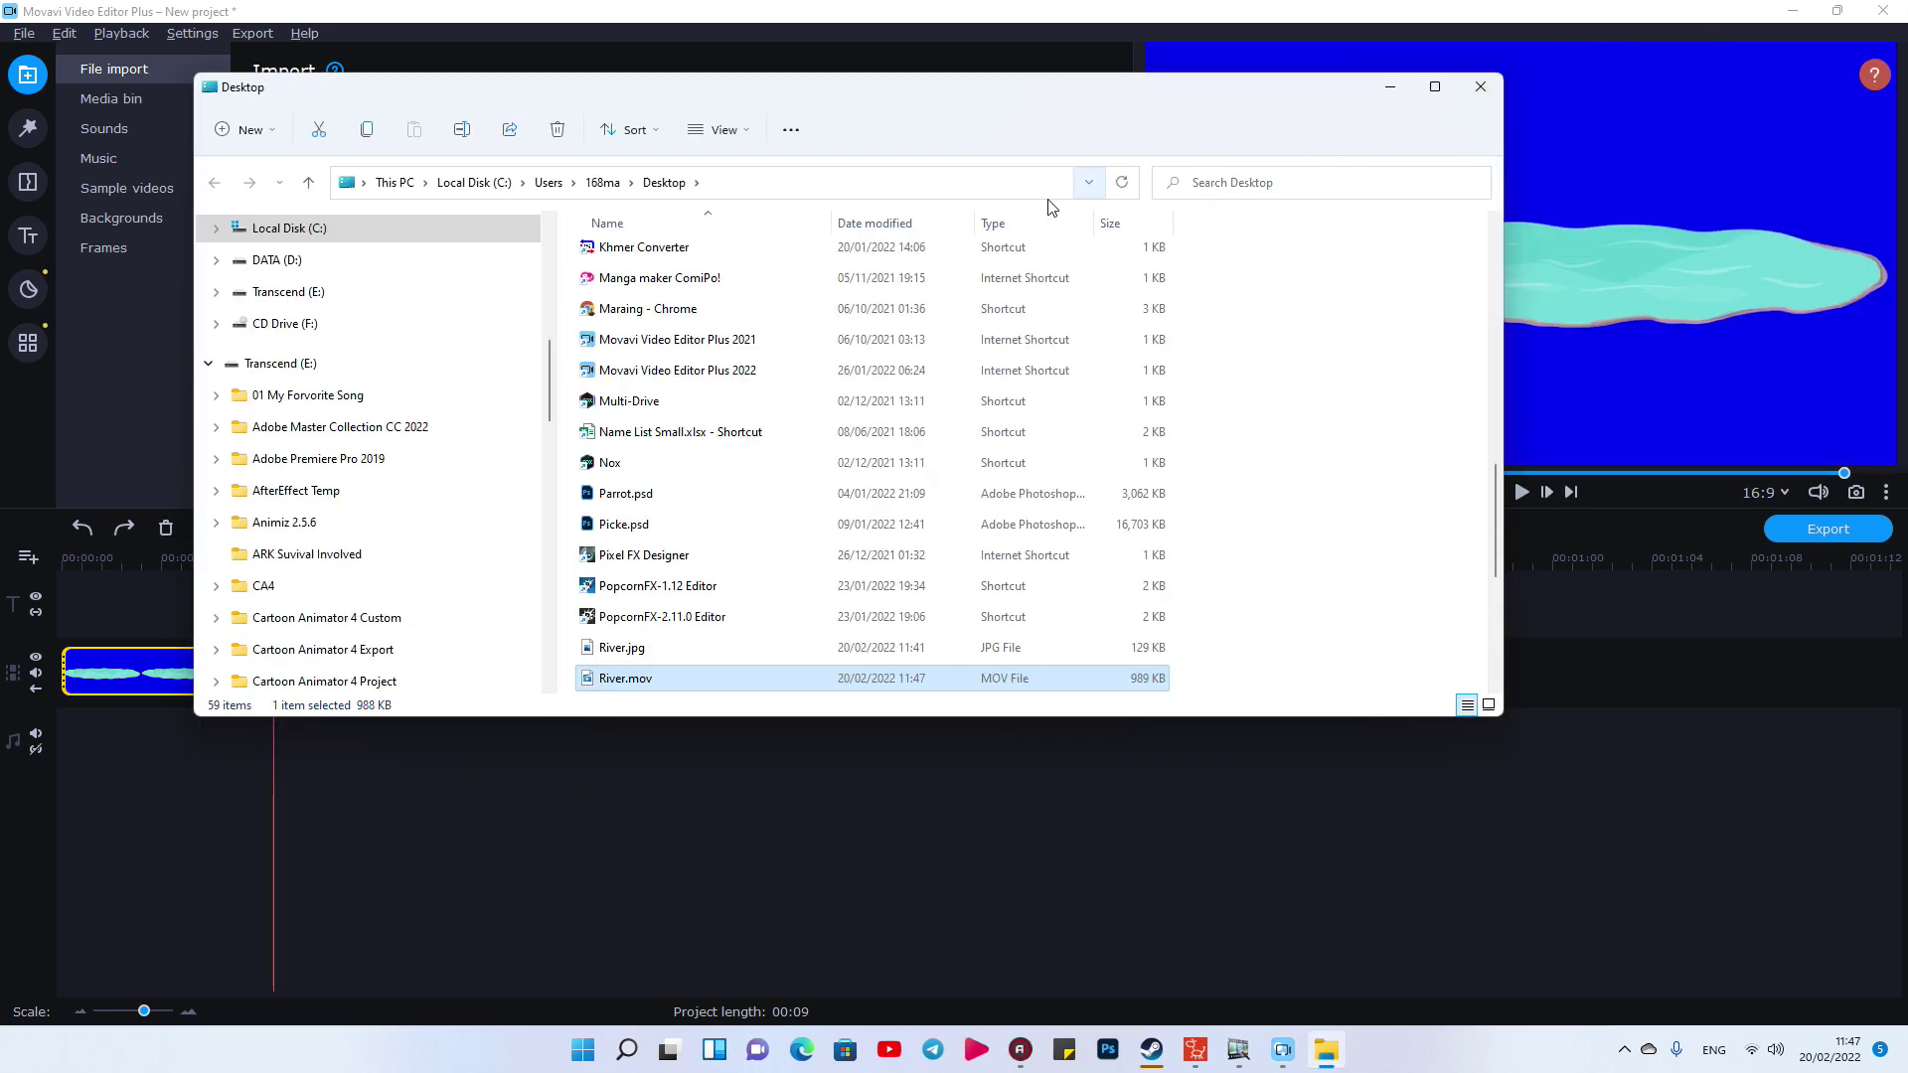
{"action": "left_click", "coordinate": [980, 181]}
{"action": "left_click", "coordinate": [1481, 86]}
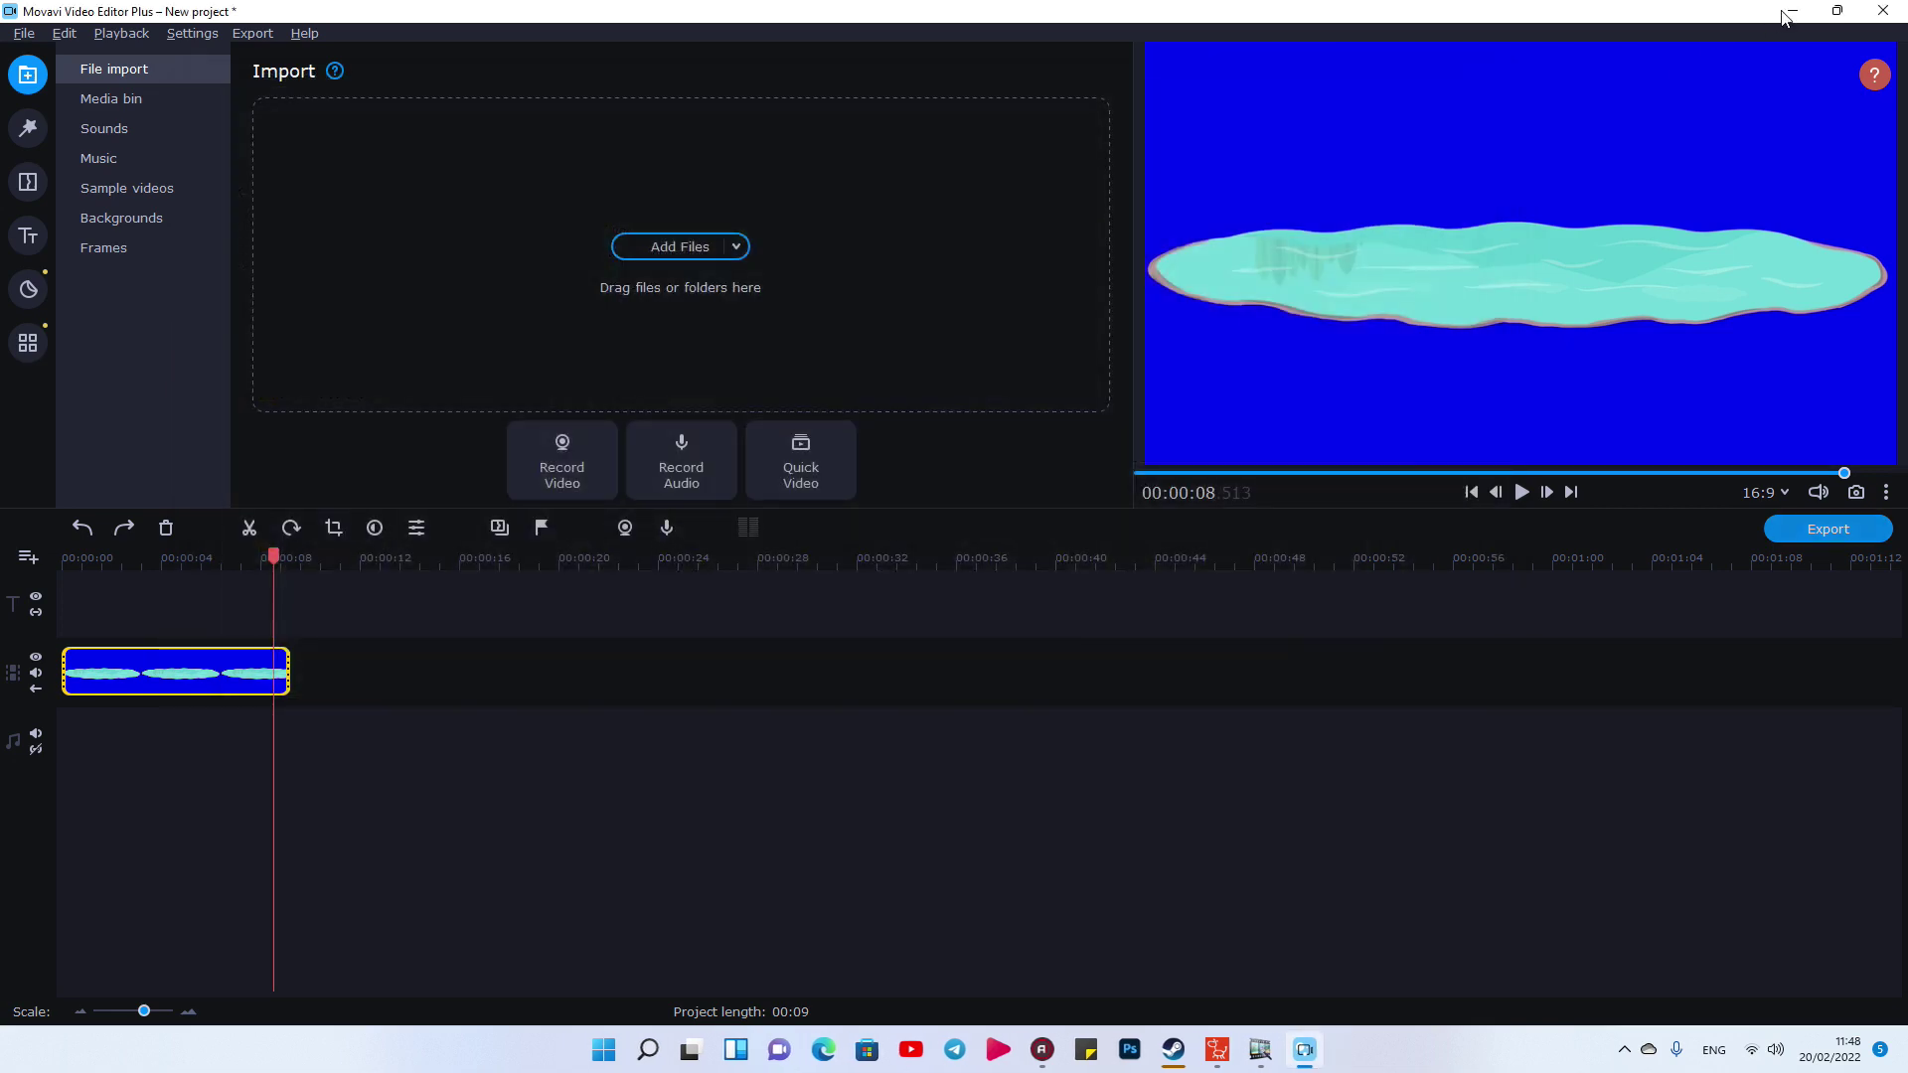
- Switch to popVideo 3, import River.mov from the desktop and preview its playback
{"action": "key", "text": "super+d"}
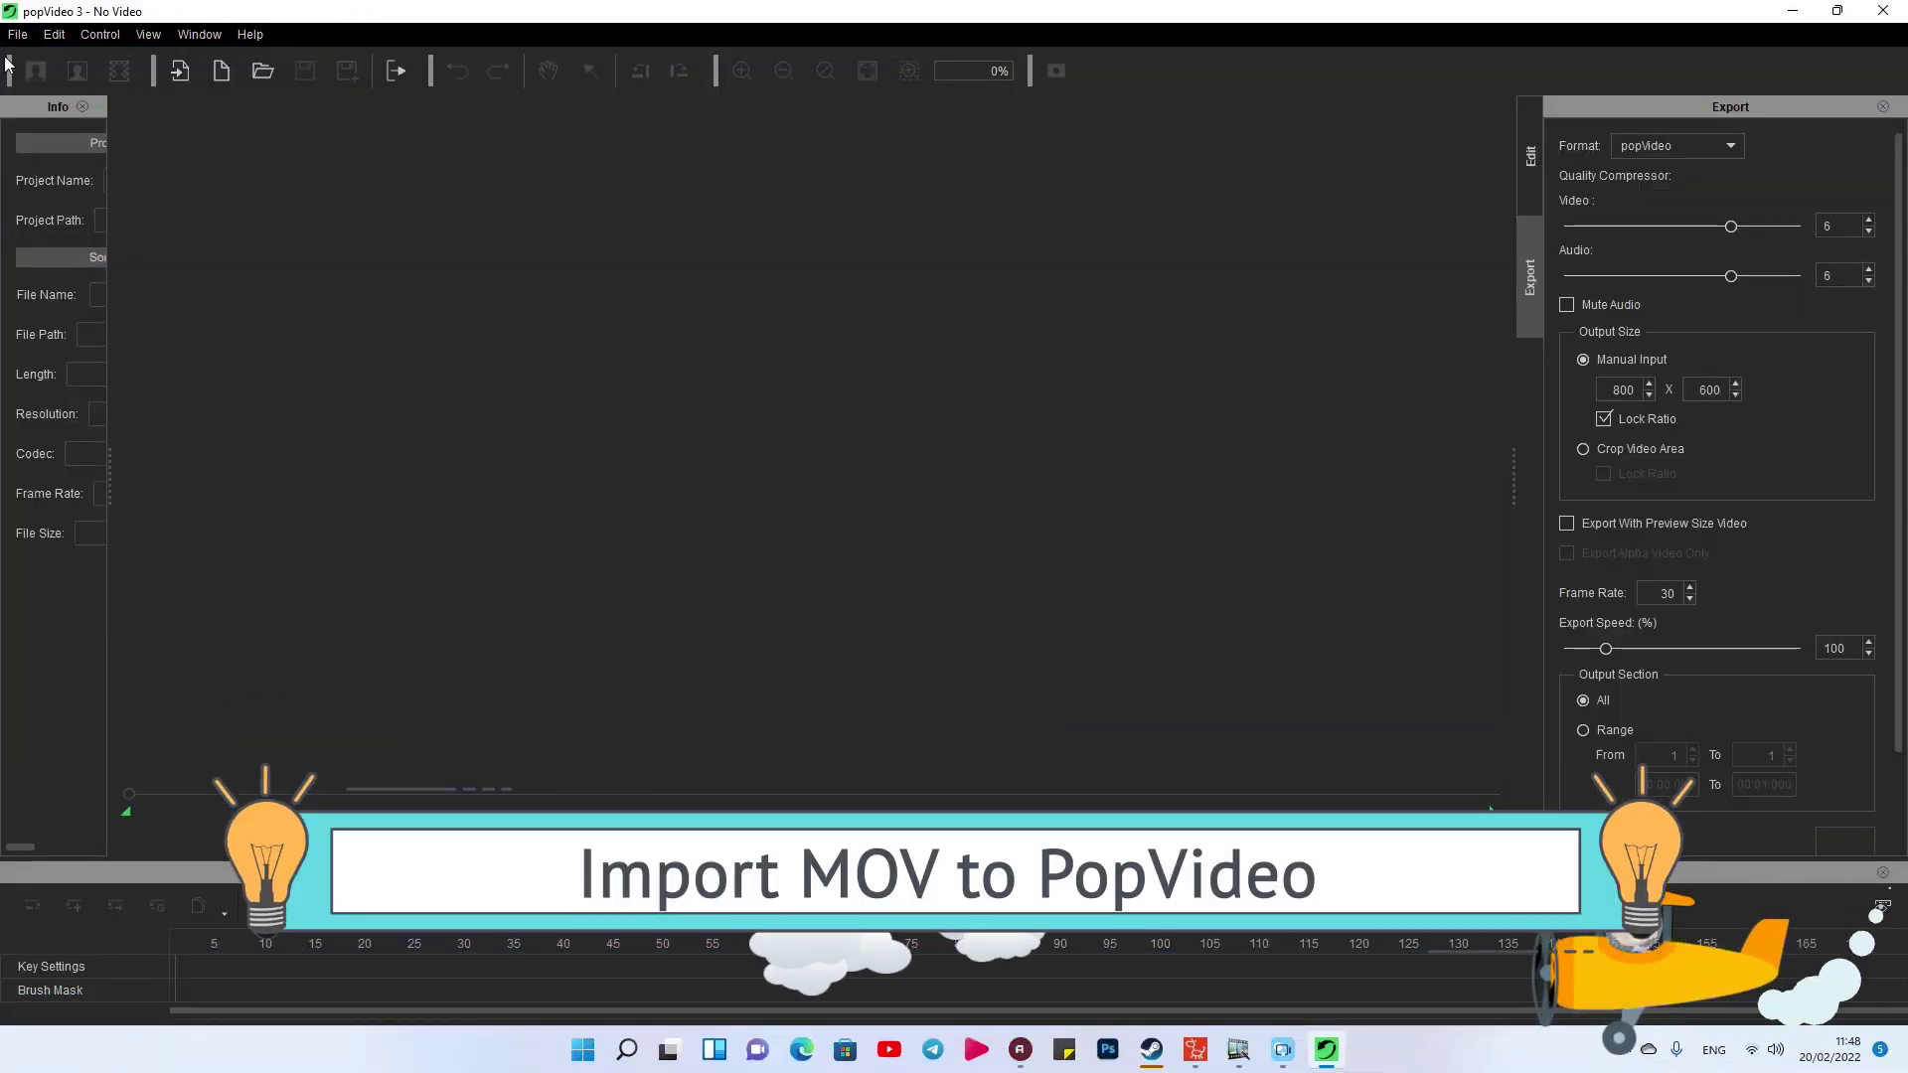
{"action": "left_click", "coordinate": [18, 35]}
{"action": "left_click", "coordinate": [79, 168]}
{"action": "scroll", "coordinate": [671, 357], "scroll_direction": "down", "scroll_amount": 3}
{"action": "left_click", "coordinate": [671, 363]}
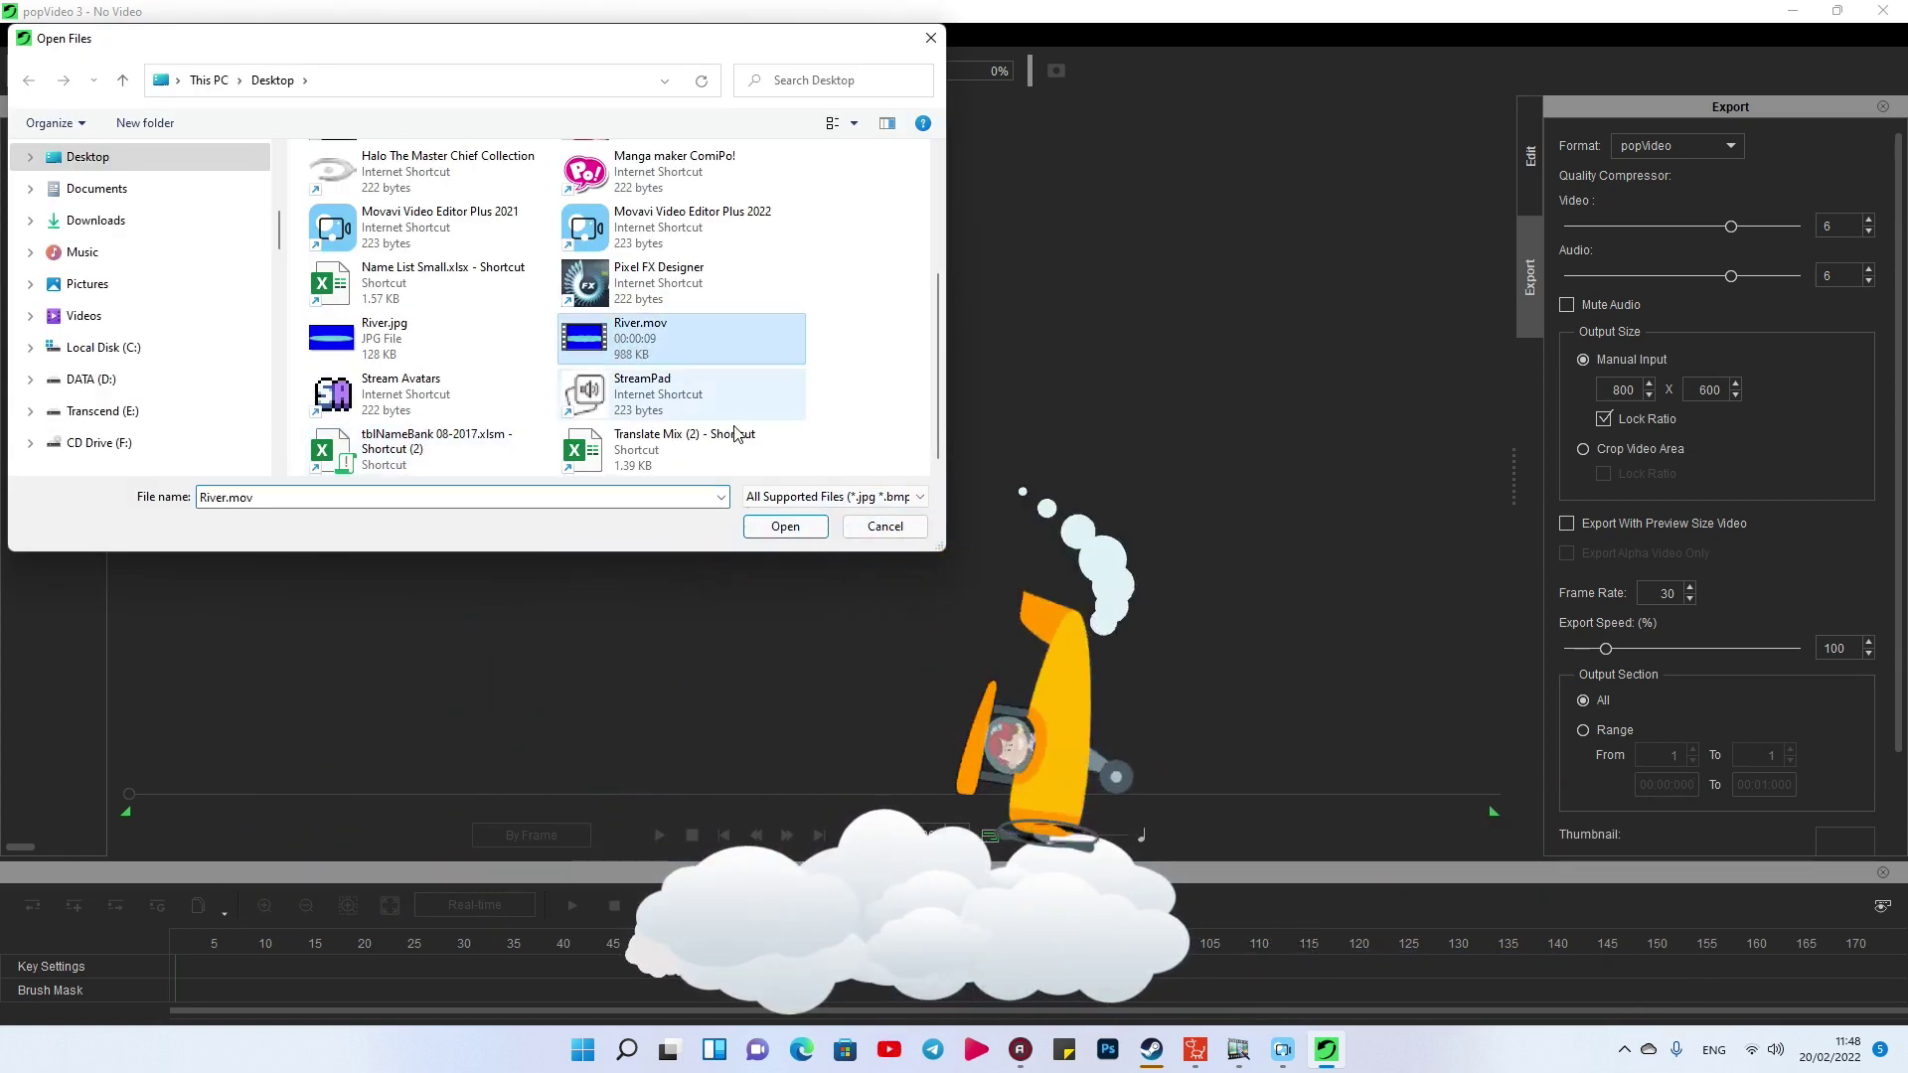
{"action": "left_click", "coordinate": [785, 525]}
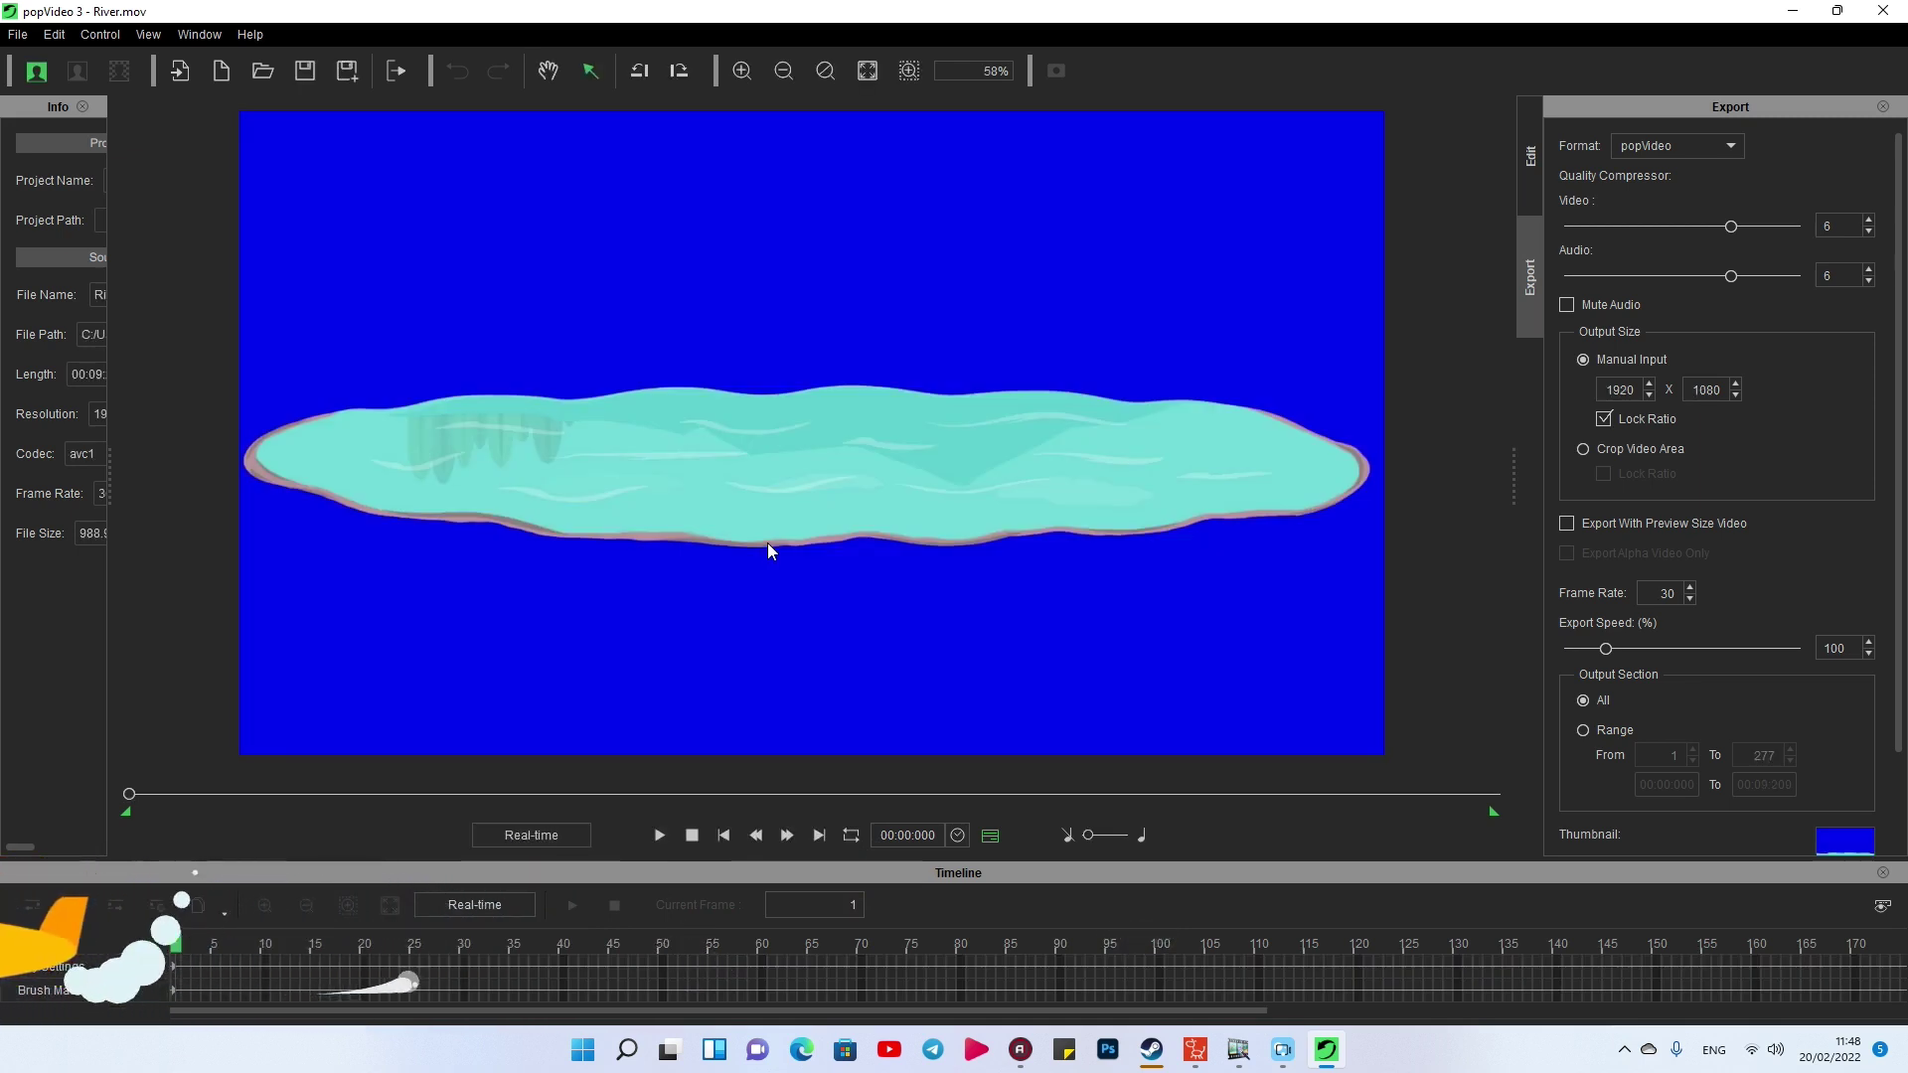
{"action": "left_click", "coordinate": [659, 835]}
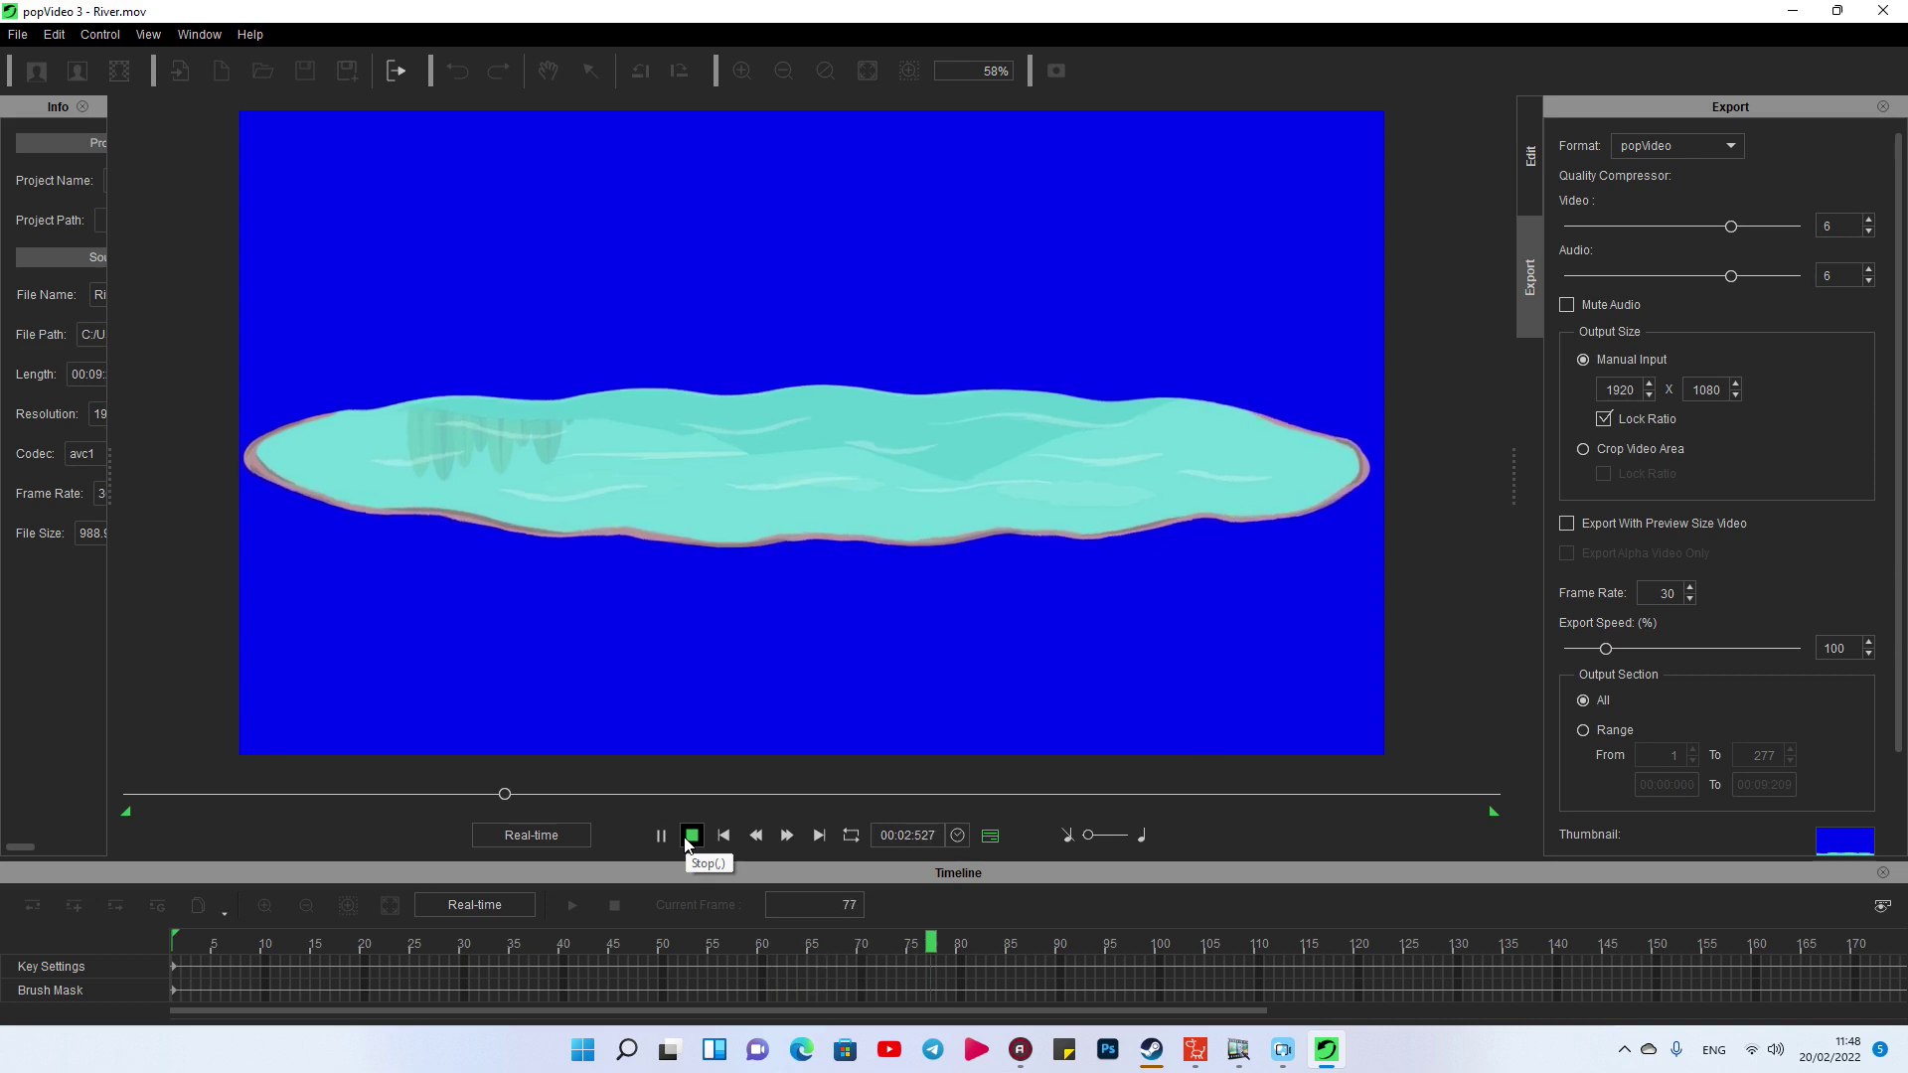
{"action": "left_click", "coordinate": [688, 839]}
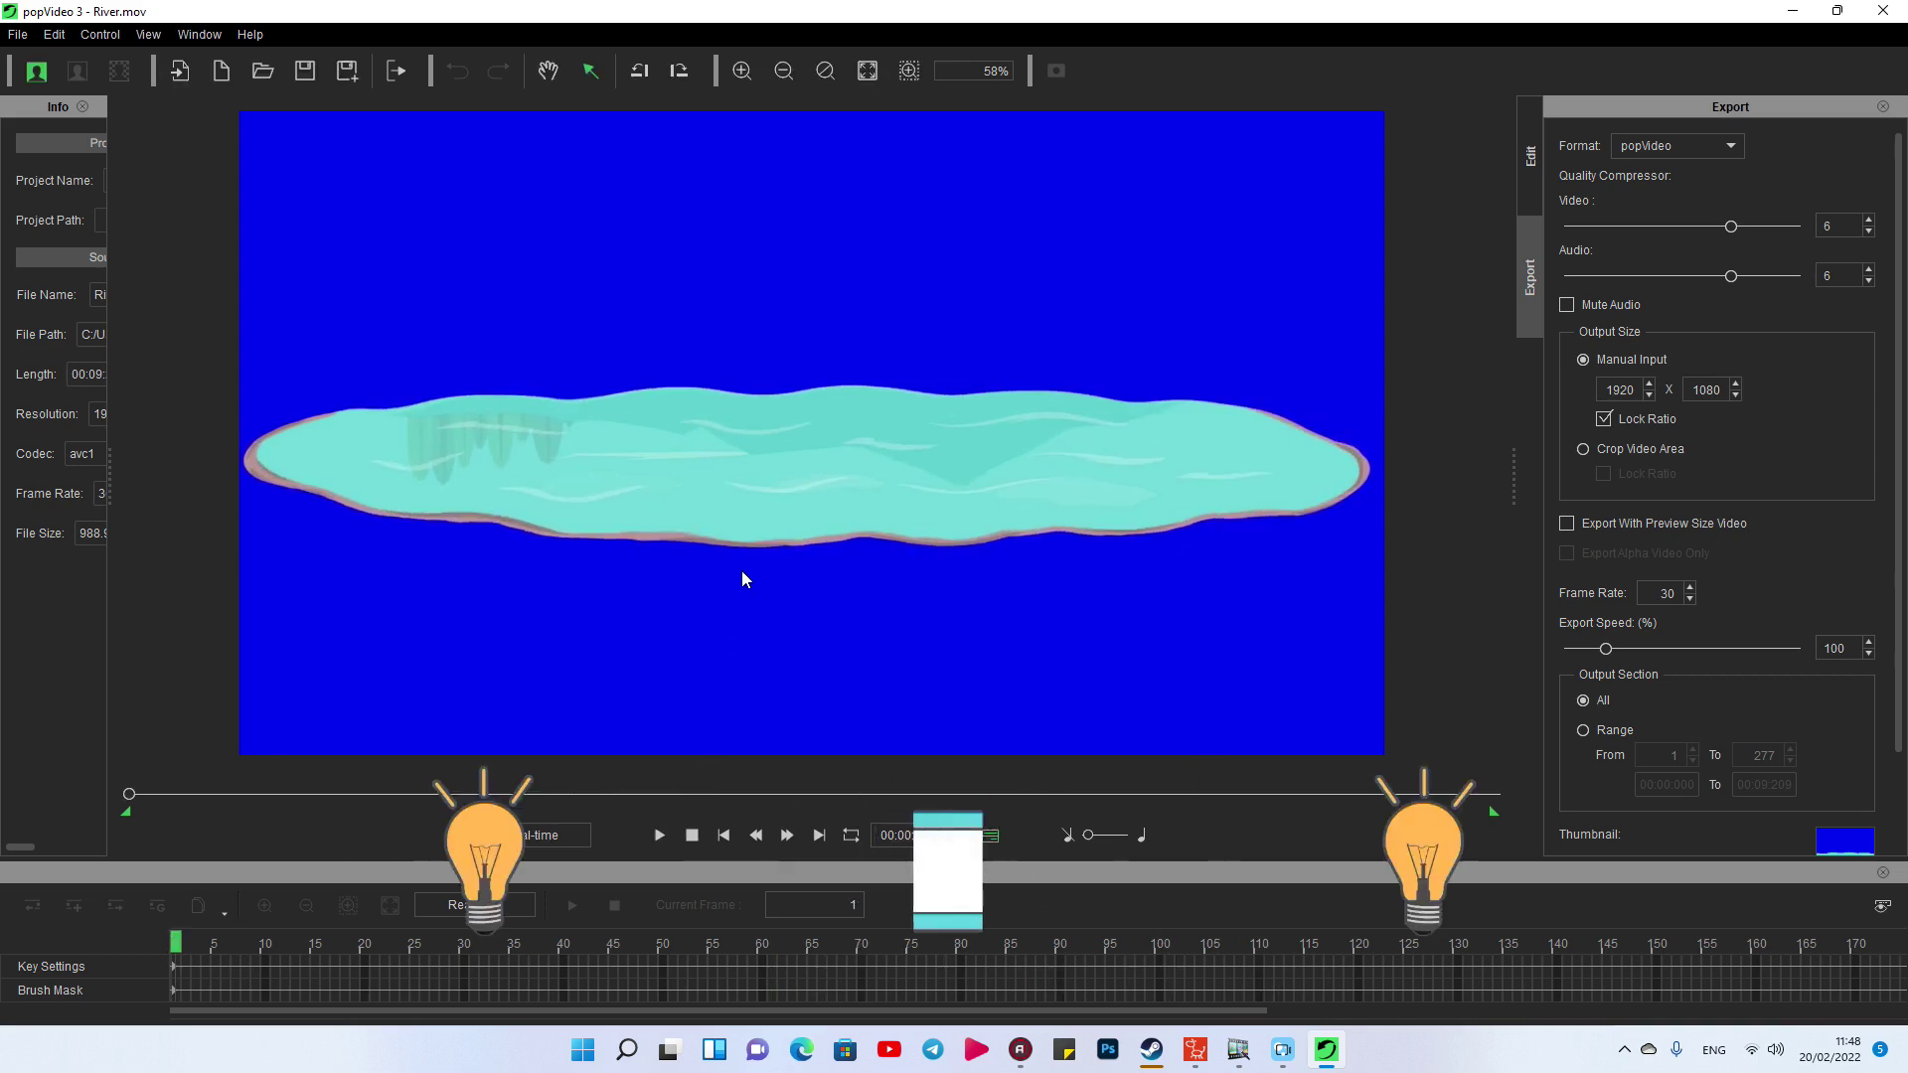
- Apply Chroma Key to the video, sampling the blue background as the mask color
{"action": "left_click", "coordinate": [1528, 177]}
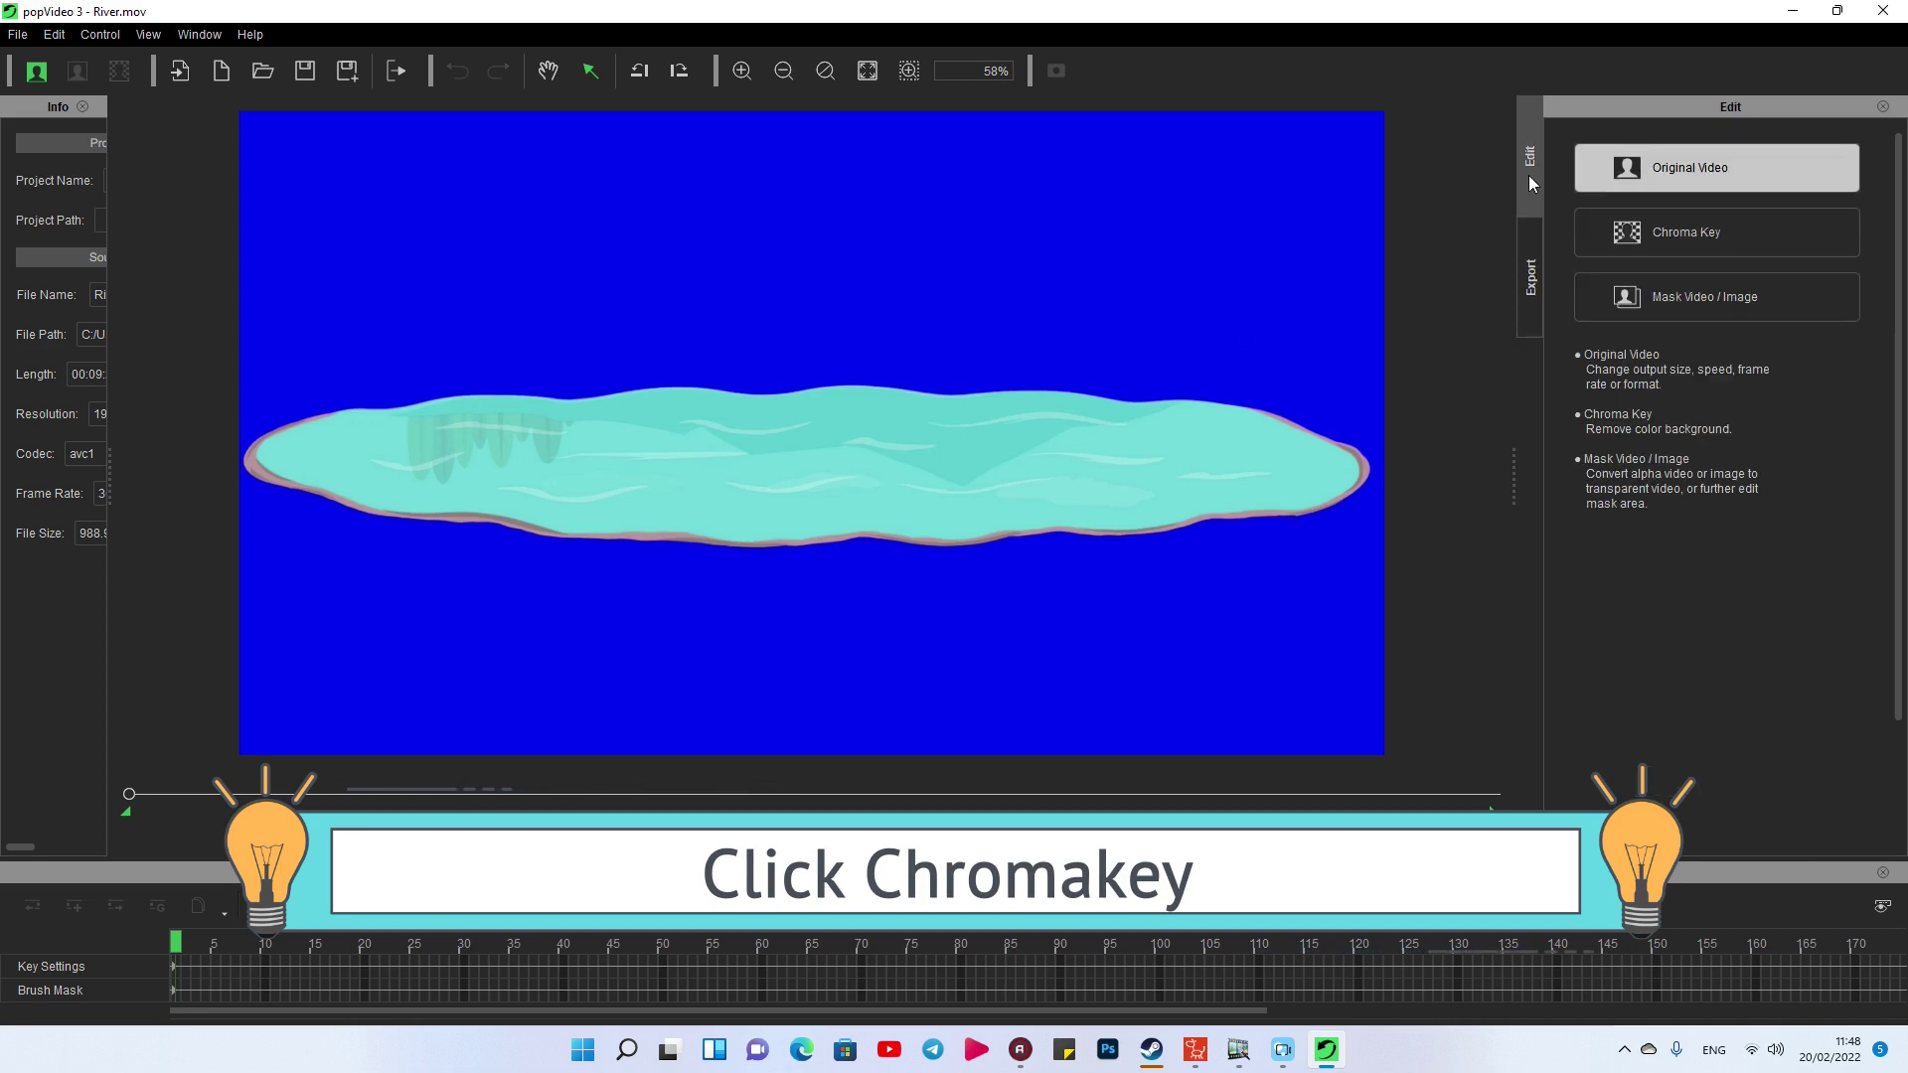
{"action": "left_click", "coordinate": [1690, 244]}
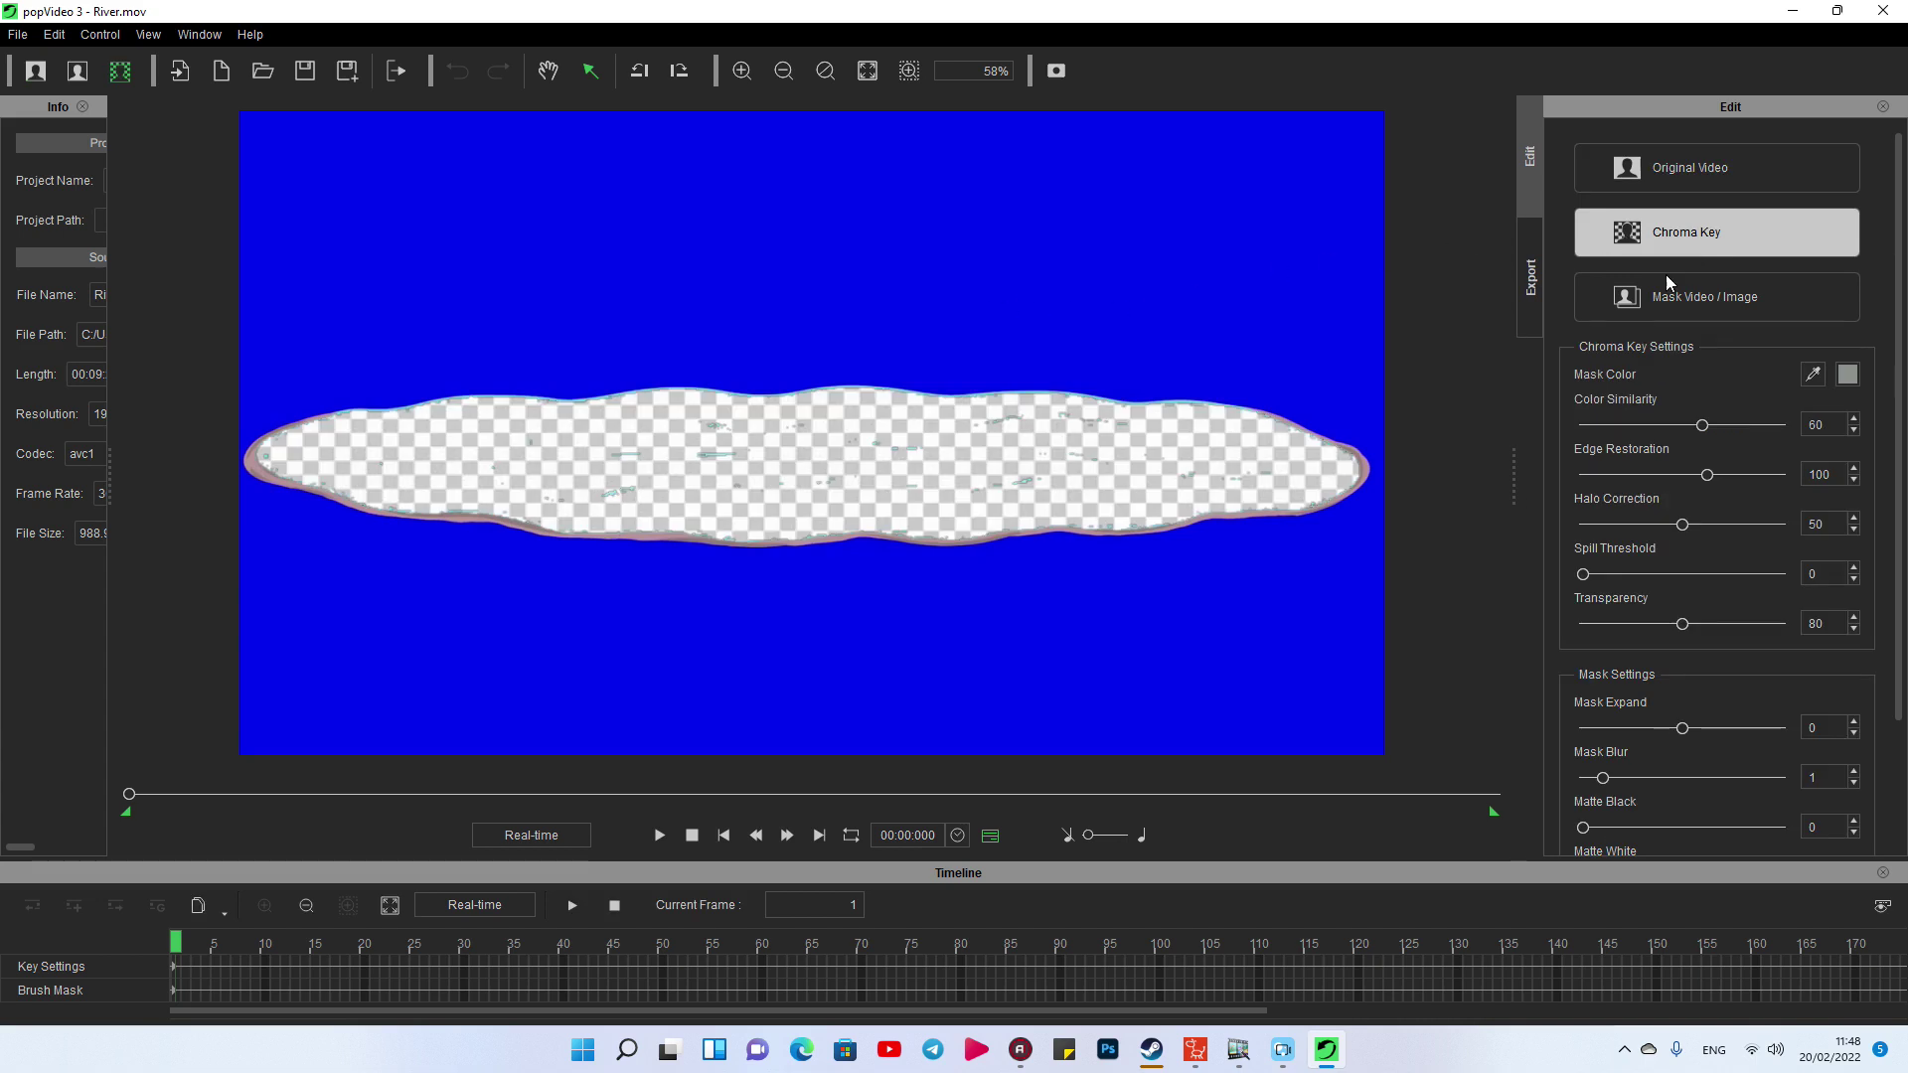
{"action": "left_click", "coordinate": [1813, 374]}
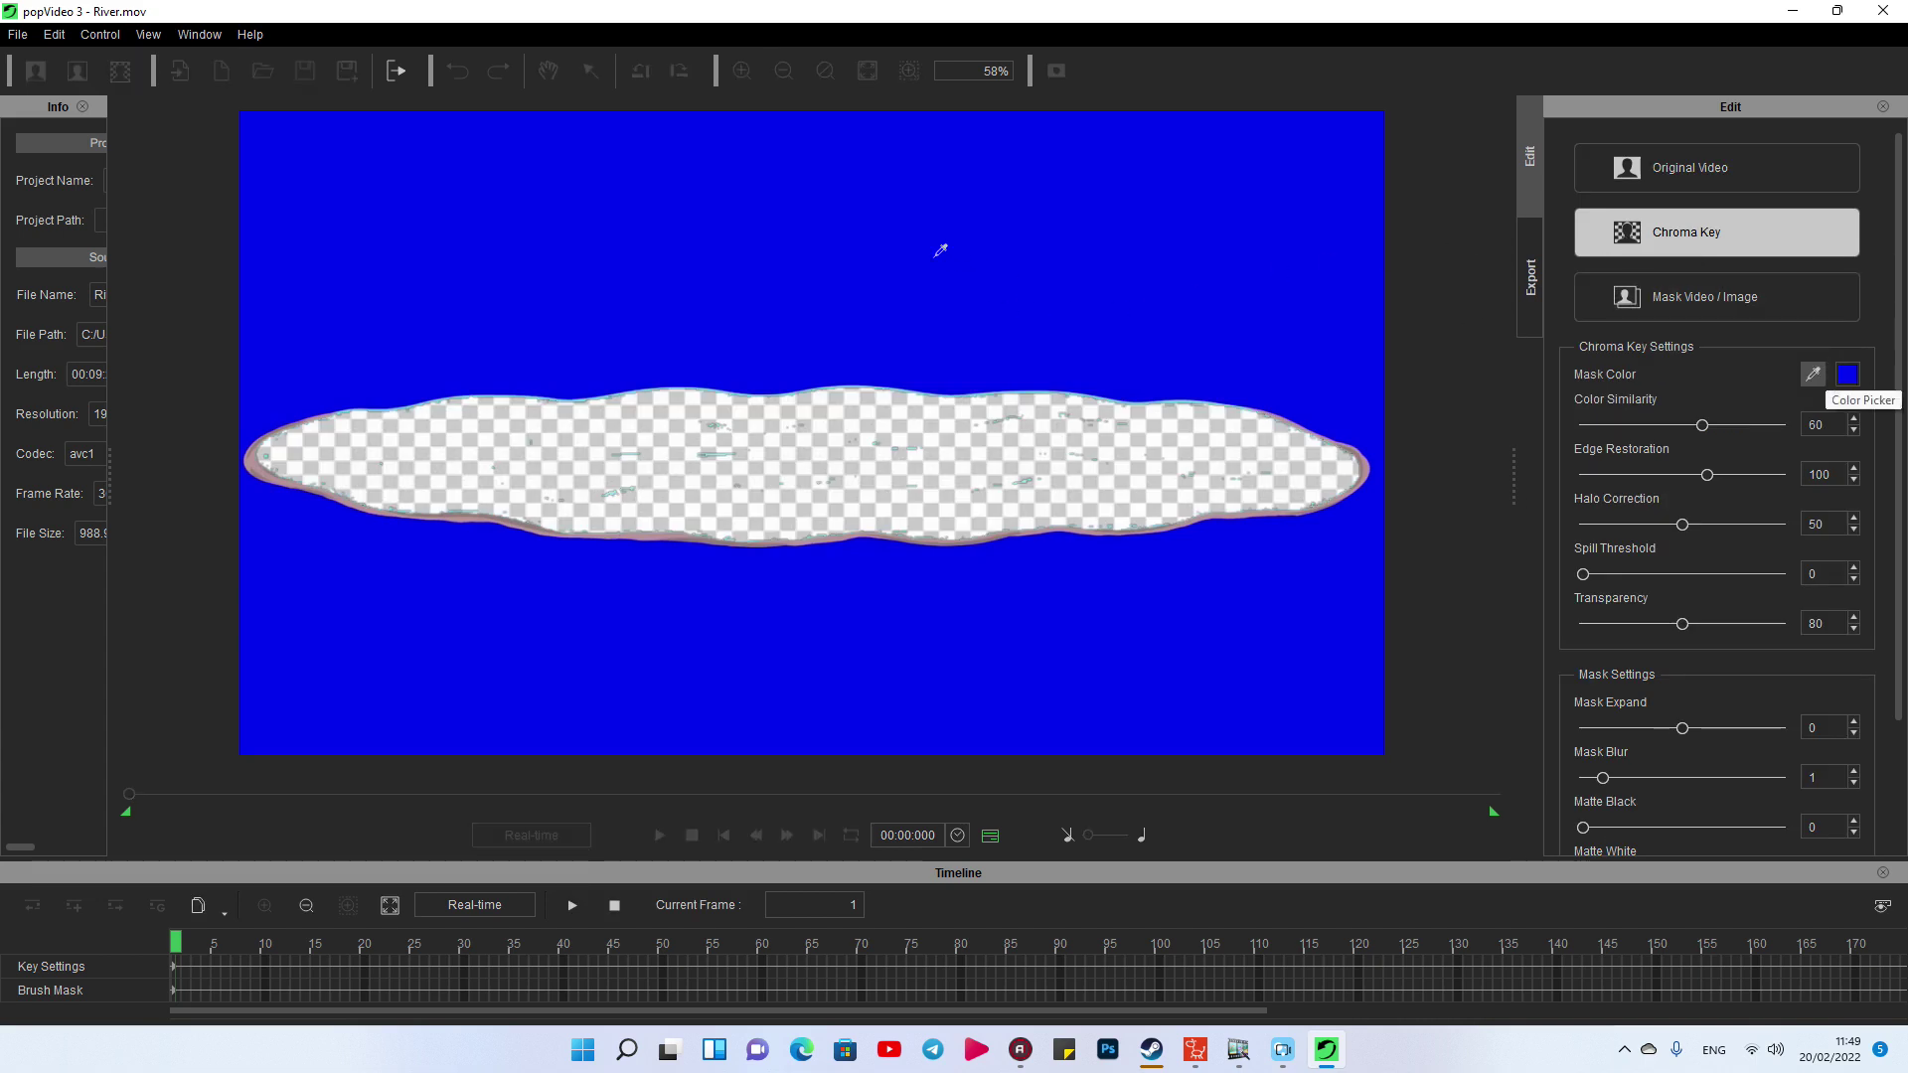
{"action": "left_click", "coordinate": [934, 257]}
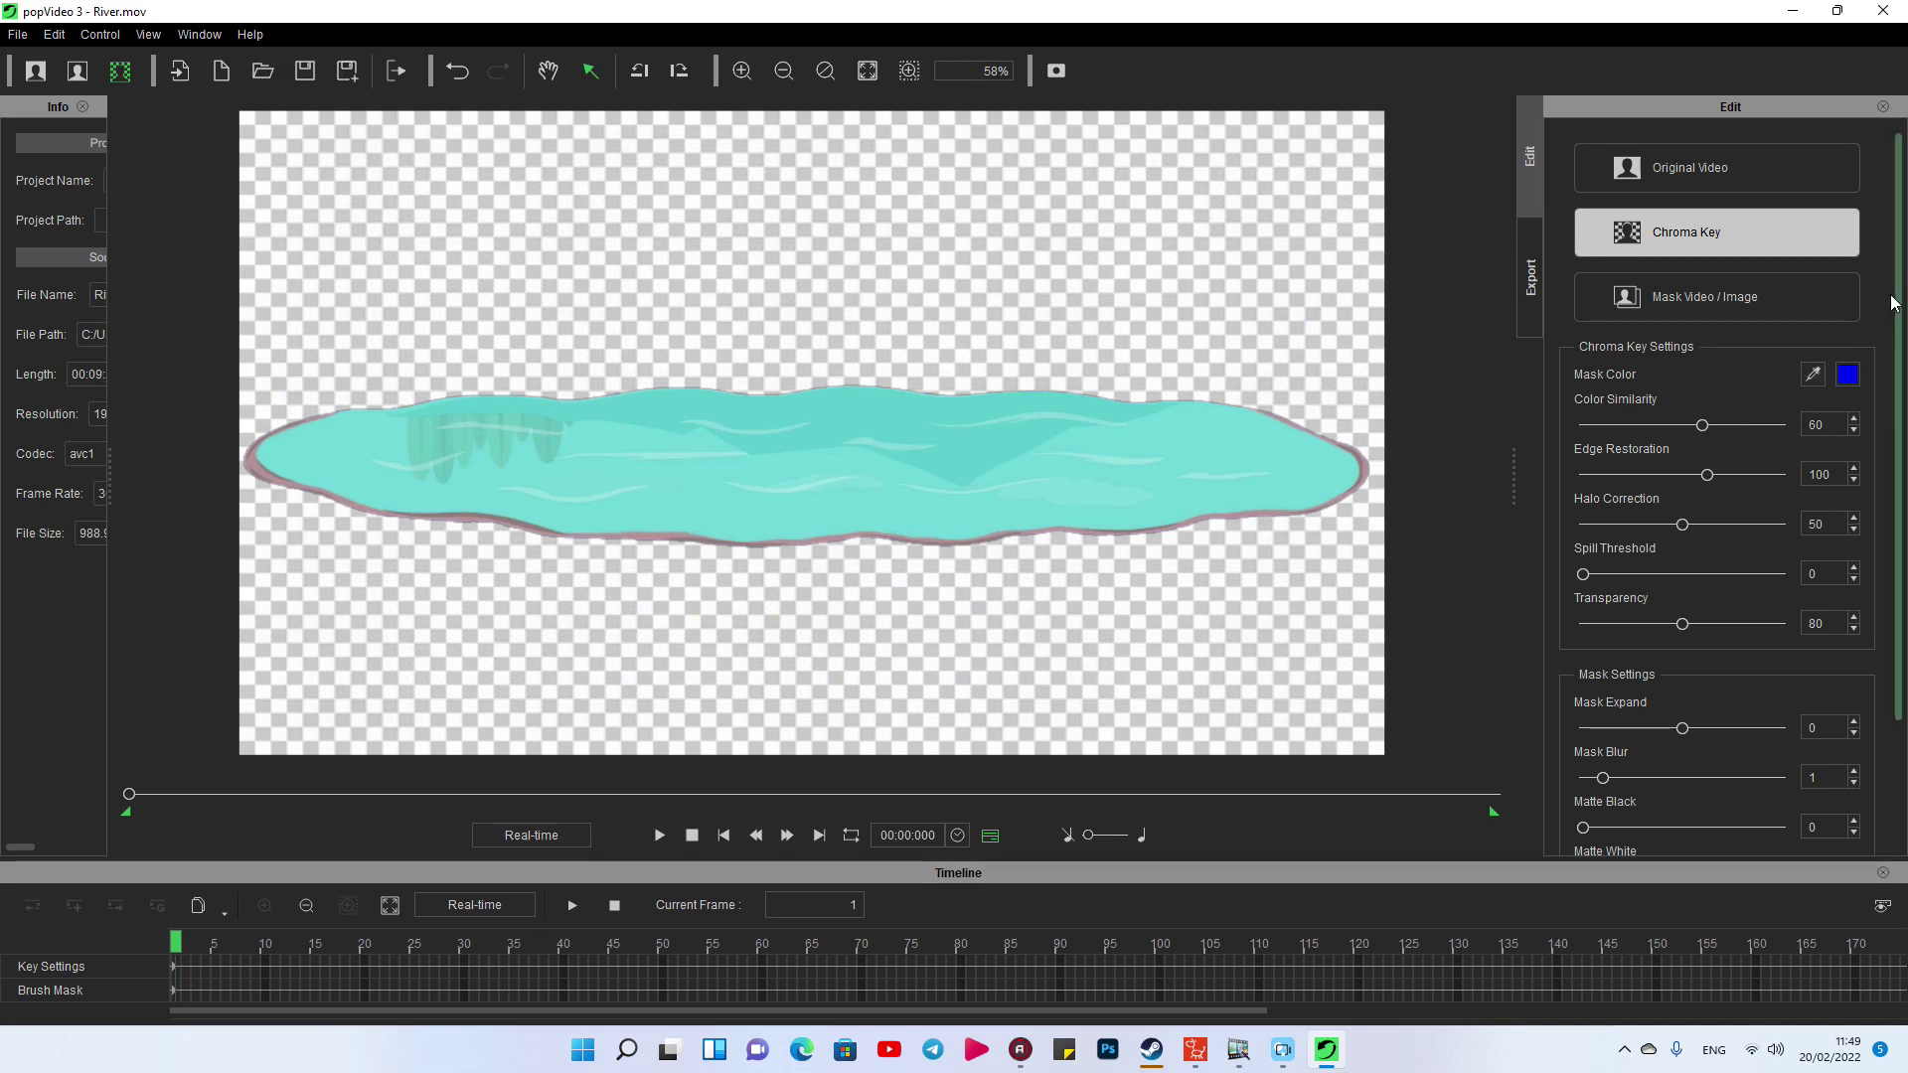
- Refine the mask settings with Mask Blur 2, Matte Black 57 and Matte White 29
{"action": "scroll", "coordinate": [1892, 306], "scroll_direction": "down", "scroll_amount": 3}
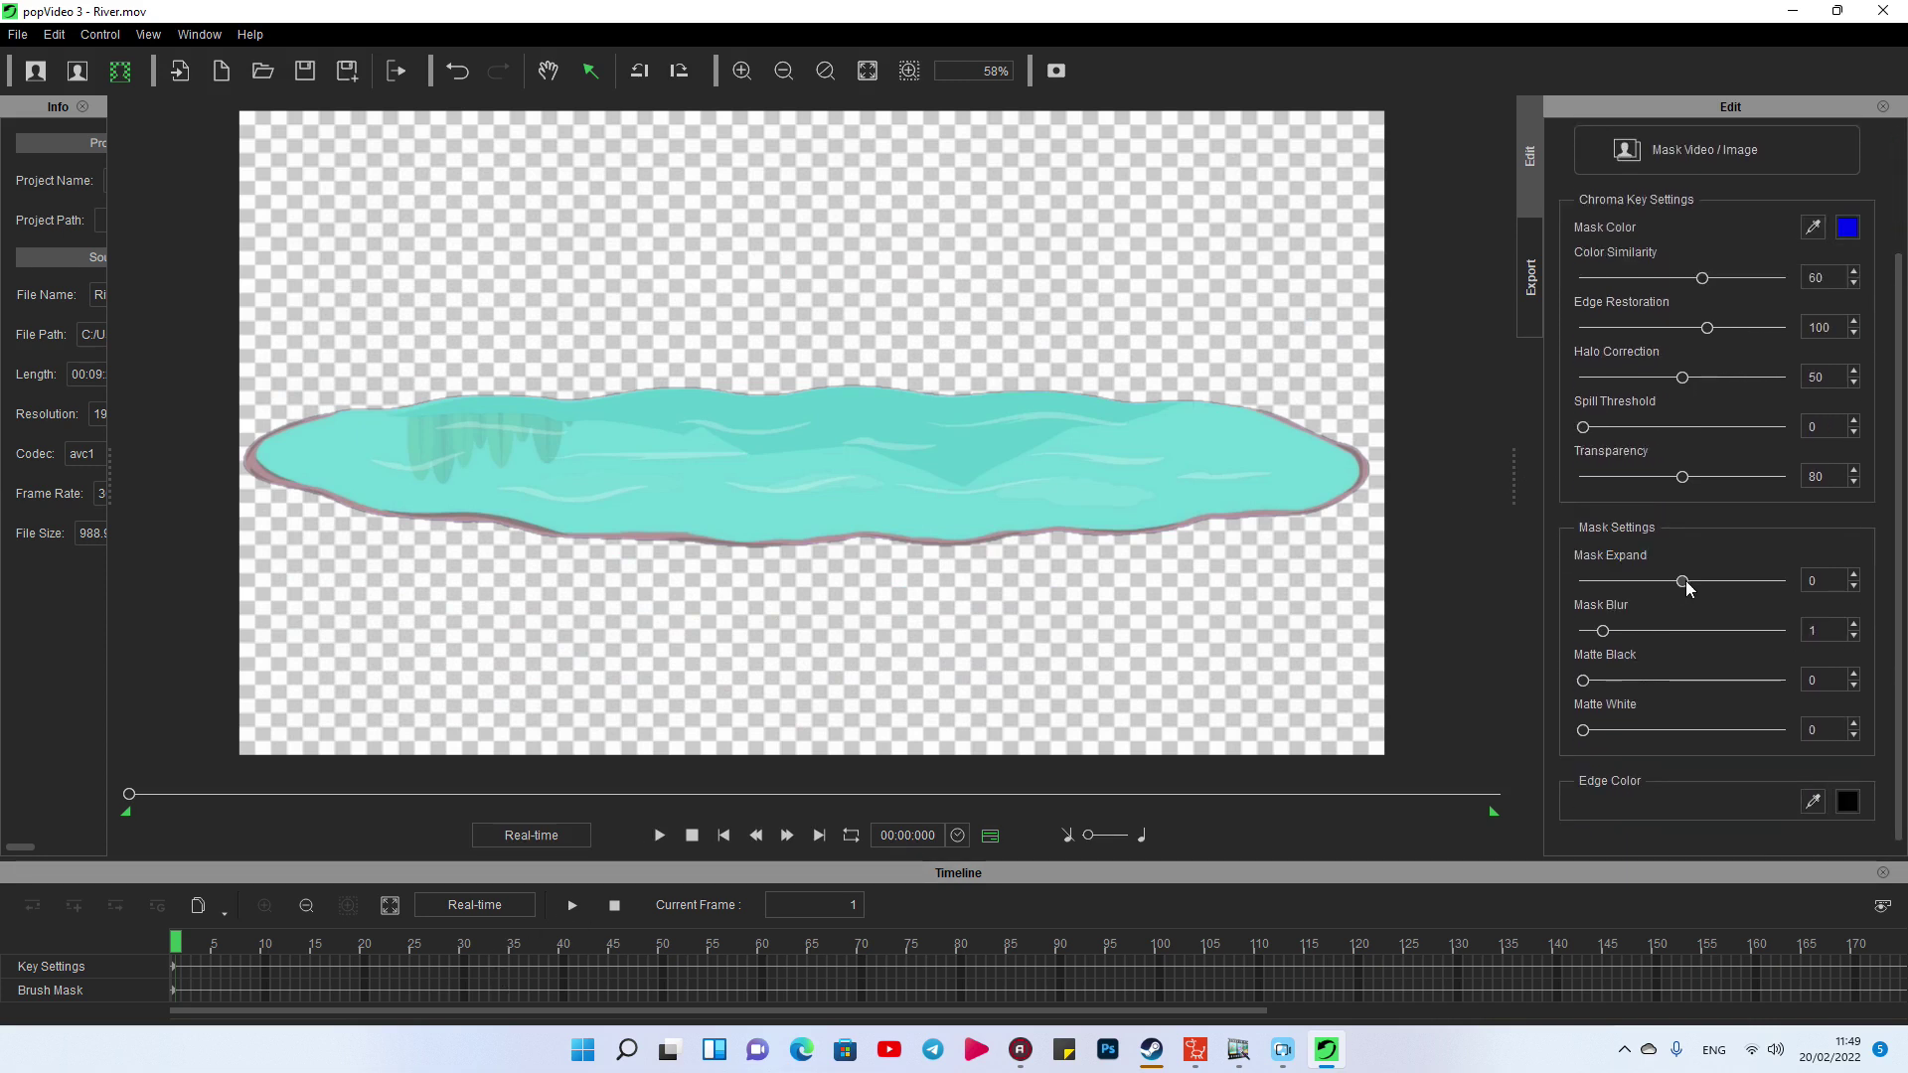
{"action": "mouse_move", "coordinate": [1636, 630]}
{"action": "left_mouse_down"}
{"action": "mouse_move", "coordinate": [1692, 632]}
{"action": "mouse_move", "coordinate": [1616, 639]}
{"action": "left_mouse_up"}
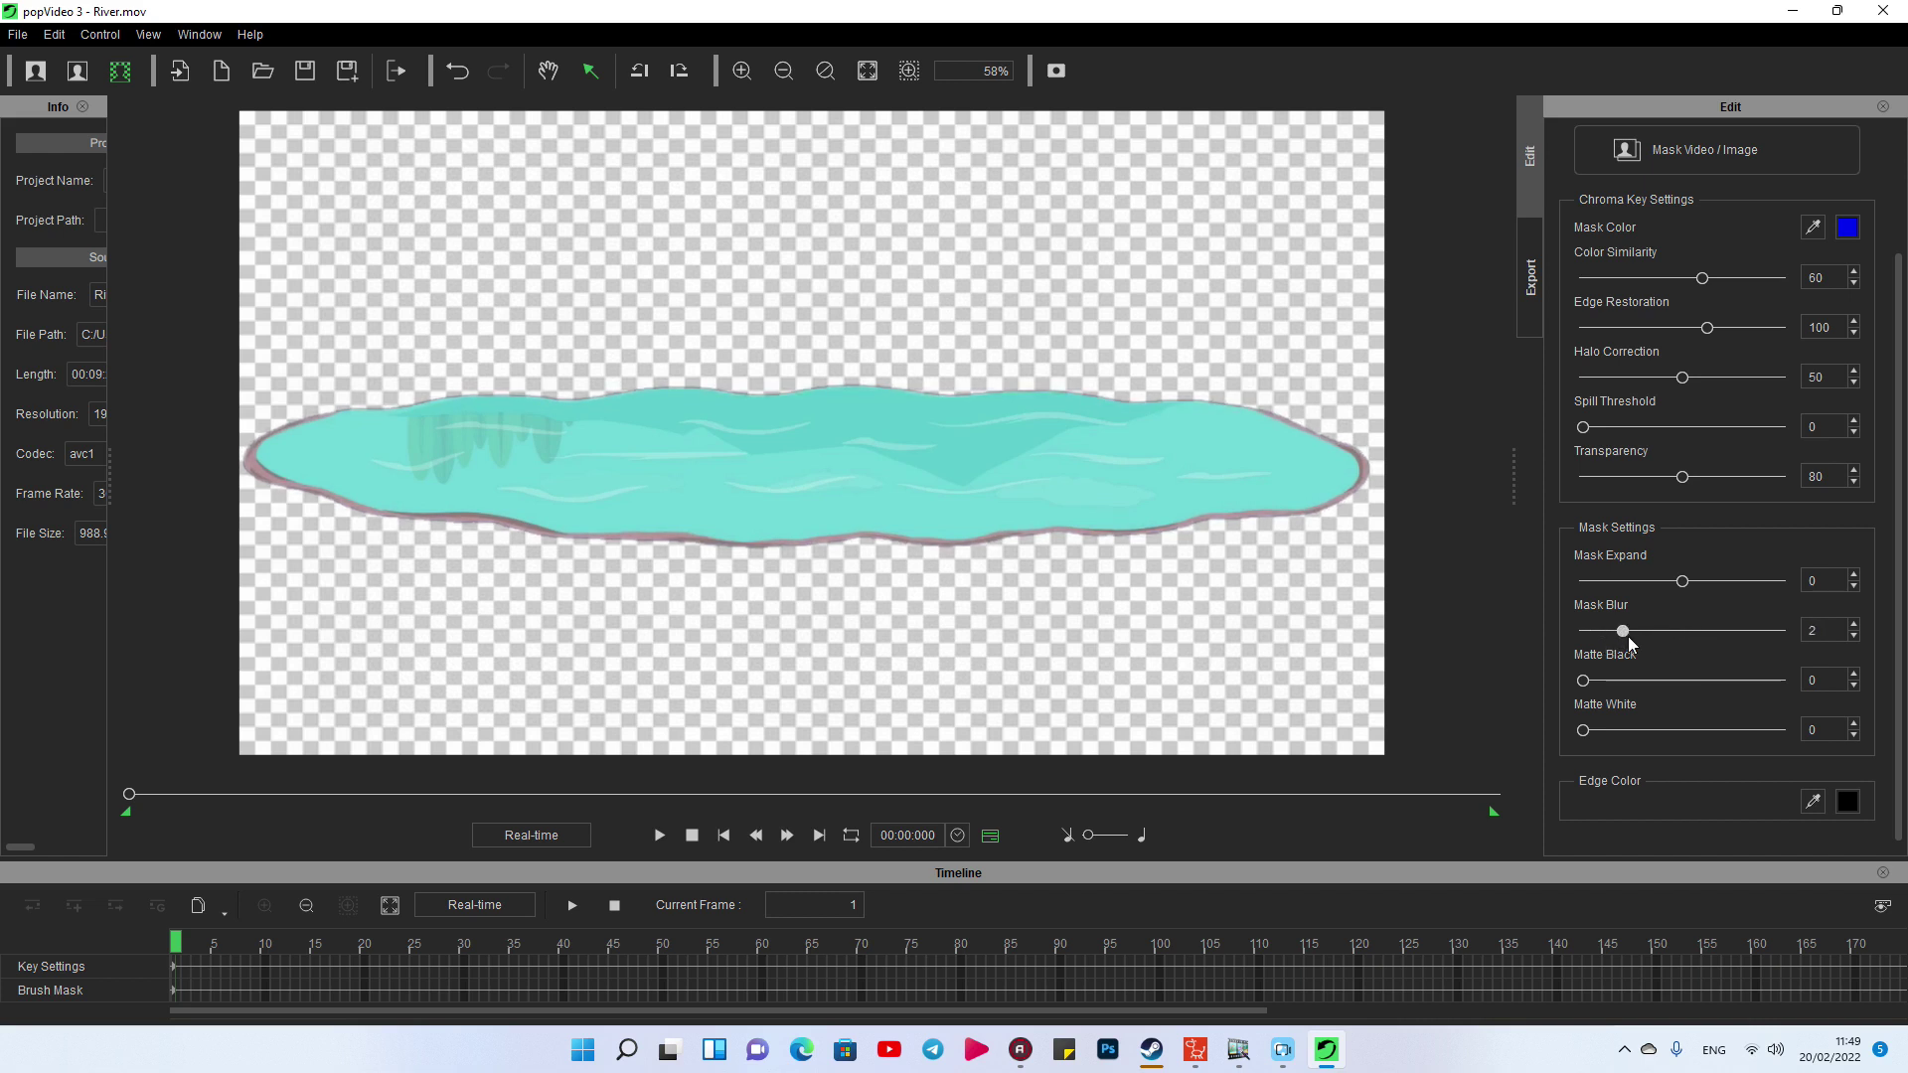
{"action": "left_click", "coordinate": [1654, 682]}
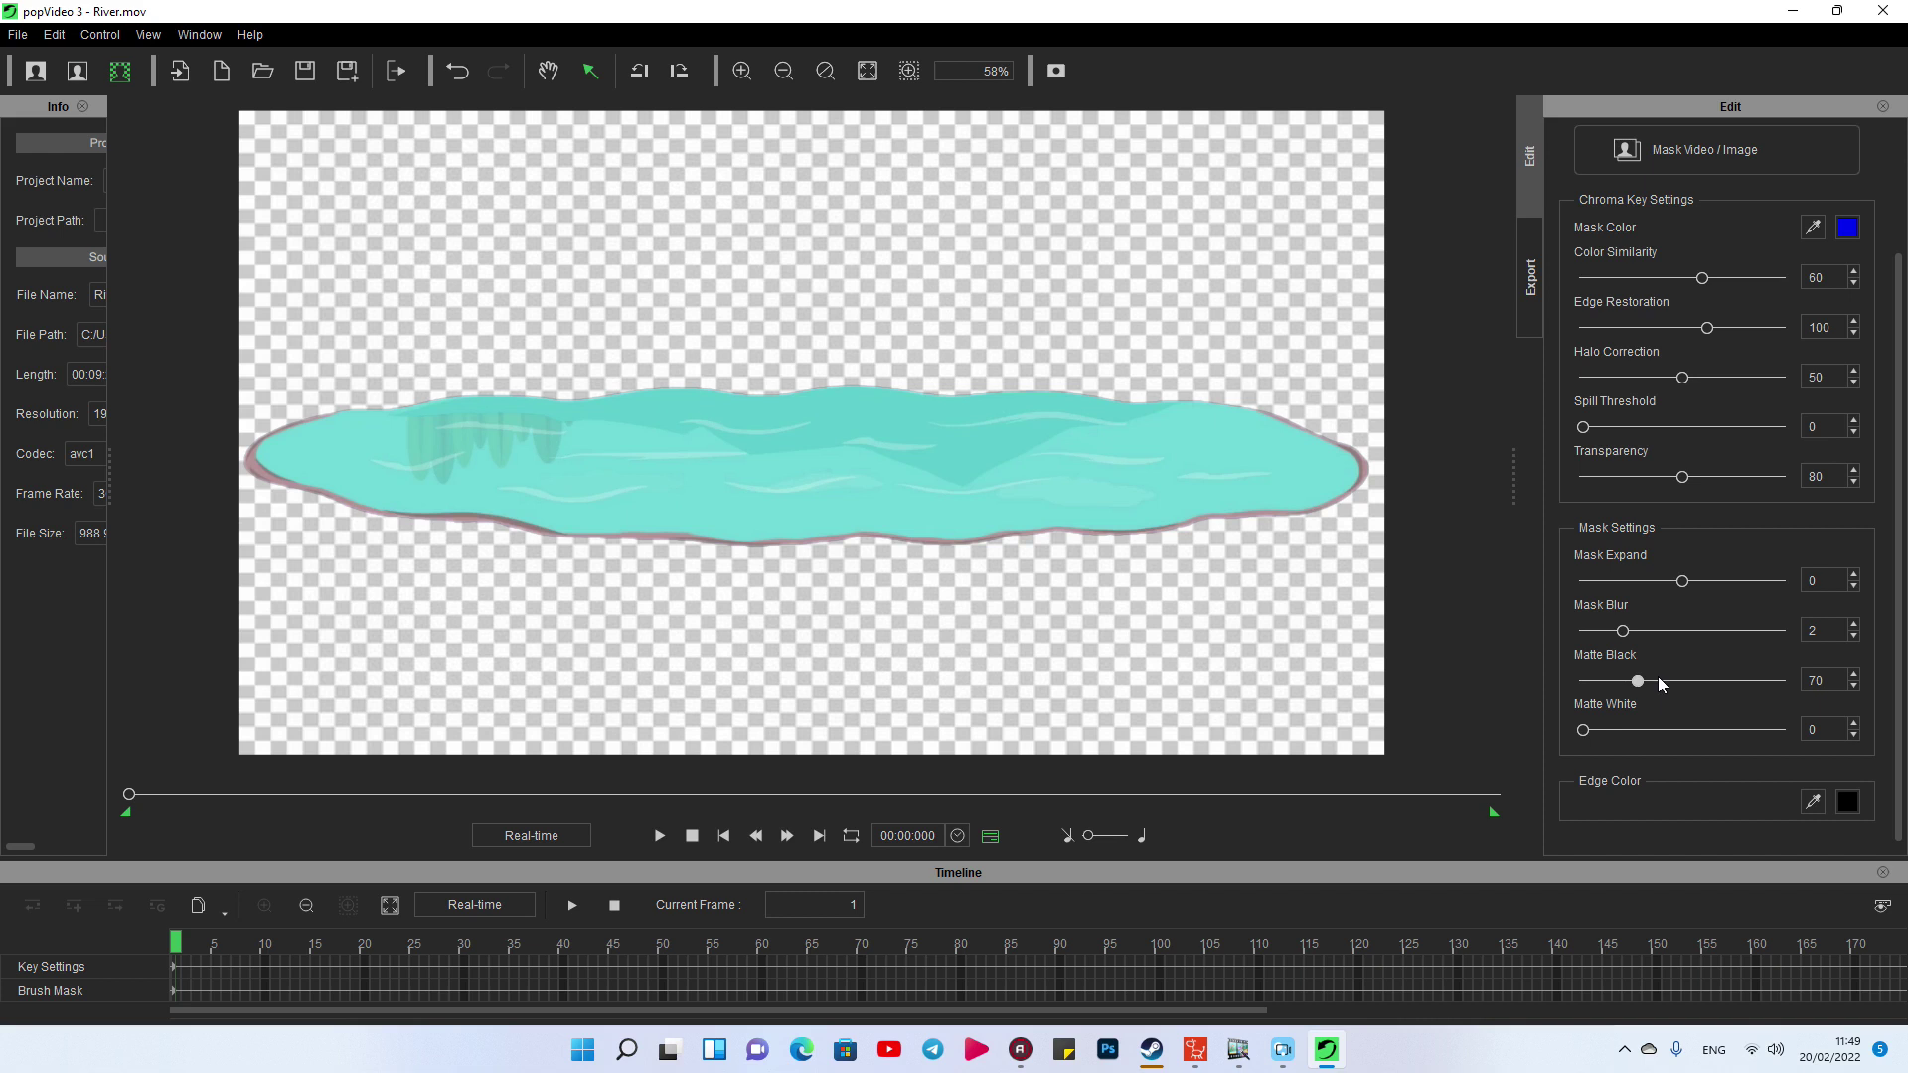
{"action": "left_click_drag", "start_coordinate": [1635, 688], "coordinate": [1626, 682]}
{"action": "left_click_drag", "start_coordinate": [1661, 729], "coordinate": [1609, 731]}
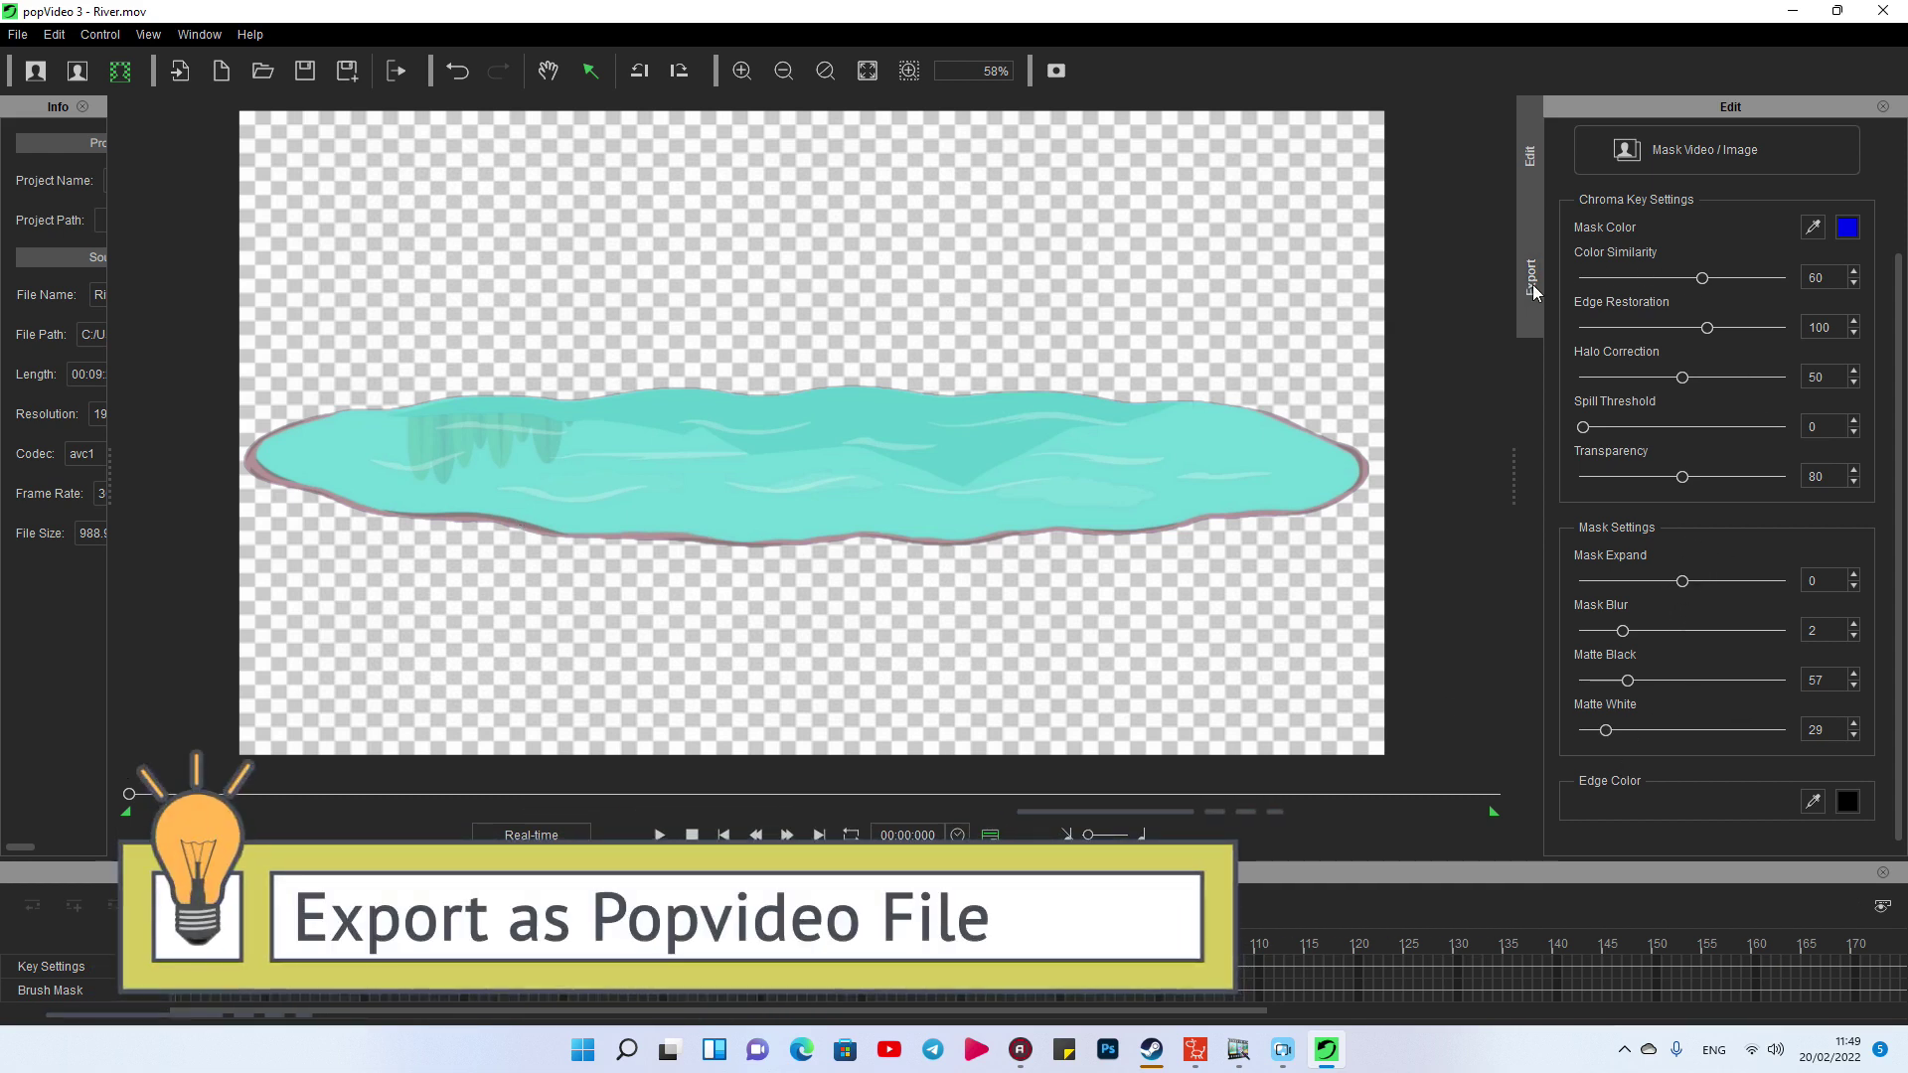
- Export the keyed video in popVideo format with the output range set to frames 1 to 277, saving it to the desktop as River
{"action": "left_click", "coordinate": [1532, 279]}
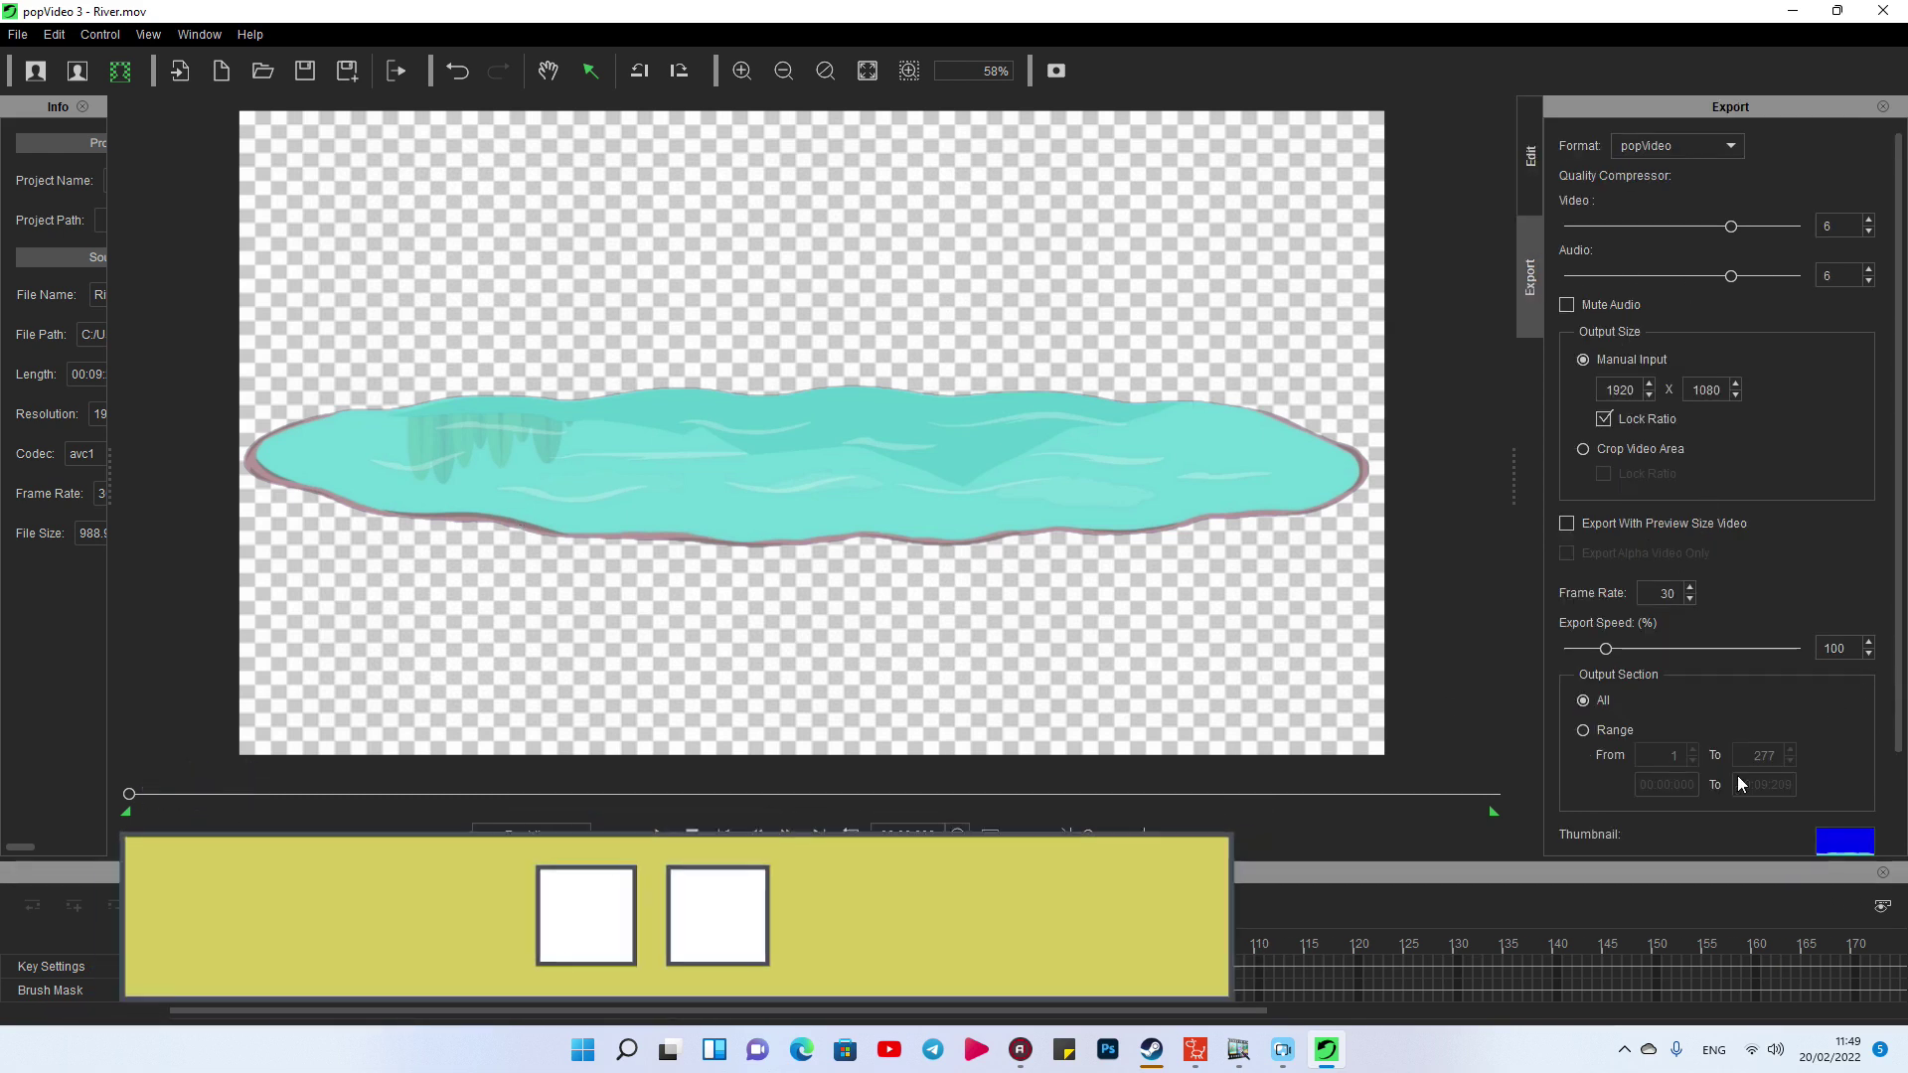
{"action": "left_click", "coordinate": [1584, 730]}
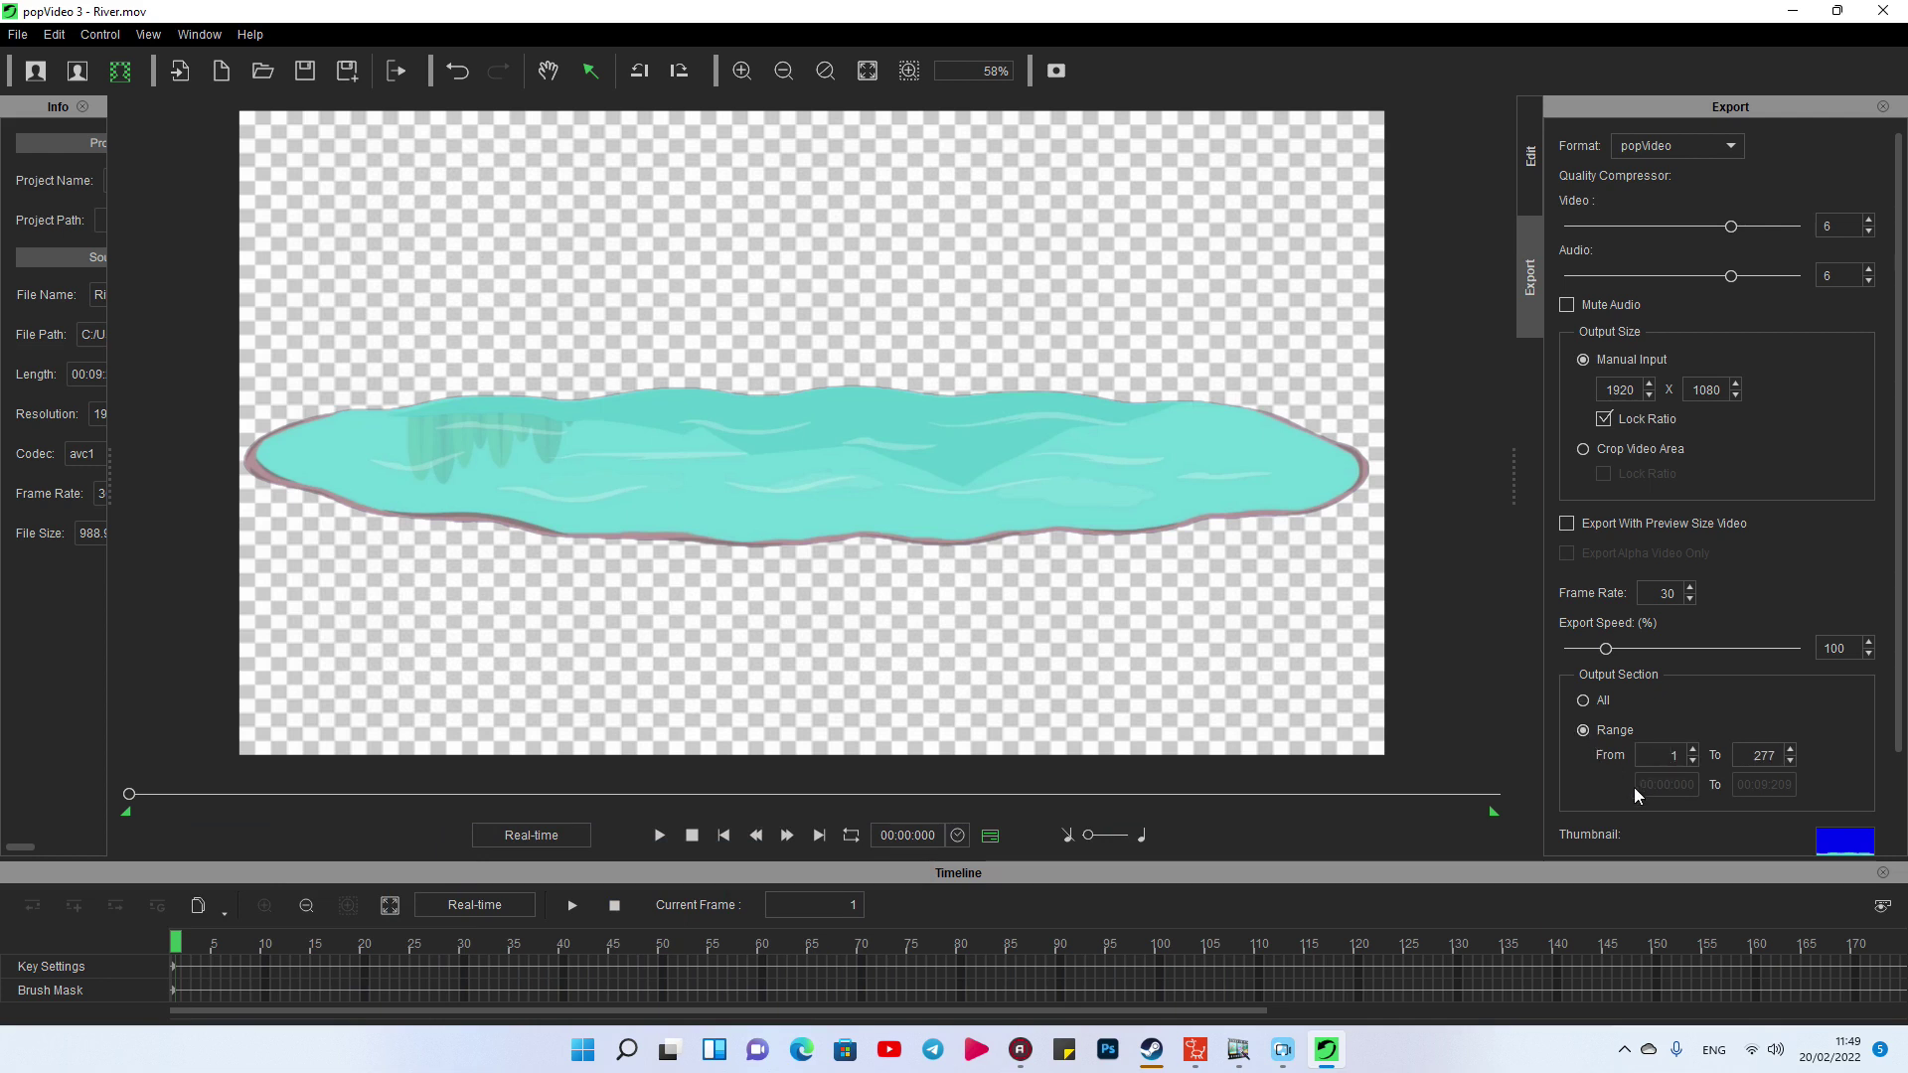
{"action": "left_click", "coordinate": [1584, 733]}
{"action": "scroll", "coordinate": [1896, 736], "scroll_direction": "down", "scroll_amount": 2}
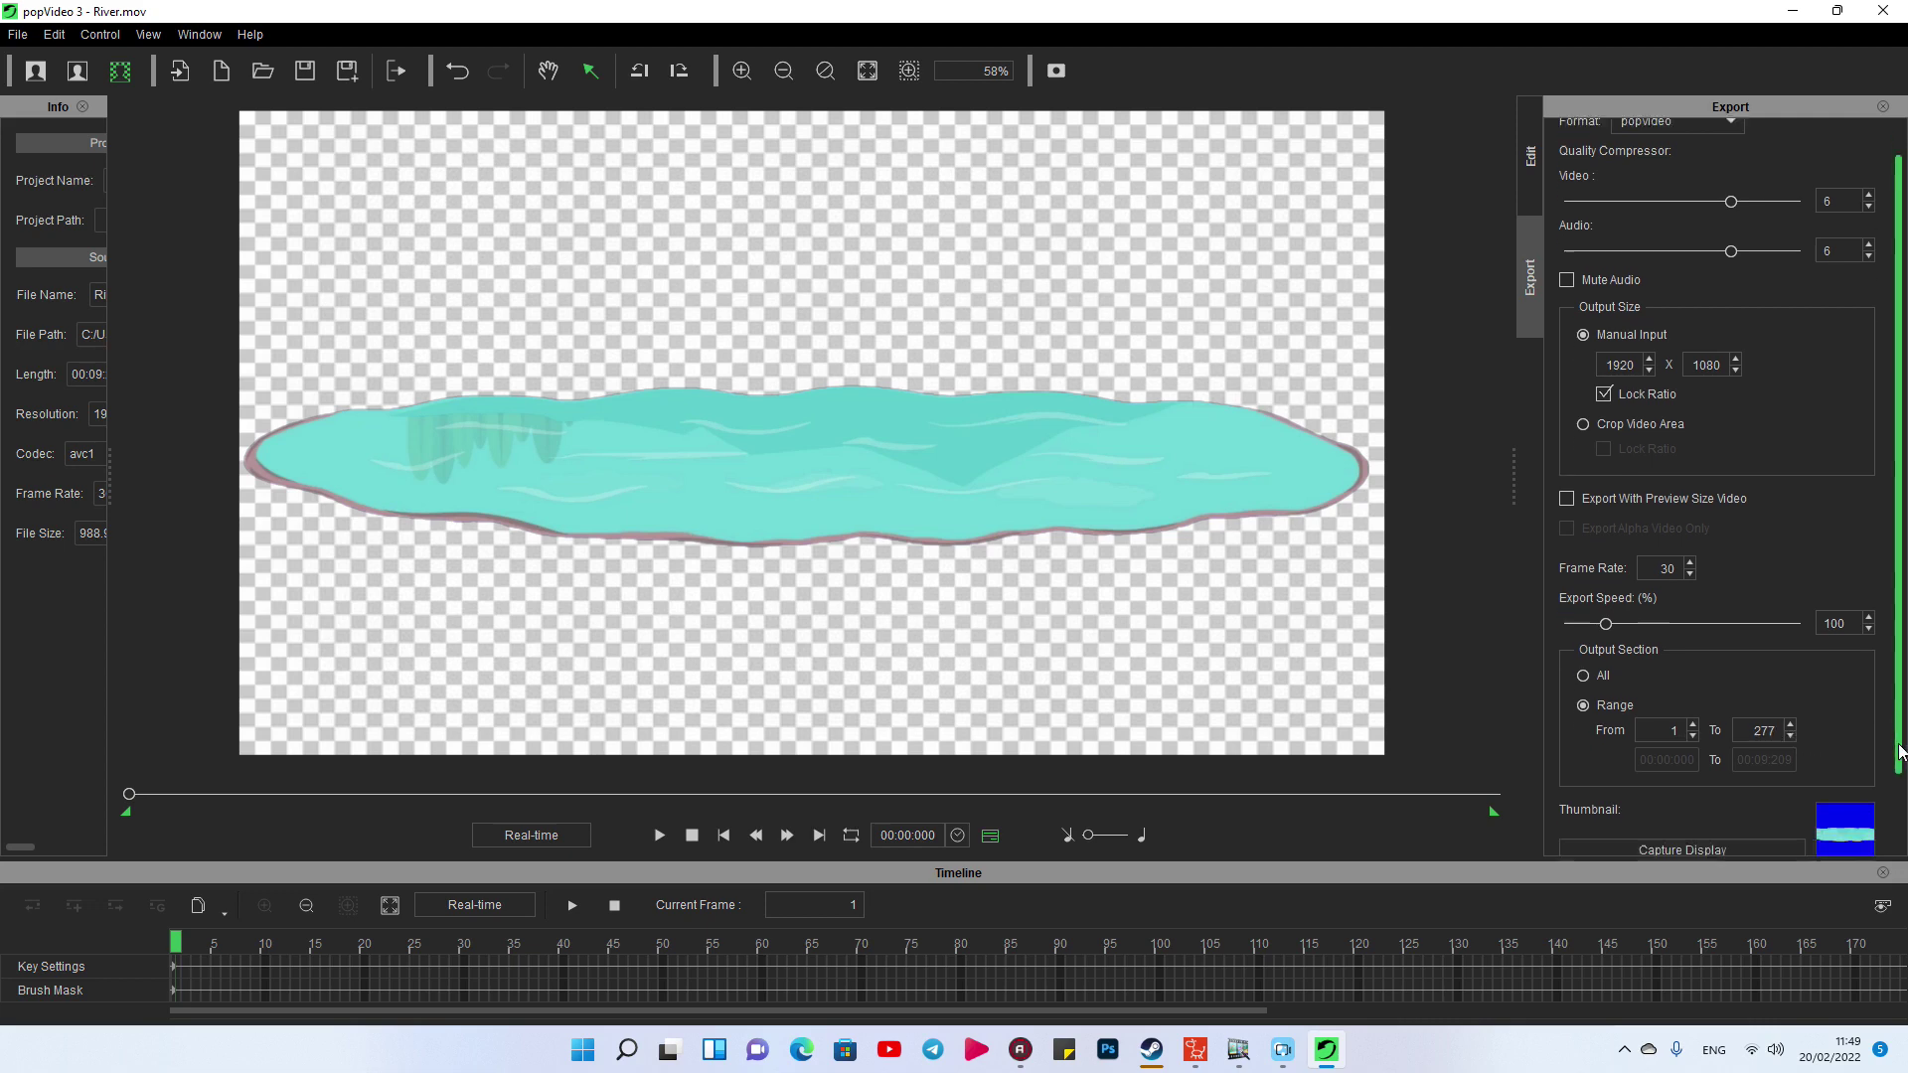
{"action": "left_click", "coordinate": [1719, 827]}
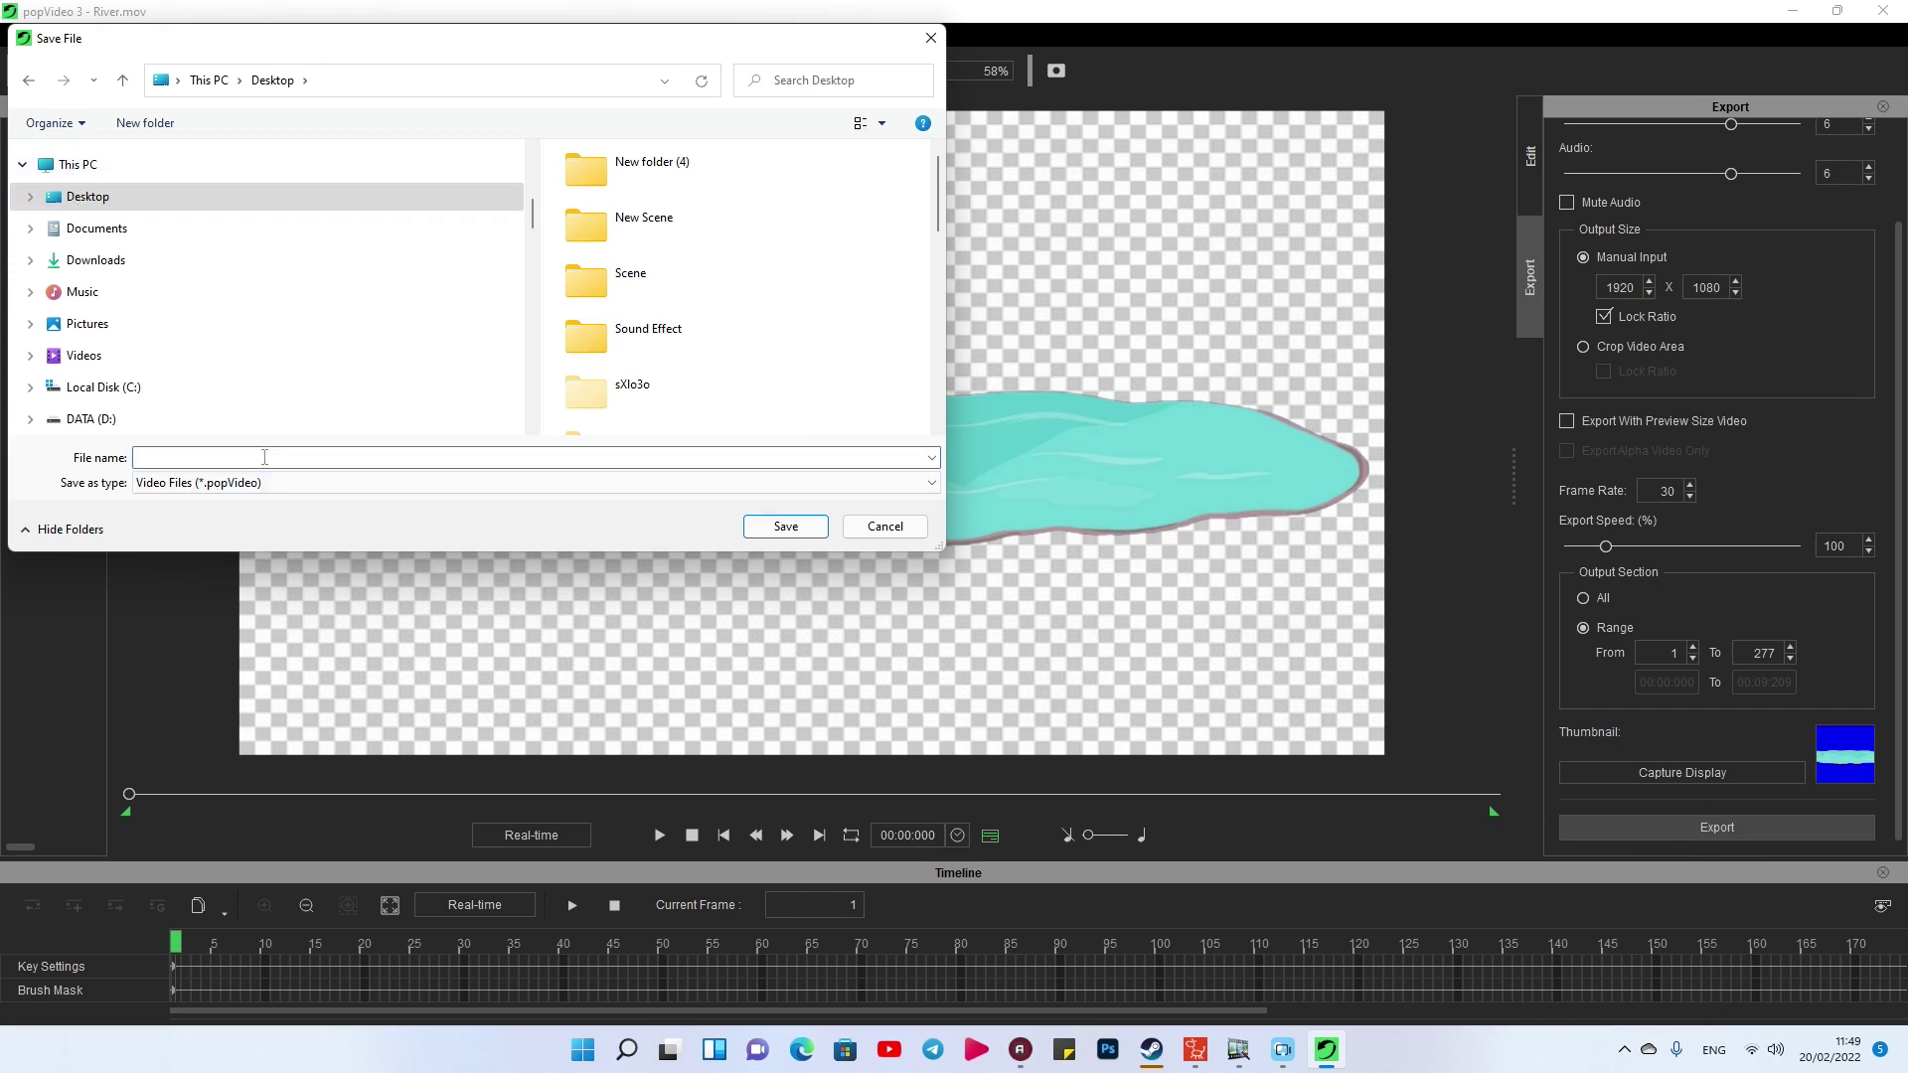
{"action": "type", "text": "River"}
{"action": "key", "text": "Return"}
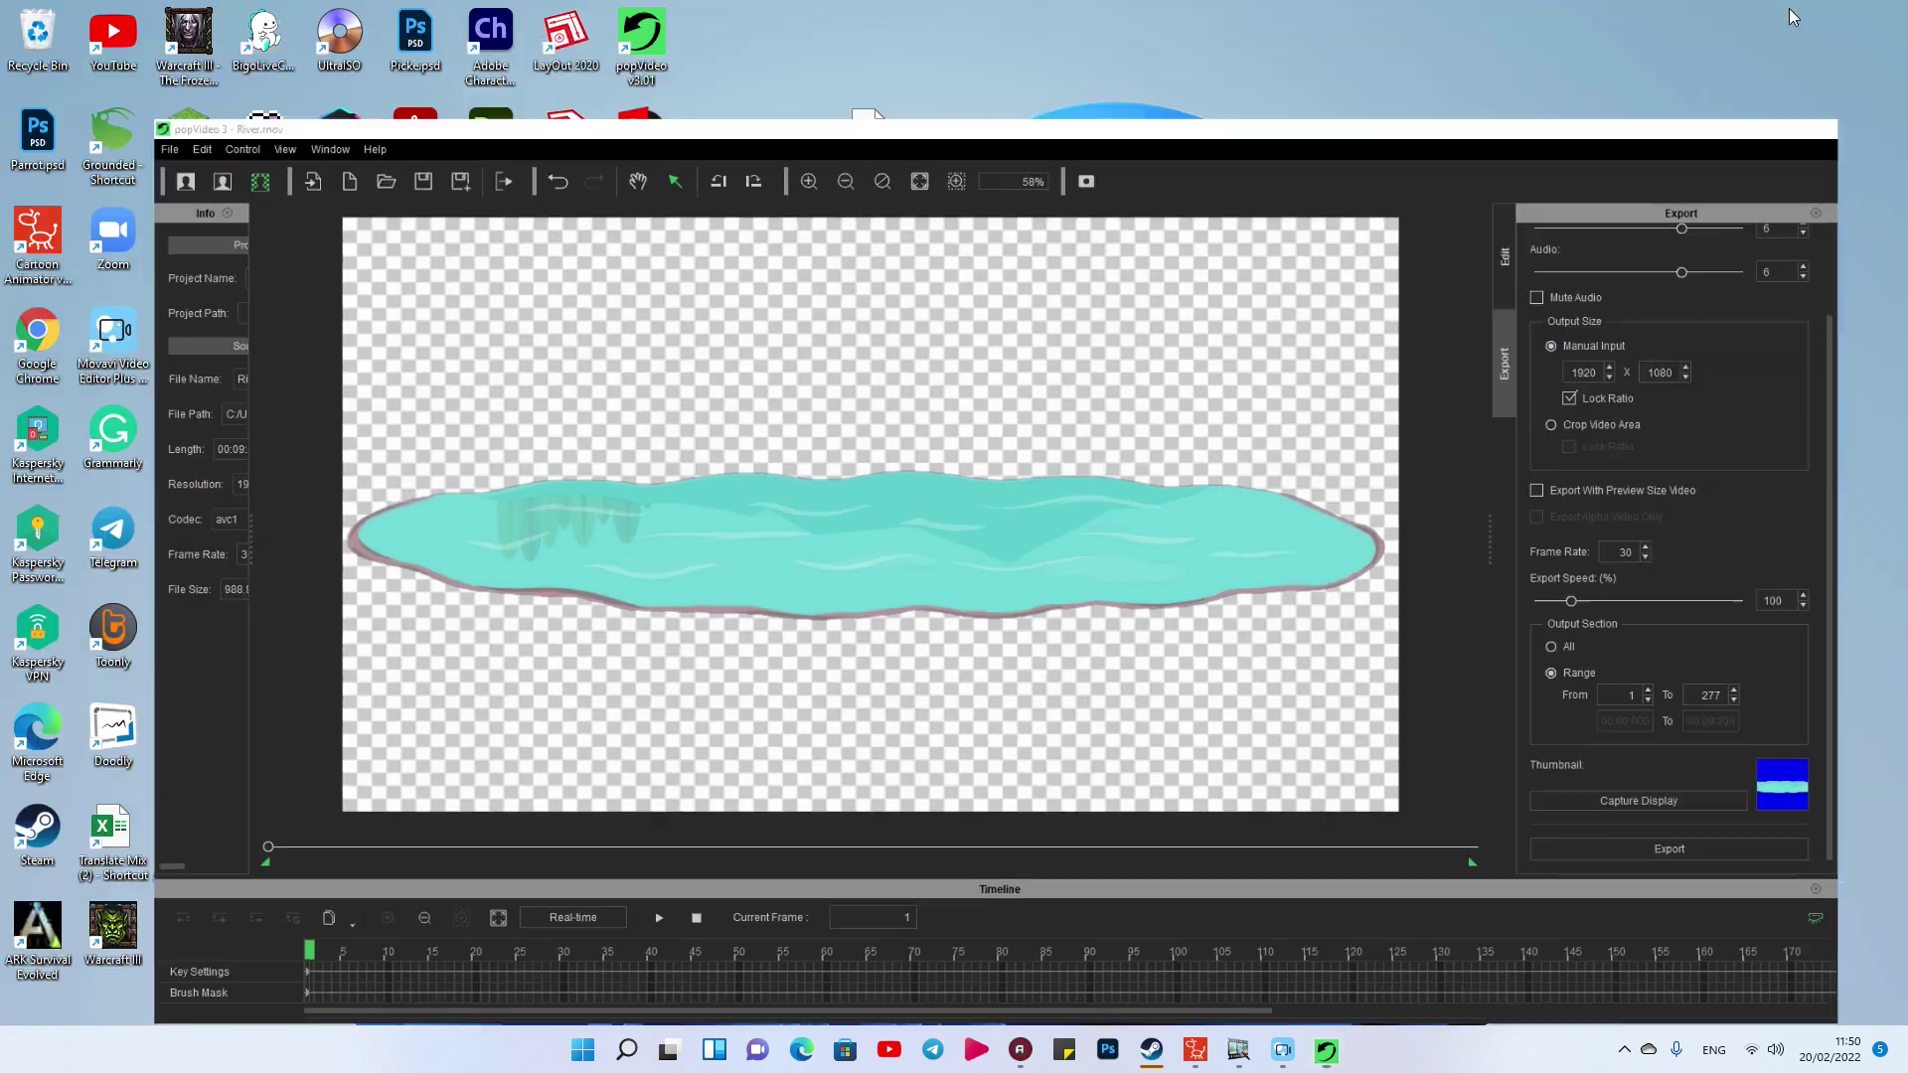
- Switch to Cartoon Animator 4, start a new project without saving the old one, and move the window aside to expose the desktop files
{"action": "left_click", "coordinate": [1726, 129]}
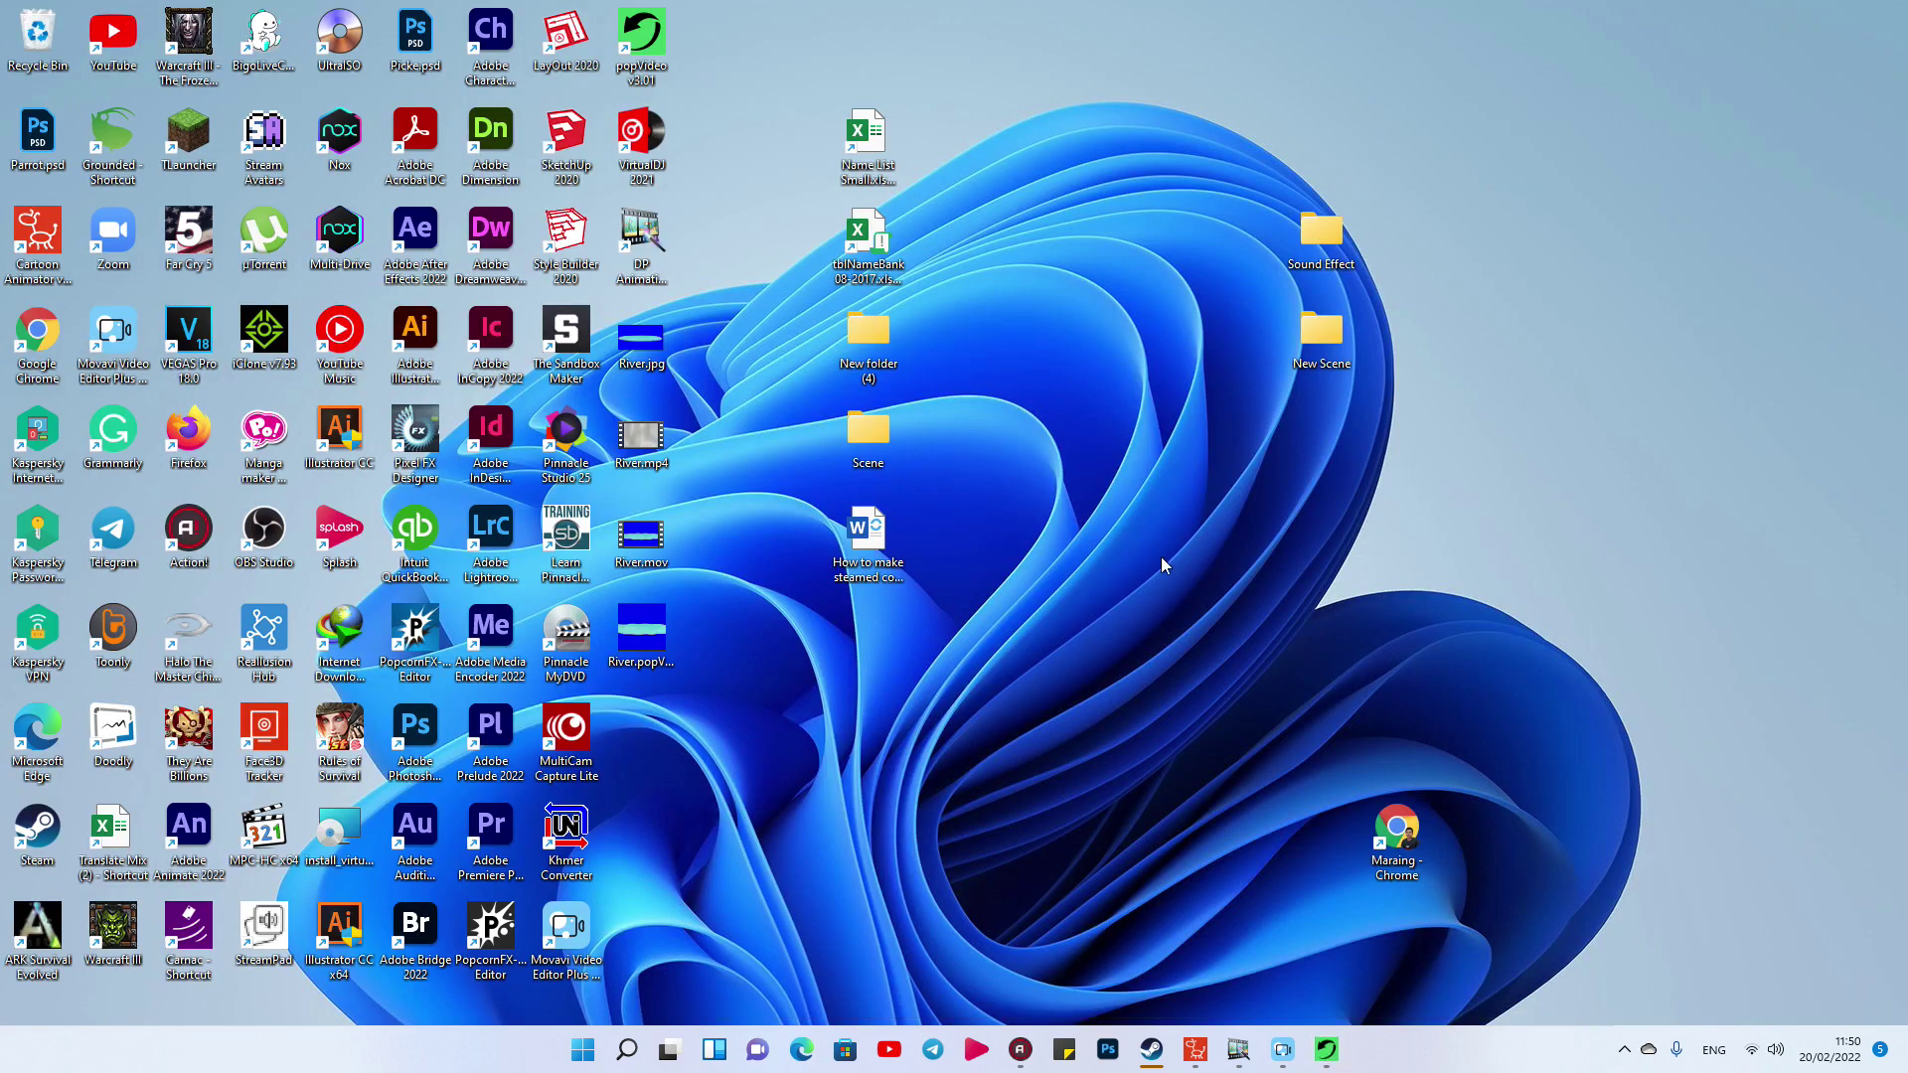
{"action": "left_click", "coordinate": [644, 636]}
{"action": "left_click", "coordinate": [1196, 1049]}
{"action": "left_click_drag", "start_coordinate": [920, 14], "coordinate": [1049, 40]}
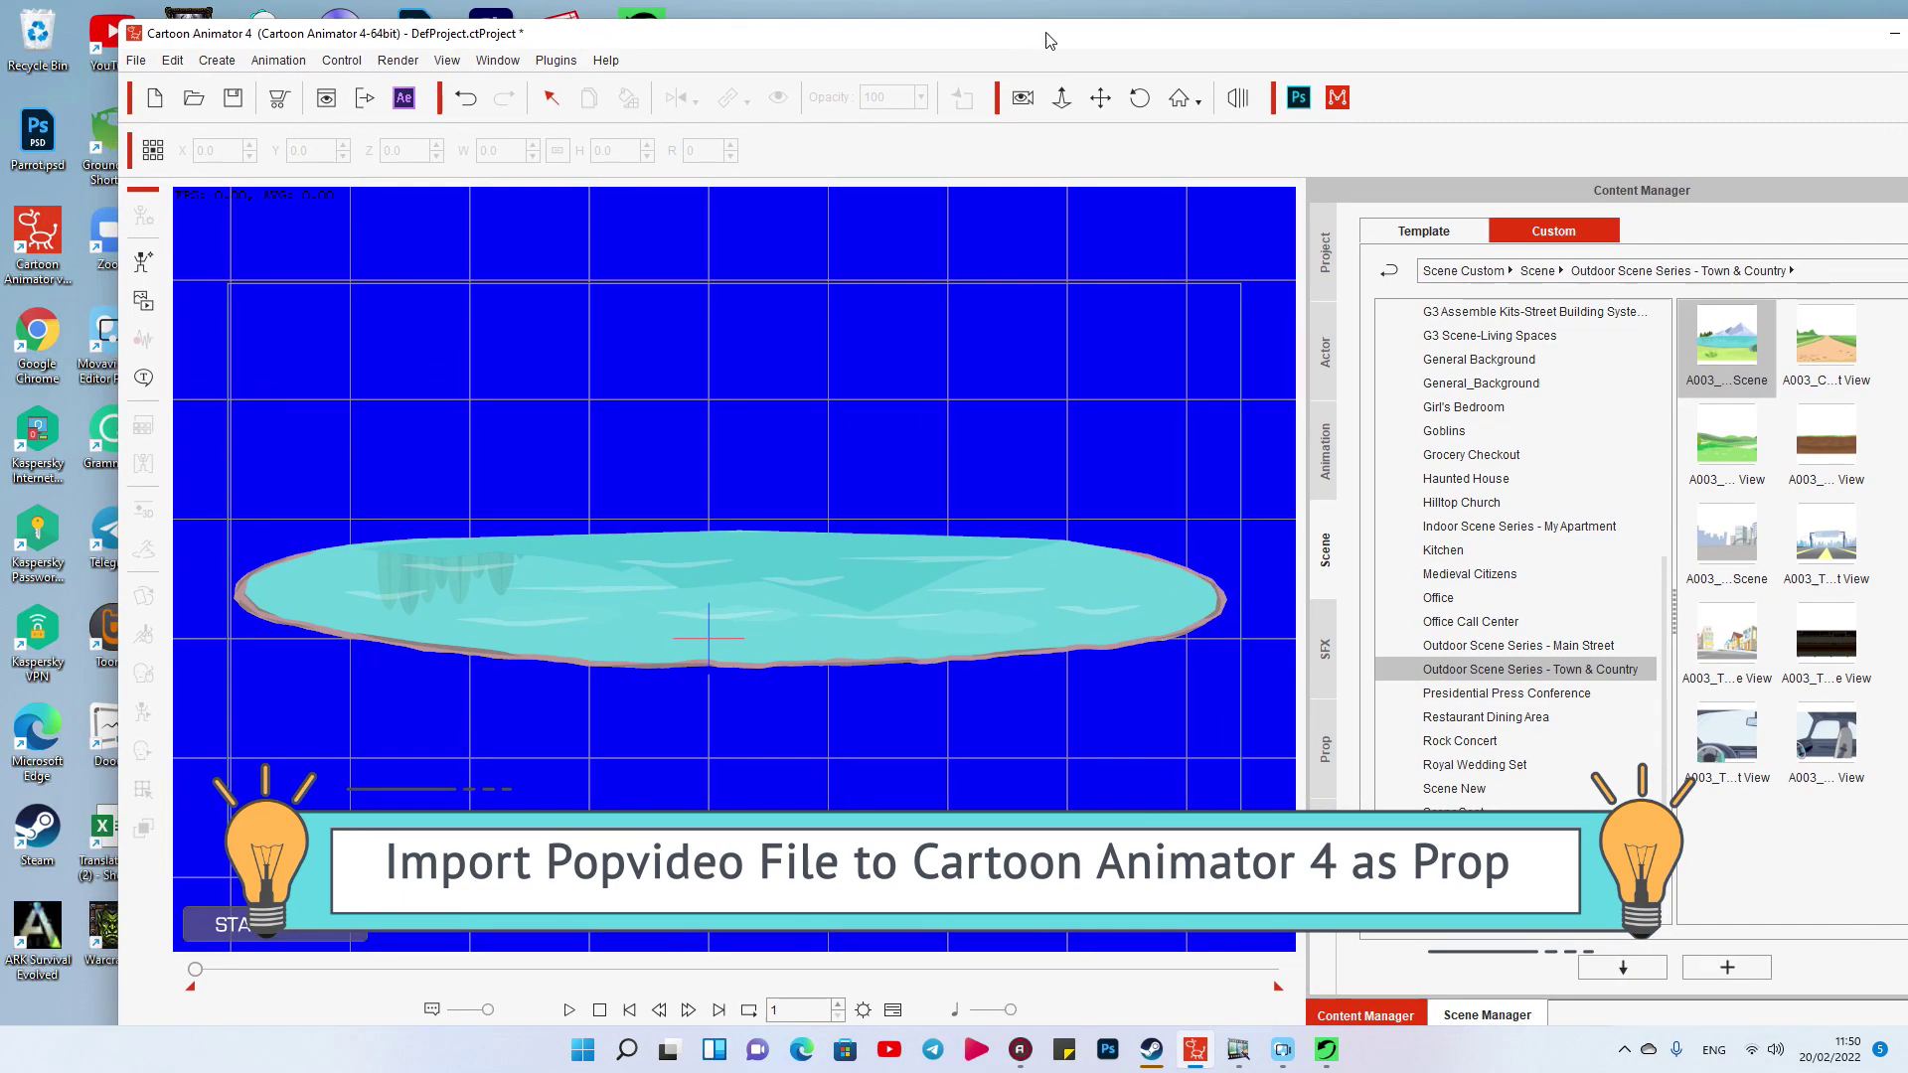
{"action": "left_click", "coordinate": [154, 97]}
{"action": "left_click", "coordinate": [1058, 586]}
{"action": "left_click_drag", "start_coordinate": [811, 40], "coordinate": [1493, 67]}
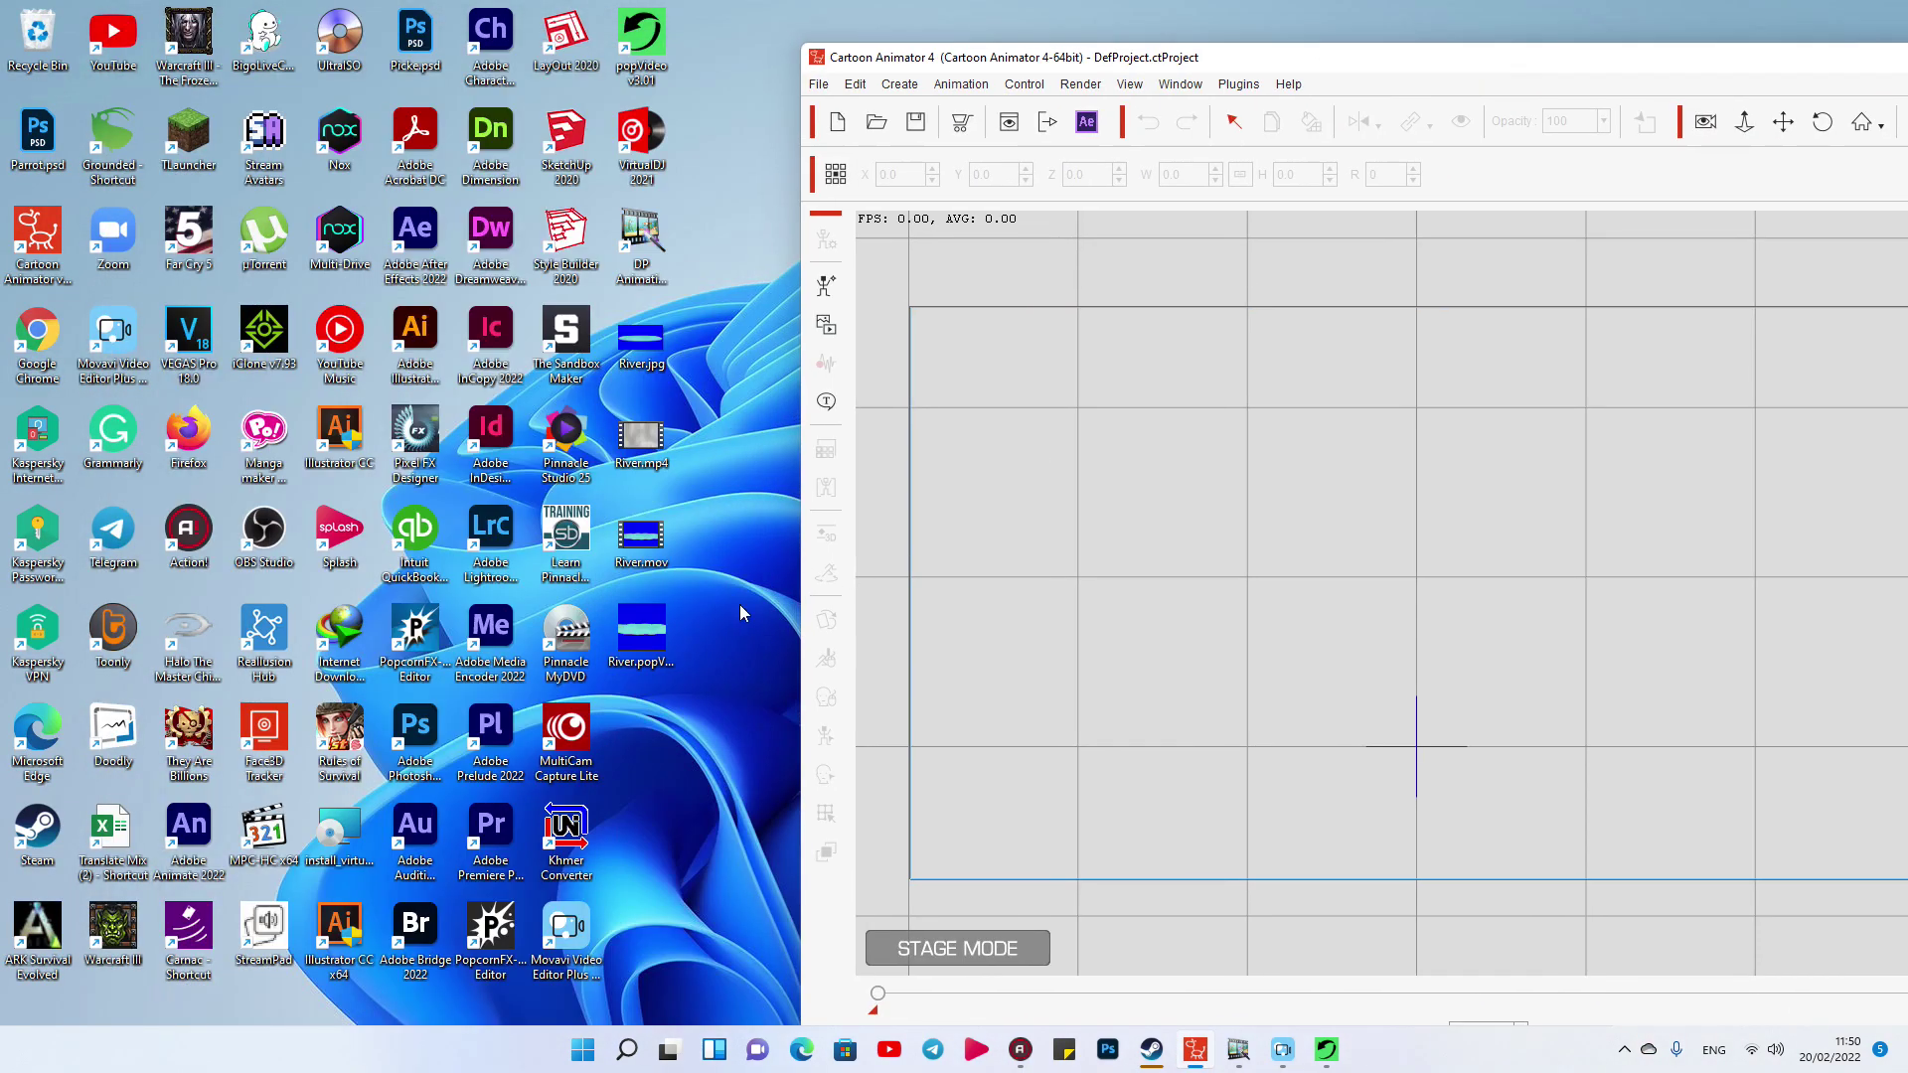
- Import the River popVideo file from the desktop onto the stage as a Prop and maximize the Cartoon Animator window
{"action": "left_click_drag", "start_coordinate": [636, 638], "coordinate": [1040, 455]}
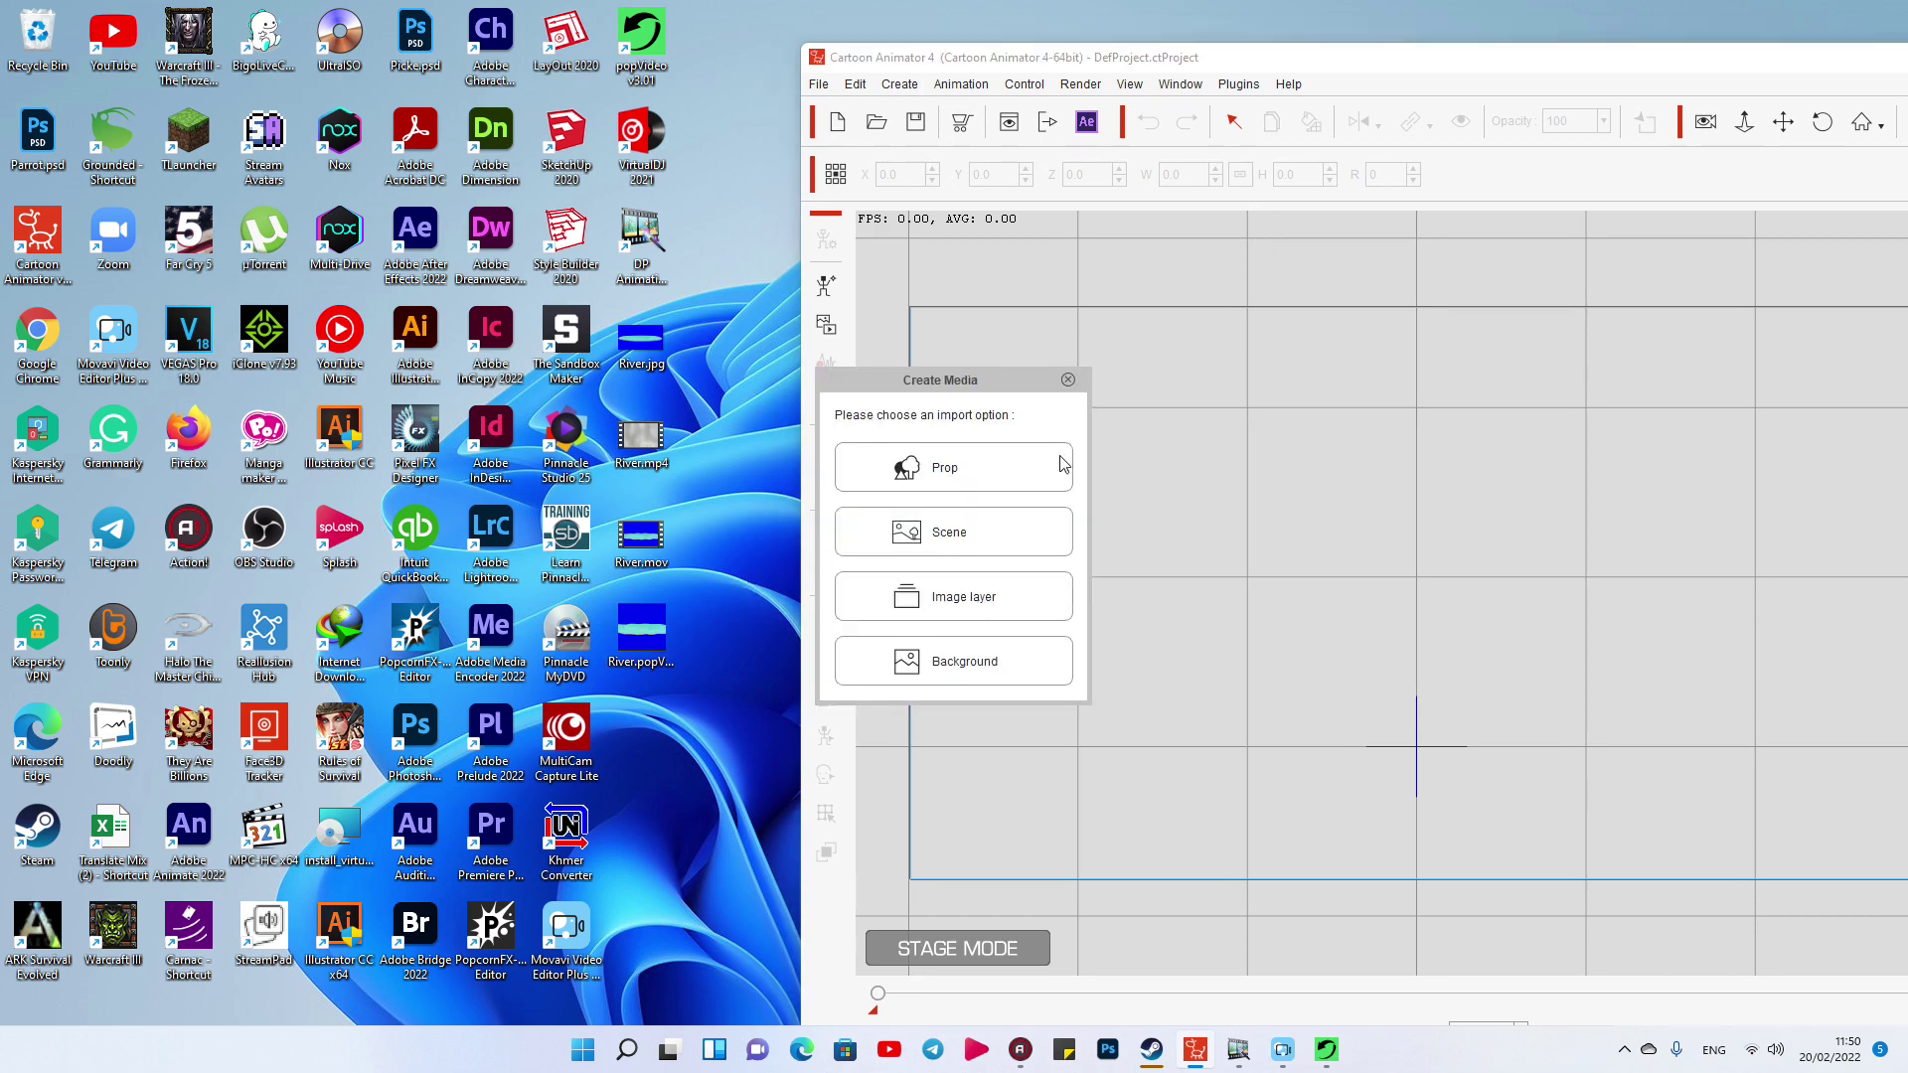
{"action": "left_click", "coordinate": [973, 495]}
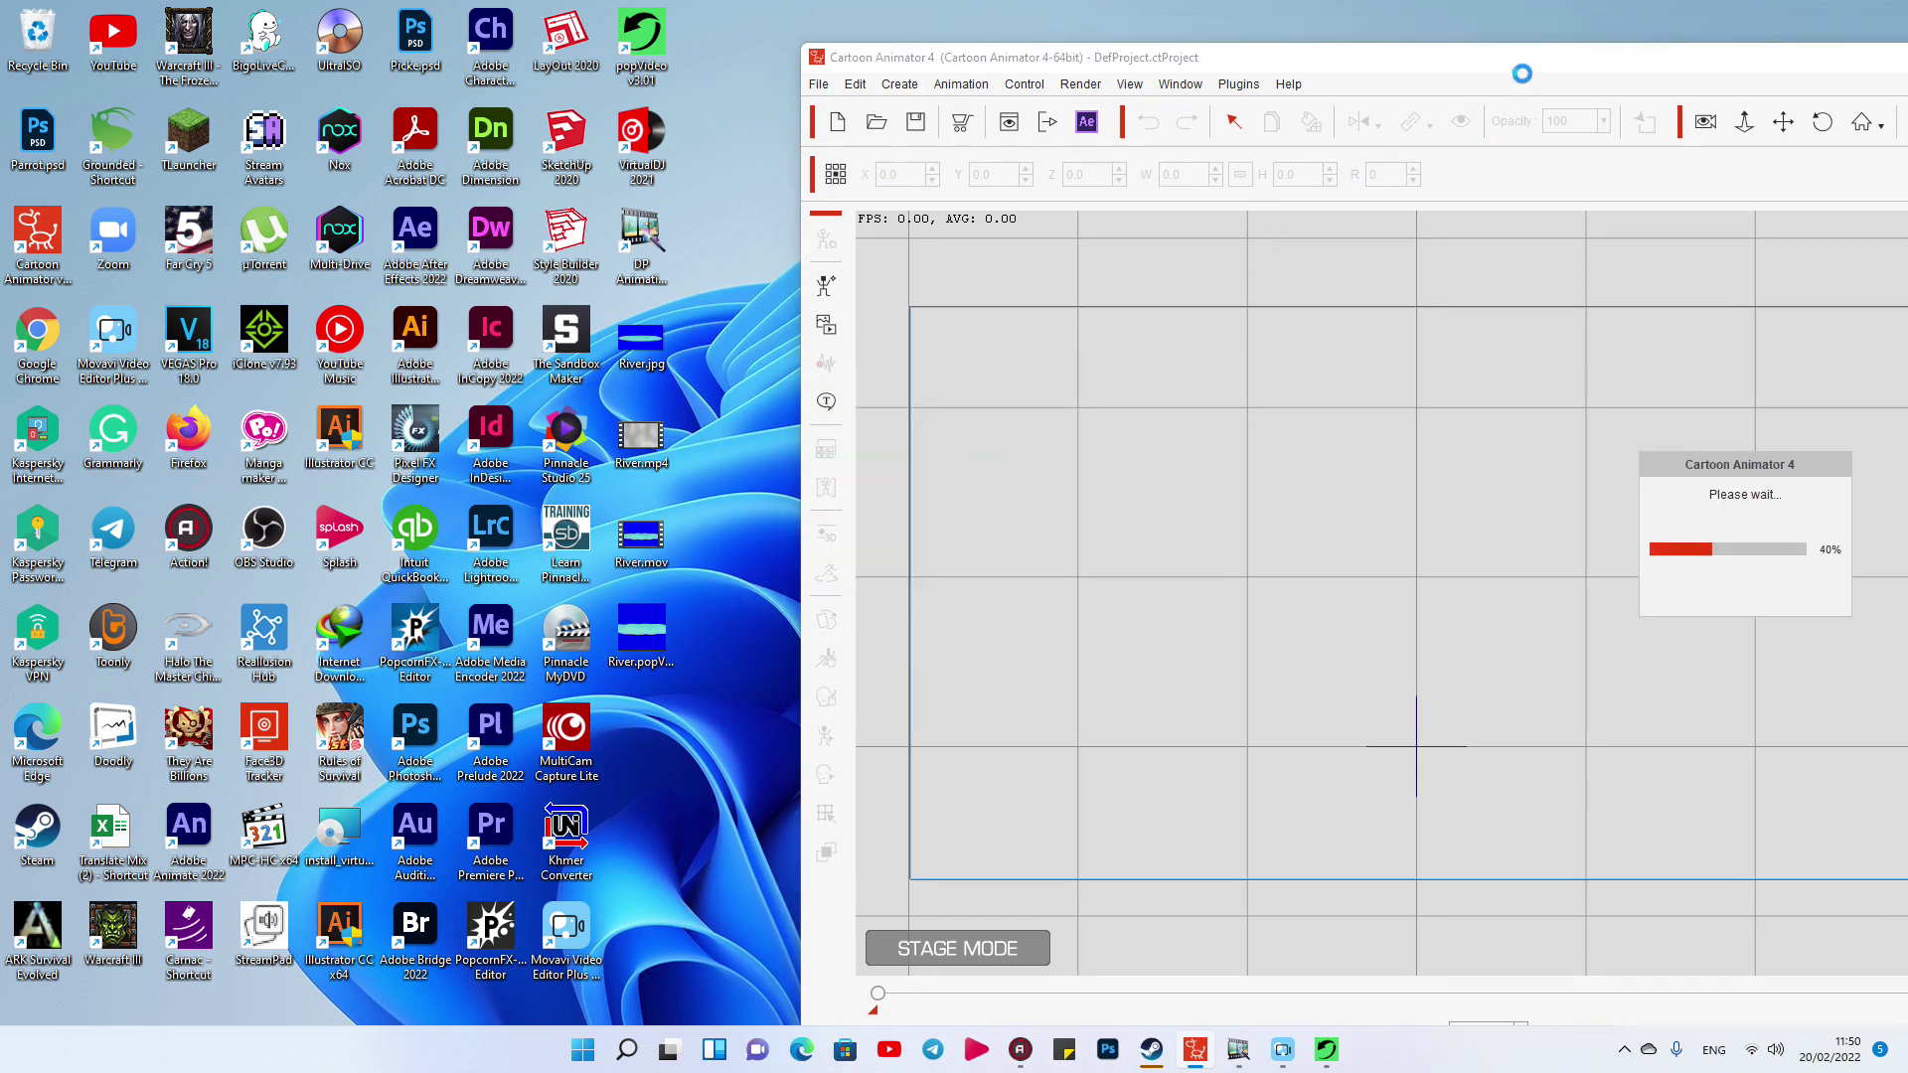
{"action": "left_click_drag", "start_coordinate": [1500, 60], "coordinate": [924, 0]}
- Scale the river prop to about 152.3 and position it at about X 6.4, Y 78.2 within the camera frame
{"action": "left_click_drag", "start_coordinate": [483, 421], "coordinate": [736, 489]}
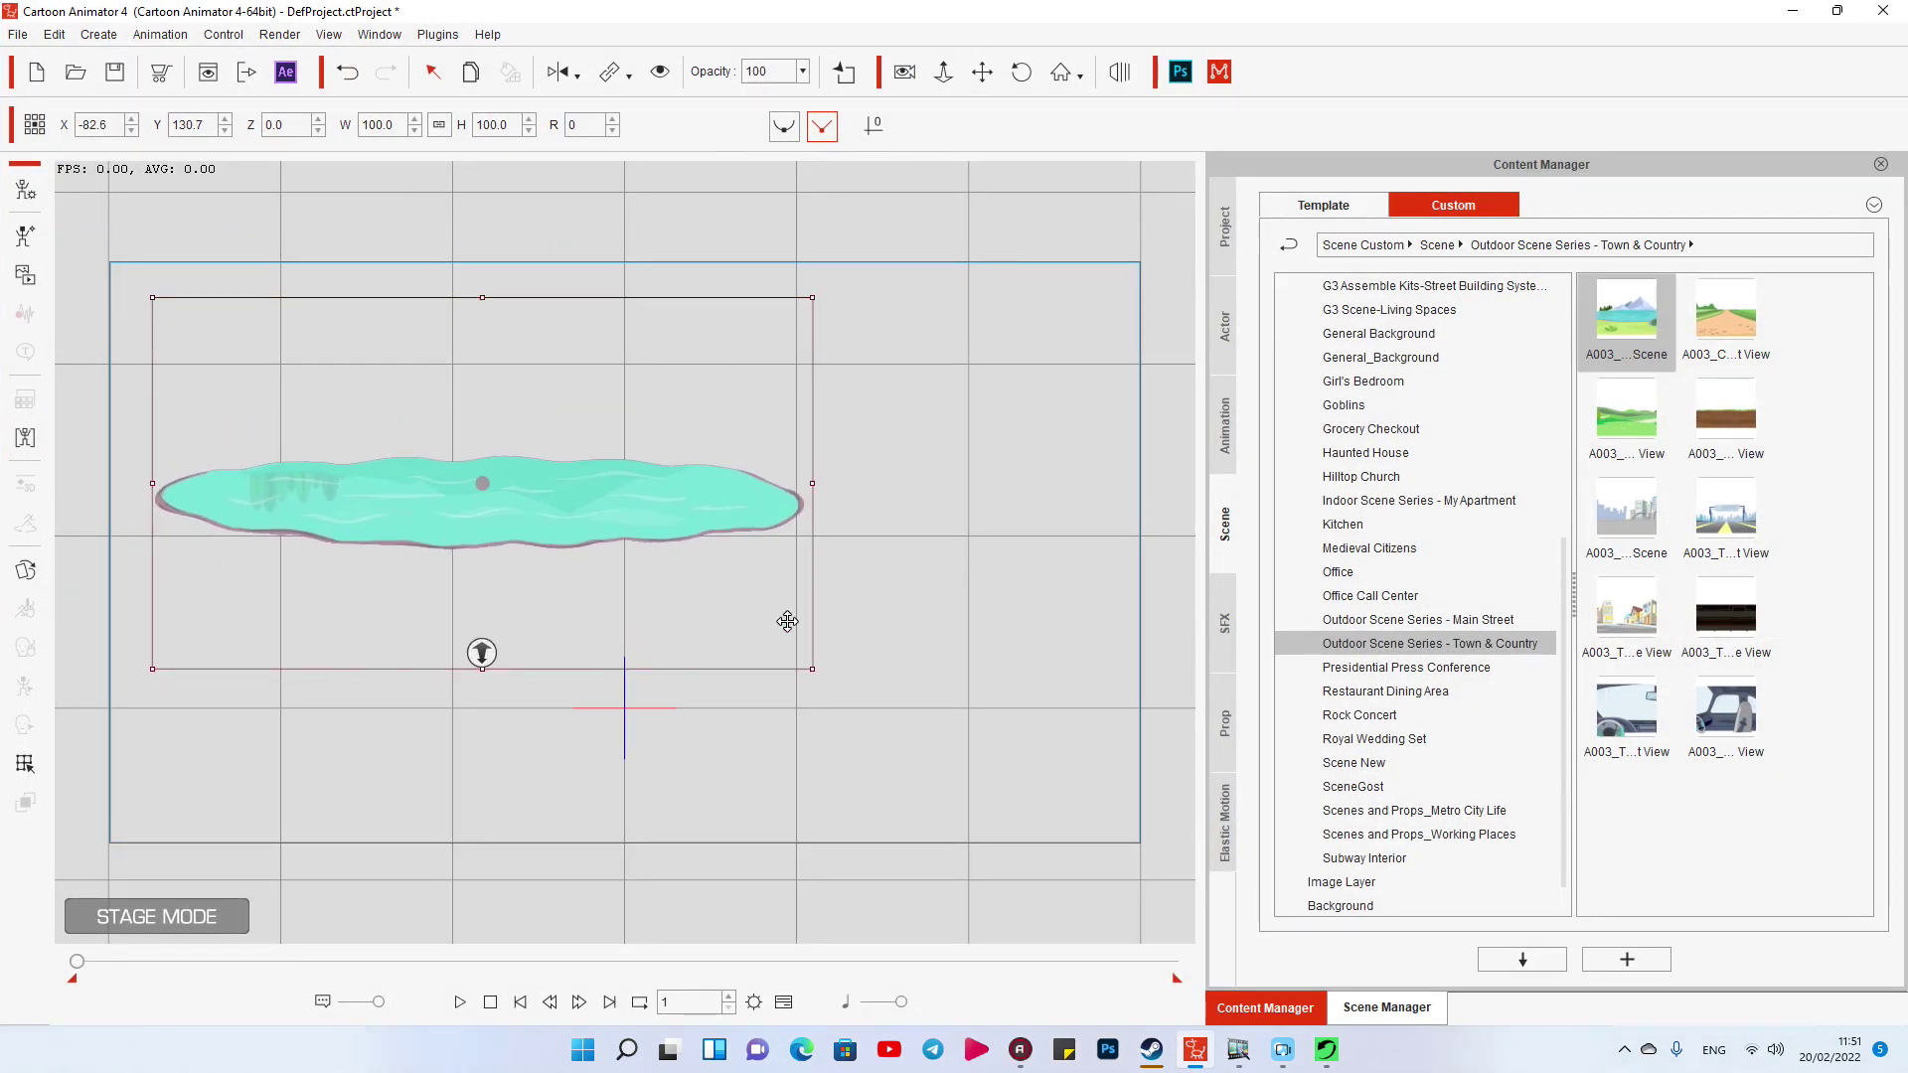
{"action": "left_click_drag", "start_coordinate": [812, 669], "coordinate": [1099, 771]}
{"action": "left_click_drag", "start_coordinate": [747, 524], "coordinate": [876, 578]}
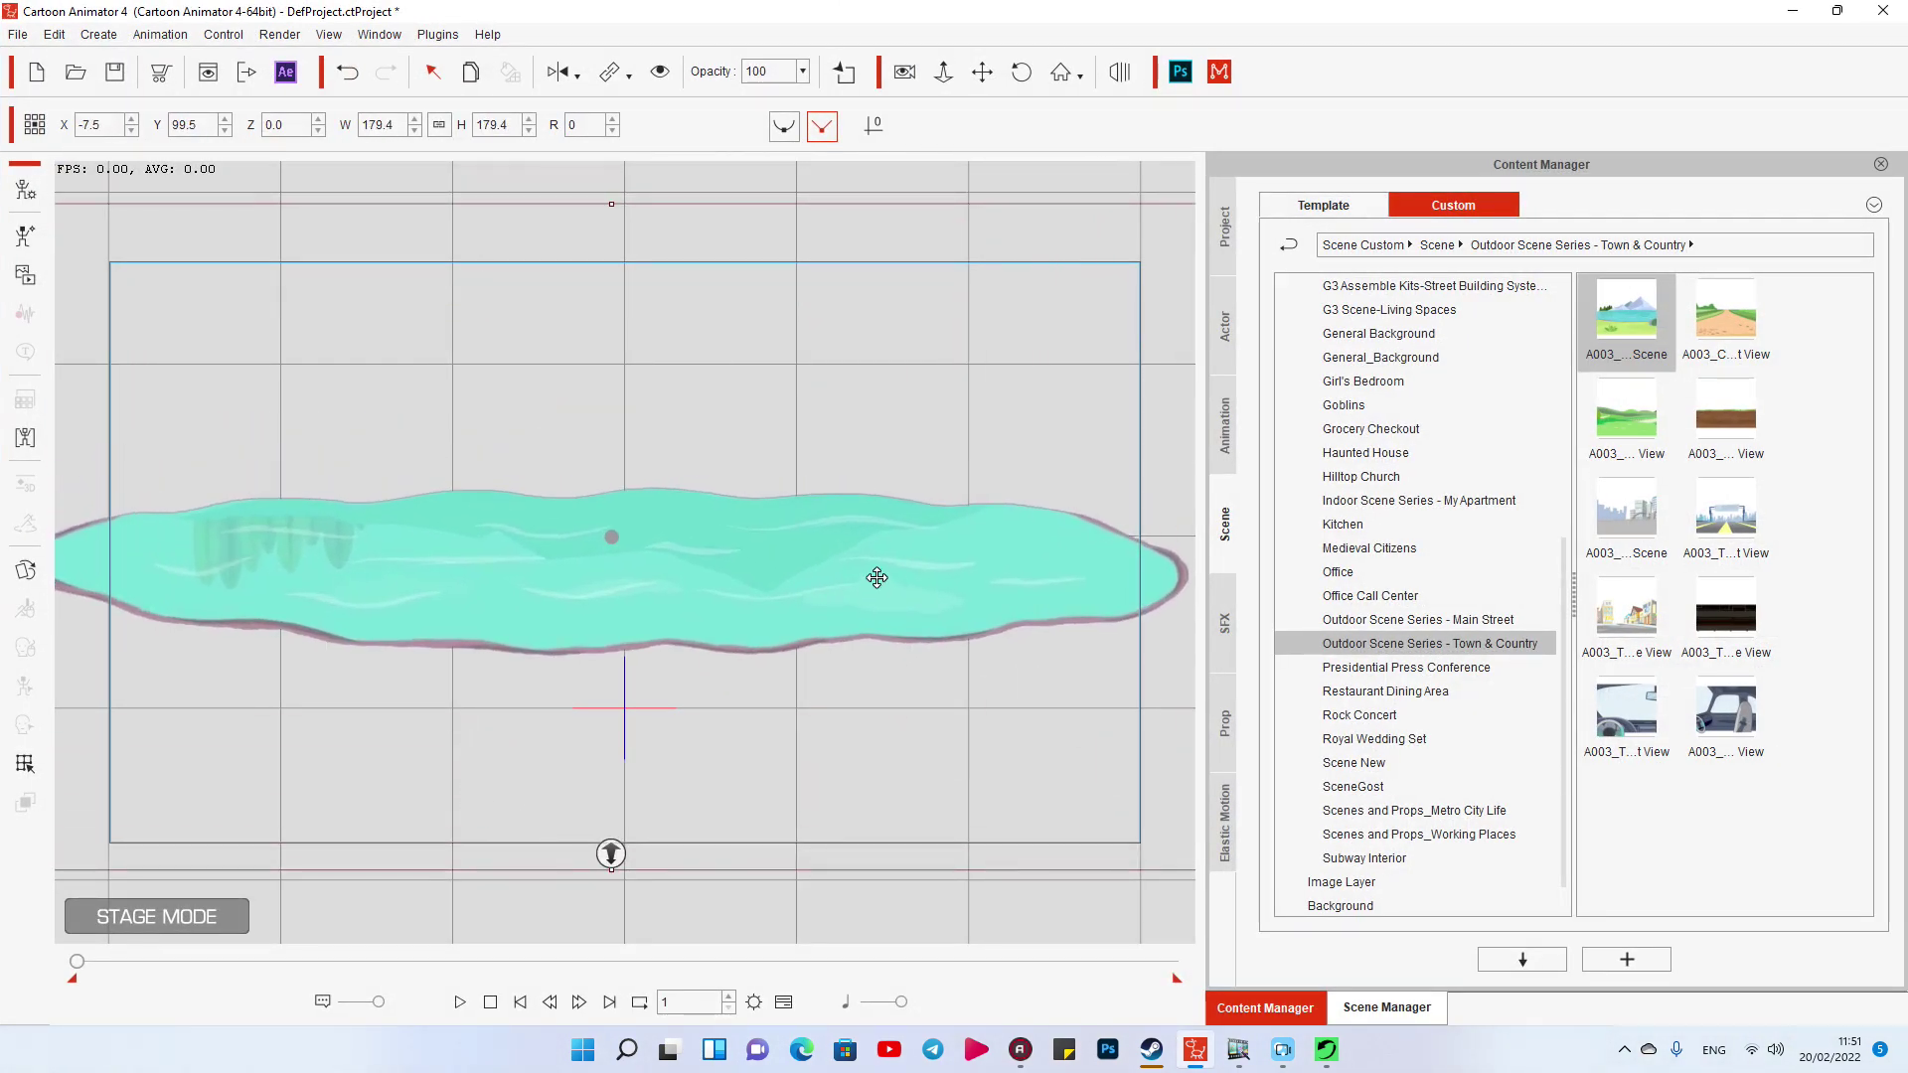
{"action": "left_click_drag", "start_coordinate": [1040, 237], "coordinate": [843, 271]}
{"action": "left_click_drag", "start_coordinate": [999, 238], "coordinate": [828, 337]}
{"action": "left_click_drag", "start_coordinate": [657, 471], "coordinate": [971, 422]}
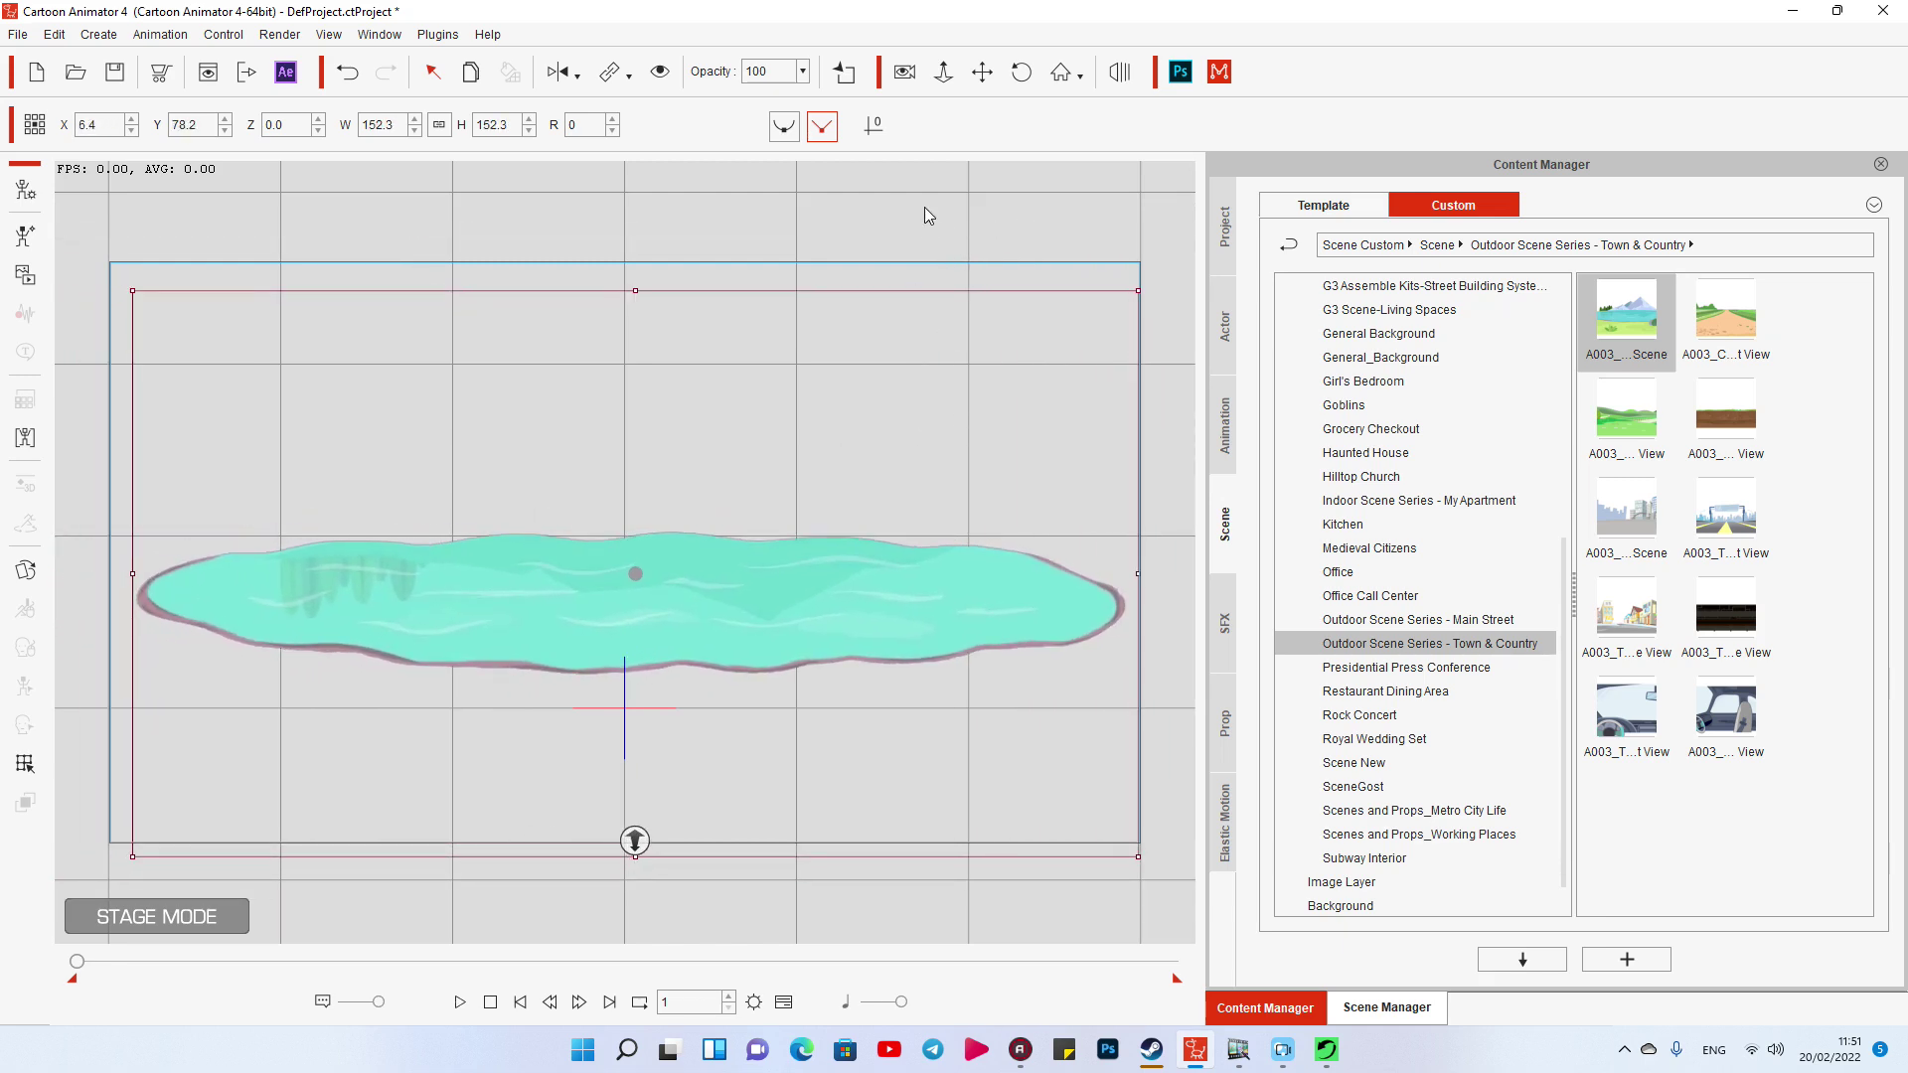
{"action": "left_click", "coordinate": [921, 253]}
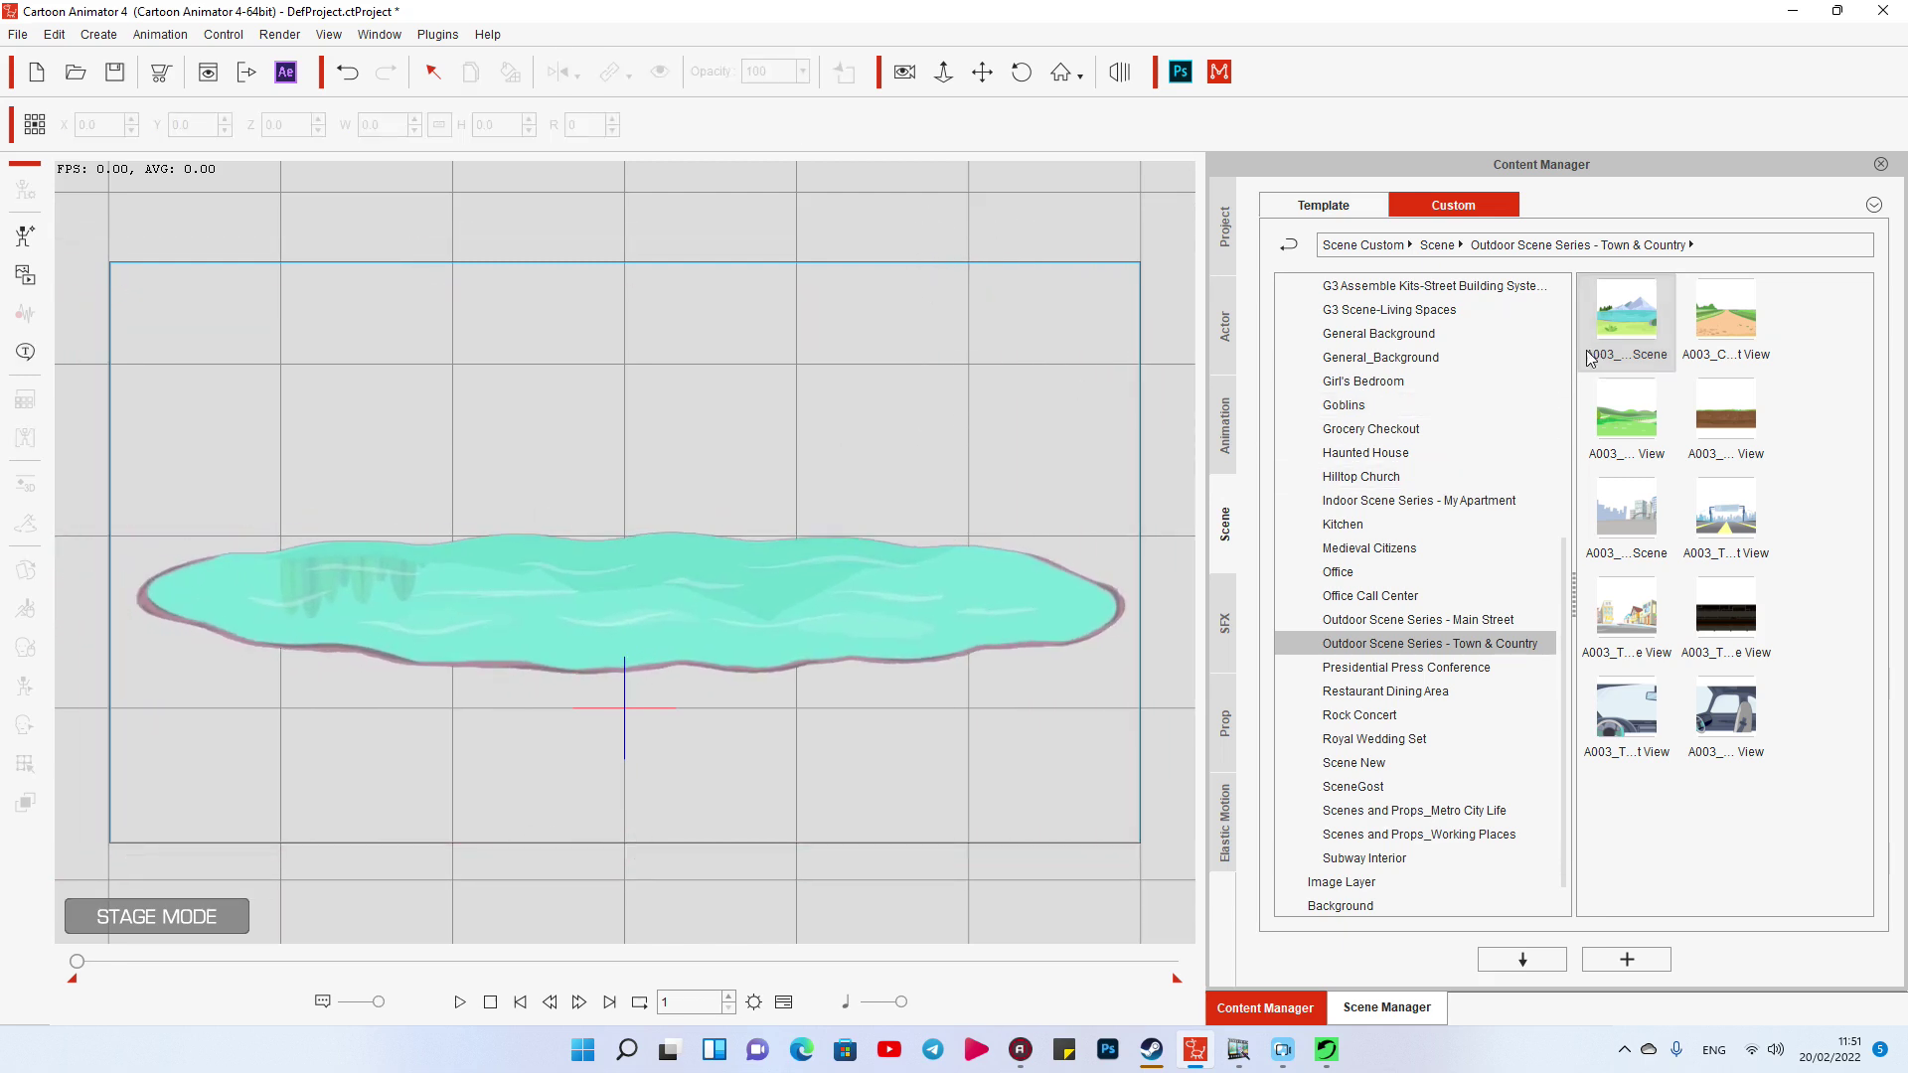
- Open the Nature folder in the custom prop library
{"action": "left_click", "coordinate": [1222, 718]}
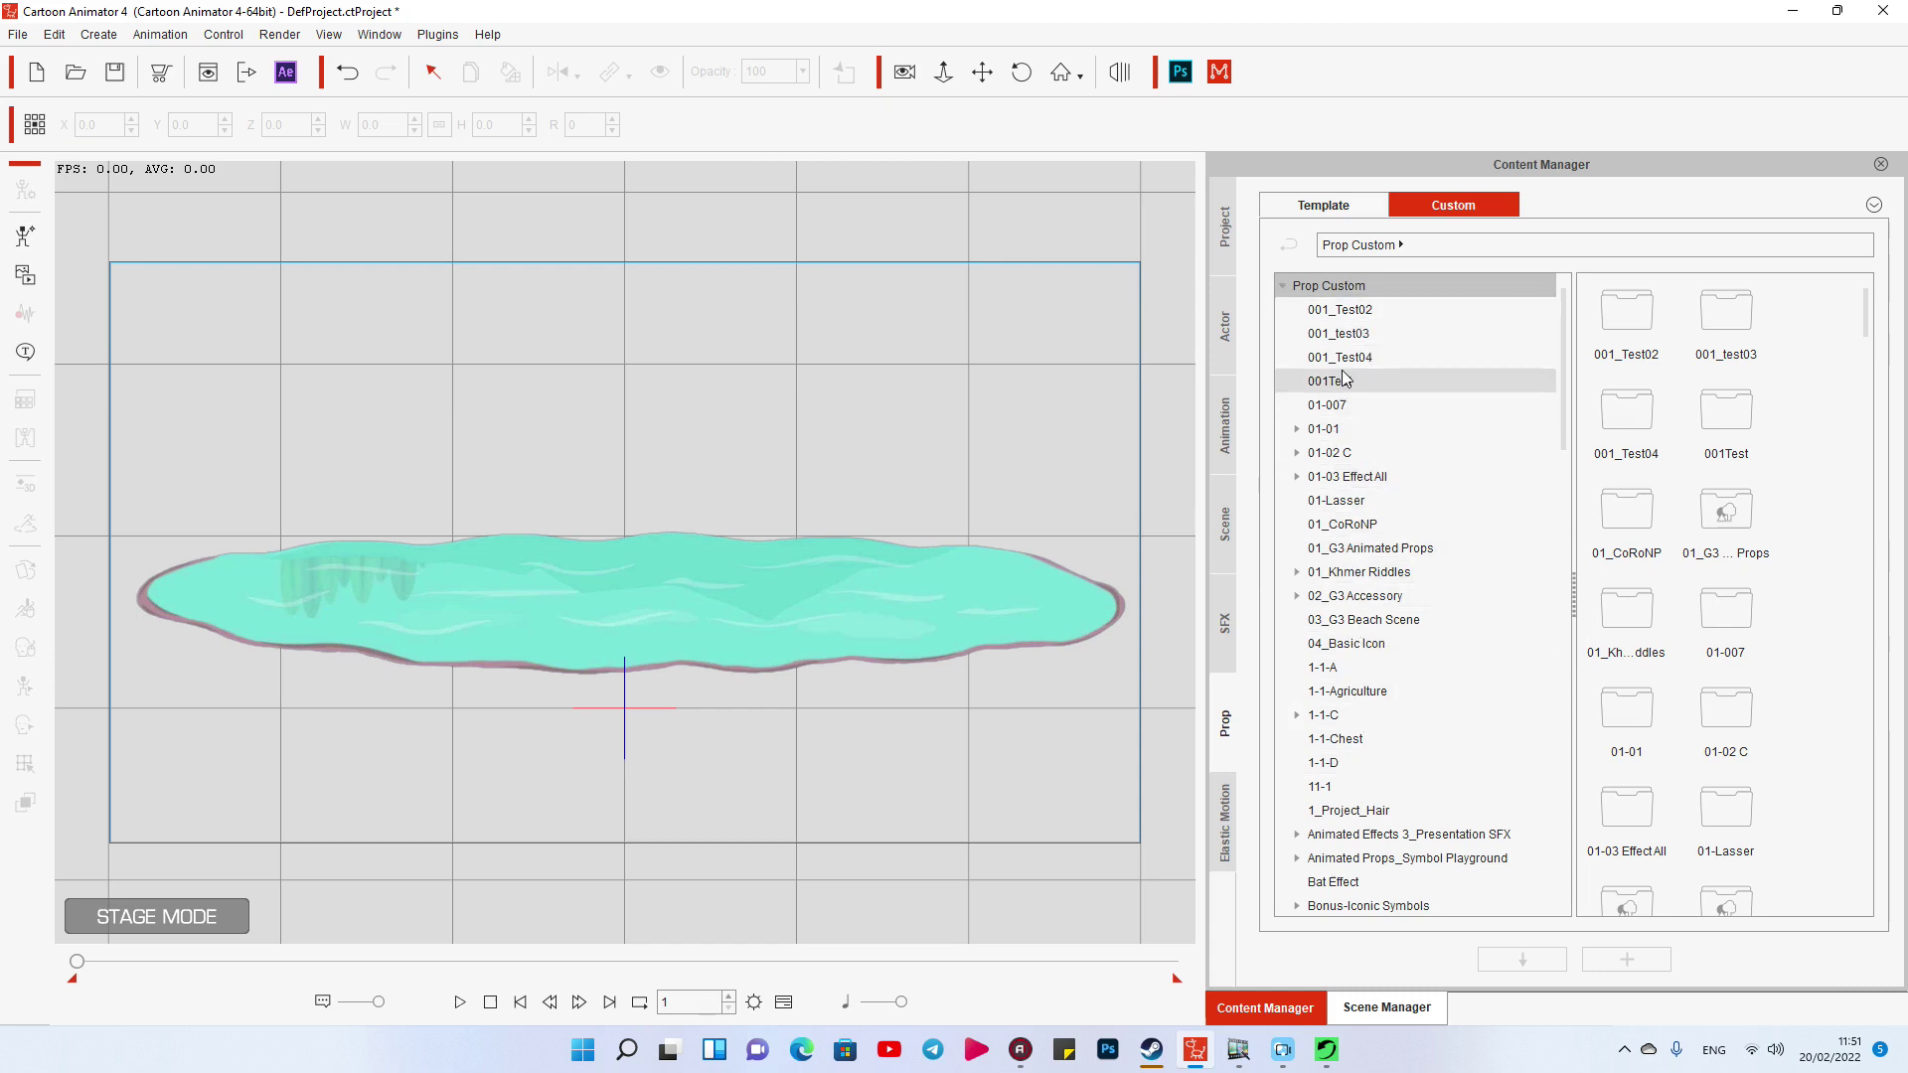
{"action": "scroll", "coordinate": [1380, 889], "scroll_direction": "down", "scroll_amount": 3}
{"action": "scroll", "coordinate": [1375, 881], "scroll_direction": "down", "scroll_amount": 10}
{"action": "left_click", "coordinate": [1366, 860]}
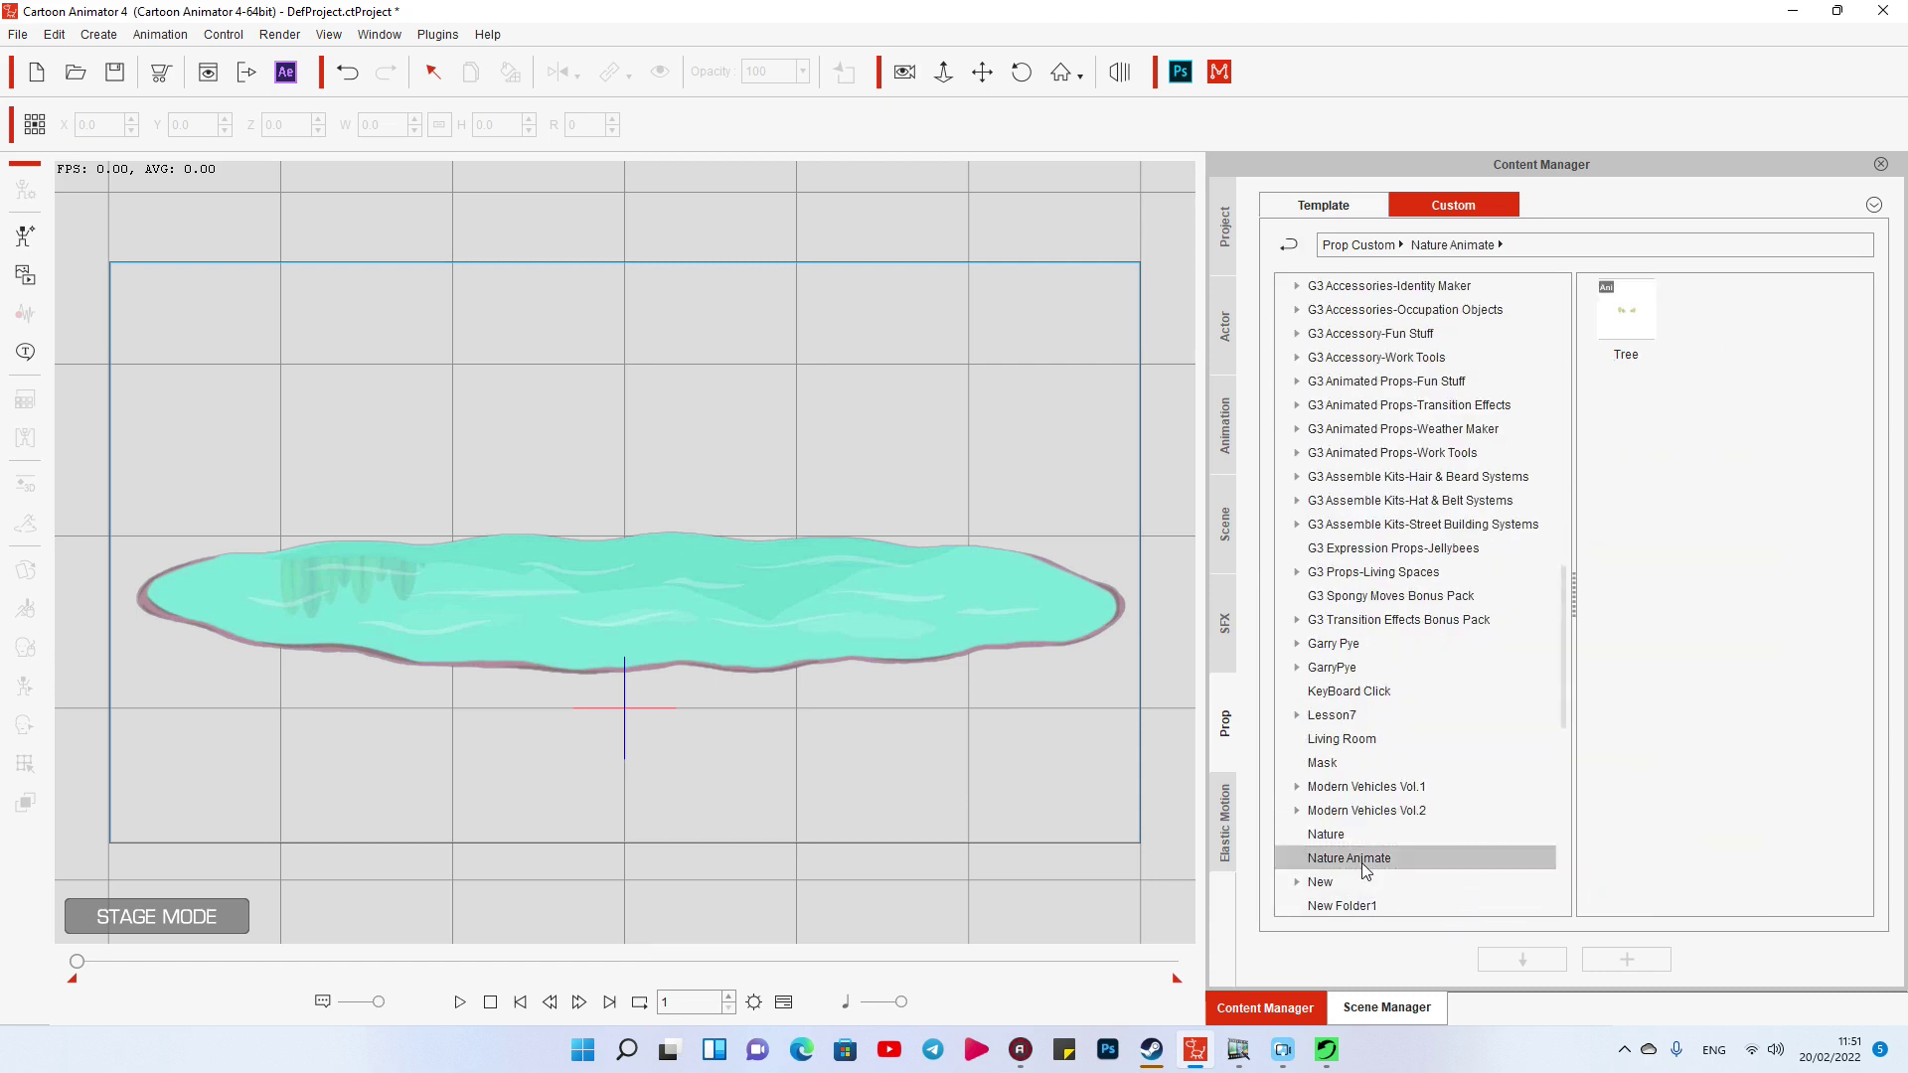
{"action": "left_click", "coordinate": [1348, 838]}
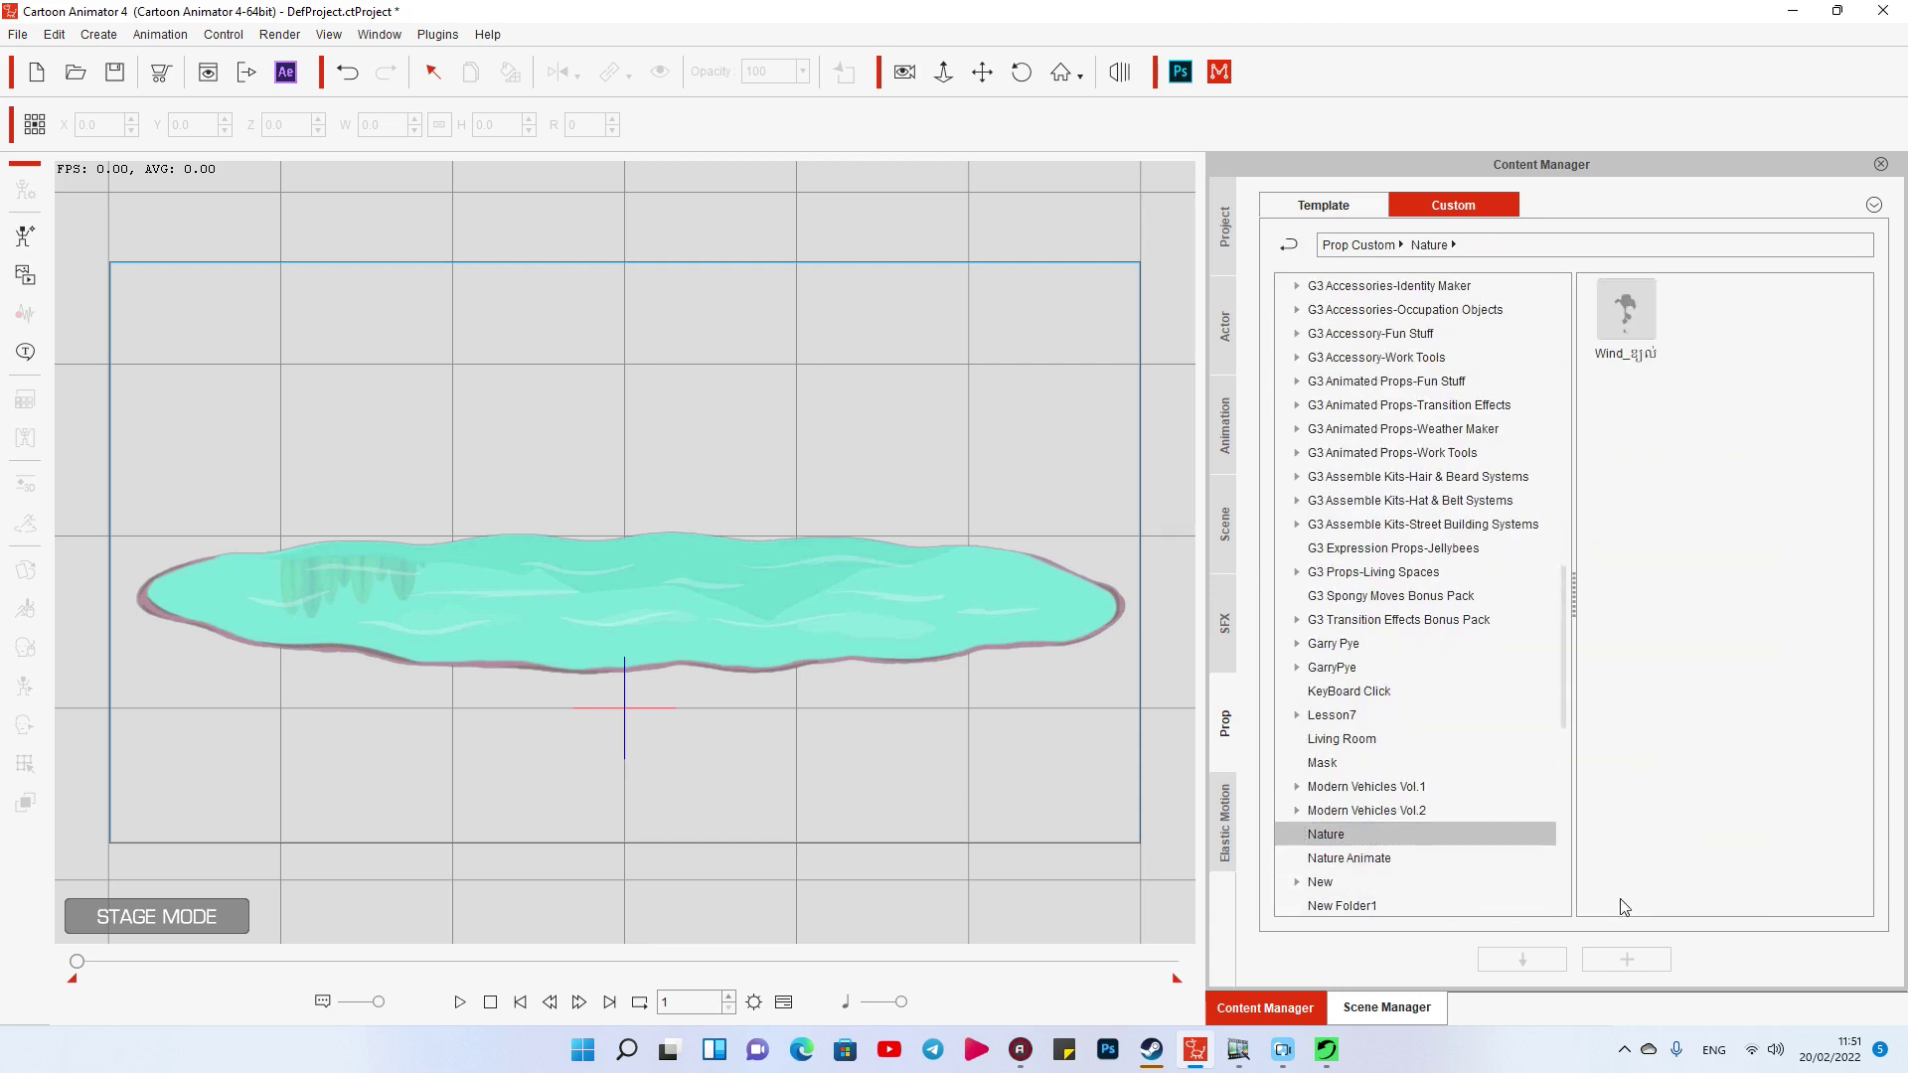
- Add the river prop to the Nature folder and name it River Water
{"action": "left_click", "coordinate": [1040, 583]}
{"action": "left_click", "coordinate": [1628, 960]}
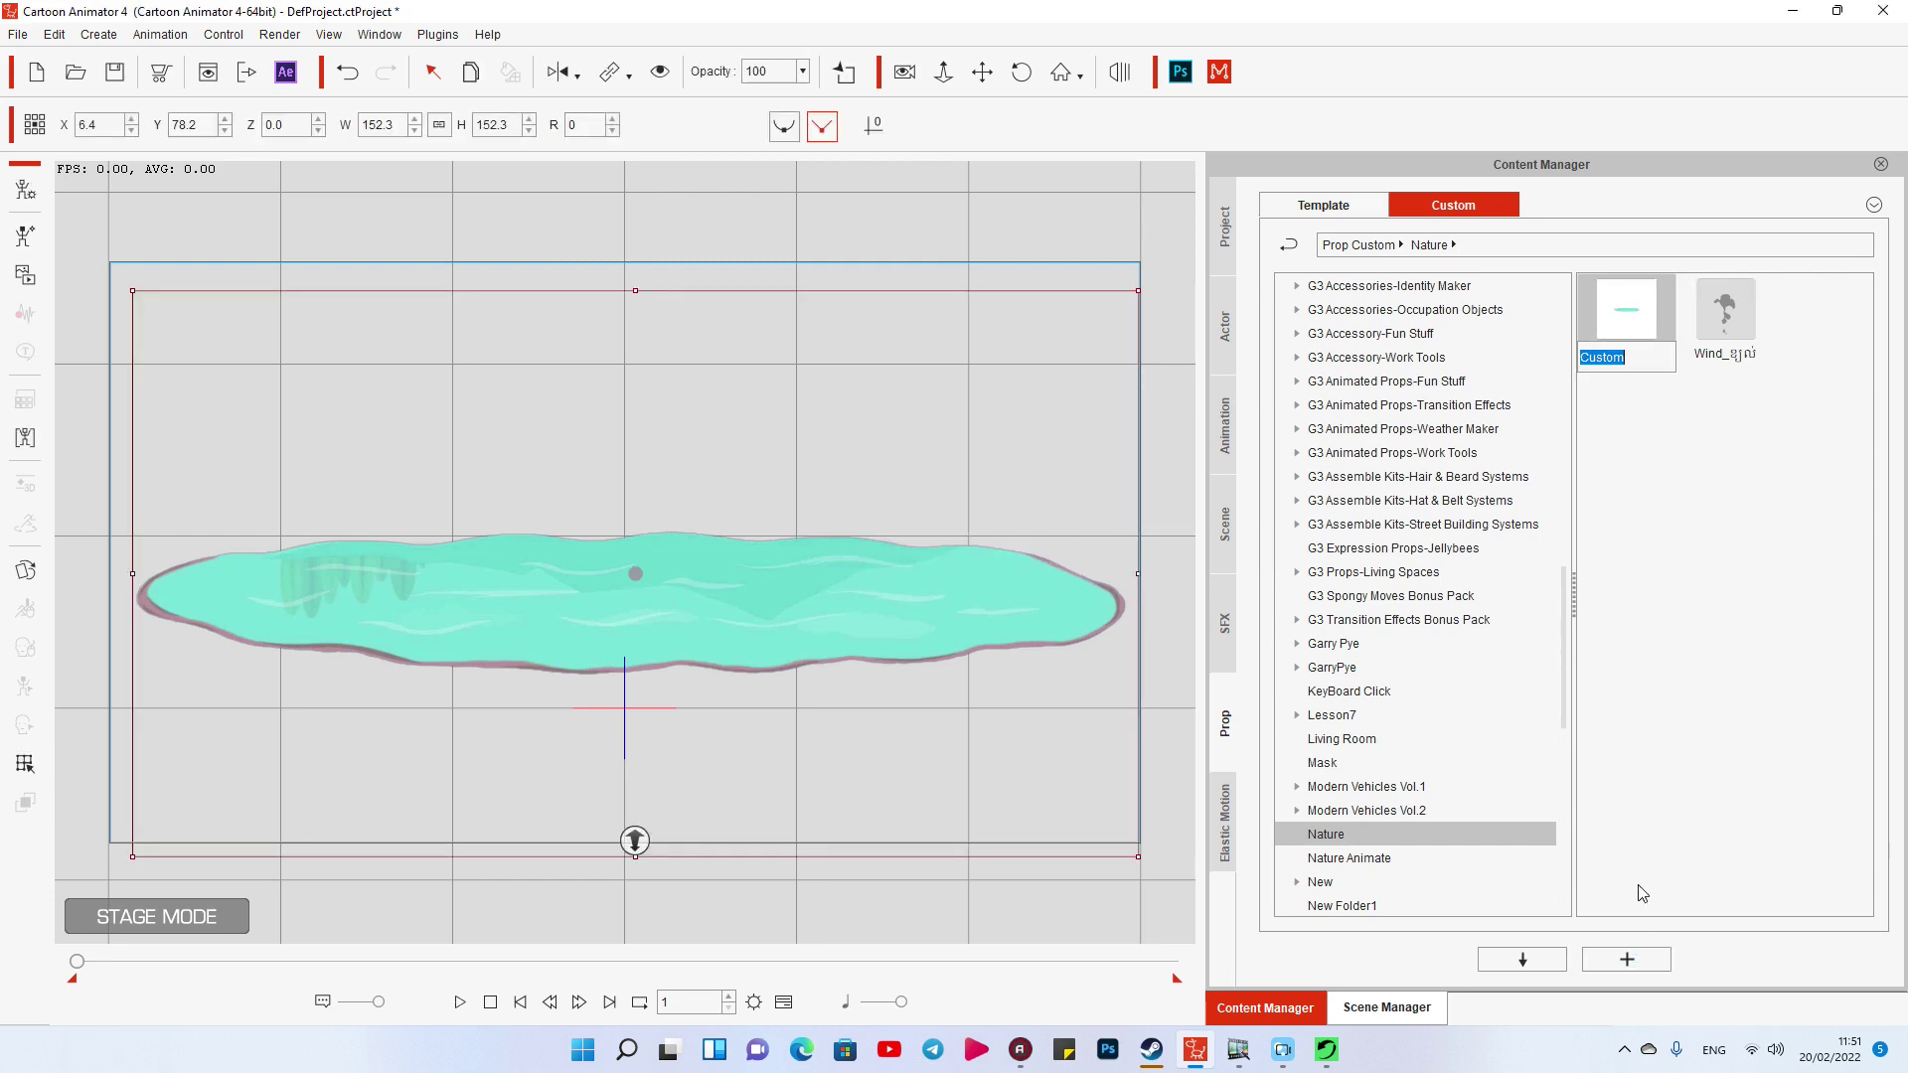
{"action": "type", "text": "River"}
{"action": "key", "text": "Return"}
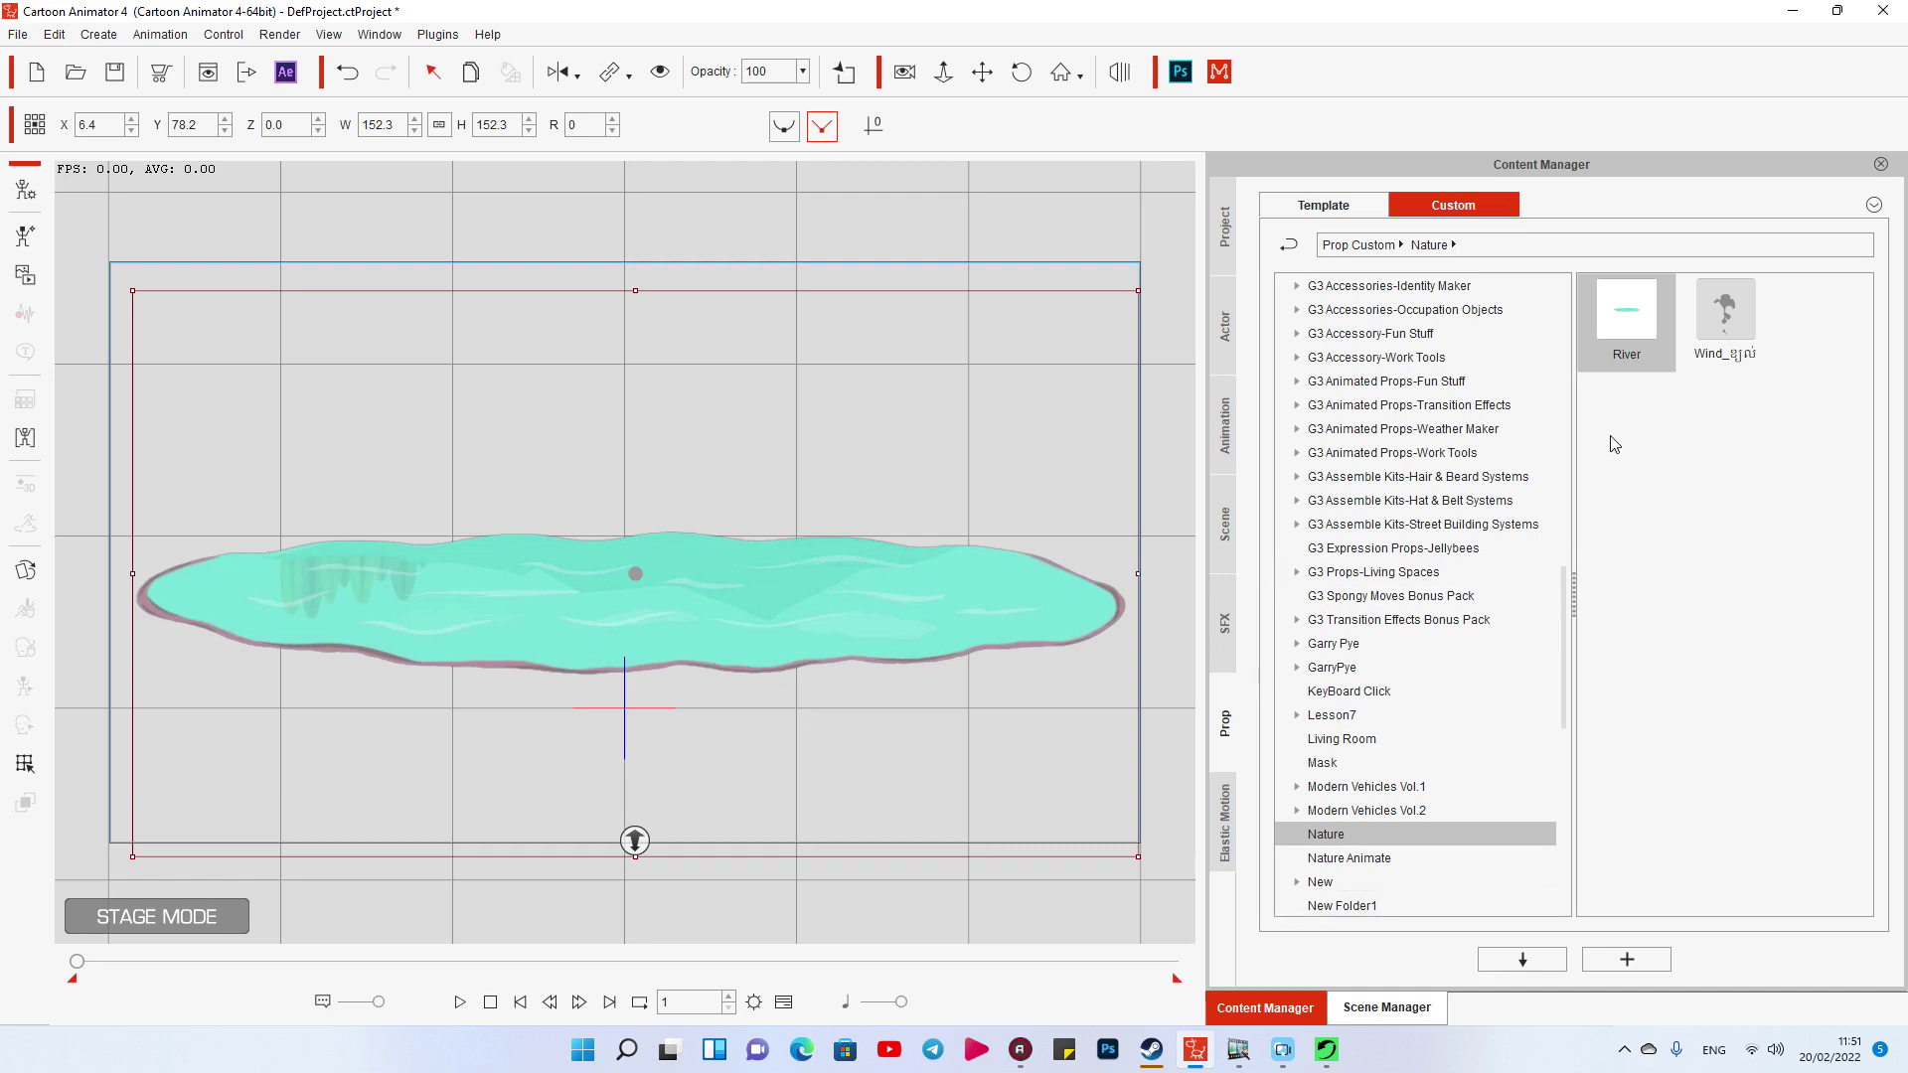
{"action": "left_click", "coordinate": [1634, 353]}
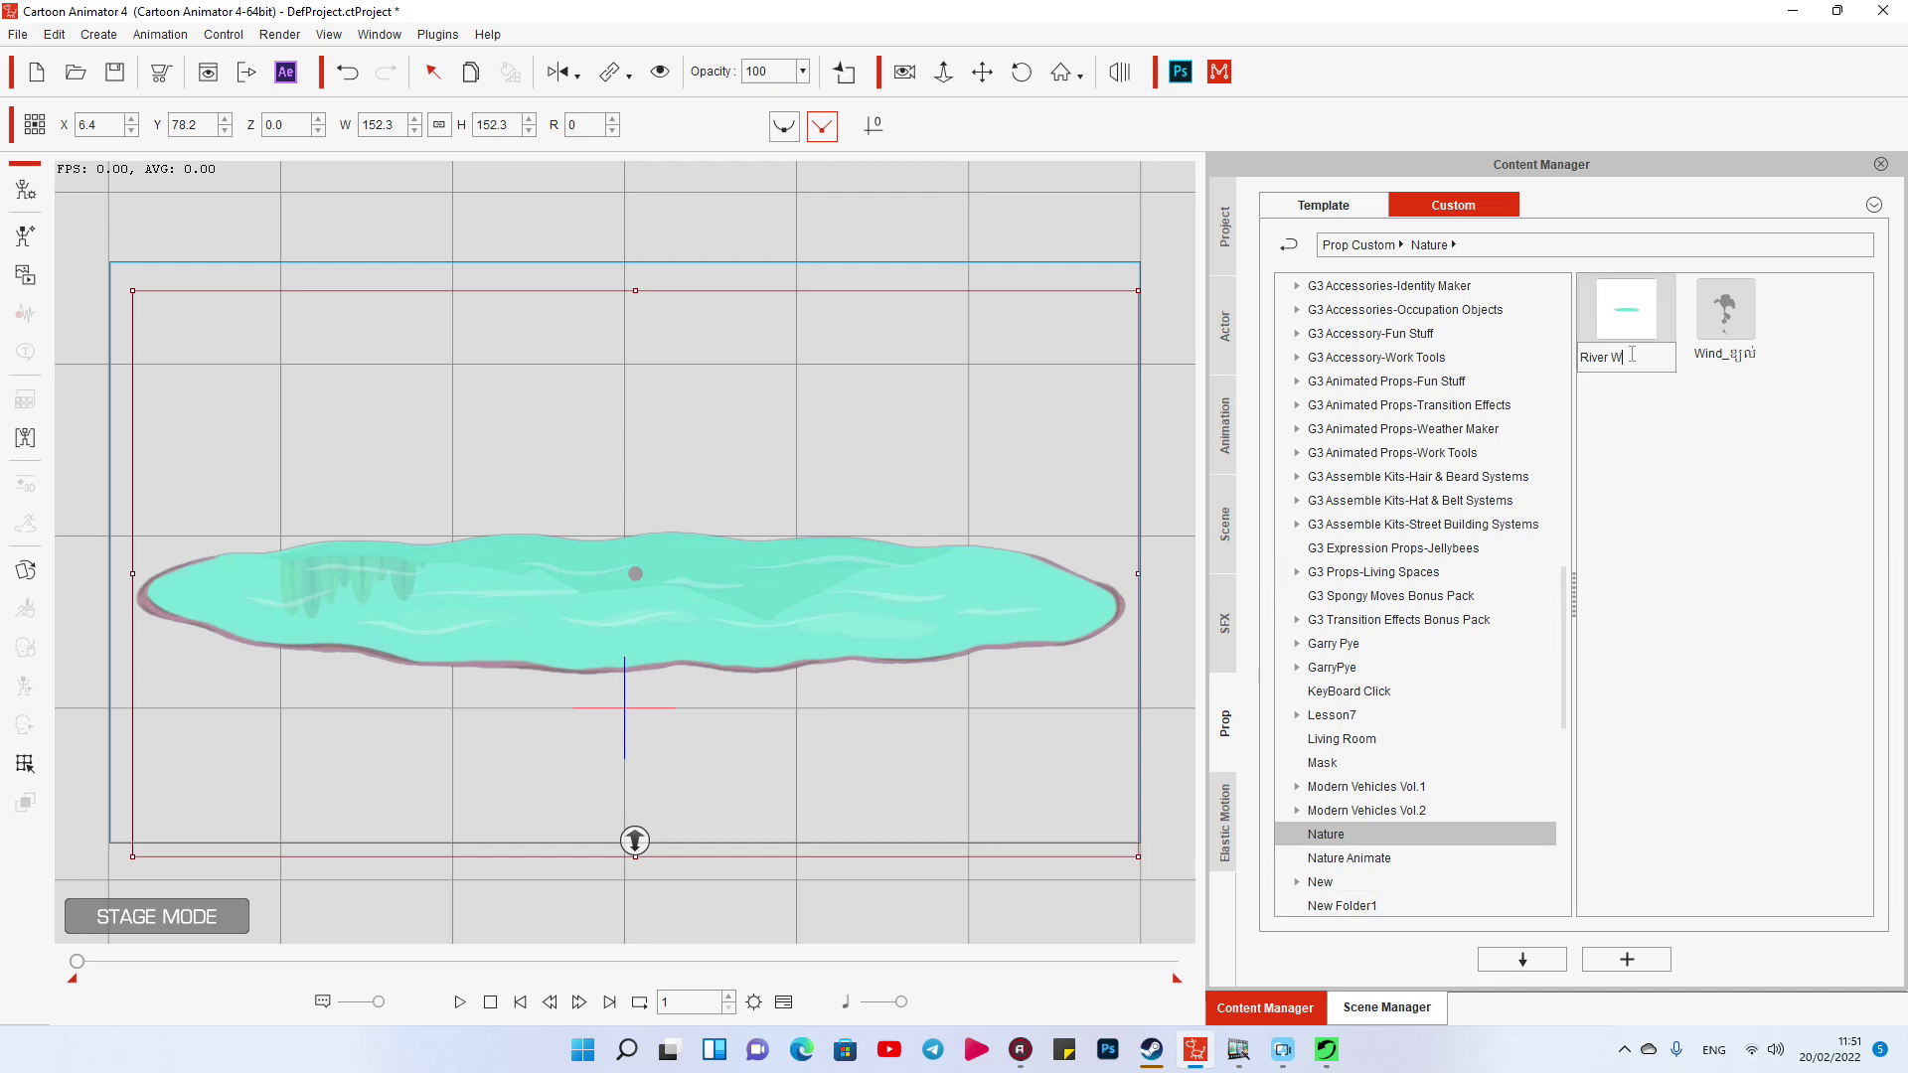
{"action": "left_click", "coordinate": [1772, 460]}
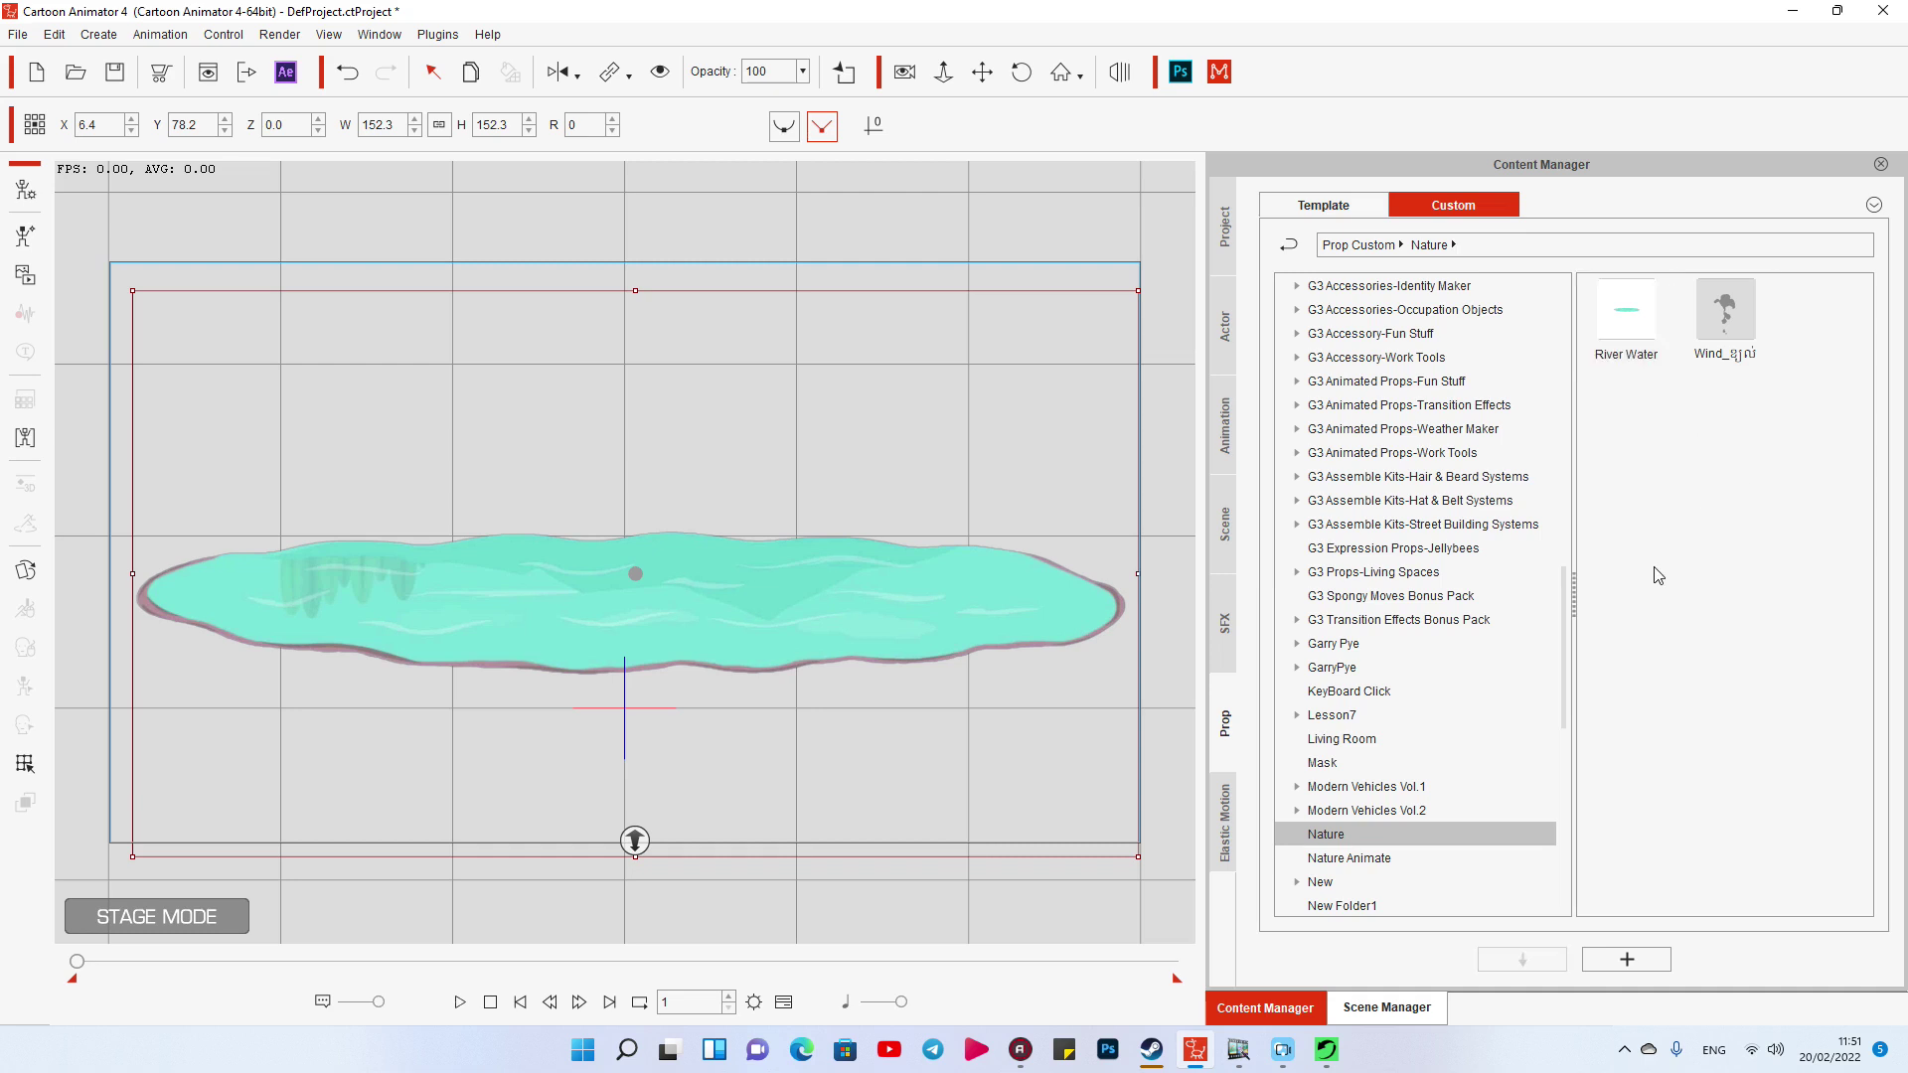
- Preview the river's playback and load the A003 mountain lake scene from Outdoor Scene Series - Town & Country
{"action": "left_click", "coordinate": [461, 1003]}
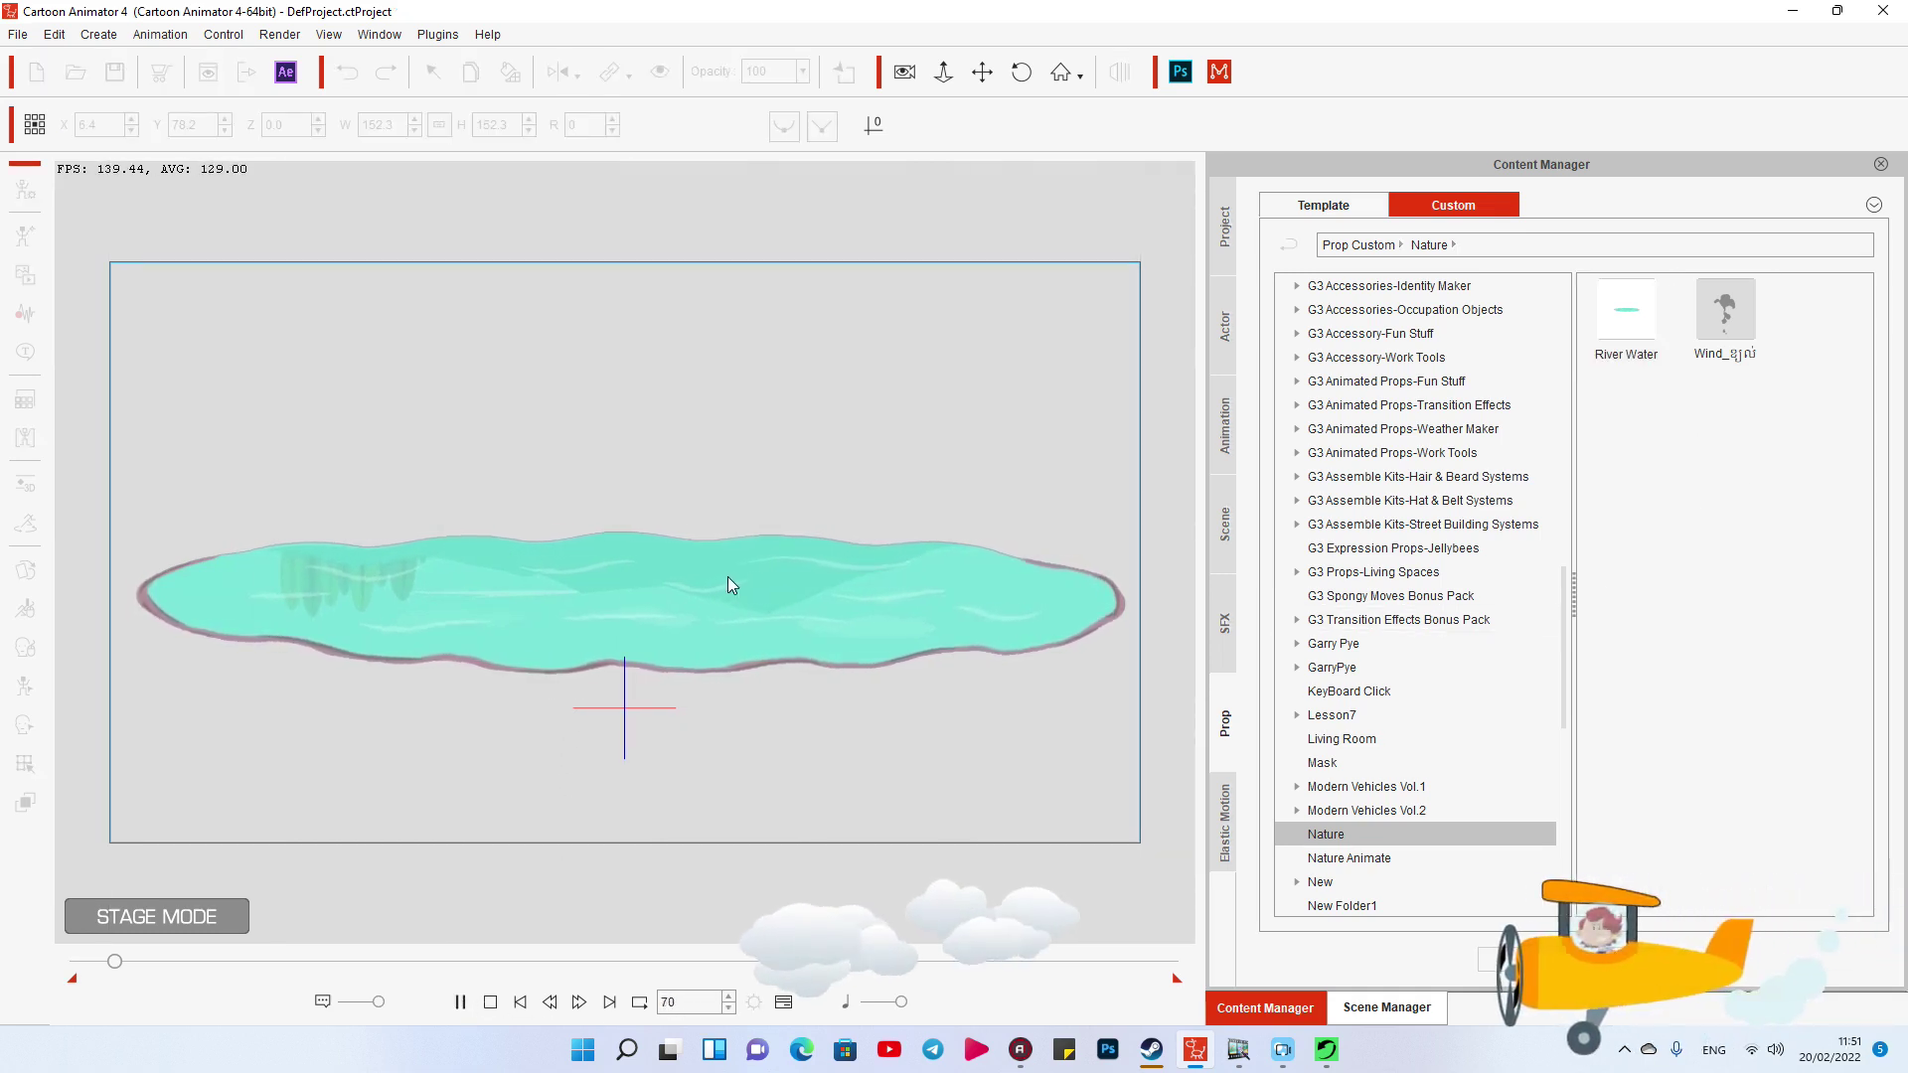
{"action": "left_click", "coordinate": [490, 1001]}
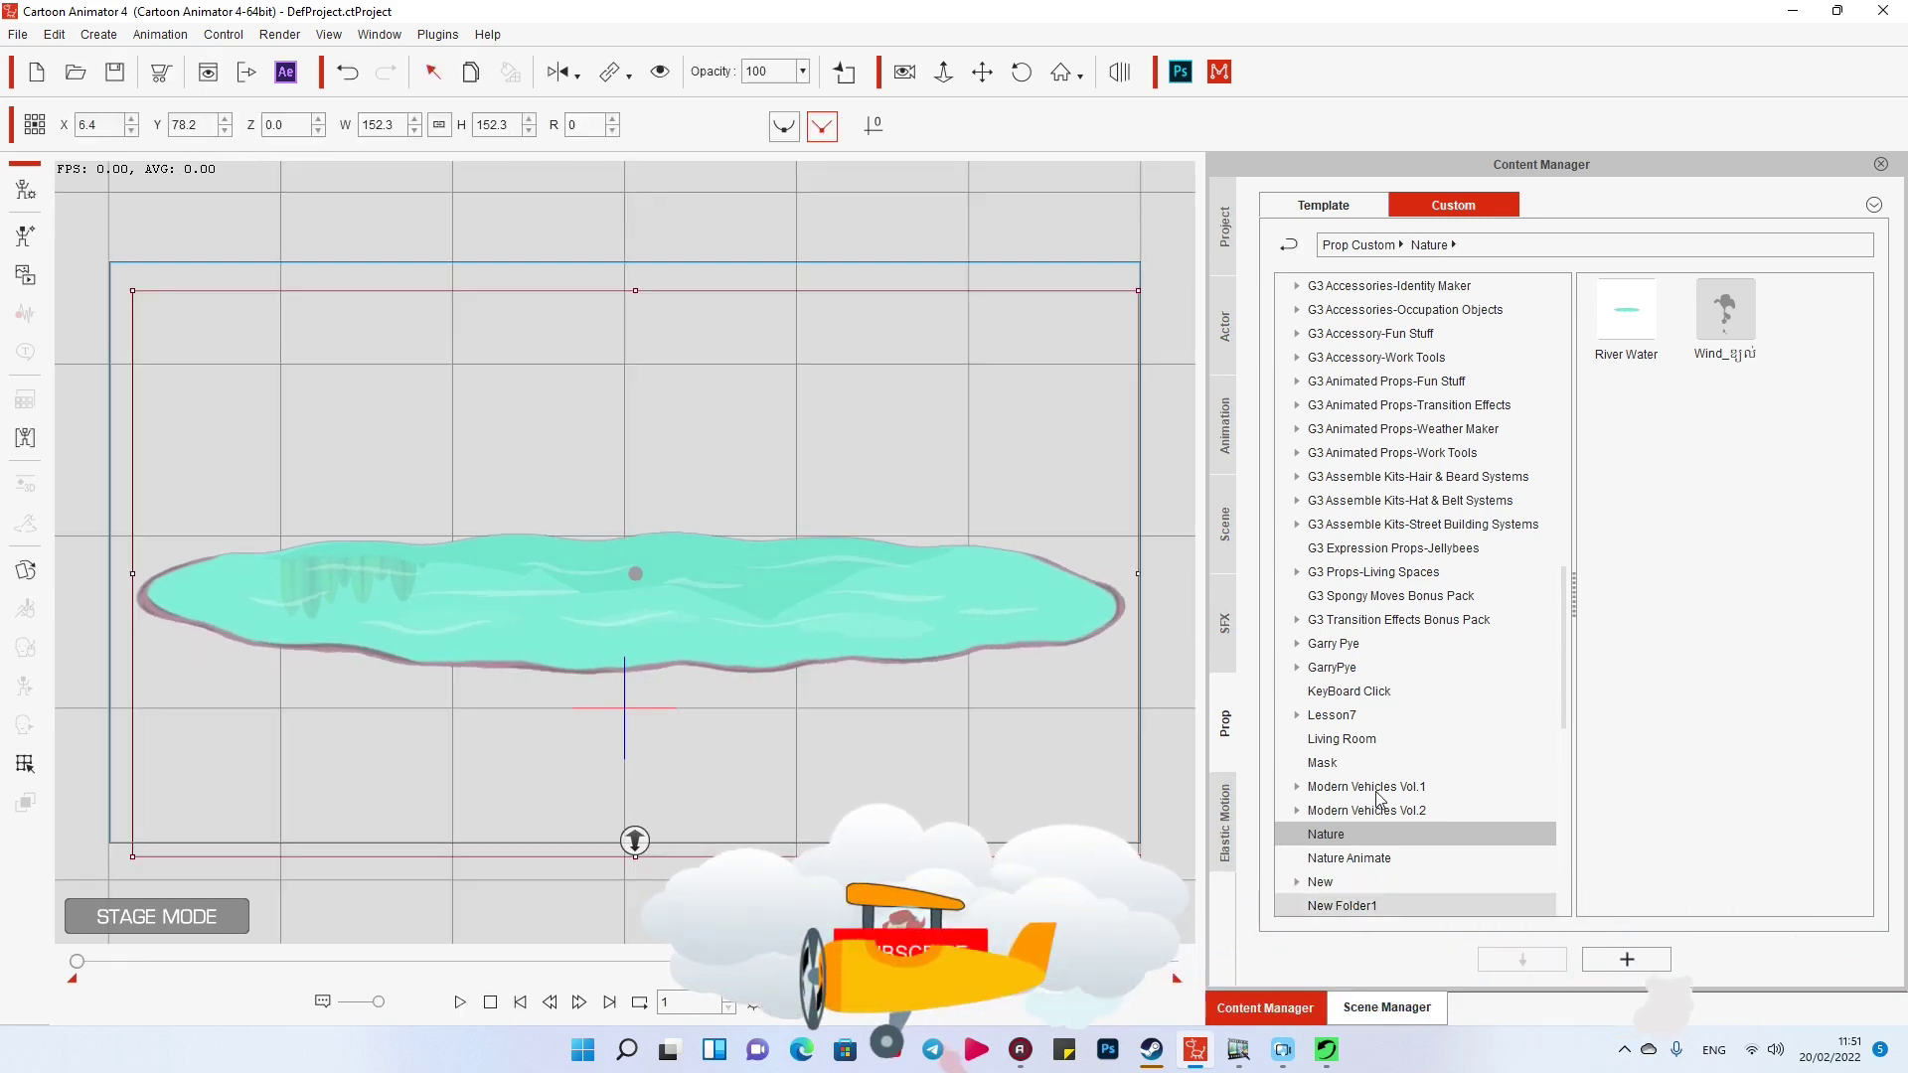
{"action": "left_click", "coordinate": [1221, 537]}
{"action": "double_click", "coordinate": [1641, 332]}
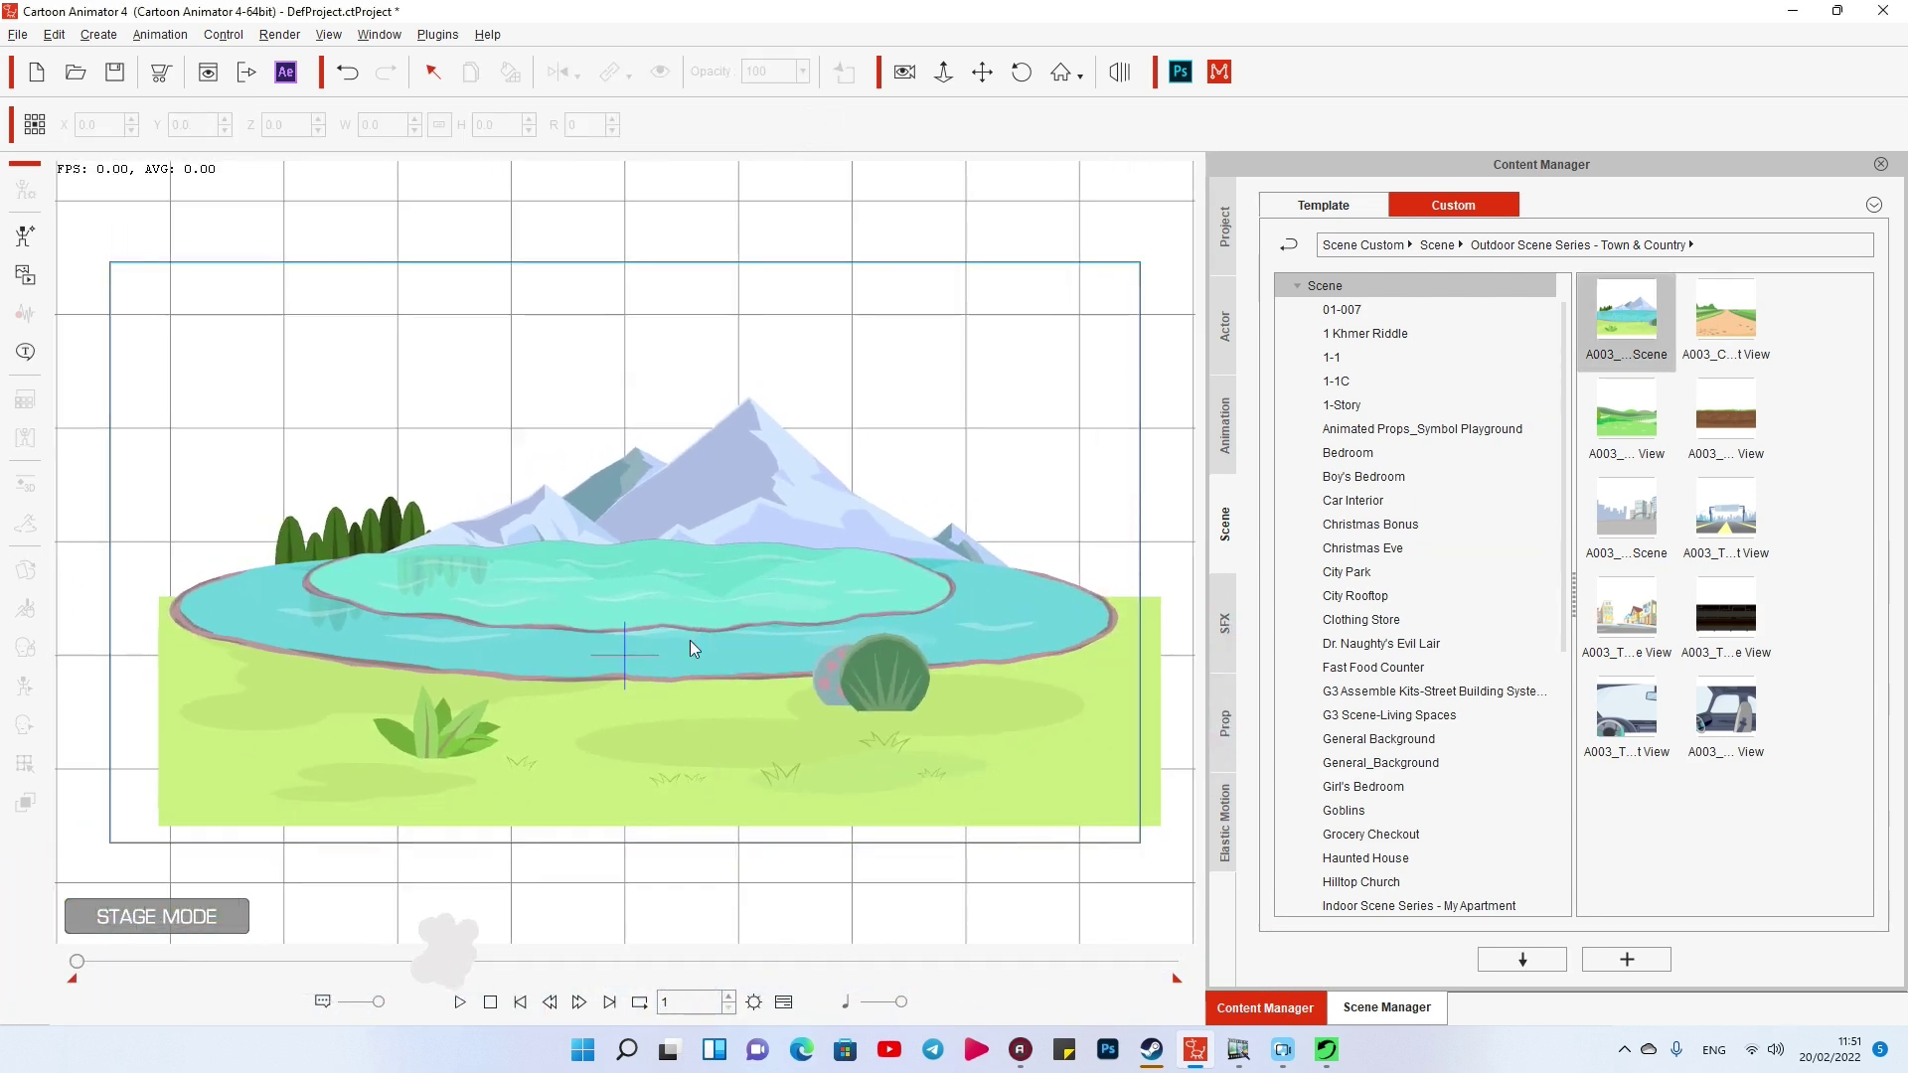
- Enlarge the river prop to about 228.7 and align it over the scene's lake at about X 19.5, Y 59.8
{"action": "left_click", "coordinate": [672, 563]}
{"action": "left_click_drag", "start_coordinate": [975, 374], "coordinate": [1093, 340]}
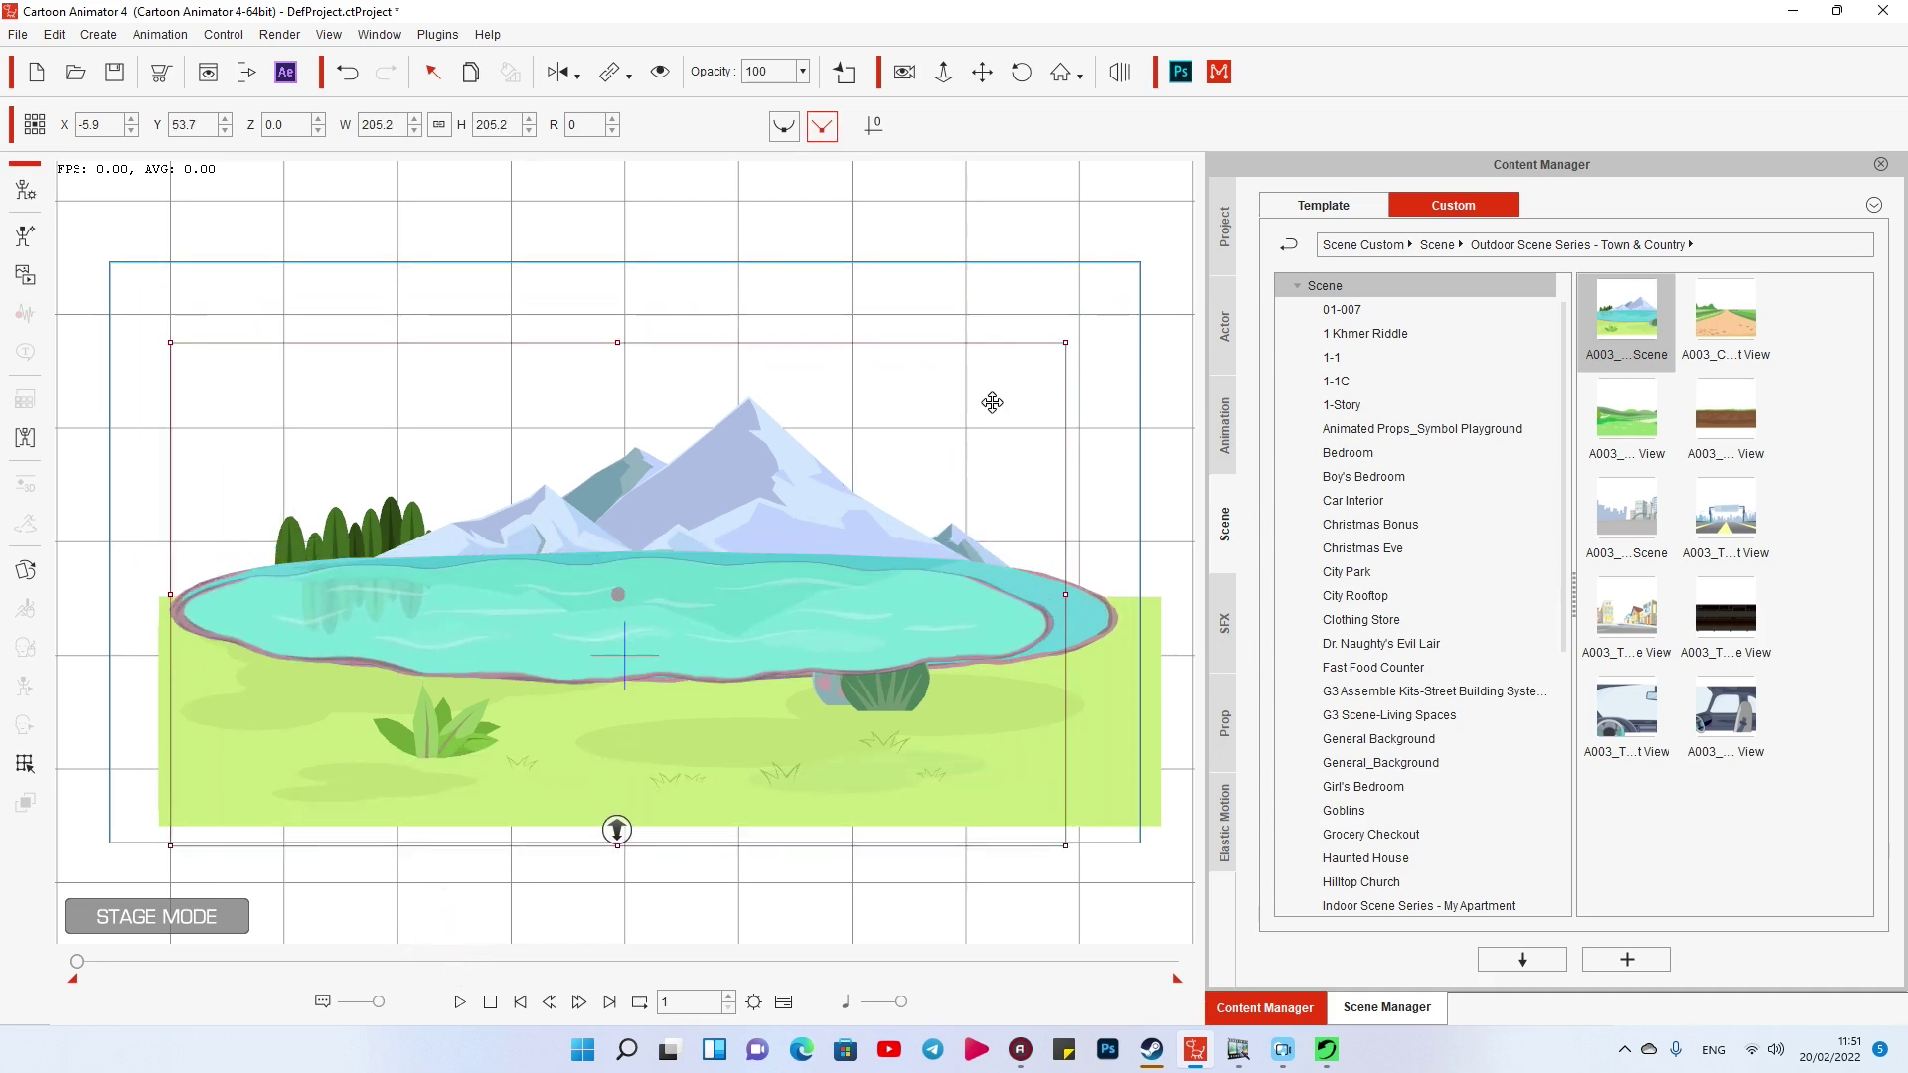
{"action": "left_click_drag", "start_coordinate": [1066, 342], "coordinate": [1096, 324]}
{"action": "mouse_move", "coordinate": [761, 550]}
{"action": "left_mouse_down"}
{"action": "mouse_move", "coordinate": [814, 538]}
{"action": "mouse_move", "coordinate": [786, 538]}
{"action": "left_mouse_up"}
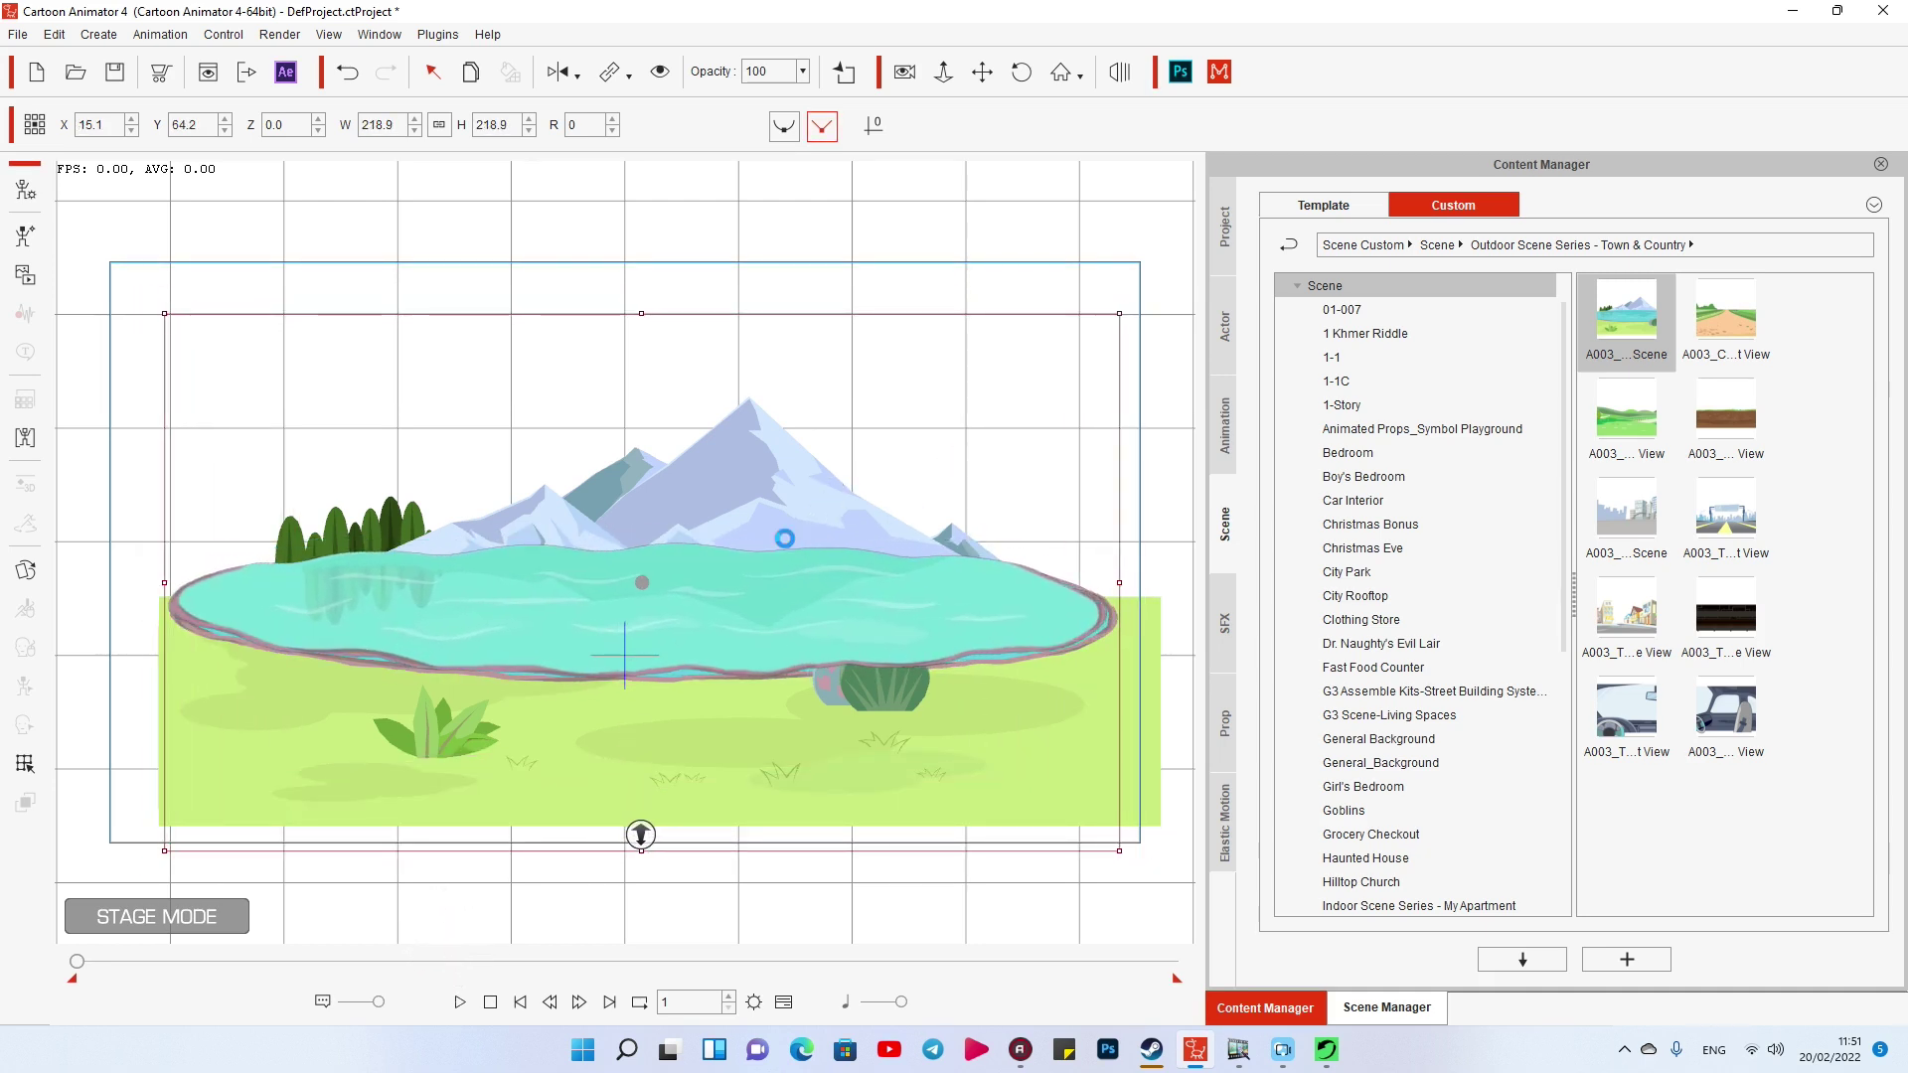
{"action": "left_click_drag", "start_coordinate": [1119, 851], "coordinate": [1146, 867]}
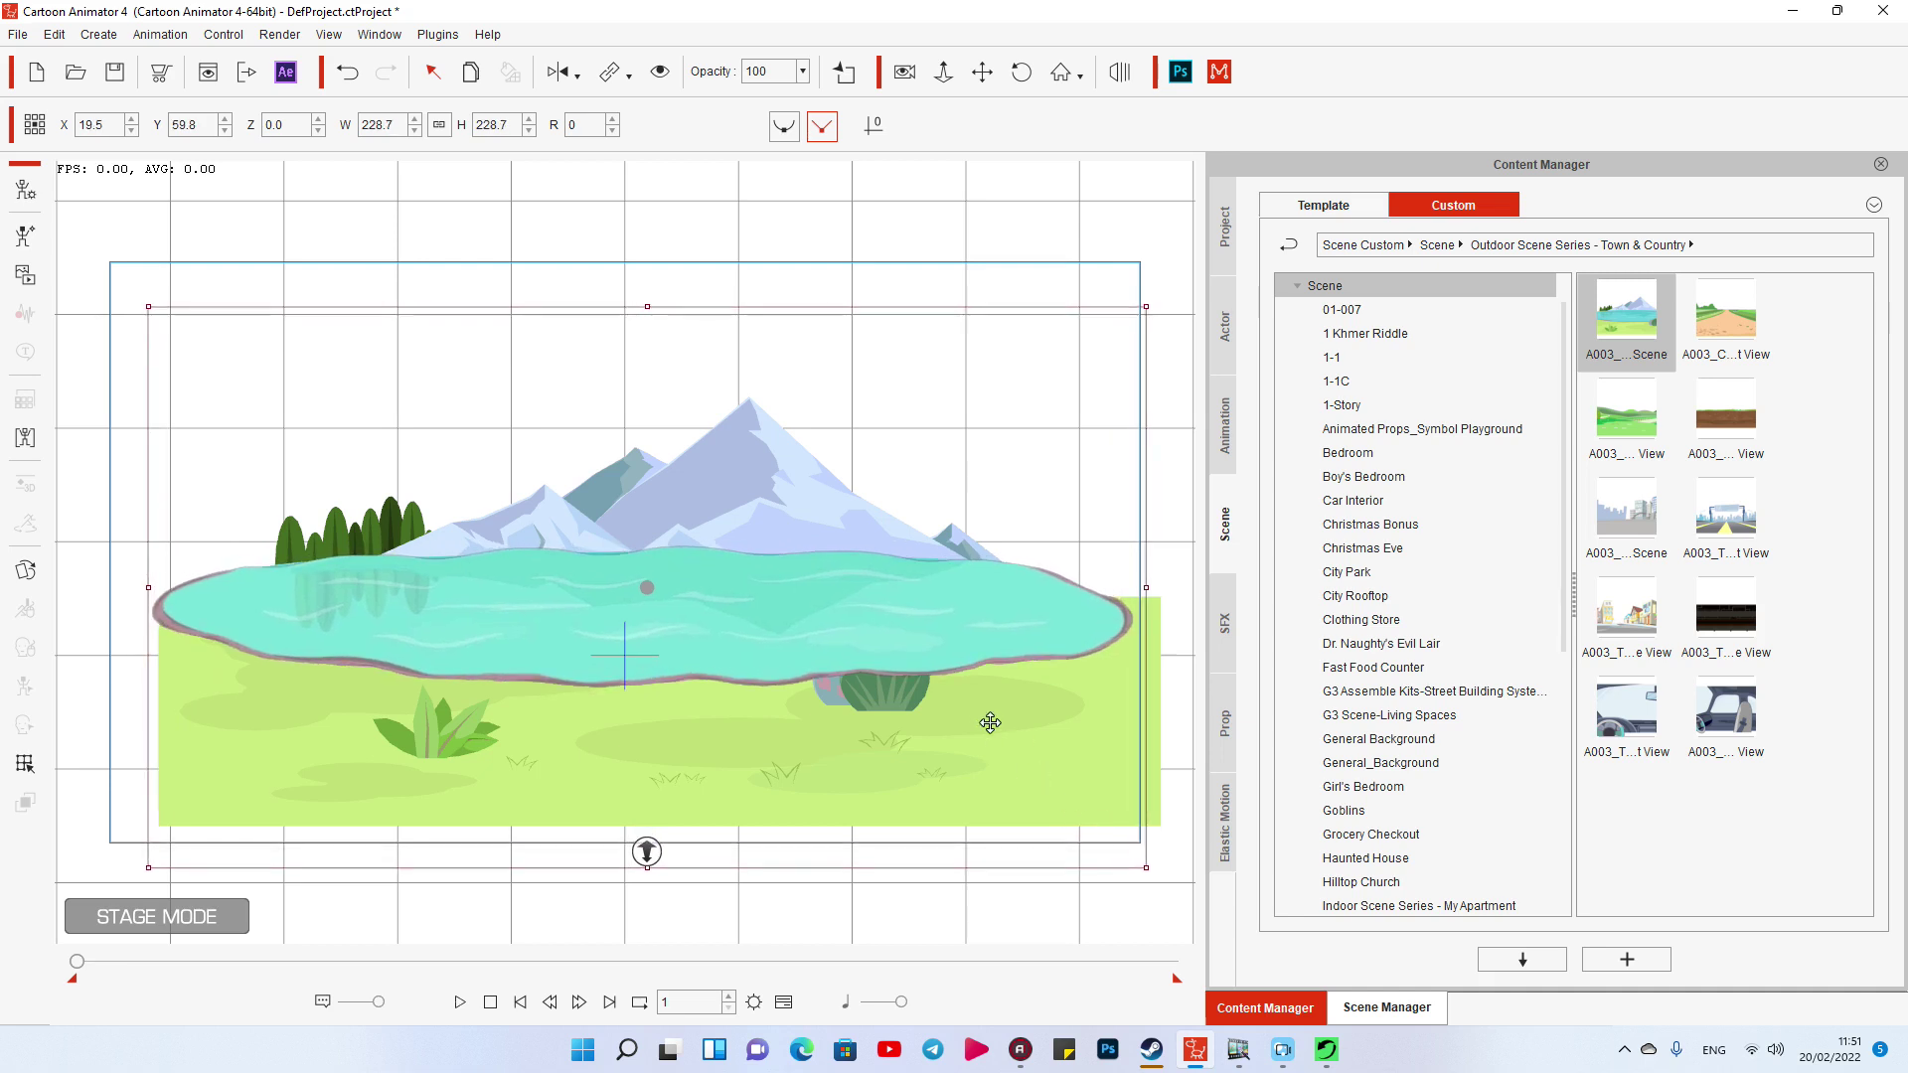
- Move the animated river below the scene and delete the scene's original static lake
{"action": "left_click_drag", "start_coordinate": [877, 739], "coordinate": [878, 875]}
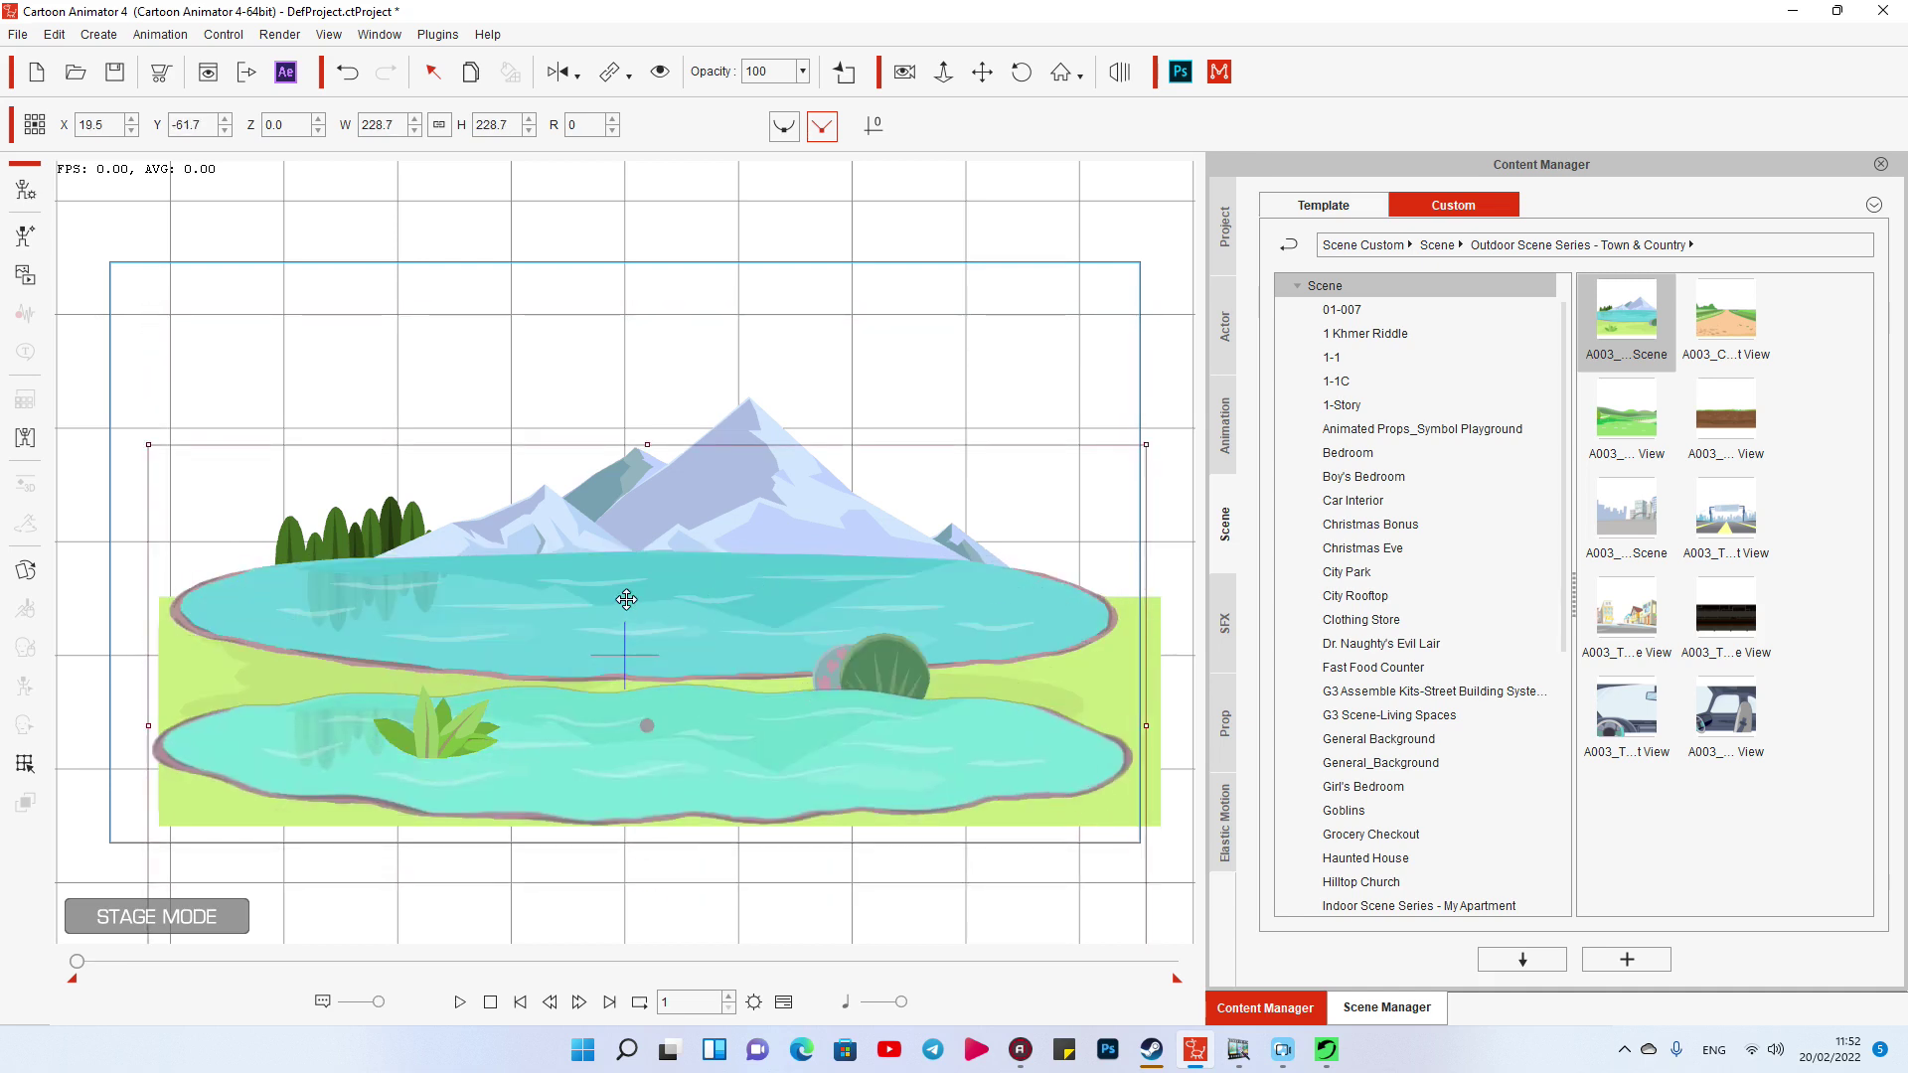
{"action": "left_click", "coordinate": [605, 327]}
{"action": "left_click_drag", "start_coordinate": [724, 690], "coordinate": [729, 867]}
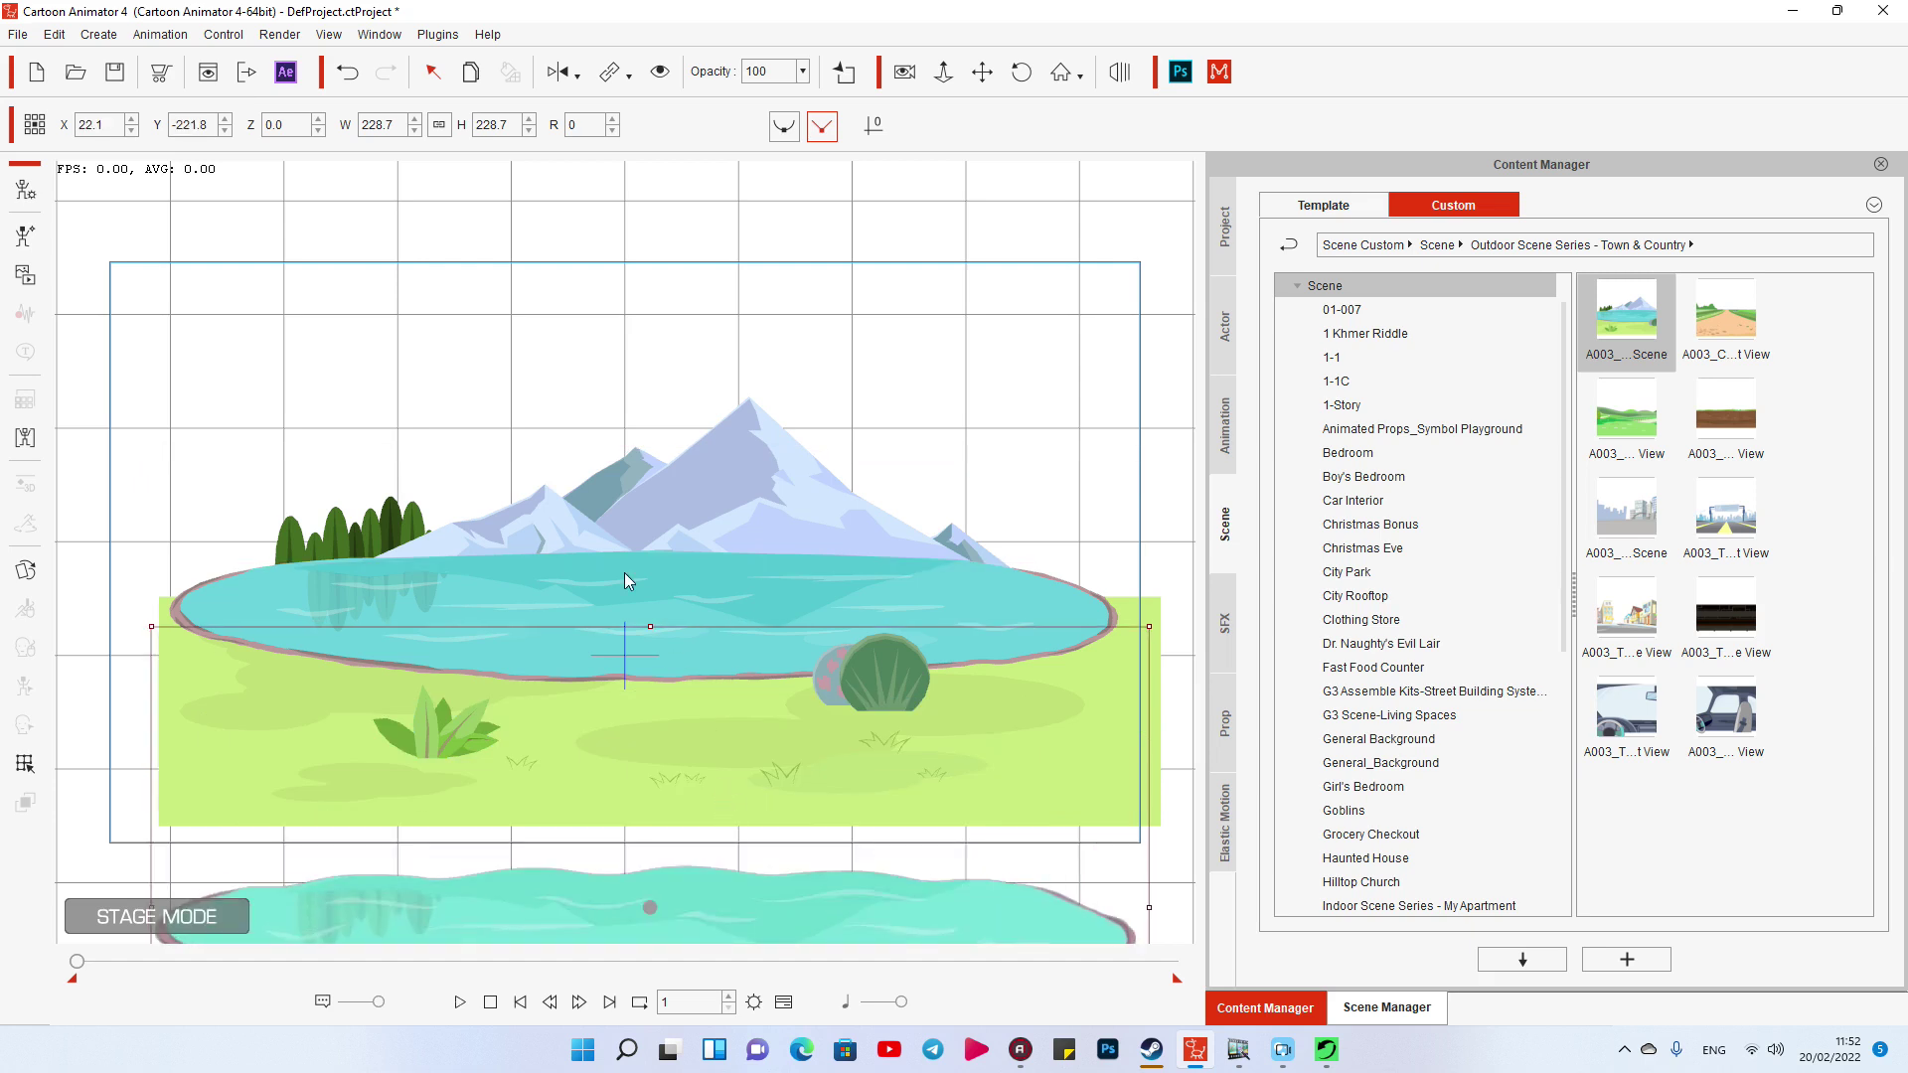
{"action": "left_click", "coordinate": [624, 570]}
{"action": "left_click", "coordinate": [694, 907]}
{"action": "left_click", "coordinate": [713, 587]}
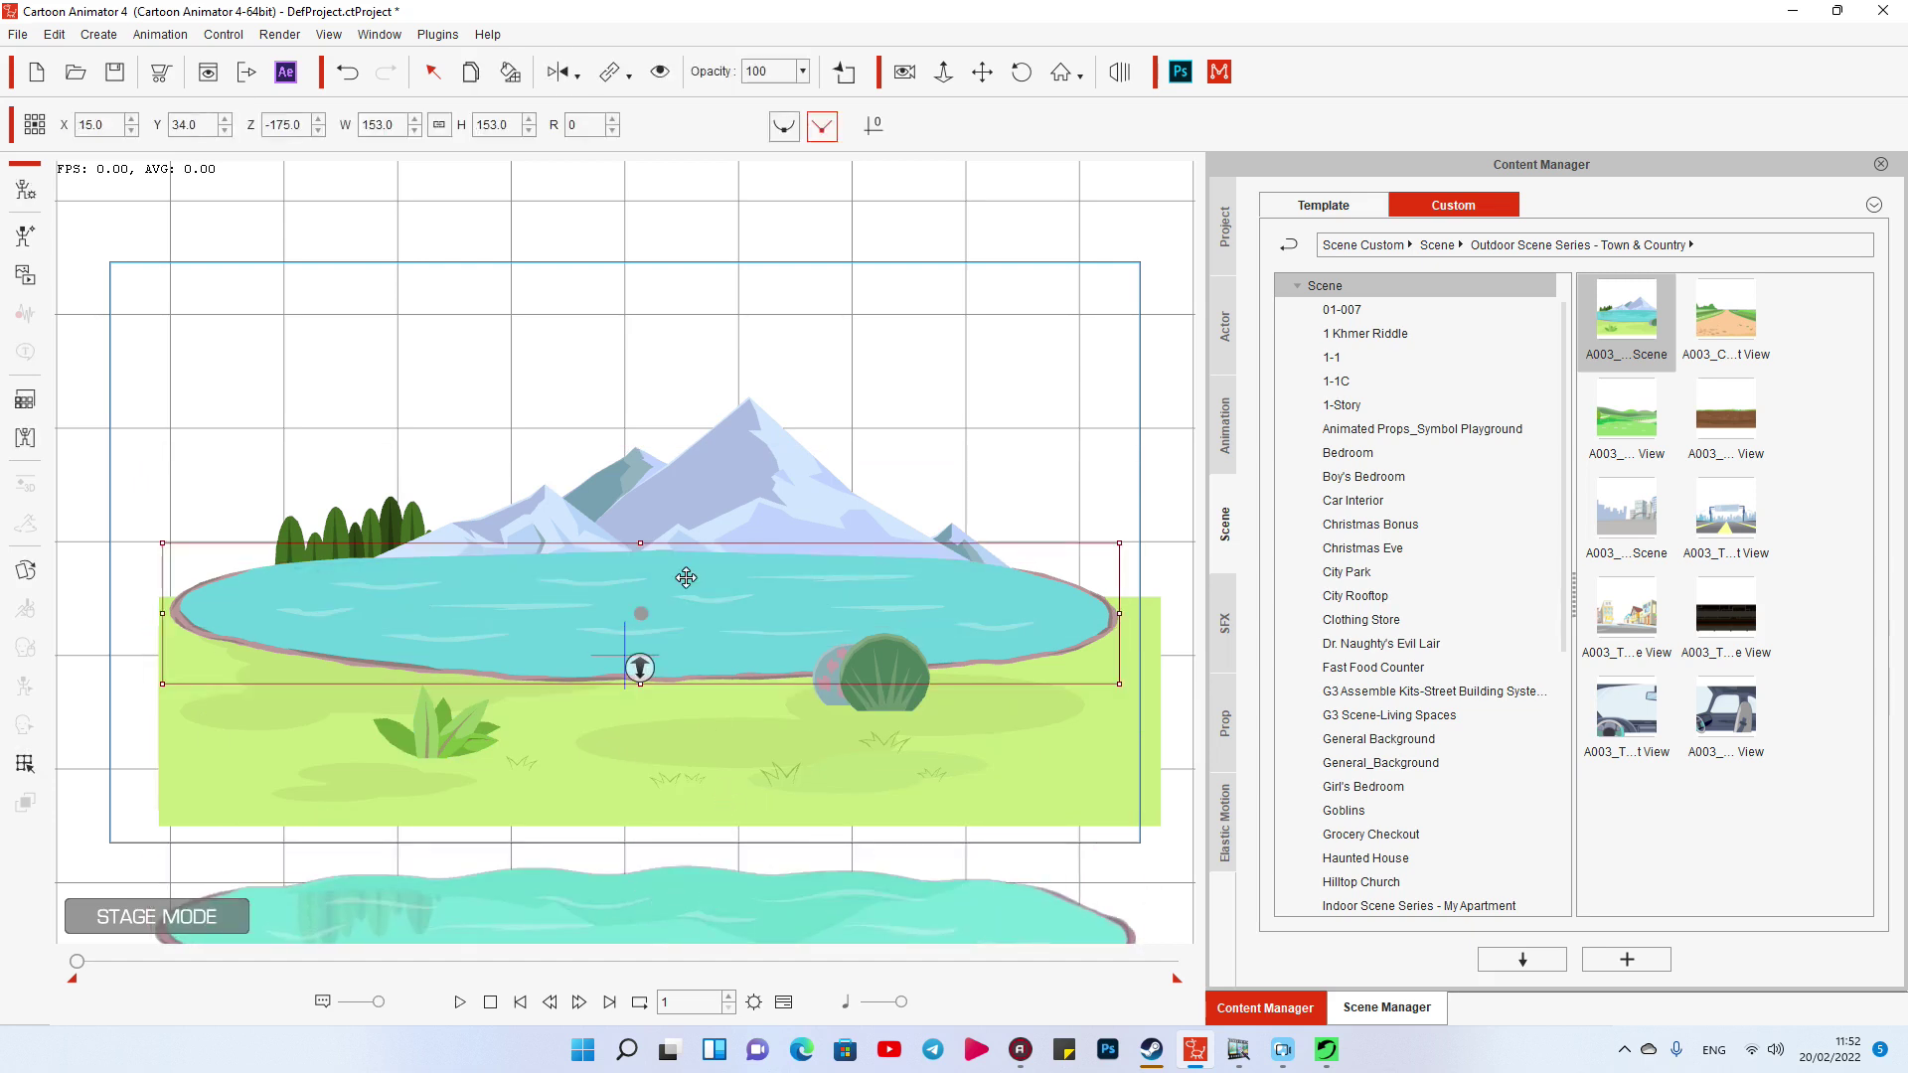
{"action": "key", "text": "Delete"}
- Place the animated river where the lake was, at about X 41.9, Y 53.7, with depth Z -222 behind the bush and rock
{"action": "left_click_drag", "start_coordinate": [704, 895], "coordinate": [704, 572]}
{"action": "left_click_drag", "start_coordinate": [680, 833], "coordinate": [677, 775]}
{"action": "mouse_move", "coordinate": [741, 583]}
{"action": "left_mouse_down"}
{"action": "mouse_move", "coordinate": [745, 631]}
{"action": "mouse_move", "coordinate": [747, 598]}
{"action": "left_mouse_up"}
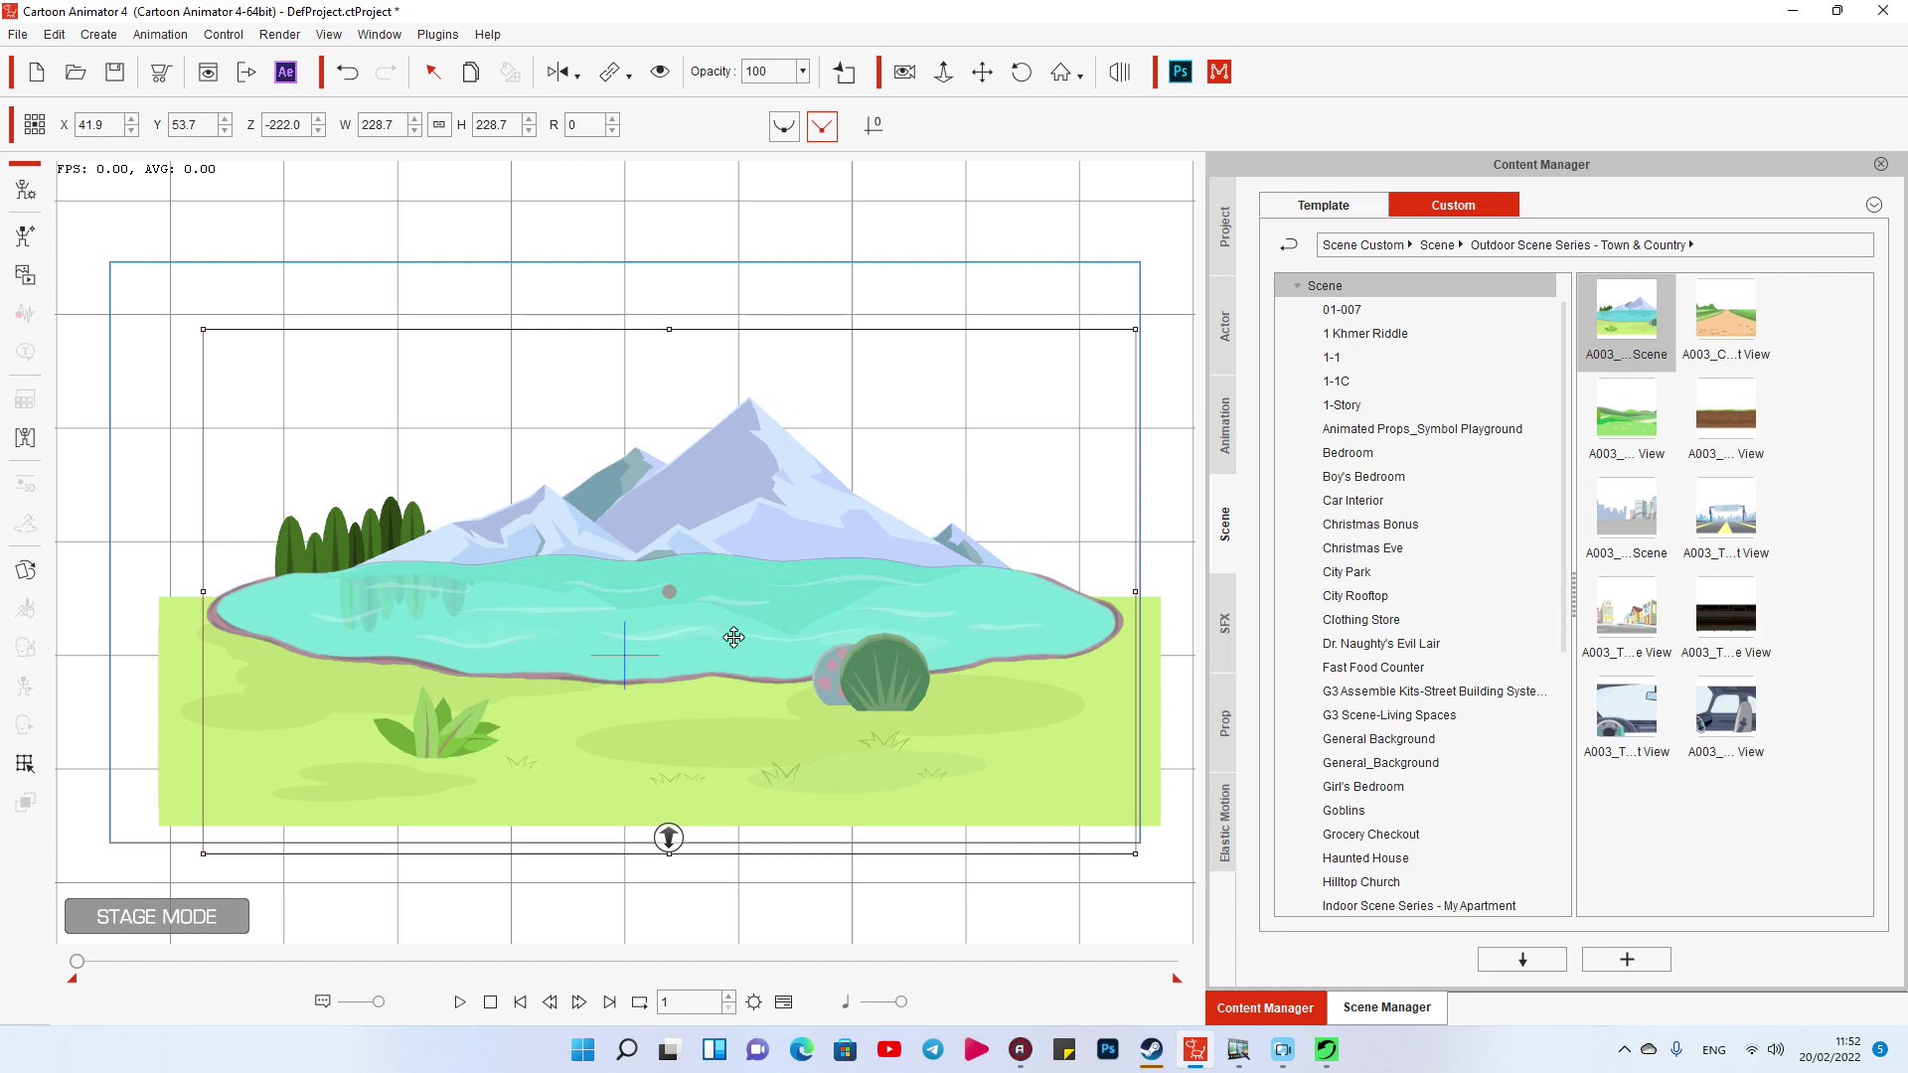
- Play back the scene to check the river's wave motion against the mountains and grass
{"action": "left_click", "coordinate": [461, 1003]}
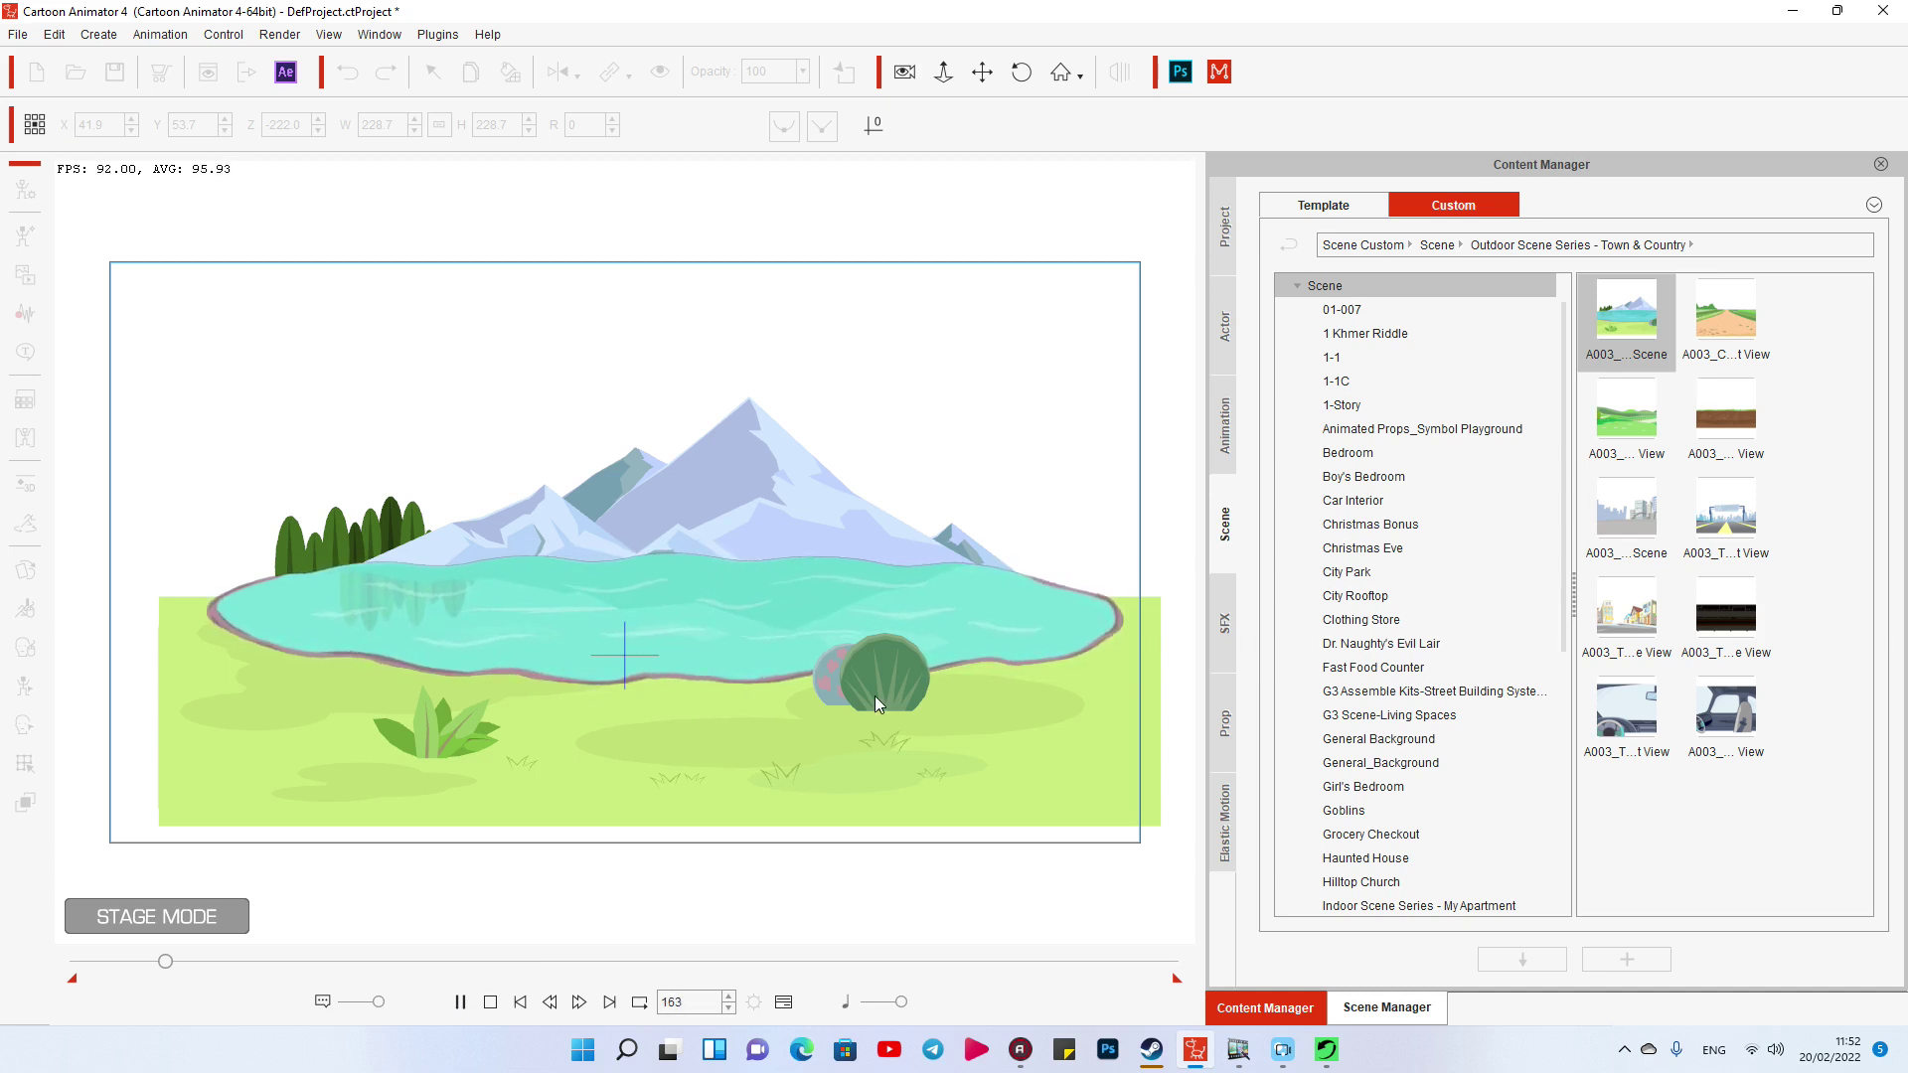
{"action": "left_click", "coordinate": [490, 1002]}
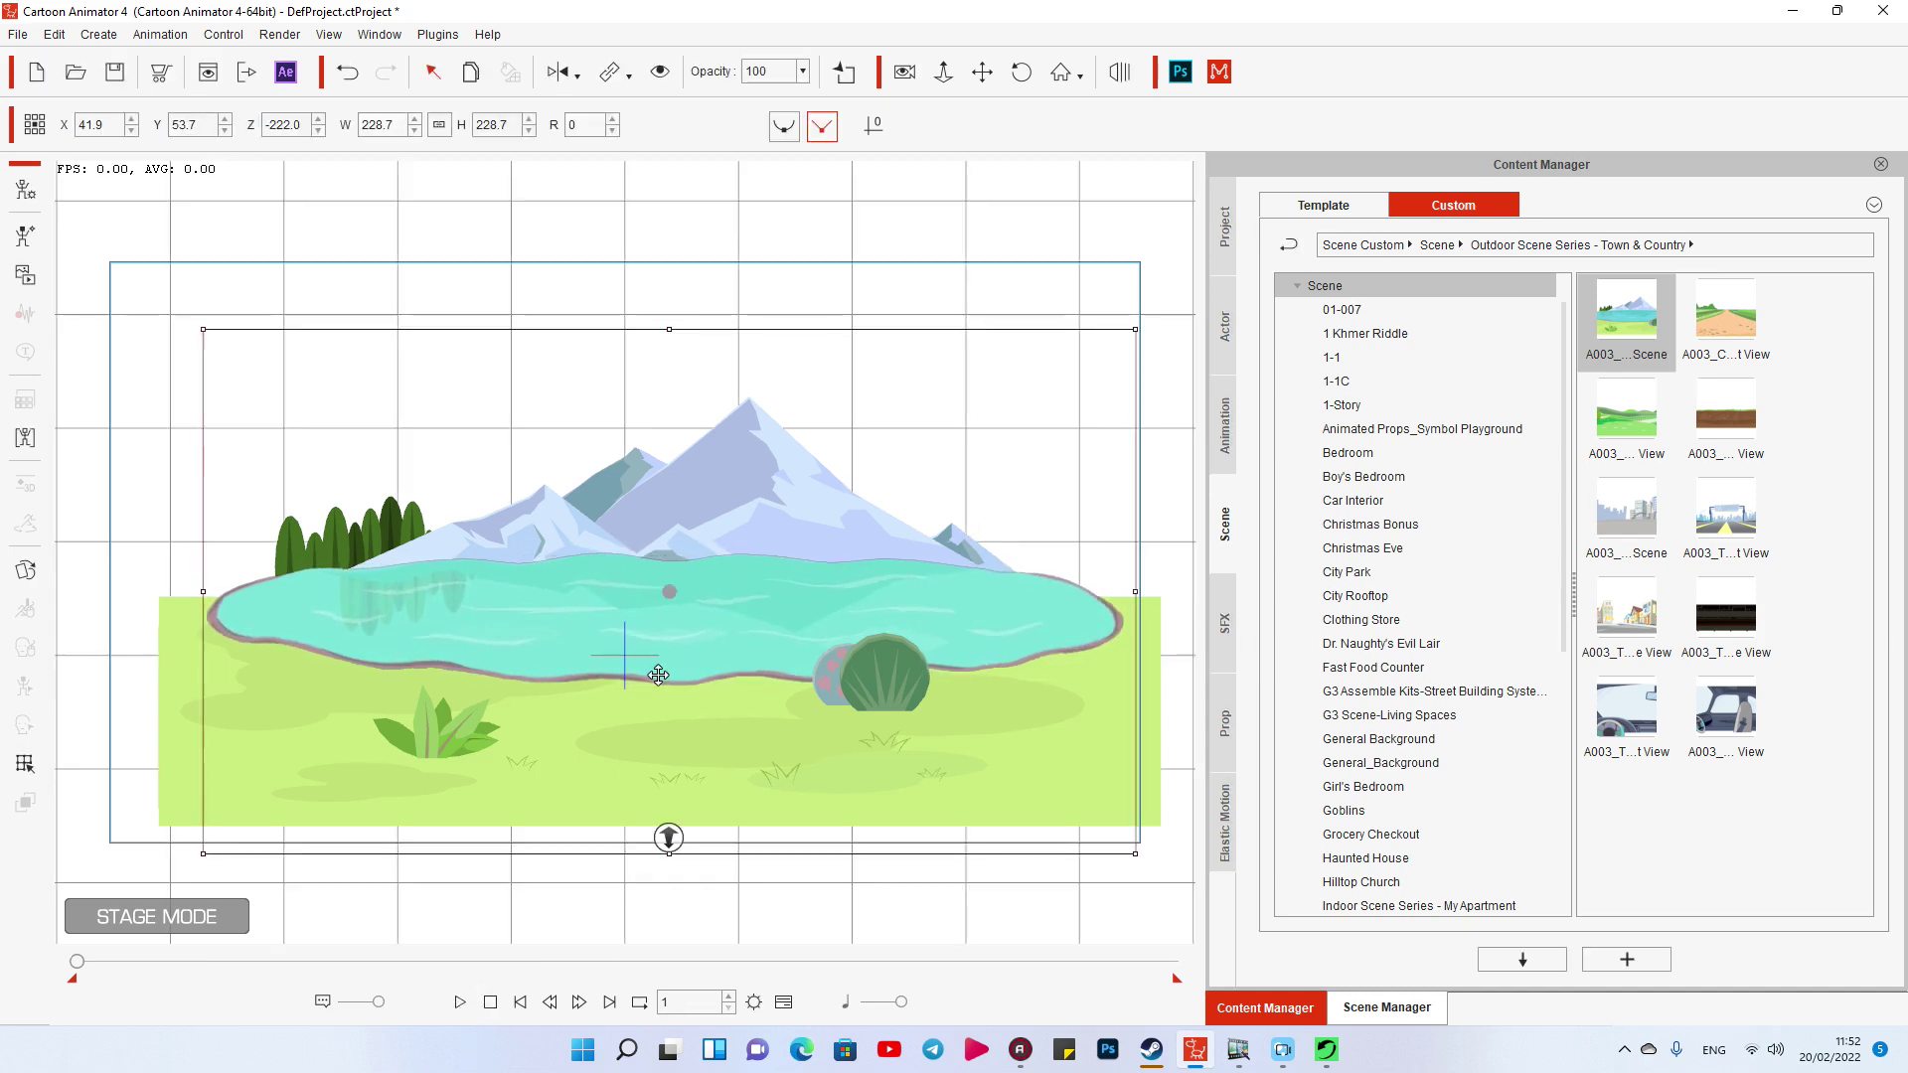
{"action": "left_click_drag", "start_coordinate": [686, 581], "coordinate": [701, 575]}
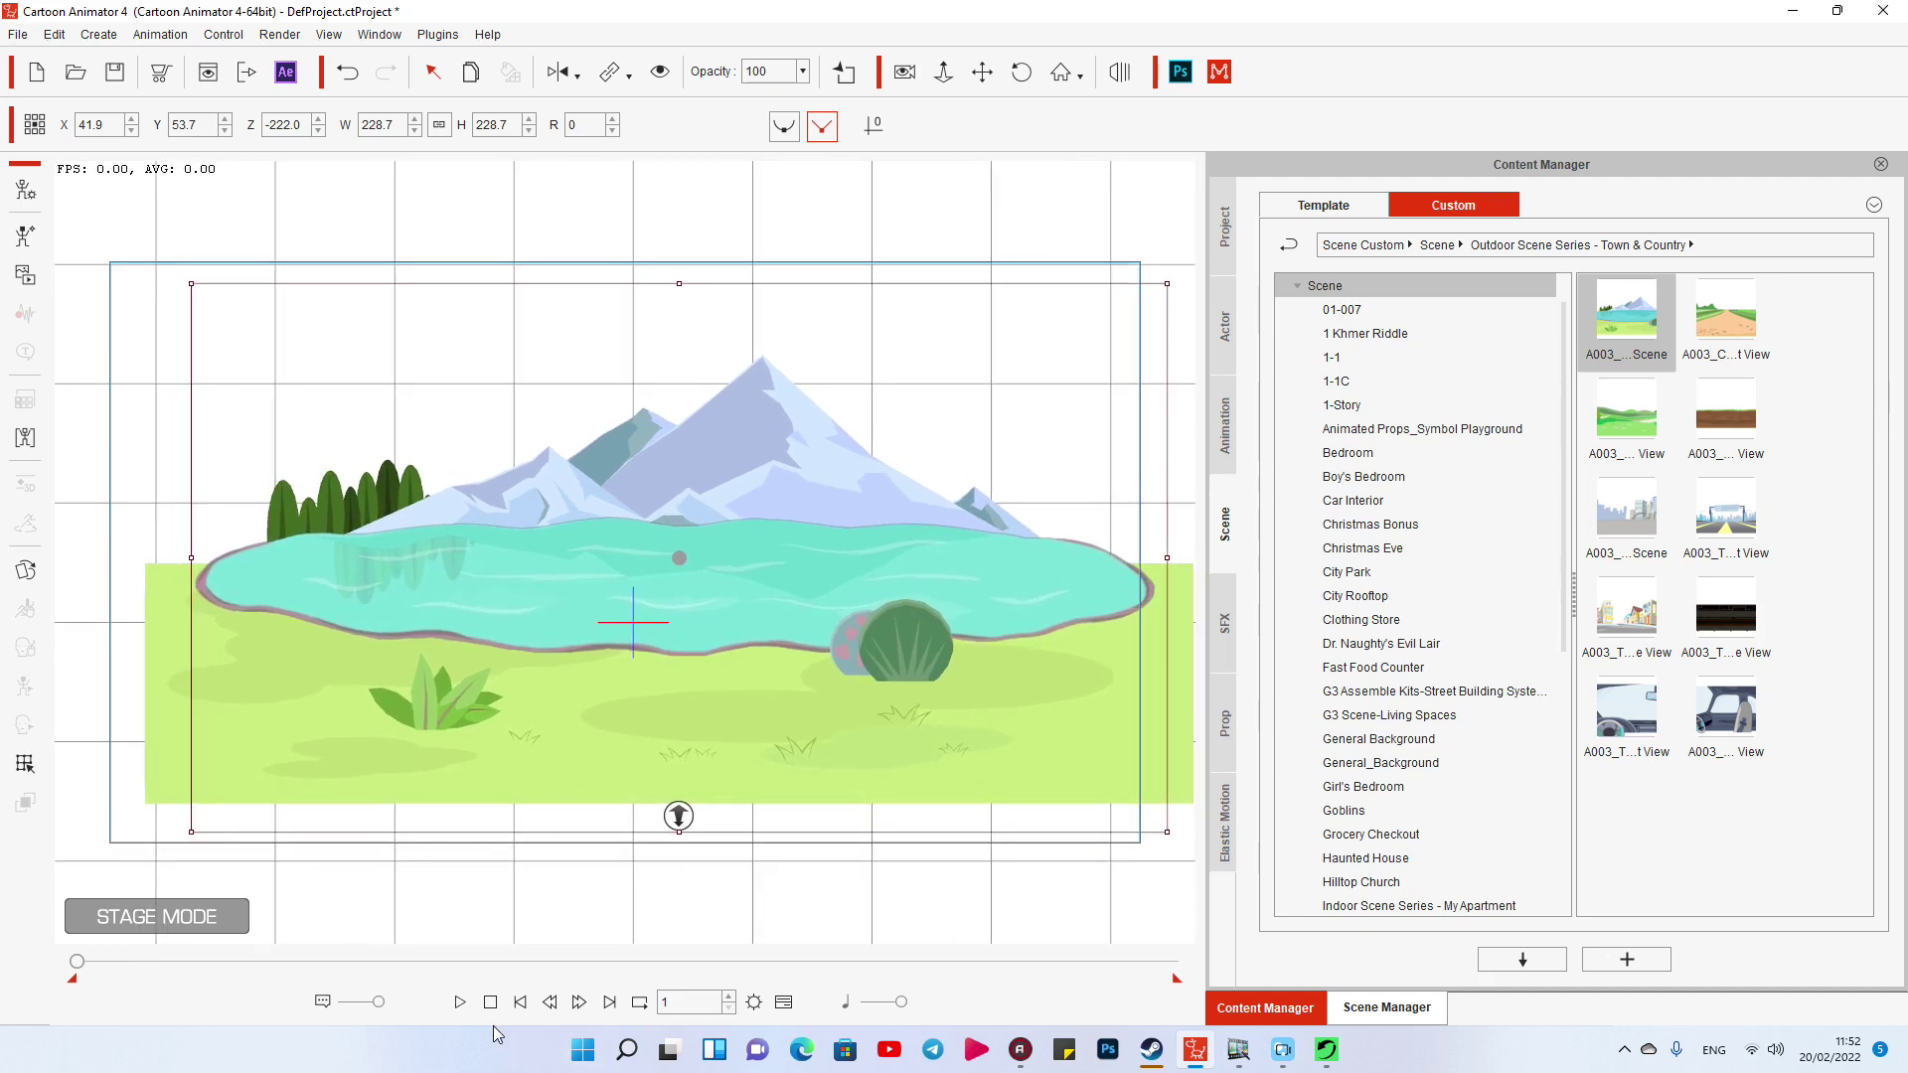
{"action": "left_click", "coordinate": [460, 1003]}
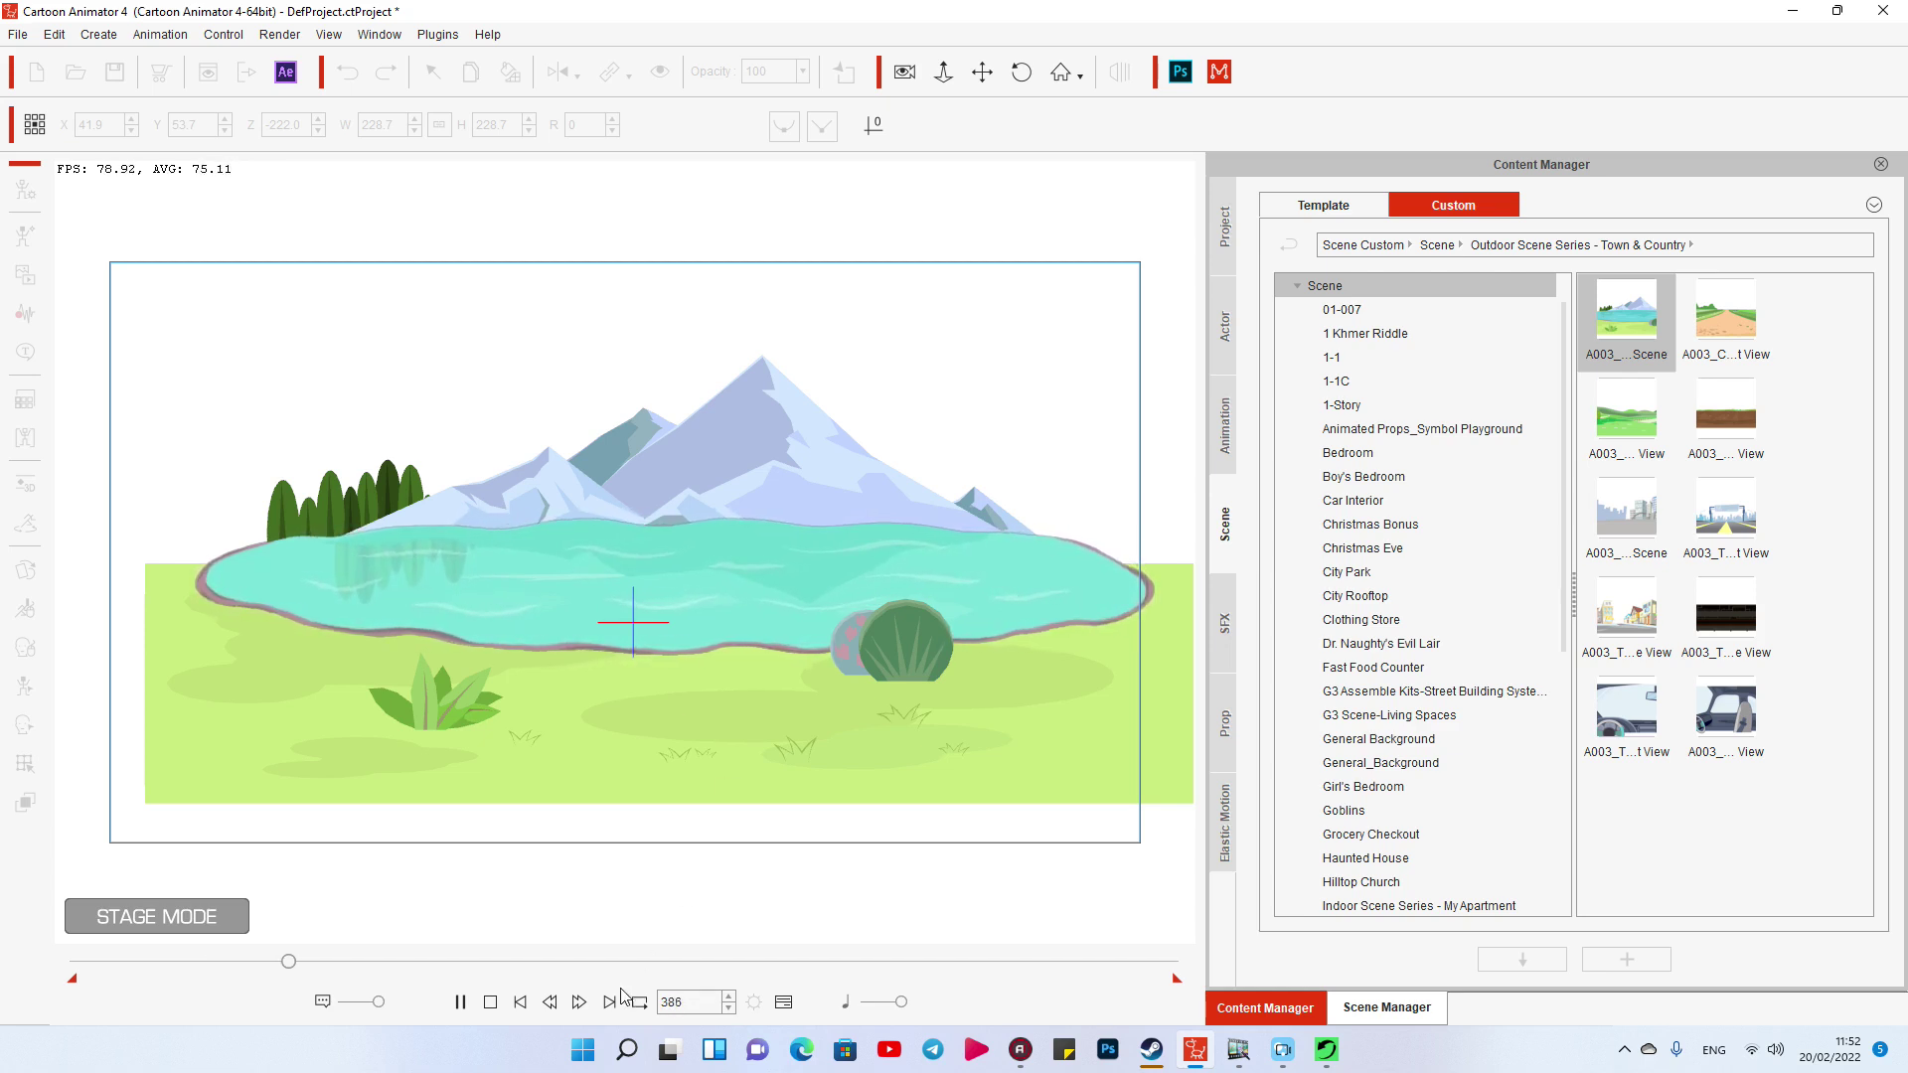
{"action": "left_click", "coordinate": [489, 1004]}
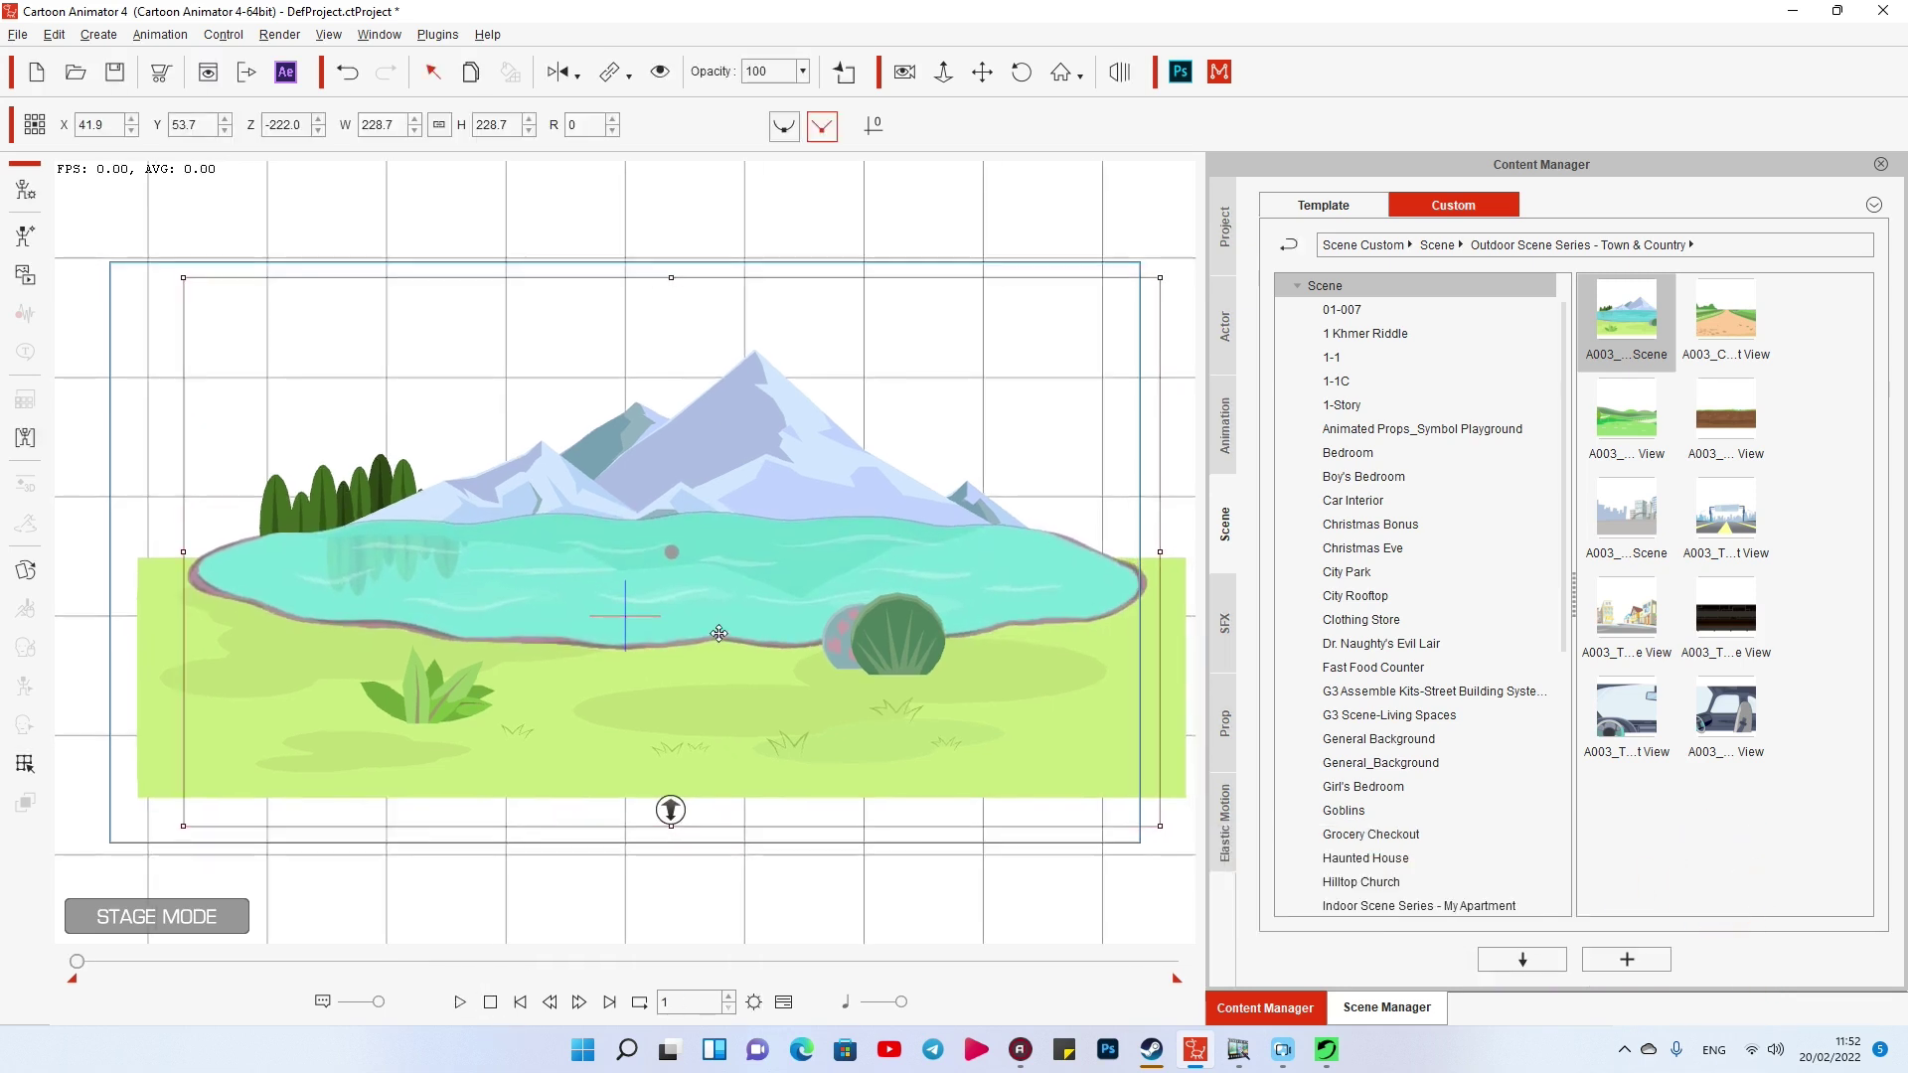
{"action": "left_click_drag", "start_coordinate": [778, 723], "coordinate": [769, 724]}
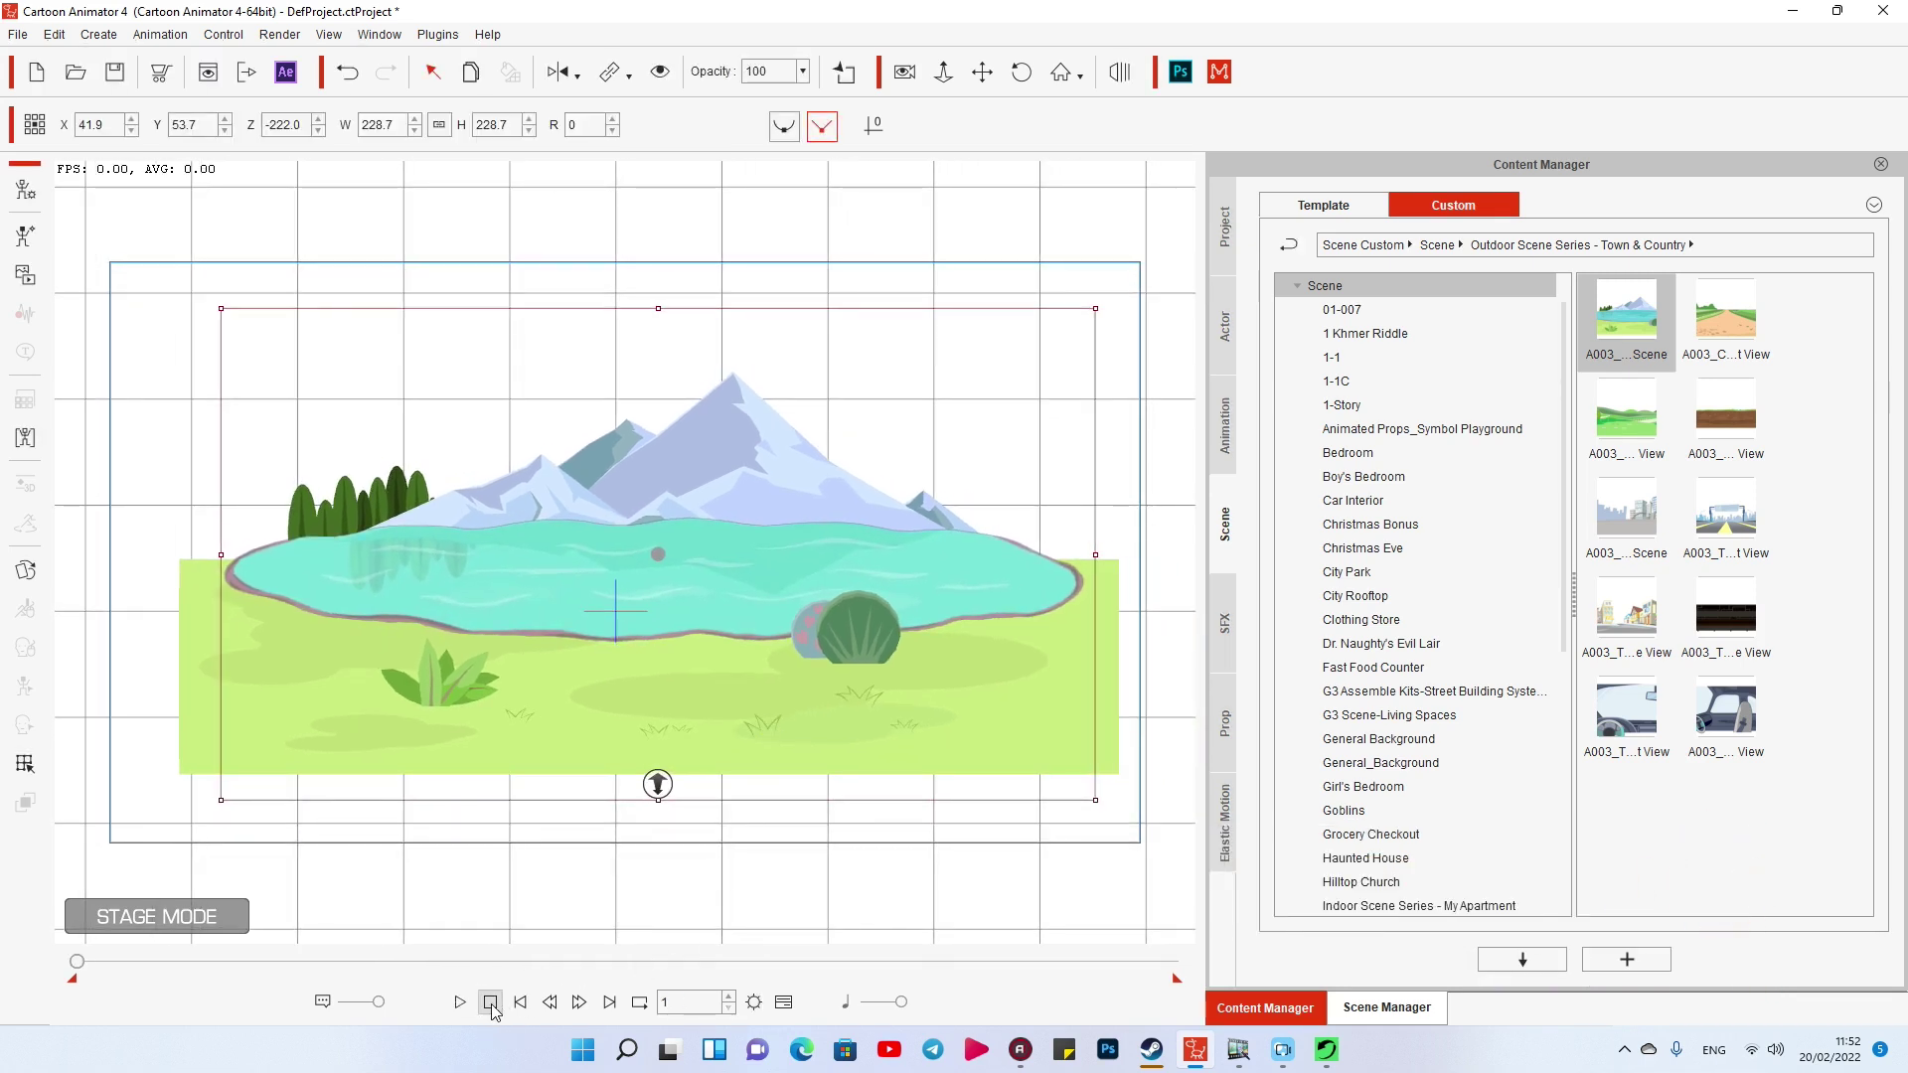
{"action": "left_click", "coordinate": [170, 743]}
{"action": "left_click_drag", "start_coordinate": [648, 746], "coordinate": [630, 739]}
{"action": "scroll", "coordinate": [656, 588], "scroll_direction": "up", "scroll_amount": 2}
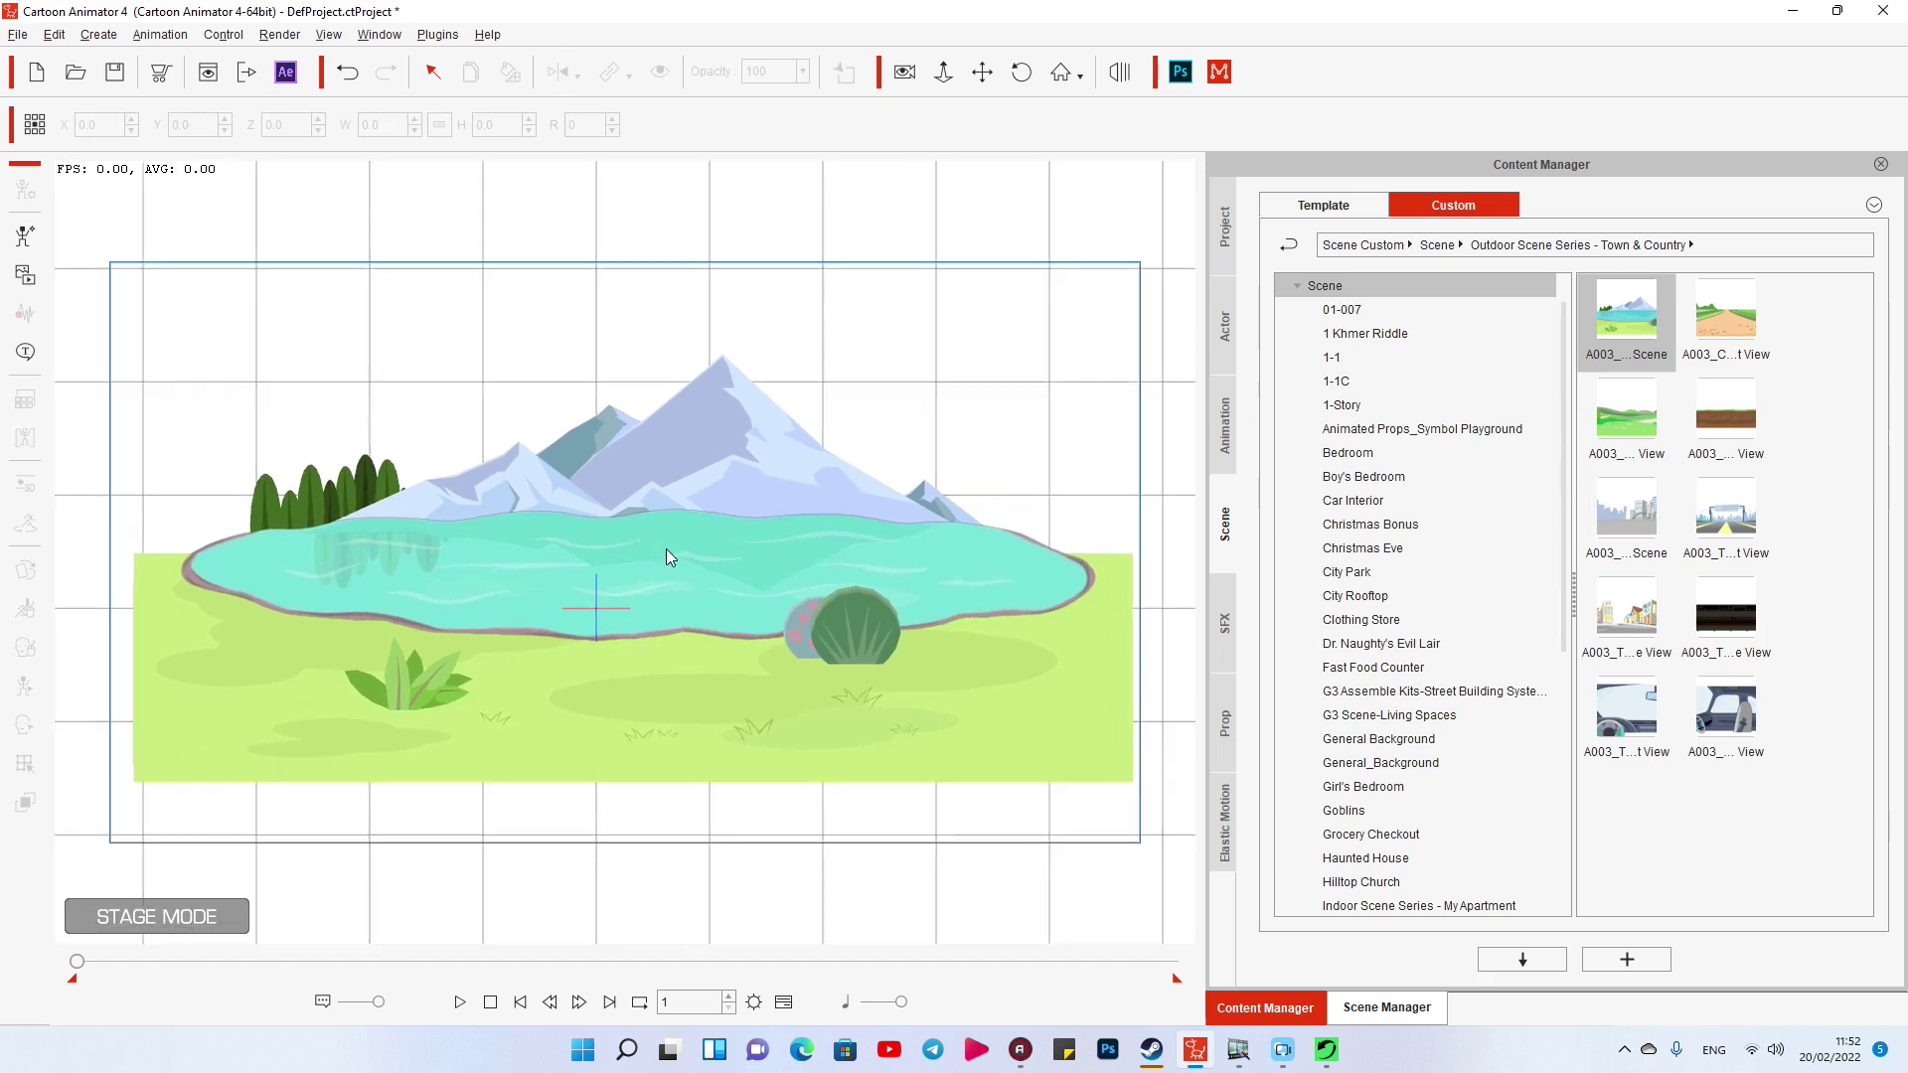
{"action": "key", "text": "space"}
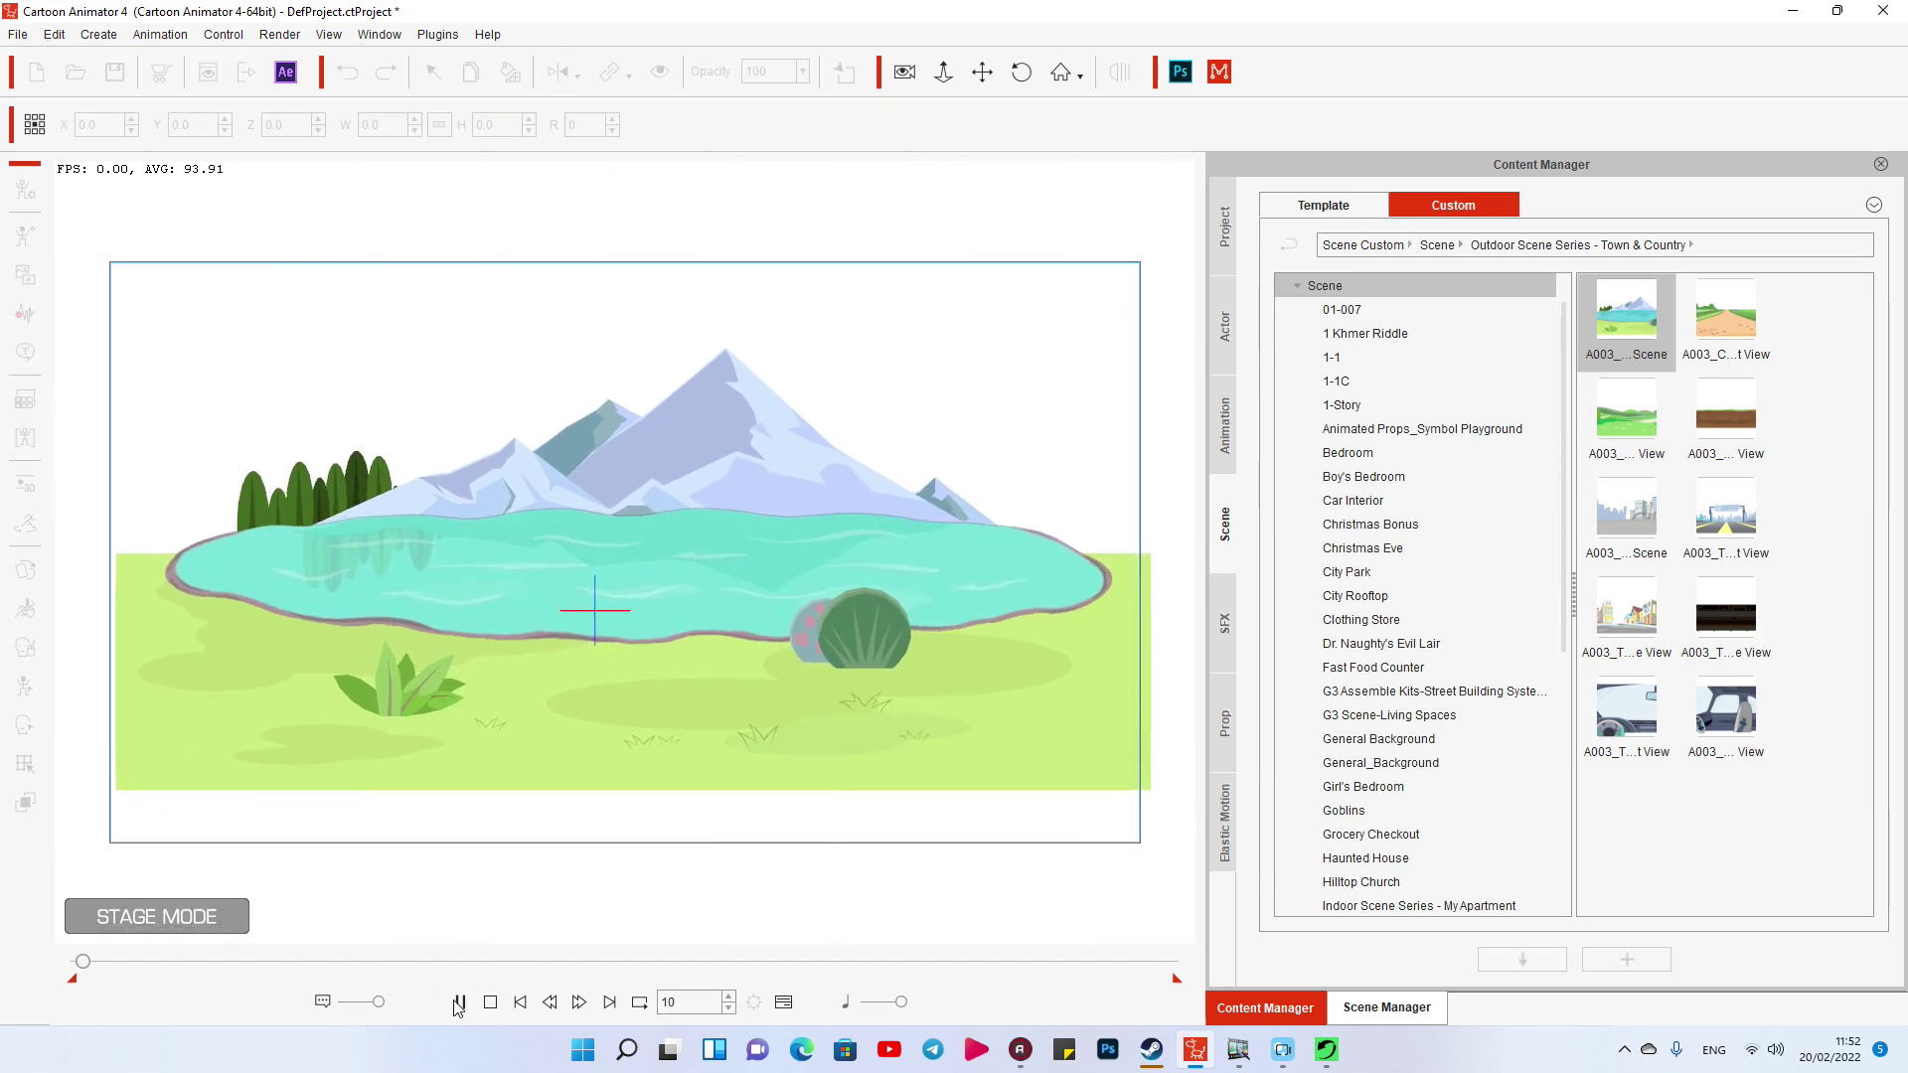